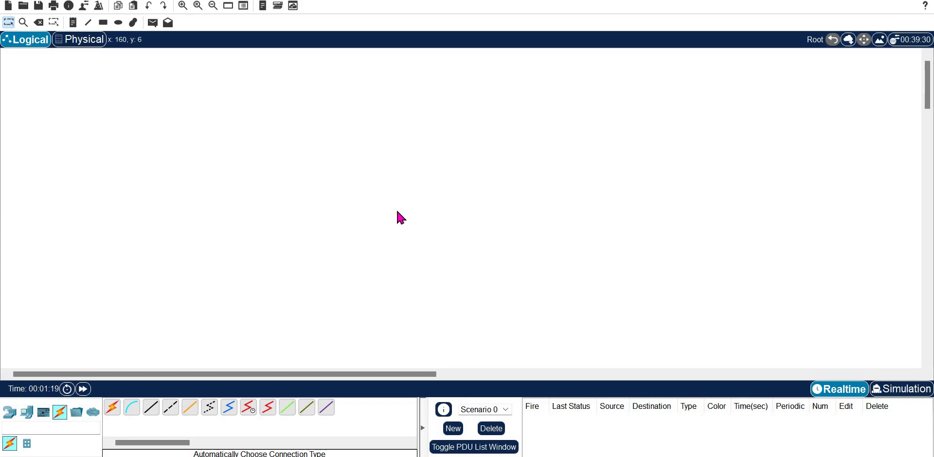
Step: Place four generic PCs (PC0–PC3) and a 2960 switch, Switch0, in the middle of the canvas
{"action": "left_click", "coordinate": [27, 412]}
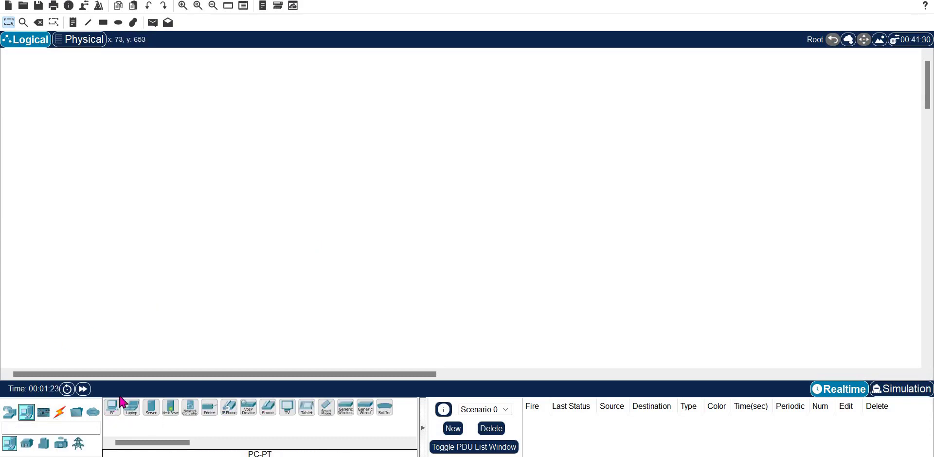
{"action": "left_click", "coordinate": [113, 409]}
{"action": "left_click", "coordinate": [188, 151]}
{"action": "left_click", "coordinate": [342, 152]}
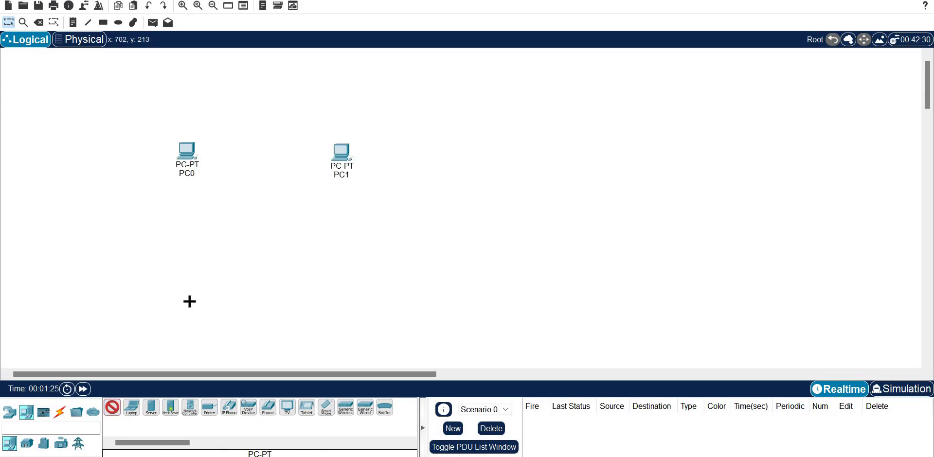
{"action": "left_click", "coordinate": [179, 317]}
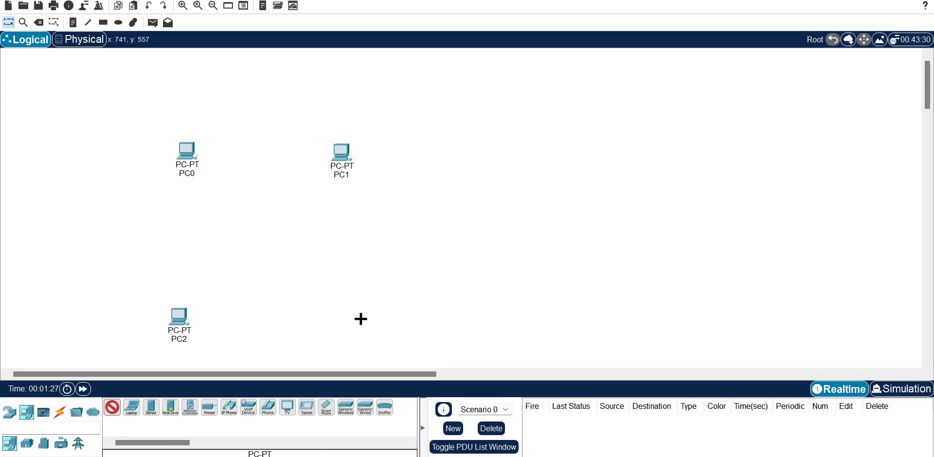
{"action": "left_click", "coordinate": [360, 317]}
{"action": "left_click", "coordinate": [9, 415]}
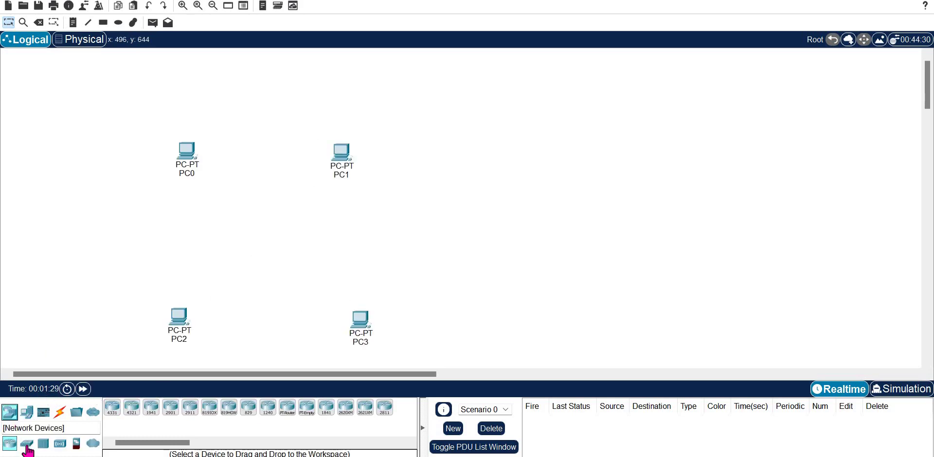
{"action": "left_click", "coordinate": [27, 443]}
{"action": "left_click", "coordinate": [112, 407]}
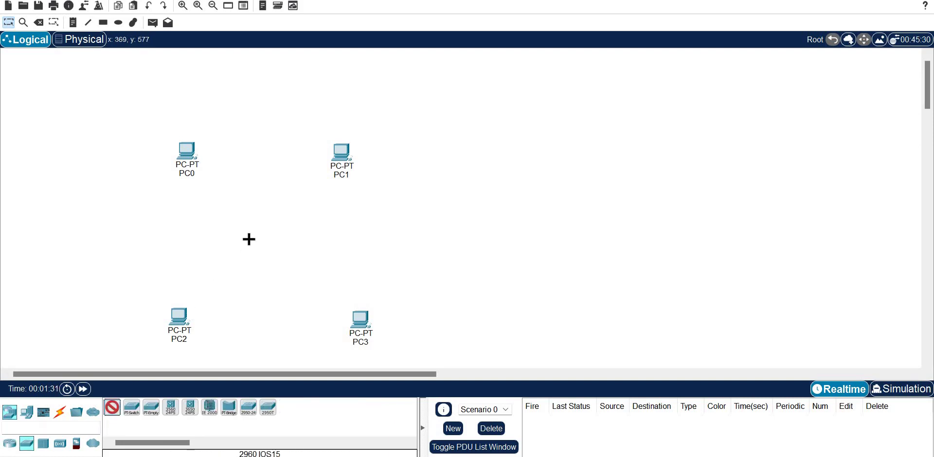
{"action": "left_click", "coordinate": [261, 236]}
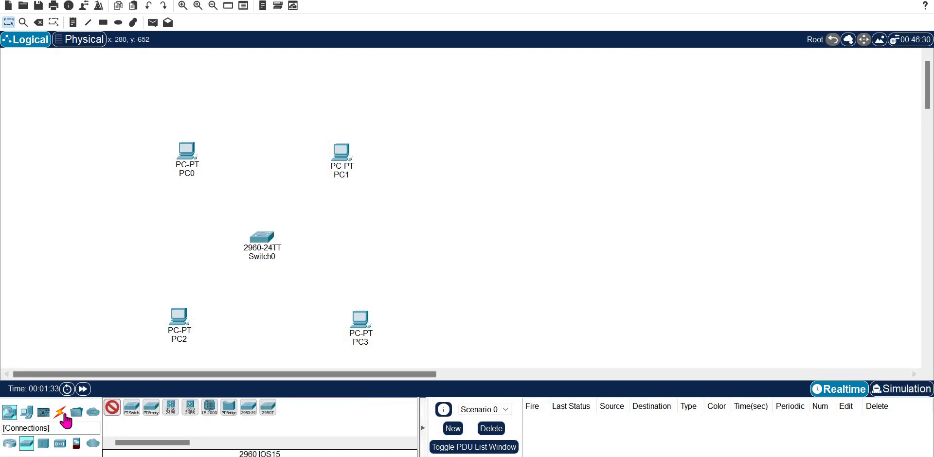
Step: Cable PC0, PC1, PC2 and PC3 to Switch0 with the automatic connection type
{"action": "left_click", "coordinate": [61, 414]}
{"action": "left_click", "coordinate": [113, 408]}
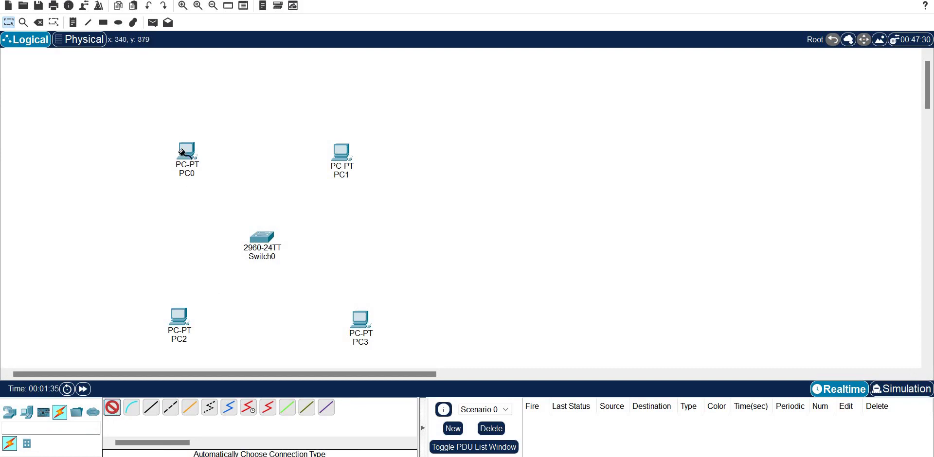
{"action": "left_click", "coordinate": [266, 238]}
{"action": "left_click", "coordinate": [342, 151]}
{"action": "left_click", "coordinate": [263, 237]}
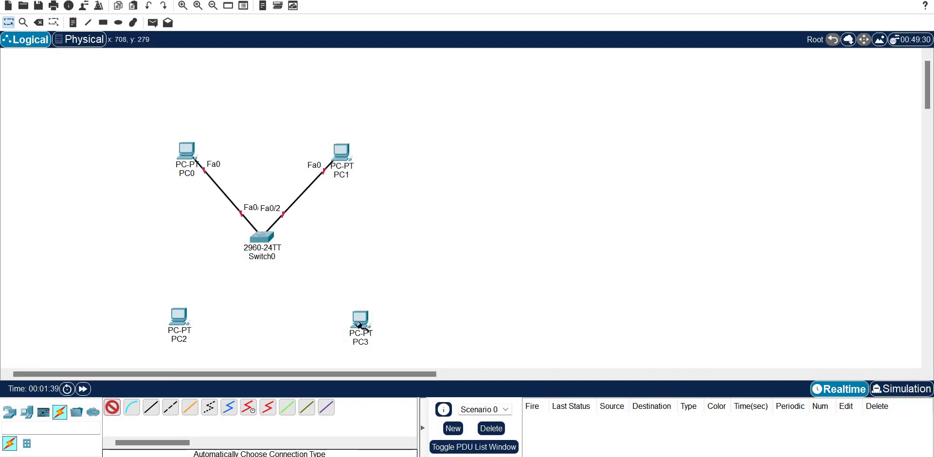
{"action": "left_click", "coordinate": [265, 238]}
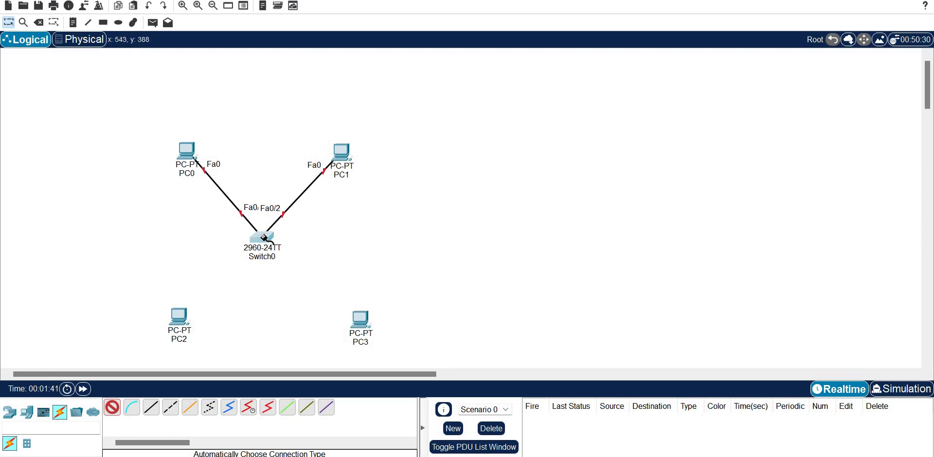
{"action": "left_click", "coordinate": [360, 318]}
{"action": "left_click", "coordinate": [176, 317]}
{"action": "left_click", "coordinate": [262, 237]}
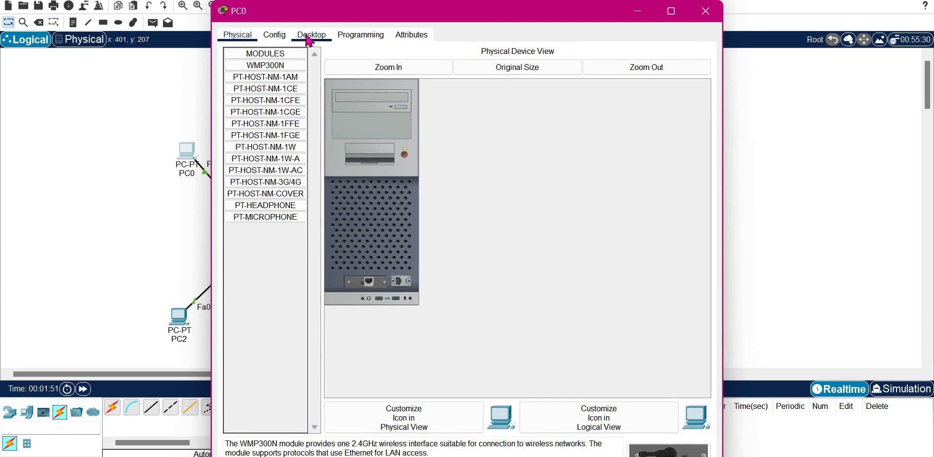
Step: Give PC0 the IPv4 address 192.168.1.1 with mask 255.255.255.0
{"action": "left_click", "coordinate": [311, 35]}
{"action": "left_click", "coordinate": [273, 75]}
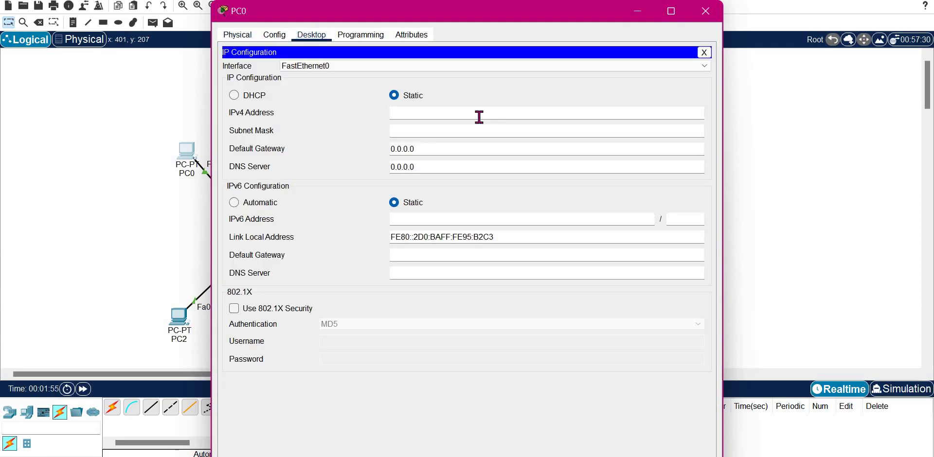
{"action": "type", "text": "192.168.1.1"}
{"action": "double_click", "coordinate": [479, 117]}
{"action": "key", "text": "Tab"}
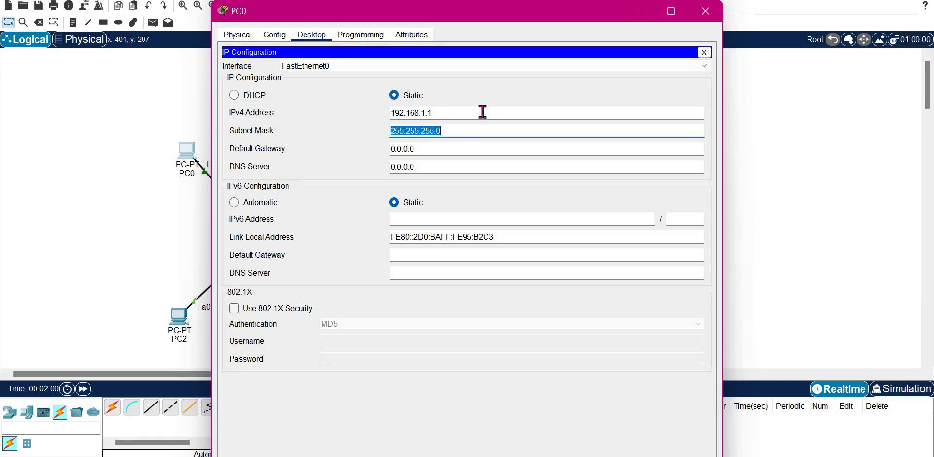
{"action": "left_click", "coordinate": [706, 12]}
Step: Give PC1 the IPv4 address 192.168.1.2 with mask 255.255.255.0
{"action": "left_click", "coordinate": [344, 159]}
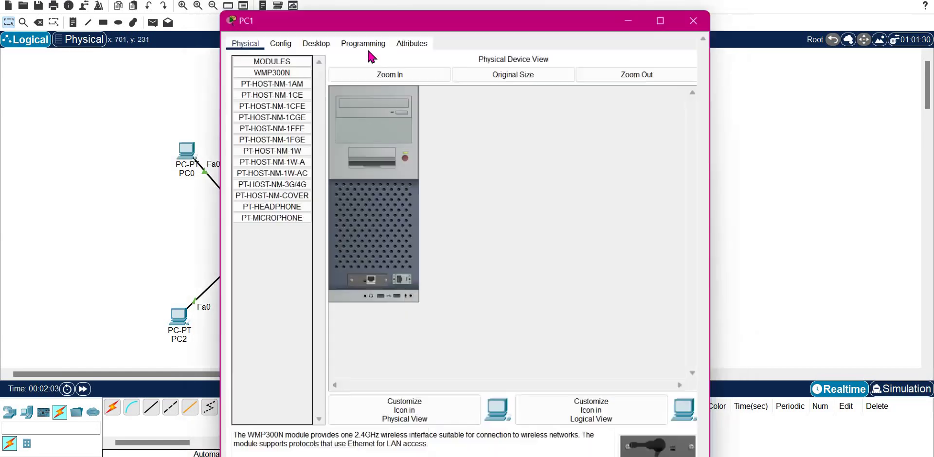
{"action": "left_click", "coordinate": [312, 35]}
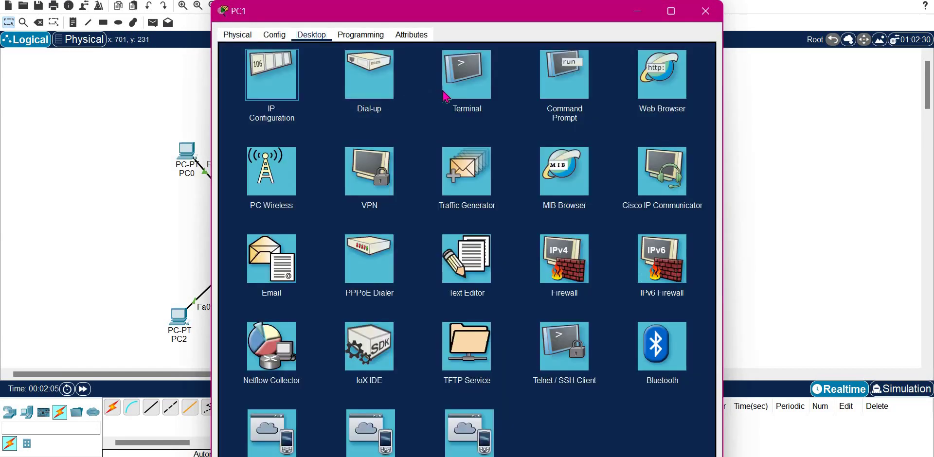
{"action": "type", "text": "192.168.1.2"}
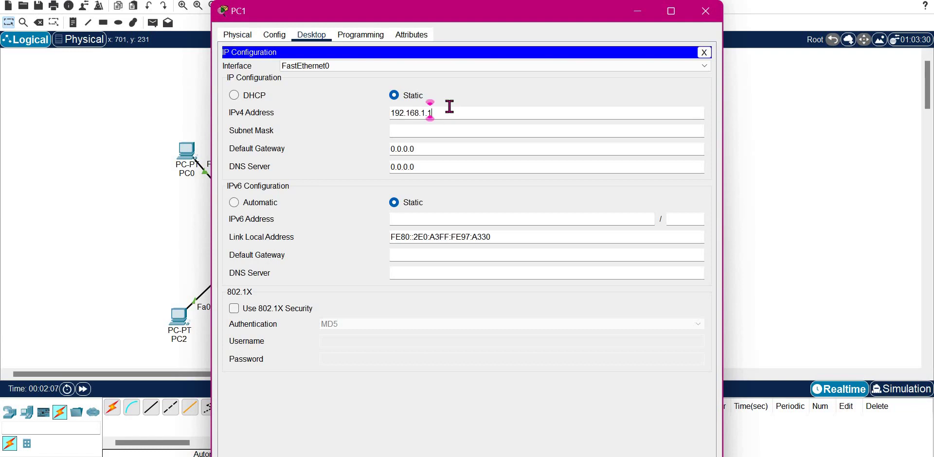
{"action": "key", "text": "Tab"}
{"action": "left_click", "coordinate": [714, 10]}
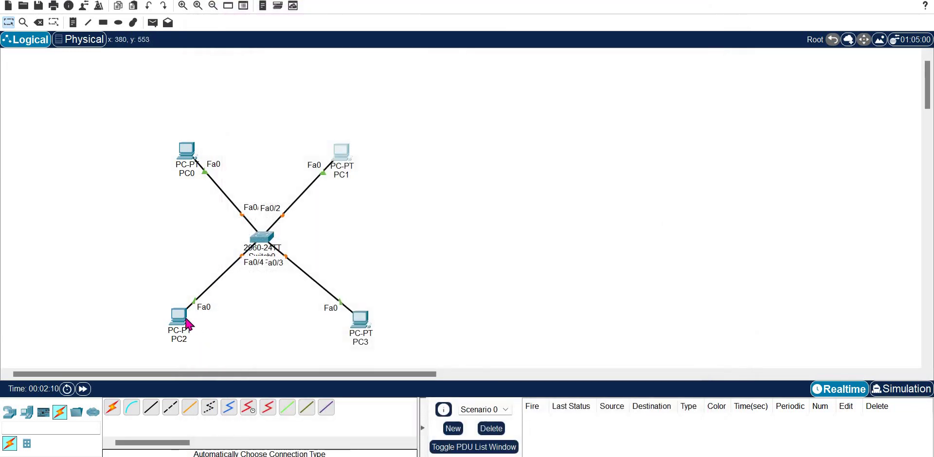
Step: Give PC2 the IPv4 address 192.168.1.3 with mask 255.255.255.0
{"action": "left_click", "coordinate": [185, 321]}
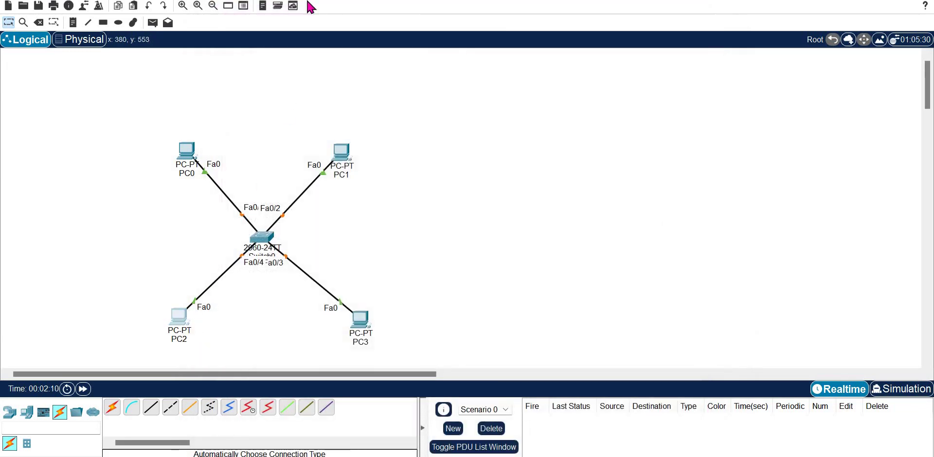
{"action": "left_click", "coordinate": [312, 5]}
{"action": "left_click", "coordinate": [274, 49]}
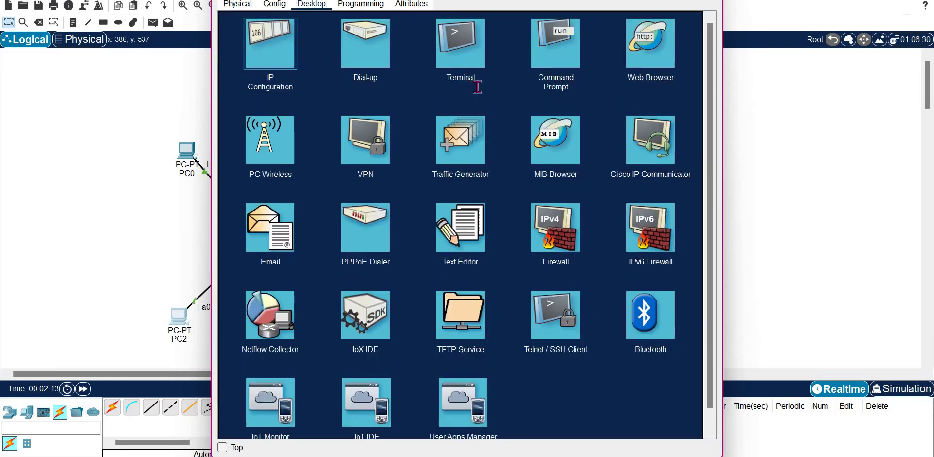
{"action": "type", "text": "192.168.1.3"}
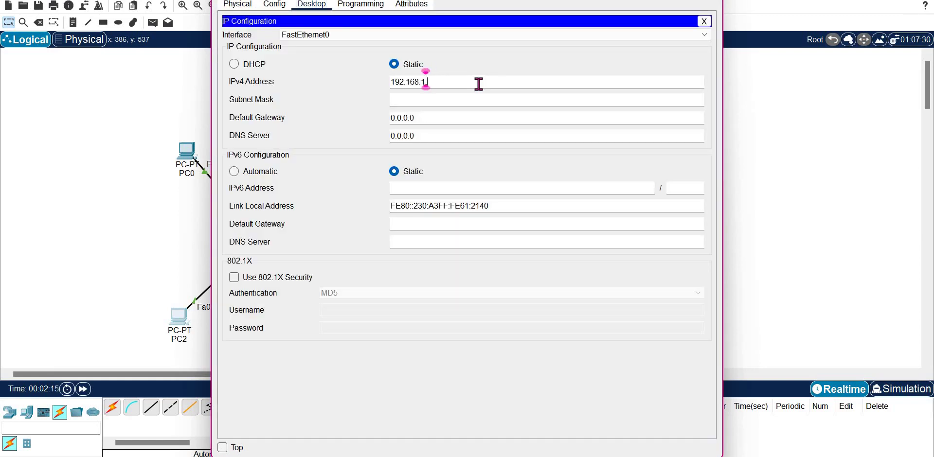
{"action": "key", "text": "Tab"}
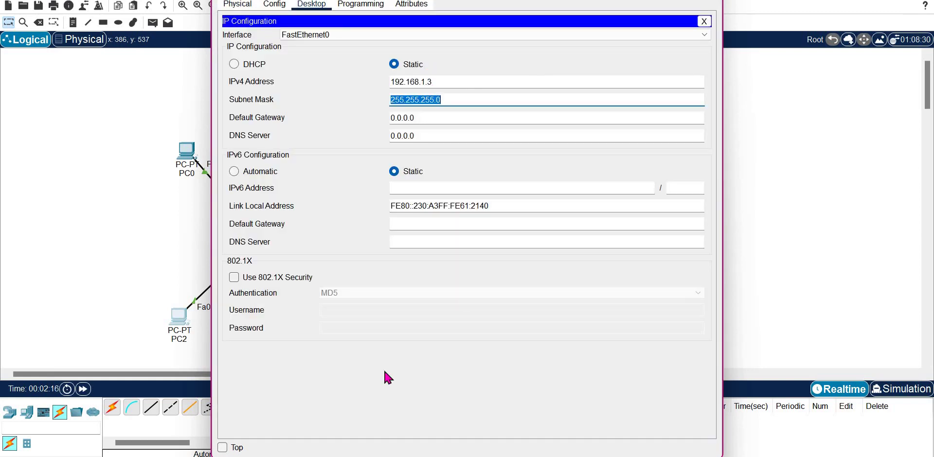
{"action": "key", "text": "Escape"}
Step: Give PC3 the IPv4 address 192.168.1.4, correcting typos, with mask 255.255.255.0
{"action": "left_click", "coordinate": [357, 317]}
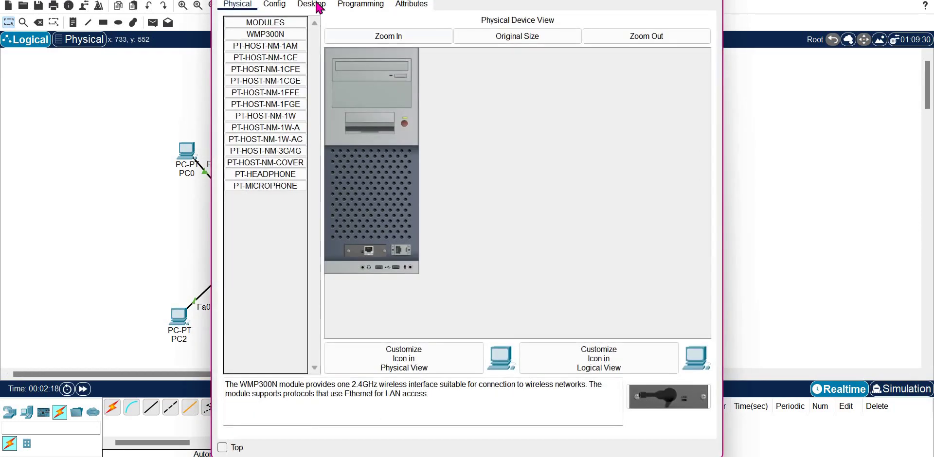
{"action": "left_click", "coordinate": [311, 4]}
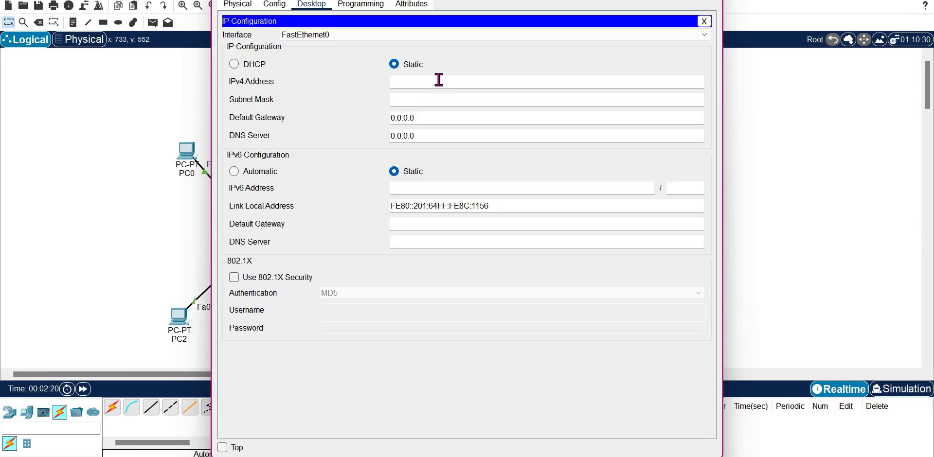
{"action": "left_click", "coordinate": [437, 81]}
{"action": "type", "text": "V192.168.1.1"}
{"action": "key", "text": "BackSpace"}
{"action": "type", "text": "4"}
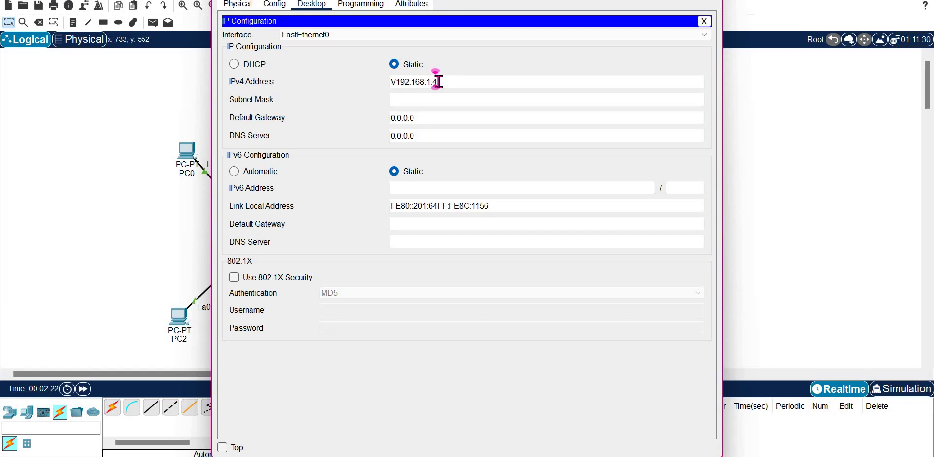
{"action": "left_click", "coordinate": [390, 81]}
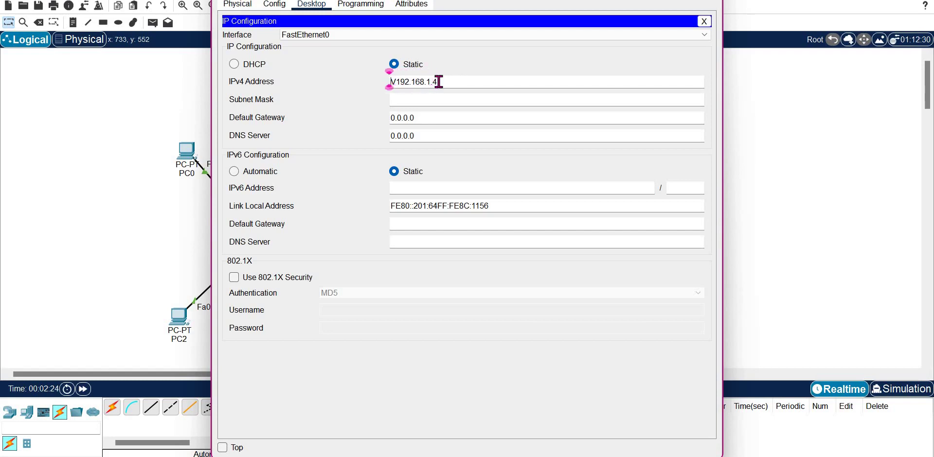
{"action": "key", "text": "Delete"}
{"action": "key", "text": "Tab"}
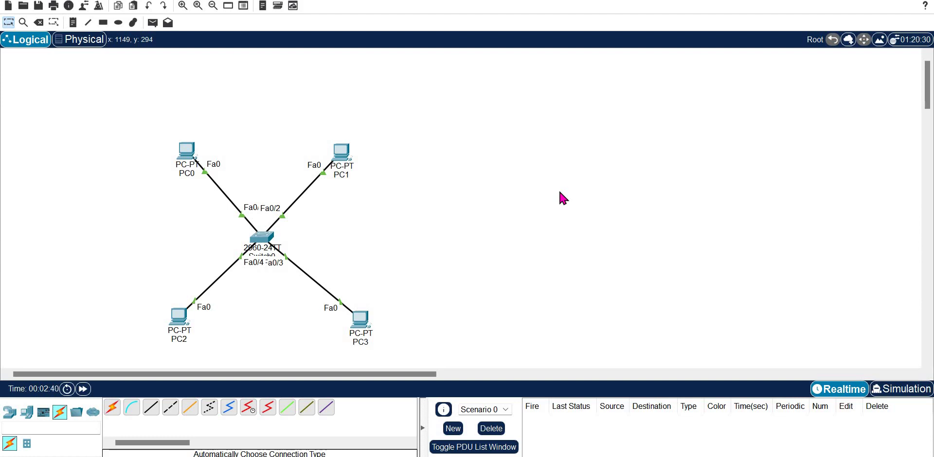
Step: Run a console cable from PC0's RS 232 port to Switch0's Console port, then bring up PC0's desktop
{"action": "left_click", "coordinate": [137, 408]}
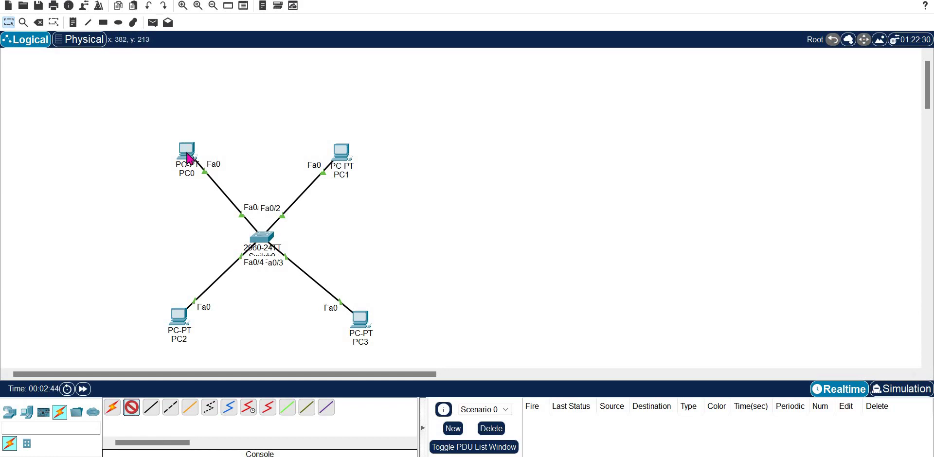
{"action": "left_click", "coordinate": [187, 157]}
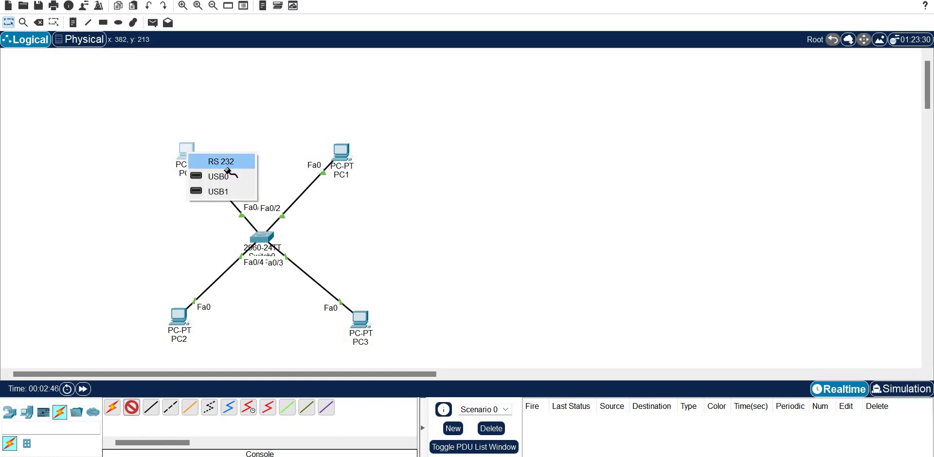
{"action": "left_click", "coordinate": [225, 165]}
{"action": "left_click", "coordinate": [261, 239]}
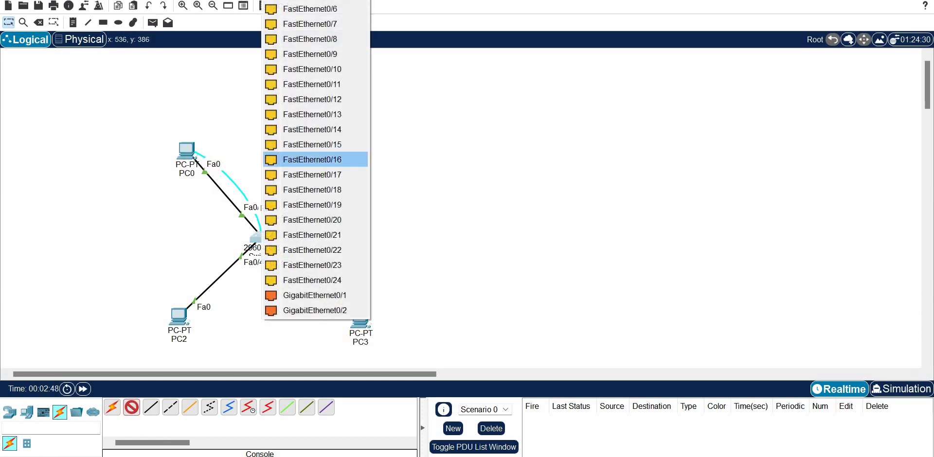
{"action": "left_click", "coordinate": [301, 1]}
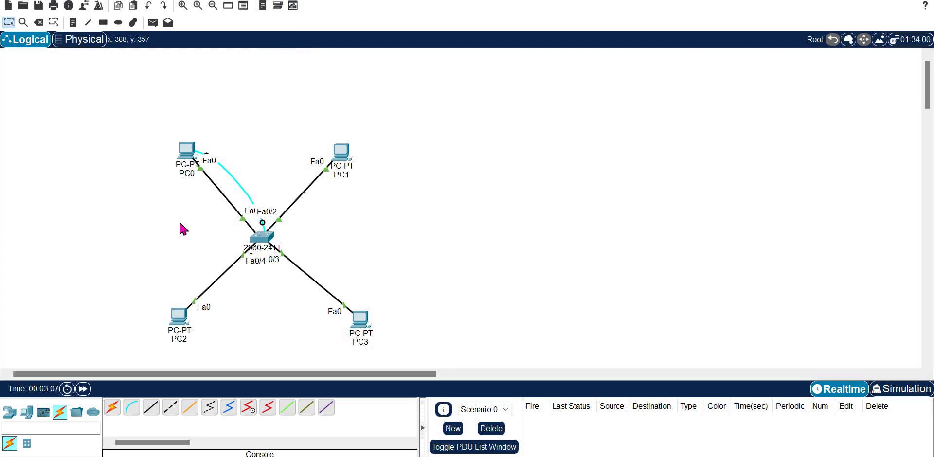
{"action": "left_click", "coordinate": [187, 161]}
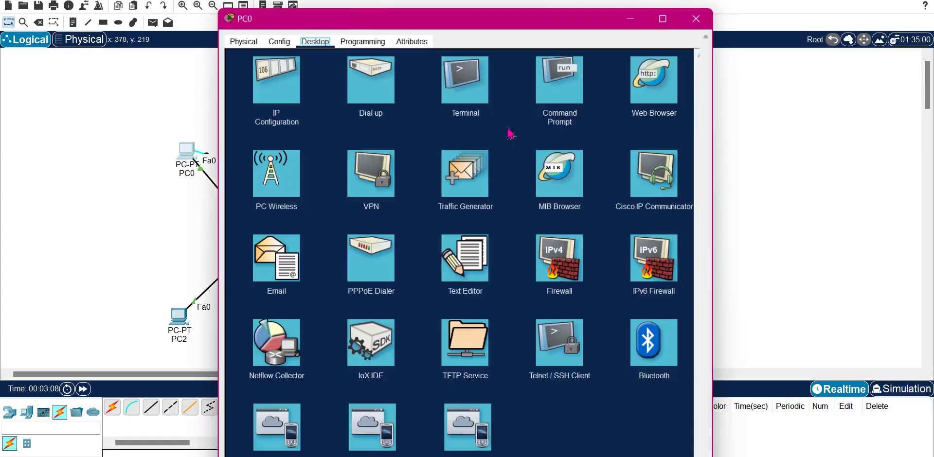
Step: Open PC0's Terminal with the default console settings and press Enter for Switch0's Switch> prompt
{"action": "left_click", "coordinate": [497, 68]}
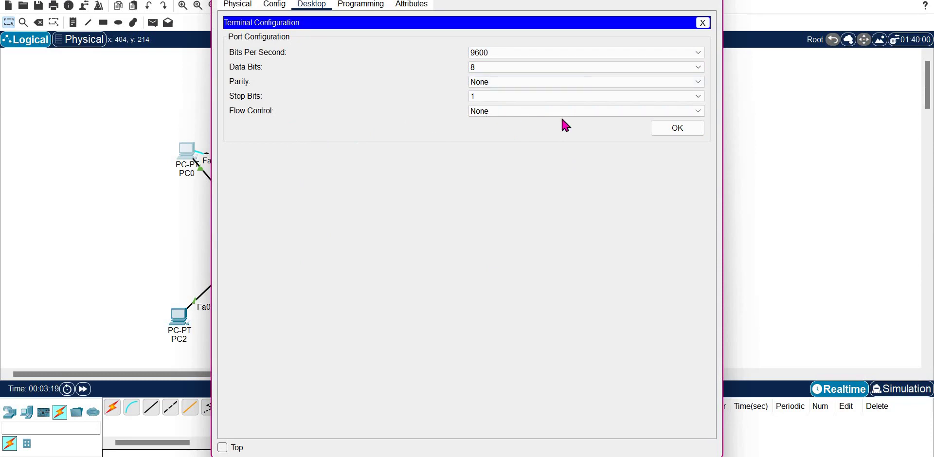
{"action": "left_click", "coordinate": [673, 129]}
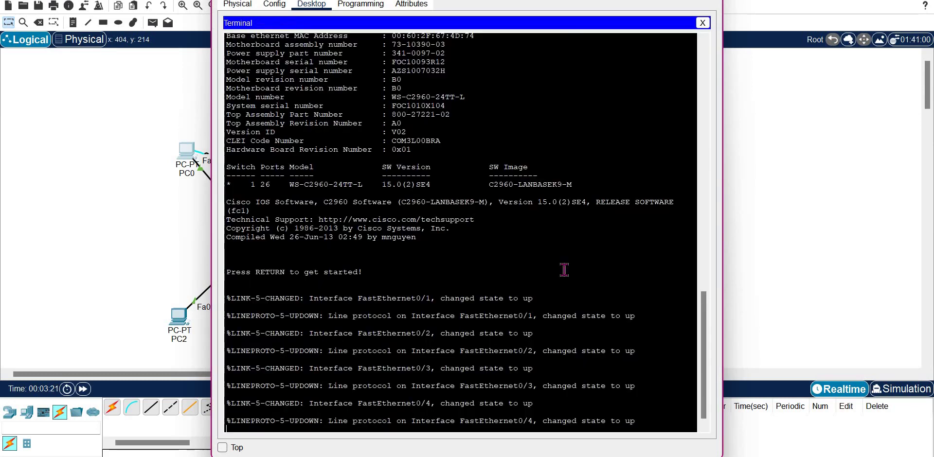
{"action": "key", "text": "Return"}
{"action": "key", "text": "Return"}
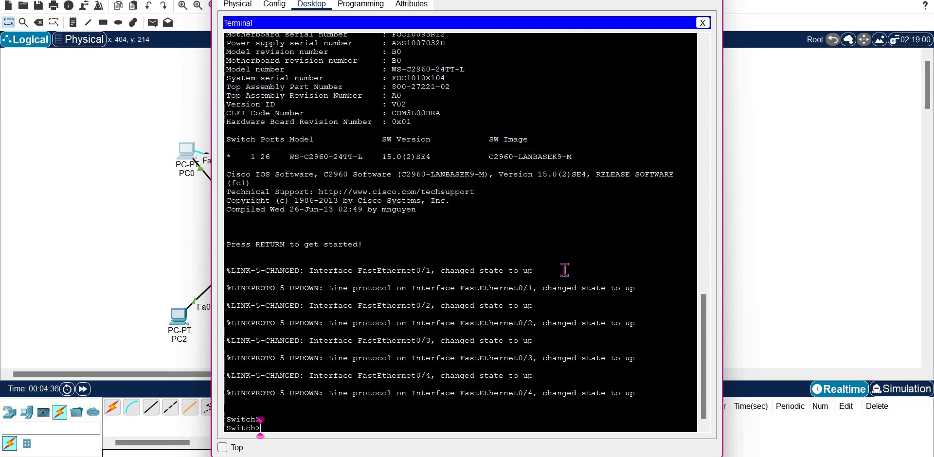
Step: Enter enable and configure terminal to reach the switch's global configuration mode
{"action": "type", "text": "EN"}
{"action": "key", "text": "Tab"}
{"action": "key", "text": "Return"}
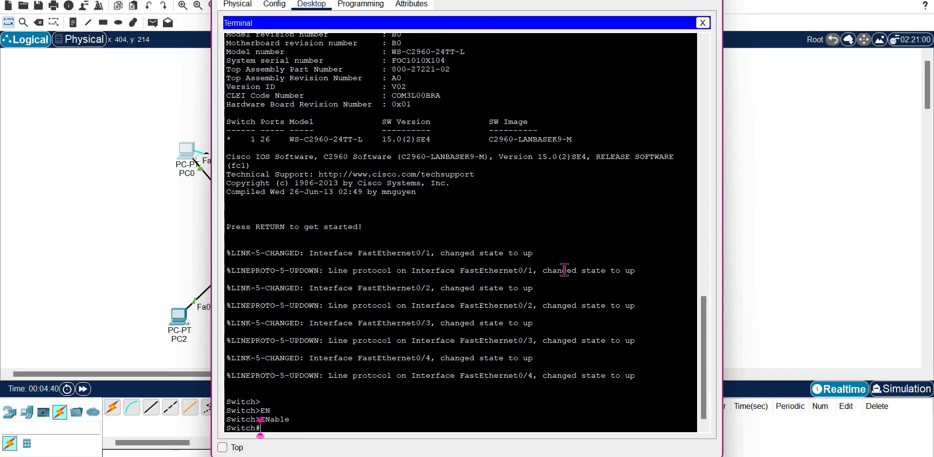
{"action": "type", "text": "CON"}
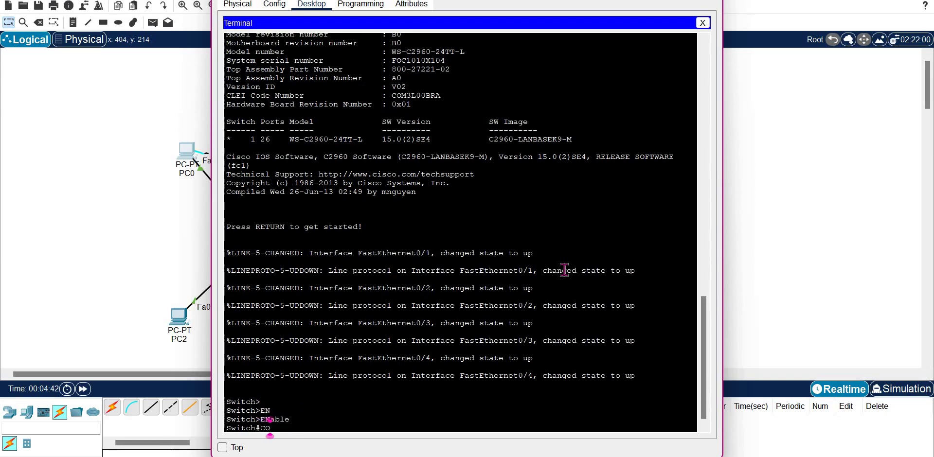
{"action": "key", "text": "Tab"}
{"action": "type", "text": "F"}
{"action": "key", "text": "Tab"}
{"action": "type", "text": "T"}
{"action": "key", "text": "Tab"}
{"action": "key", "text": "Return"}
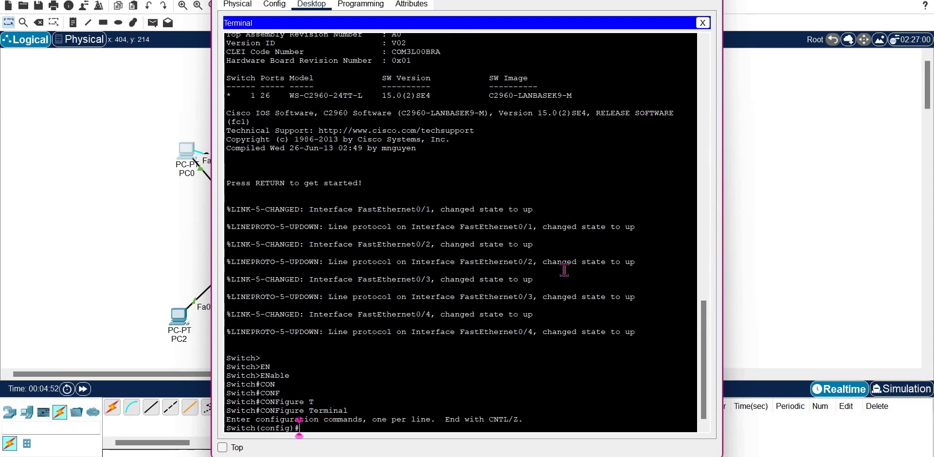
Step: Try crypto key generate rsa, which the switch refuses until the hostname changes
{"action": "type", "text": "Cr"}
{"action": "key", "text": "Tab"}
{"action": "type", "text": "k"}
{"action": "key", "text": "Tab"}
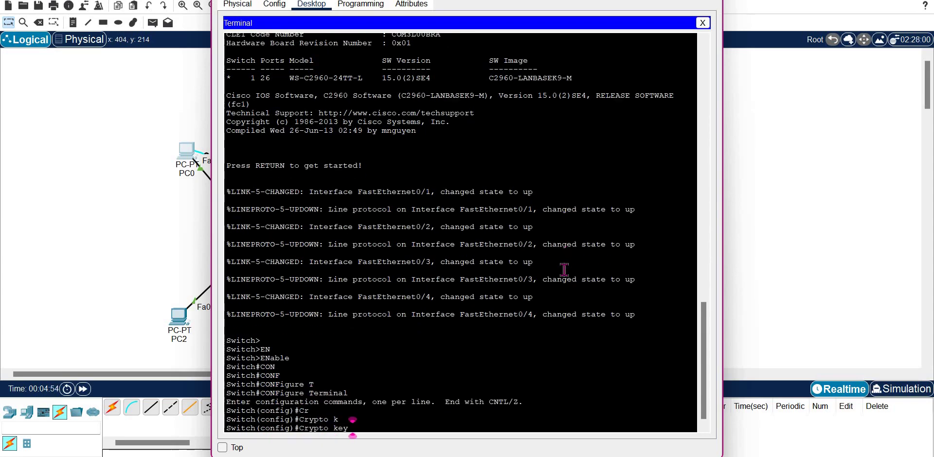
{"action": "type", "text": "g"}
{"action": "key", "text": "Tab"}
{"action": "type", "text": "r"}
{"action": "key", "text": "Tab"}
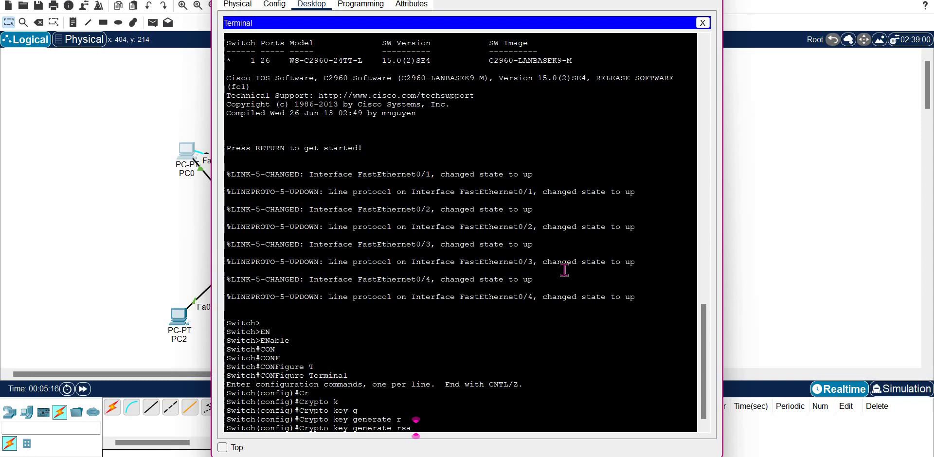
{"action": "key", "text": "BackSpace"}
{"action": "key", "text": "BackSpace"}
{"action": "key", "text": "BackSpace"}
{"action": "type", "text": "?"}
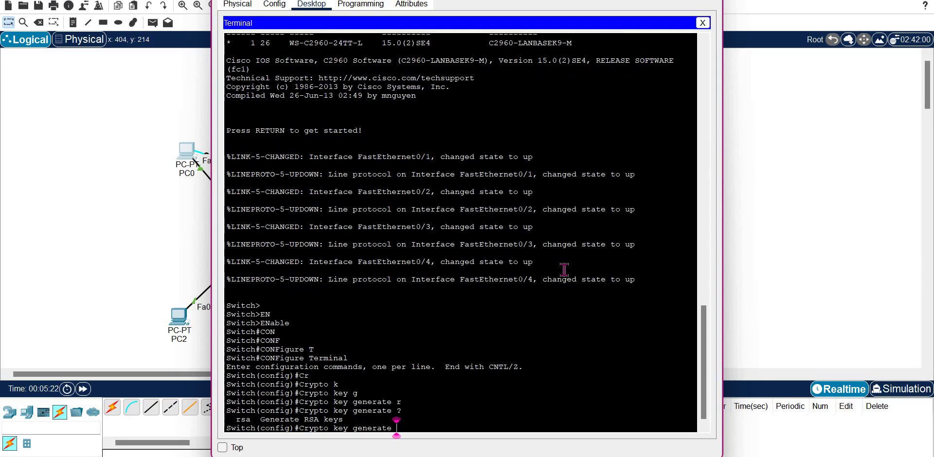
{"action": "type", "text": "rsa"}
{"action": "key", "text": "Return"}
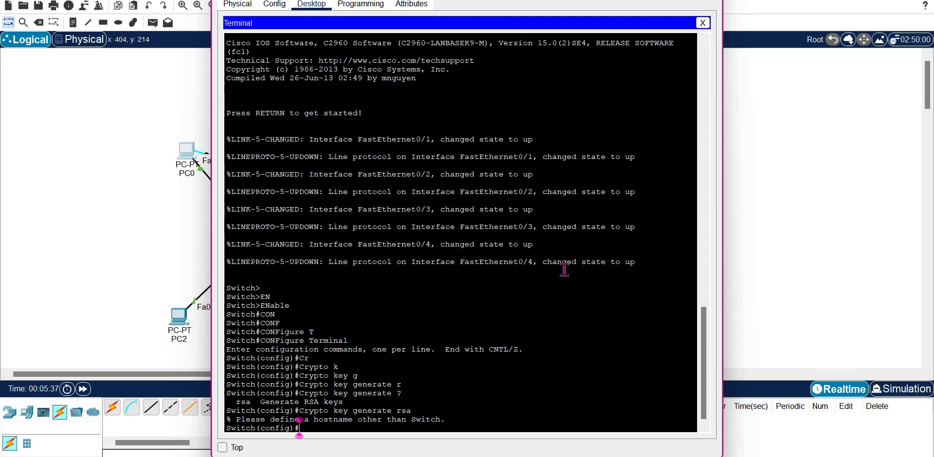
Step: Set hostname monCommutateur and rerun crypto key generate rsa, which now demands a domain name
{"action": "type", "text": "hos"}
{"action": "key", "text": "Tab"}
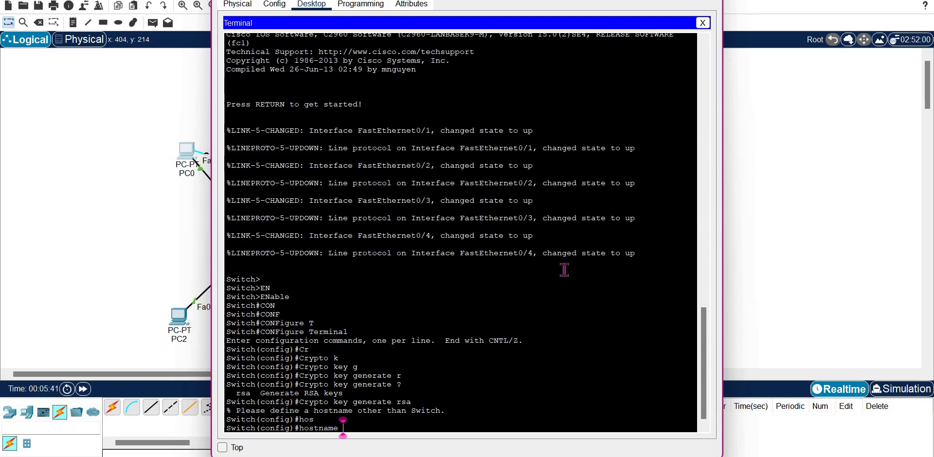
{"action": "type", "text": "monCo"}
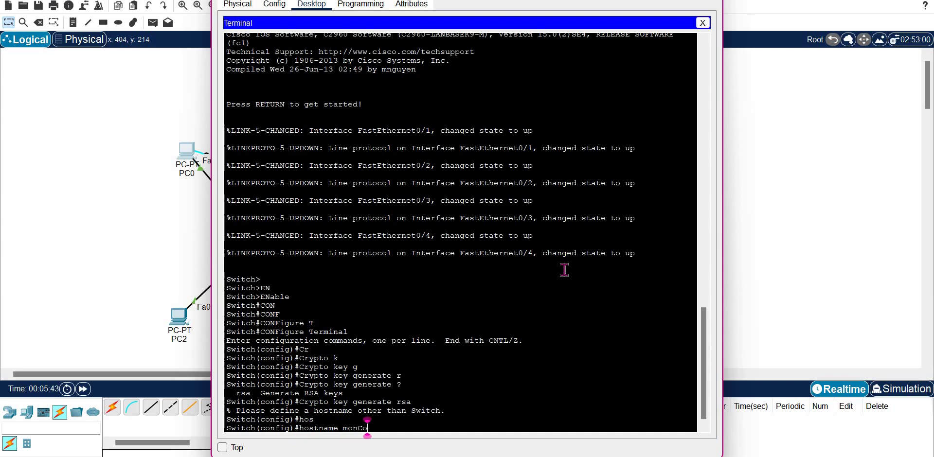
{"action": "type", "text": "mmutateur"}
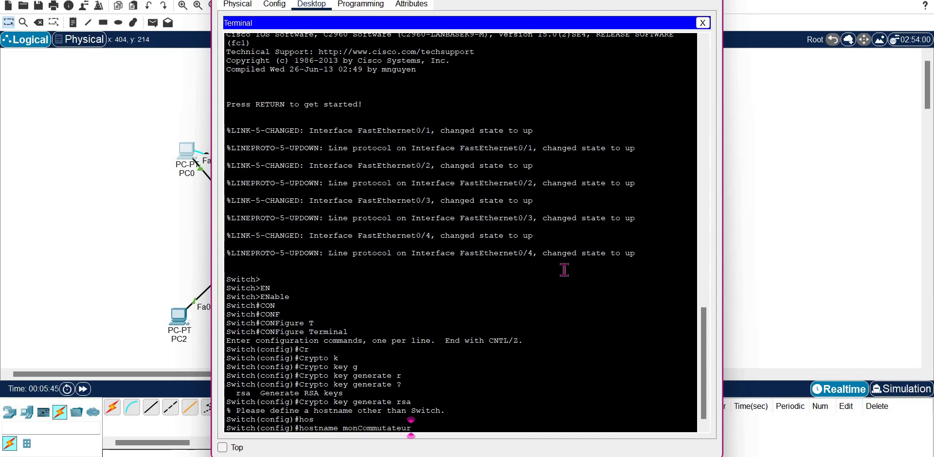
{"action": "key", "text": "Return"}
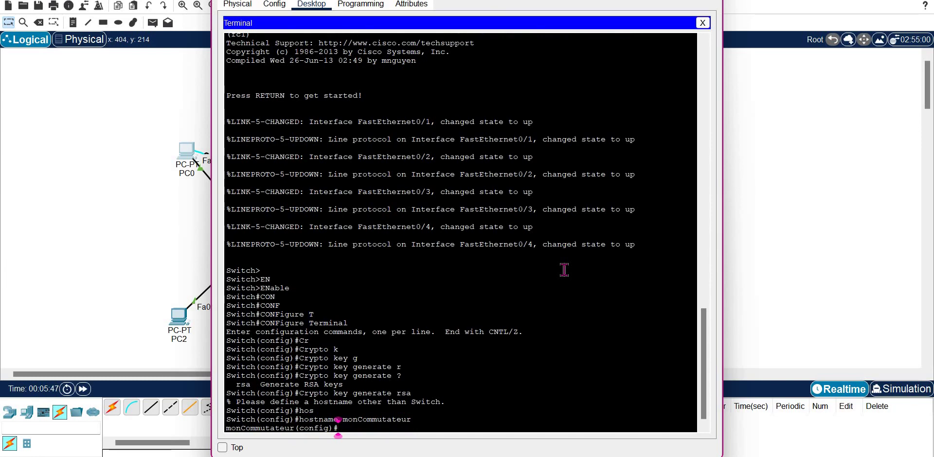
{"action": "key", "text": "Up"}
{"action": "key", "text": "Up"}
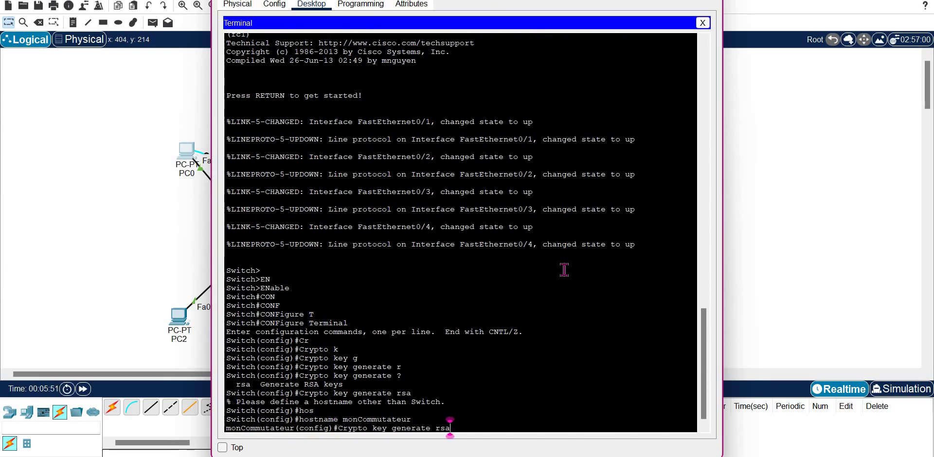
{"action": "key", "text": "Return"}
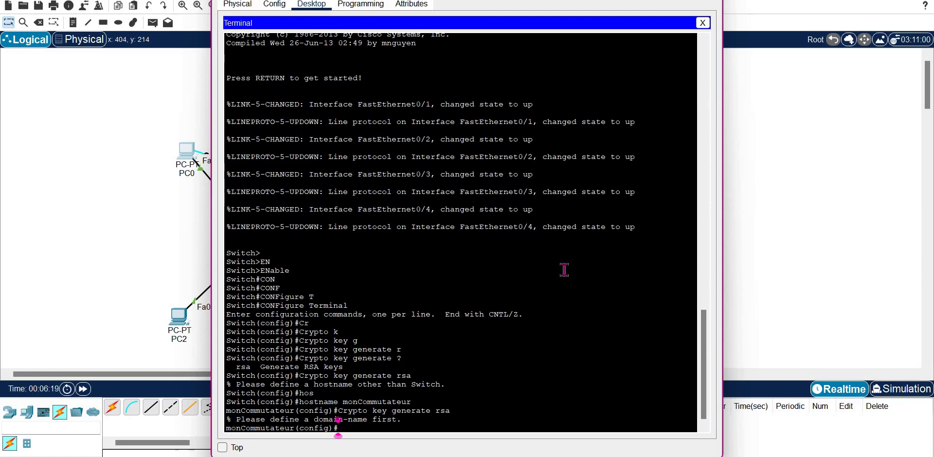
Step: Set ip domain-name L3GTR.DZ and rerun crypto key generate rsa up to the modulus prompt
{"action": "type", "text": "ip di"}
{"action": "key", "text": "BackSpace"}
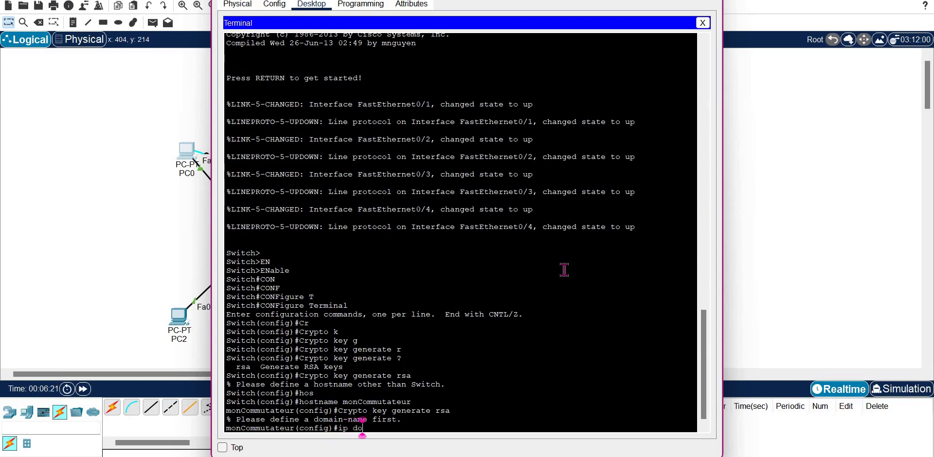
{"action": "type", "text": "omain-na"}
{"action": "key", "text": "Tab"}
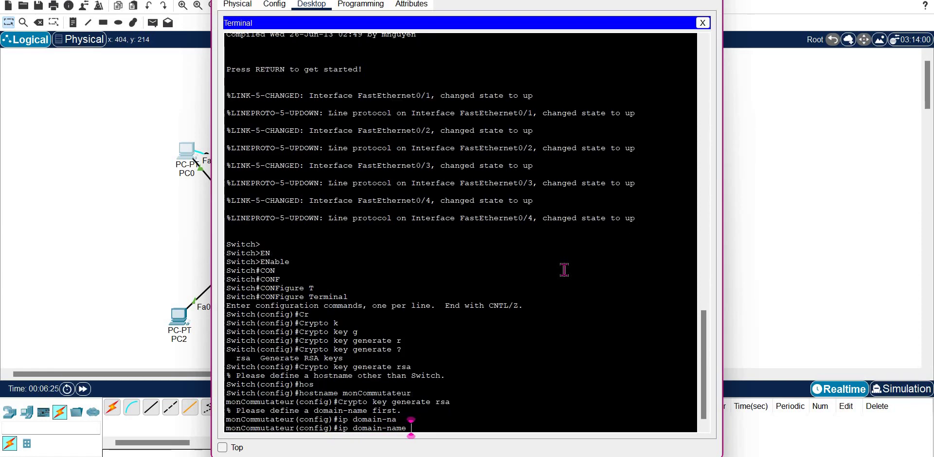
{"action": "type", "text": "L3GTR.DZ"}
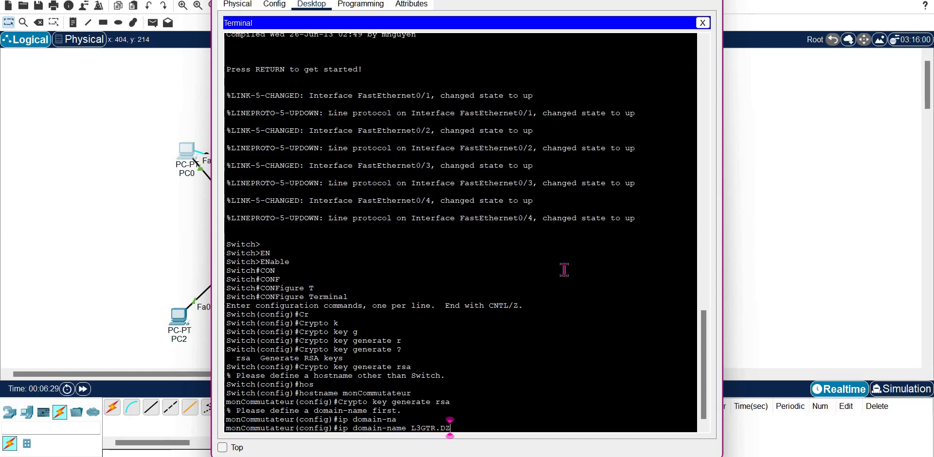
{"action": "key", "text": "Return"}
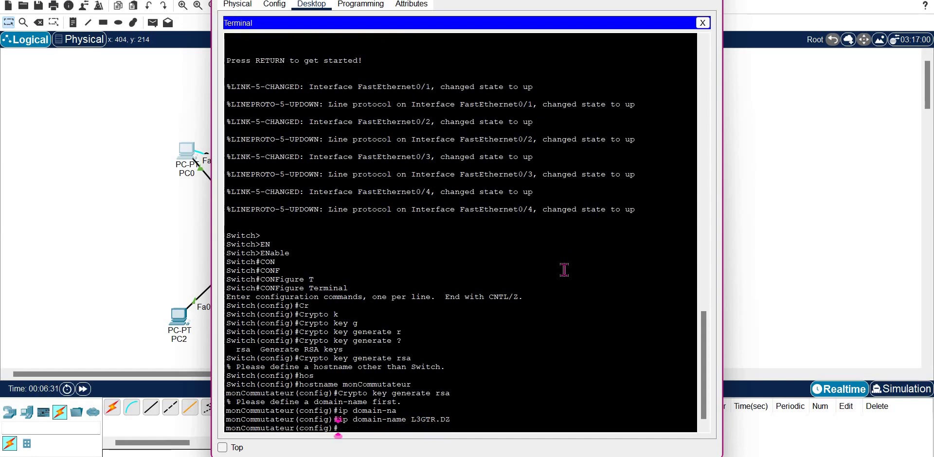
{"action": "key", "text": "Up"}
{"action": "key", "text": "Up"}
{"action": "key", "text": "Up"}
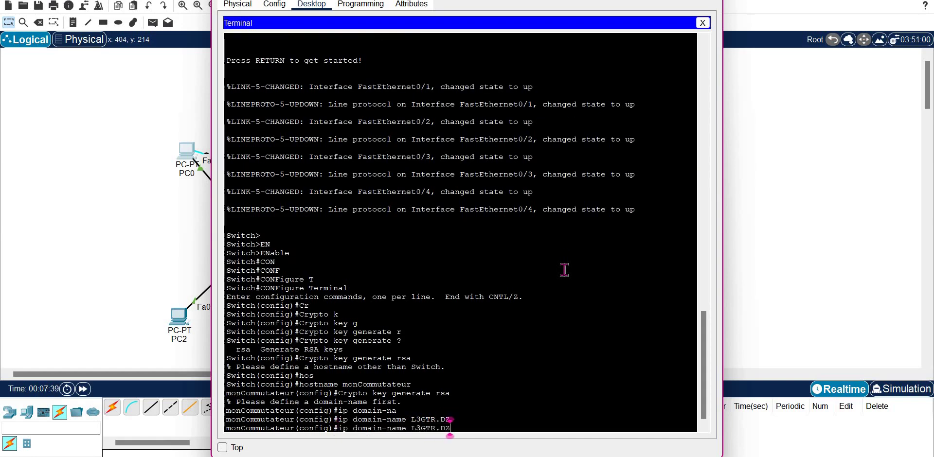
{"action": "key", "text": "Return"}
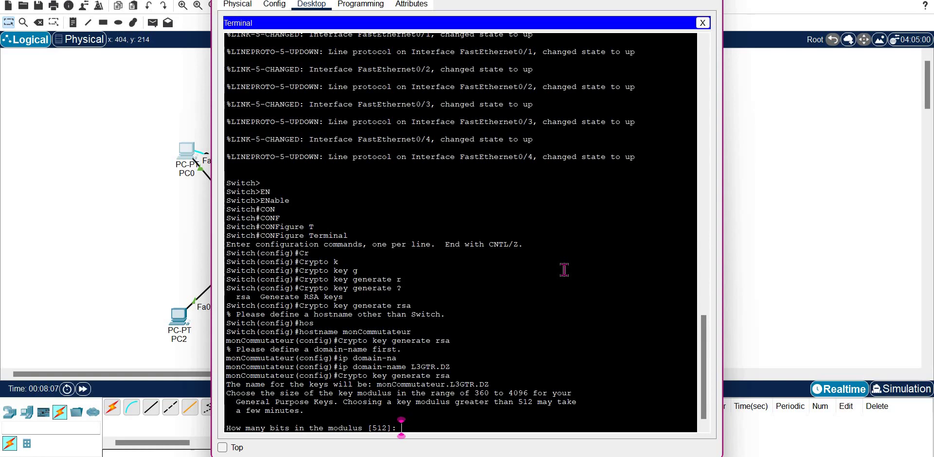
Step: Enter 2048 as the modulus size to generate the switch's RSA keys
{"action": "type", "text": "2048"}
{"action": "key", "text": "Return"}
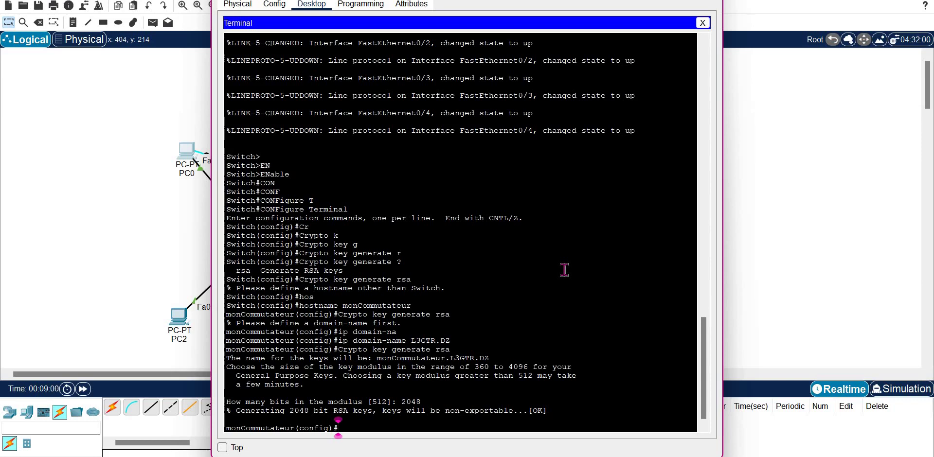
Step: Begin a username command at privilege 15, listing available levels and options with ?
{"action": "type", "text": "USErname"}
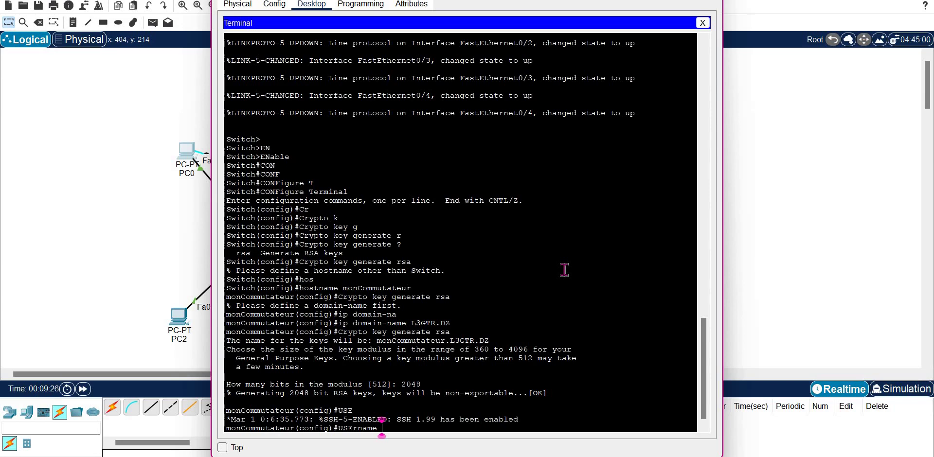
{"action": "type", "text": "GTR pri"}
{"action": "key", "text": "Tab"}
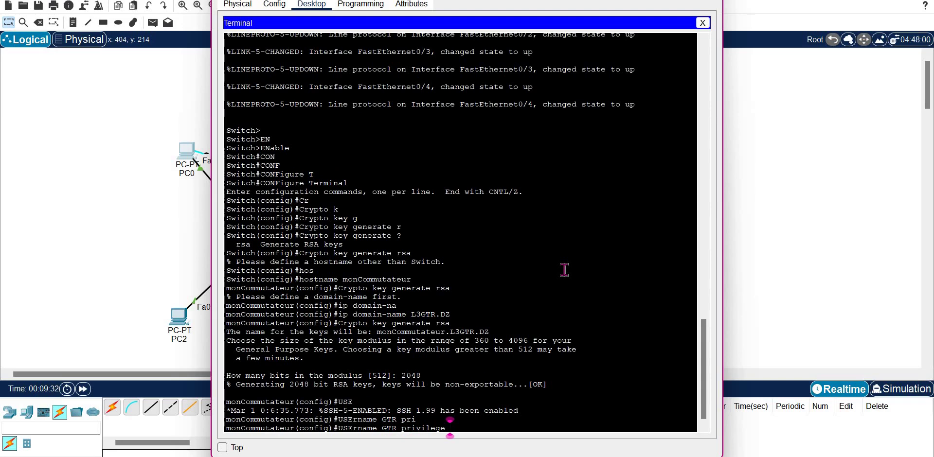
{"action": "type", "text": "?"}
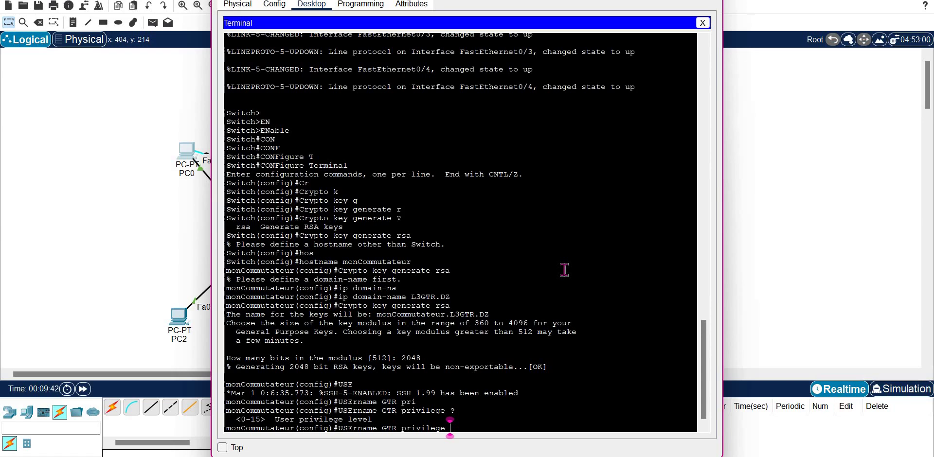
{"action": "type", "text": "15 ?"}
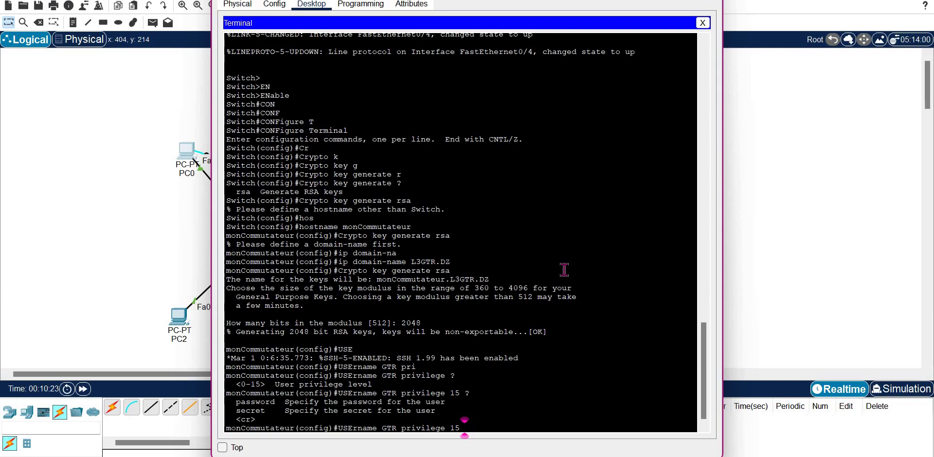
Step: Finish the username command with the secret keyword and a password, and submit it
{"action": "type", "text": "SEC"}
{"action": "key", "text": "Tab"}
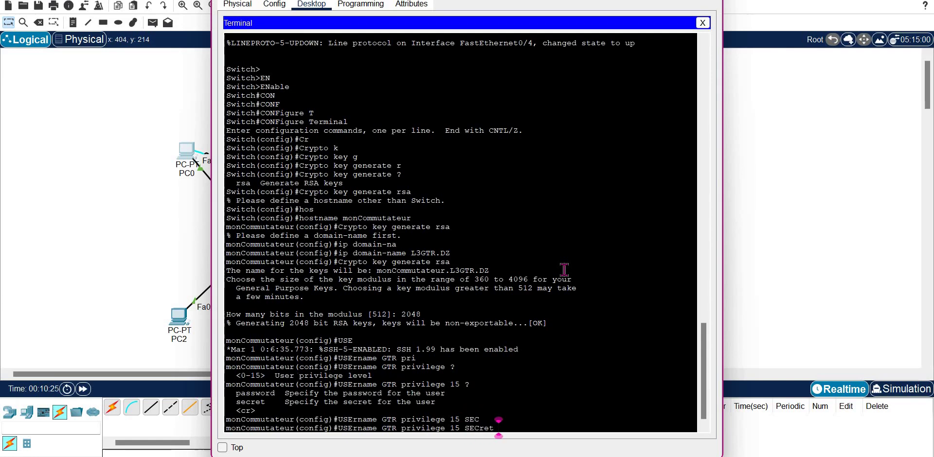
{"action": "type", "text": "GTR"}
{"action": "key", "text": "Return"}
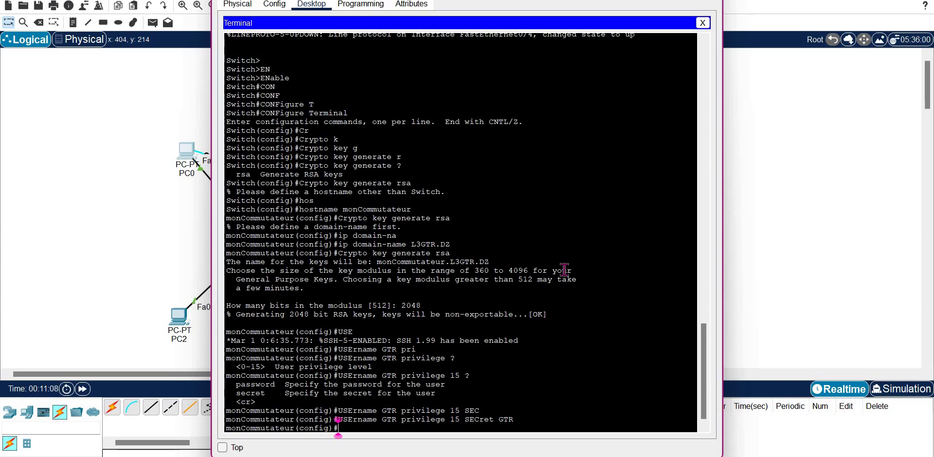
Step: Restrict the switch's SSH server to version 2 with 'ip ssh version 2'
{"action": "type", "text": "ip ss"}
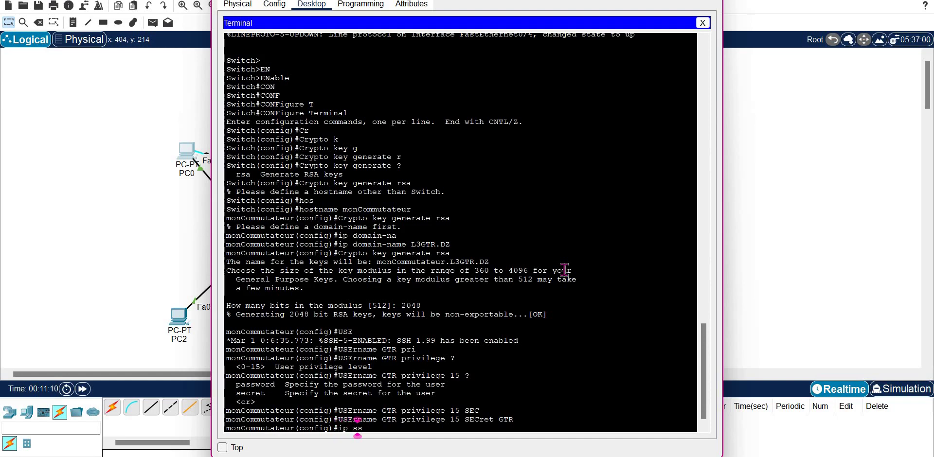
{"action": "type", "text": "h"}
{"action": "key", "text": "Tab"}
{"action": "type", "text": "v"}
{"action": "key", "text": "Tab"}
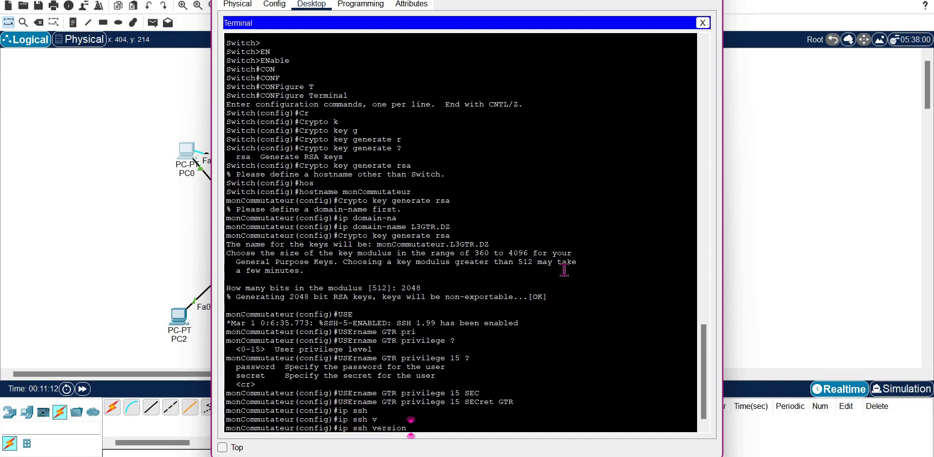
{"action": "type", "text": "?"}
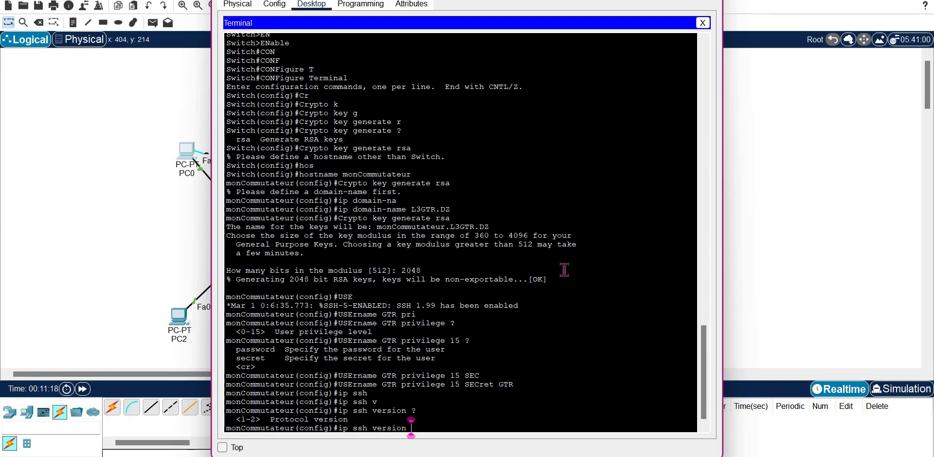
{"action": "type", "text": "2"}
{"action": "key", "text": "Return"}
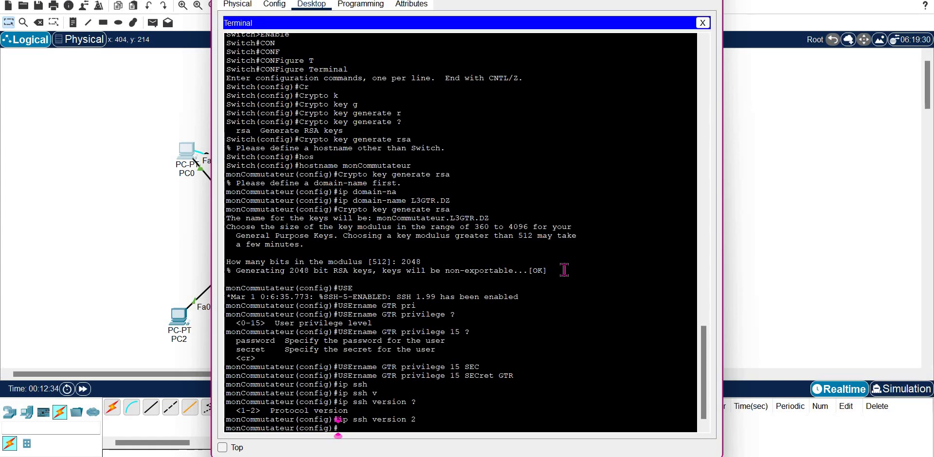
Step: Assign interface Vlan 1 the address 192.168.1.20 with mask 255.255.255.0
{"action": "type", "text": "IN"}
{"action": "key", "text": "Tab"}
{"action": "type", "text": "V"}
{"action": "key", "text": "Tab"}
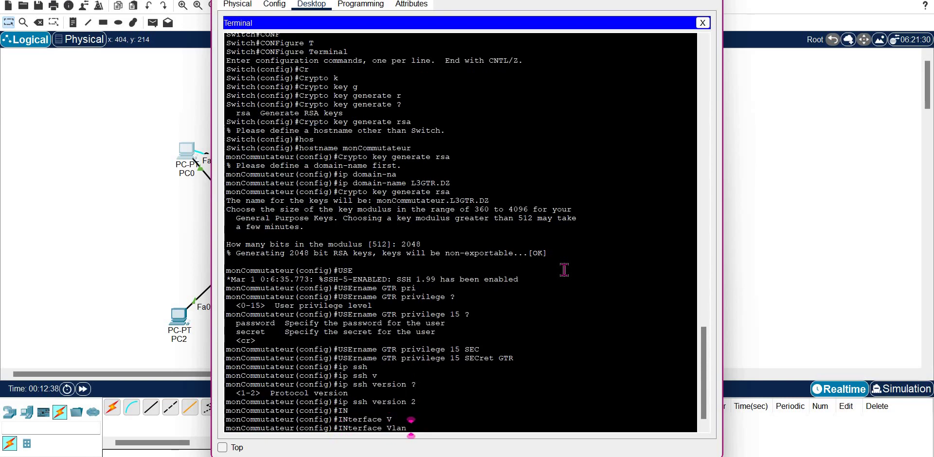
{"action": "type", "text": "1"}
{"action": "key", "text": "Return"}
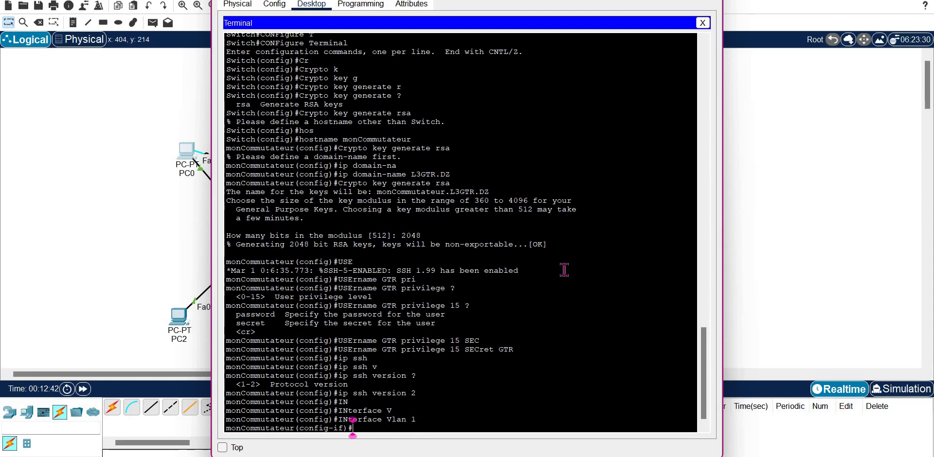
{"action": "type", "text": "ip ad"}
{"action": "key", "text": "Tab"}
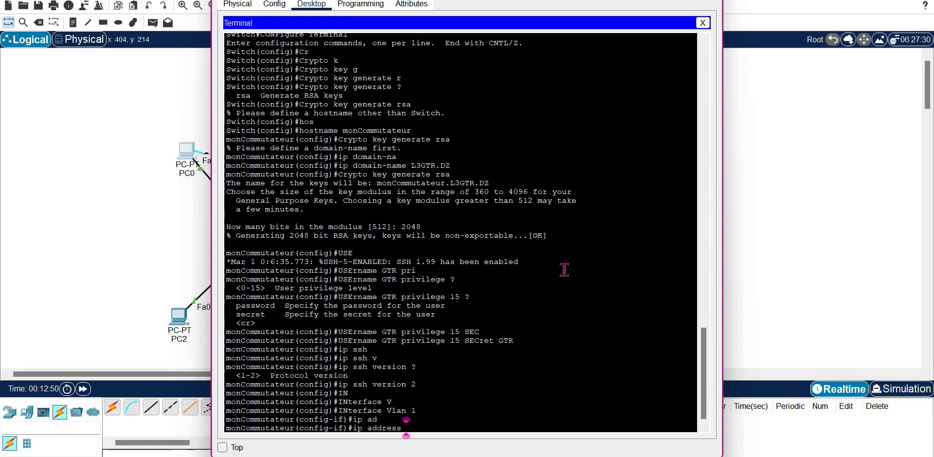
{"action": "type", "text": "192.168.1.20"}
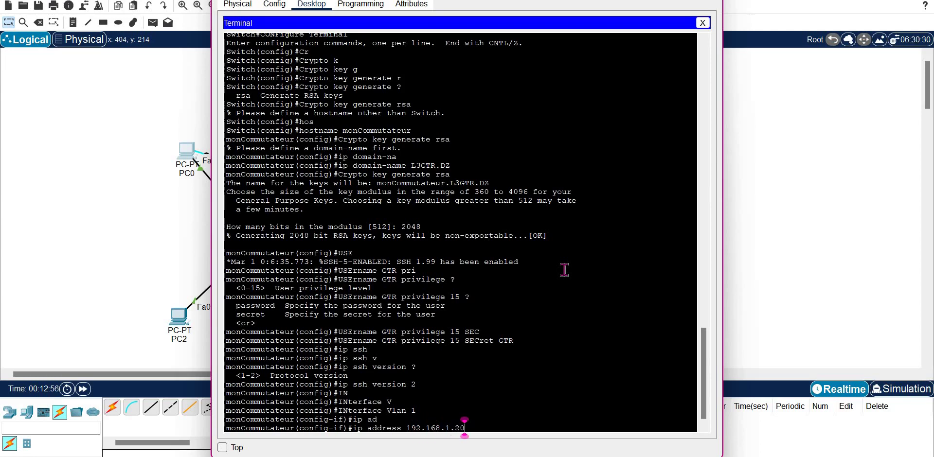
{"action": "type", "text": " 255.2555."}
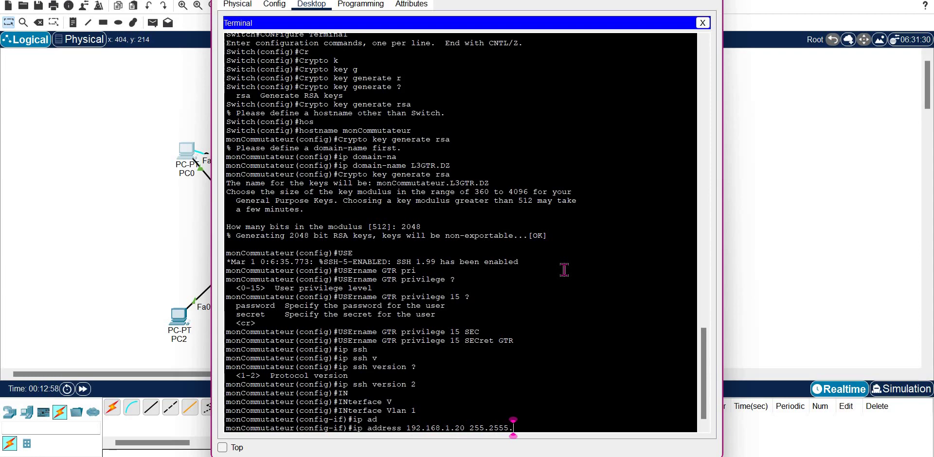
{"action": "key", "text": "BackSpace"}
{"action": "key", "text": "BackSpace"}
{"action": "type", "text": ".255.0"}
{"action": "key", "text": "Return"}
Step: Bring Vlan 1 up with 'no shutdown' and exit interface configuration
{"action": "type", "text": "no sh"}
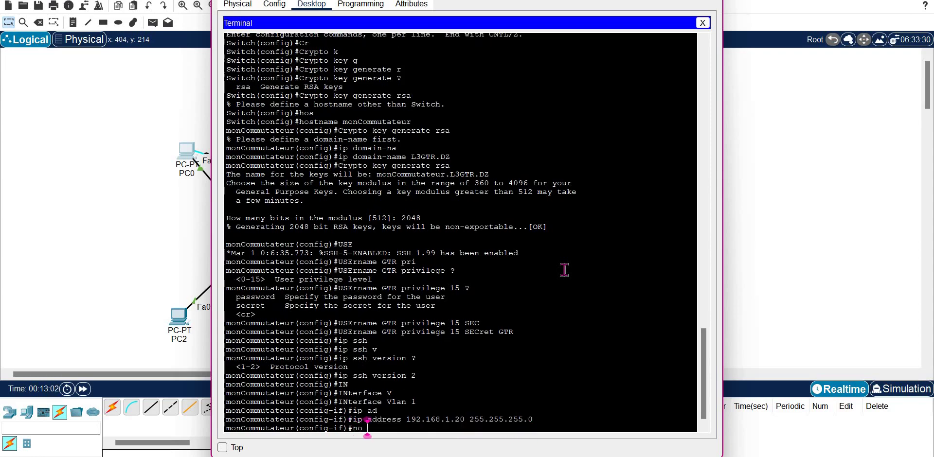
{"action": "key", "text": "Tab"}
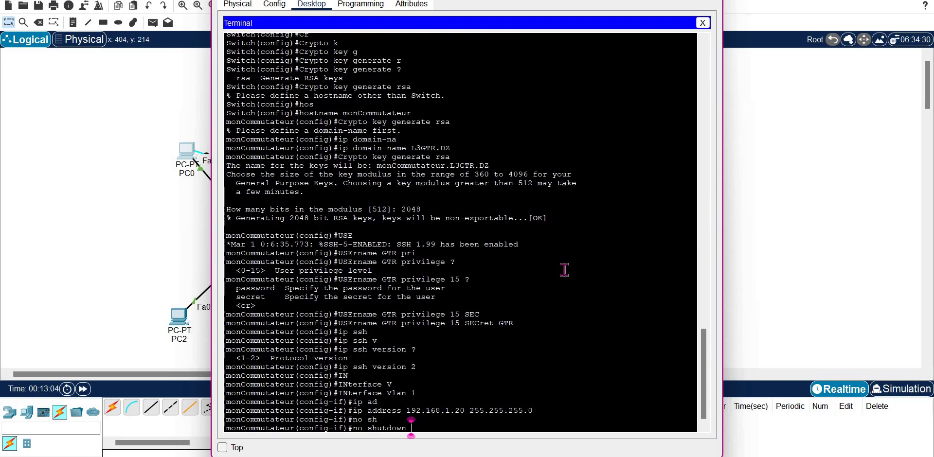
{"action": "key", "text": "Return"}
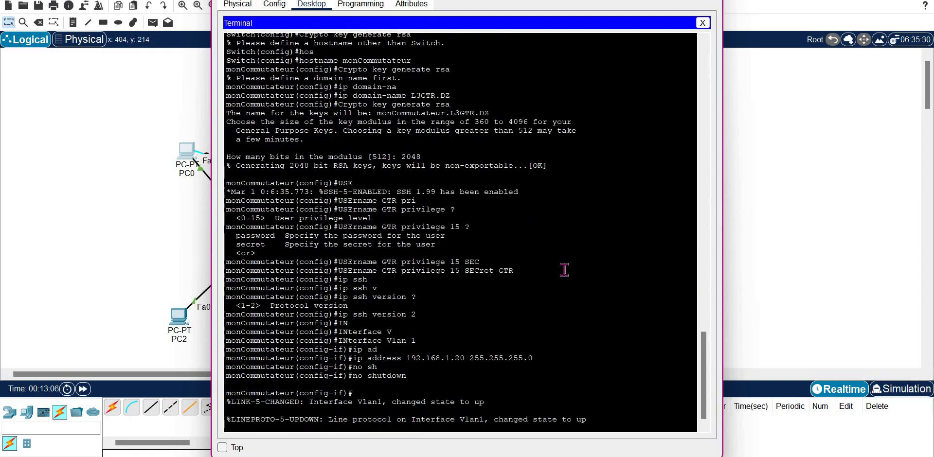
{"action": "key", "text": "Return"}
{"action": "type", "text": "exit"}
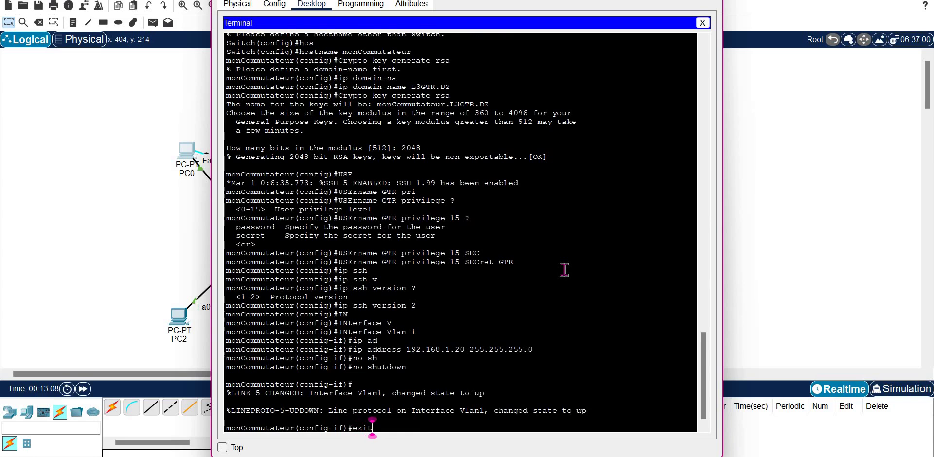
{"action": "key", "text": "Return"}
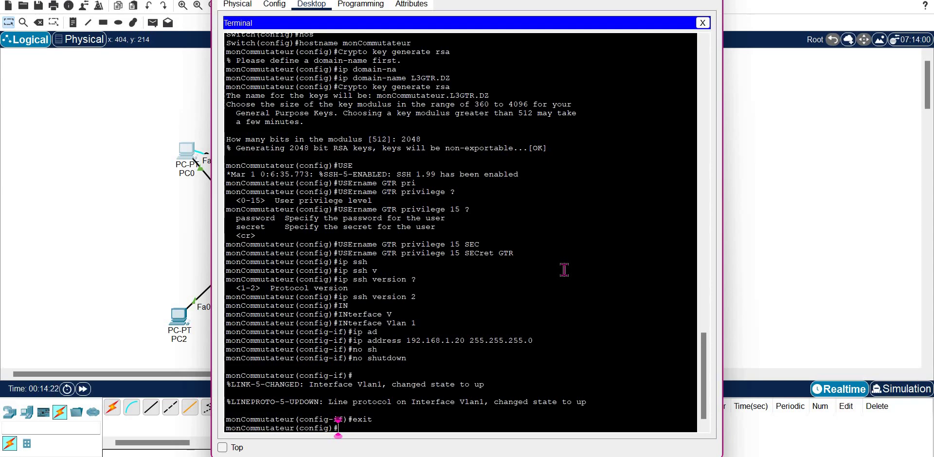
Step: Enter line configuration for vty lines 0 to 2 with 'line vty 0 2'
{"action": "type", "text": "line v"}
{"action": "key", "text": "Tab"}
{"action": "key", "text": "Tab"}
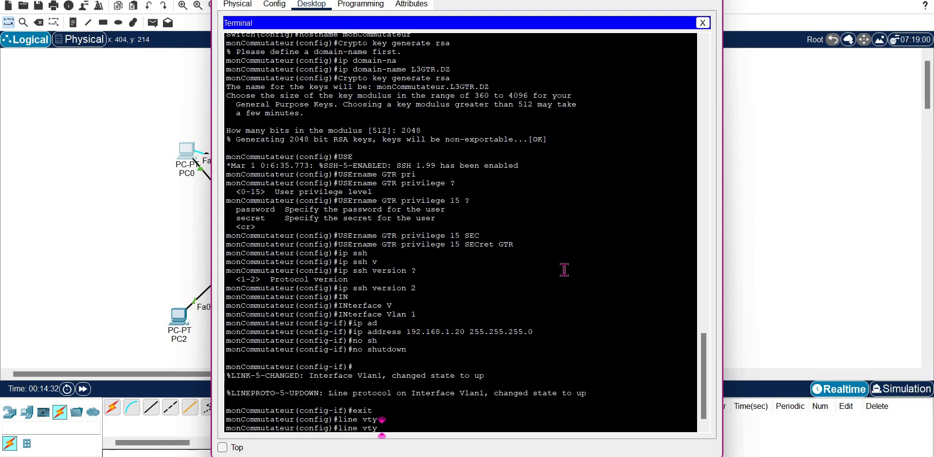
{"action": "type", "text": "0 15"}
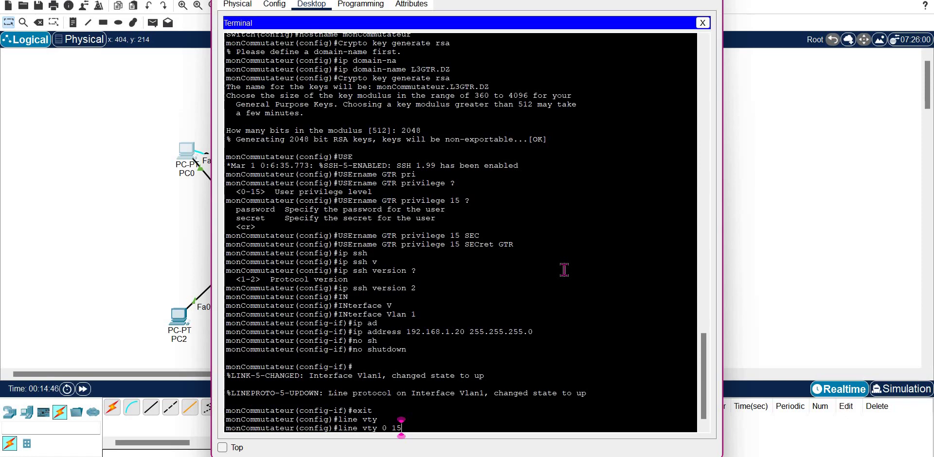
{"action": "key", "text": "BackSpace"}
{"action": "key", "text": "BackSpace"}
{"action": "type", "text": "2"}
{"action": "key", "text": "Return"}
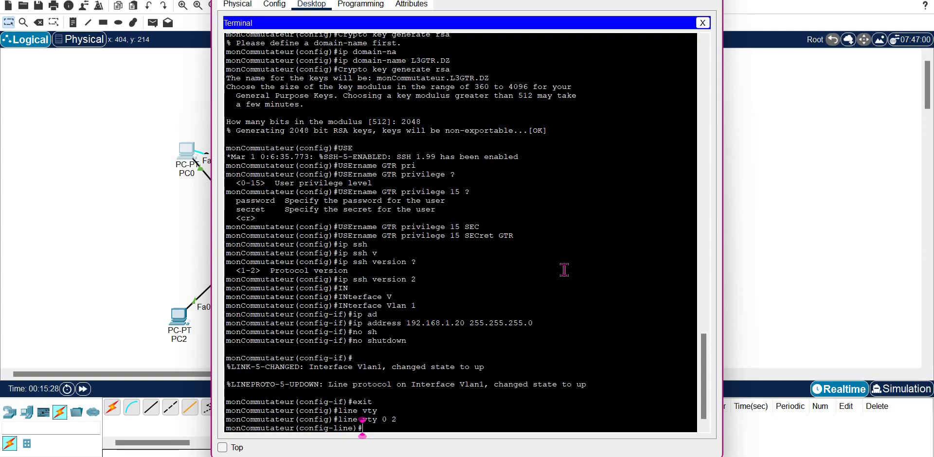
Step: Allow only SSH on the vty lines with 'transport input ssh'
{"action": "type", "text": "TR"}
{"action": "key", "text": "Tab"}
{"action": "type", "text": "I"}
{"action": "key", "text": "Tab"}
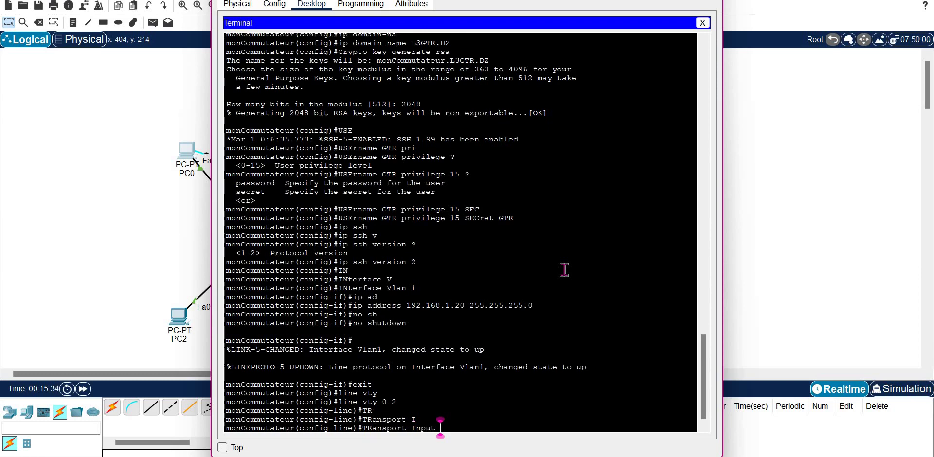
{"action": "type", "text": "?"}
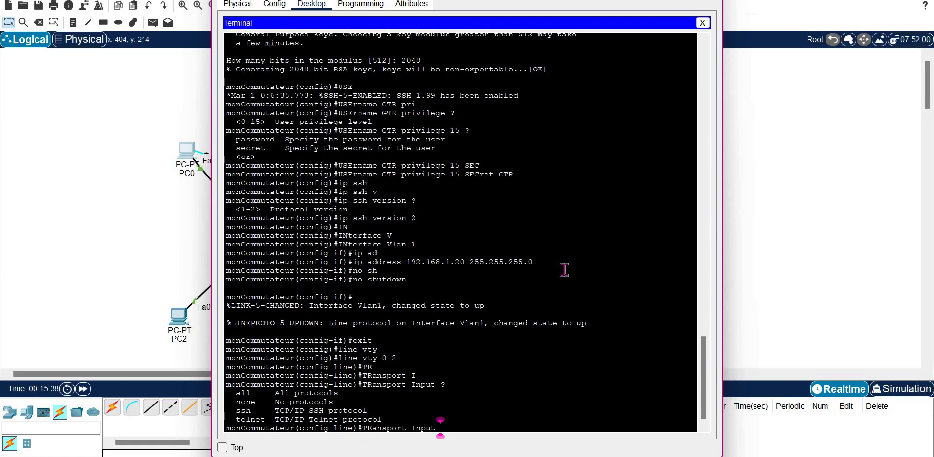
{"action": "type", "text": "s"}
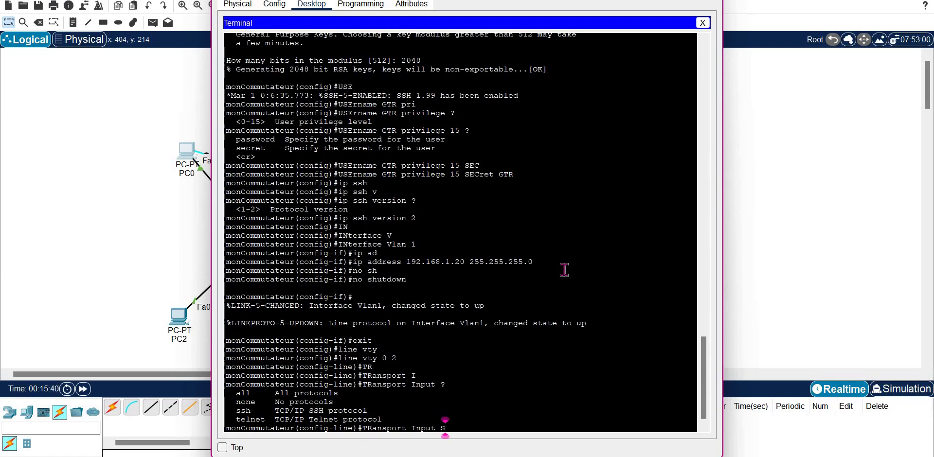
{"action": "key", "text": "Tab"}
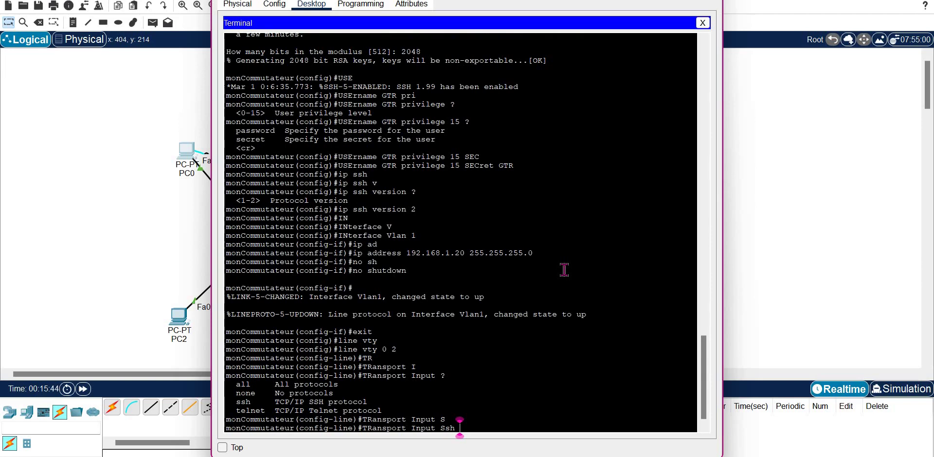
{"action": "key", "text": "Return"}
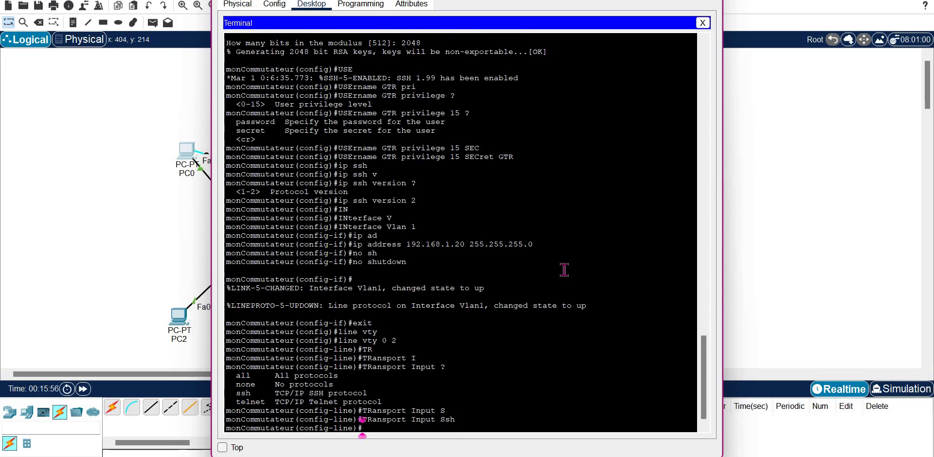
Step: Make vty logins use local accounts with 'login local', then exit line configuration
{"action": "type", "text": "login"}
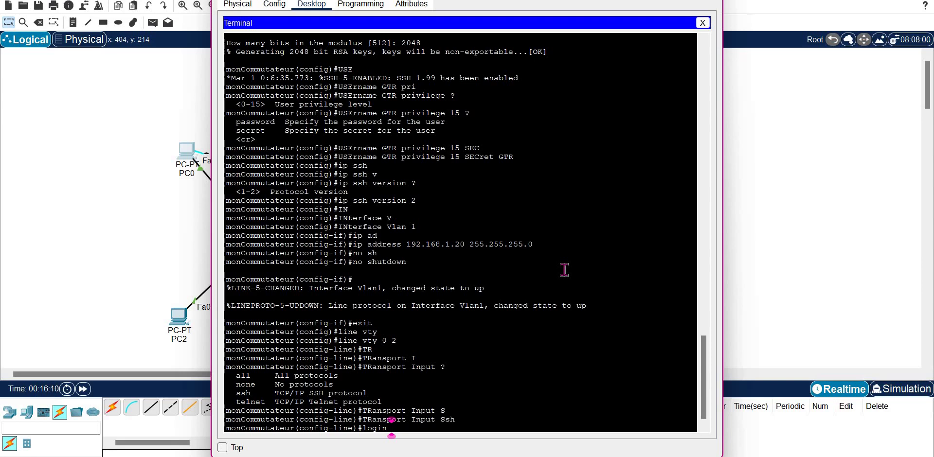
{"action": "type", "text": "lo"}
{"action": "key", "text": "Tab"}
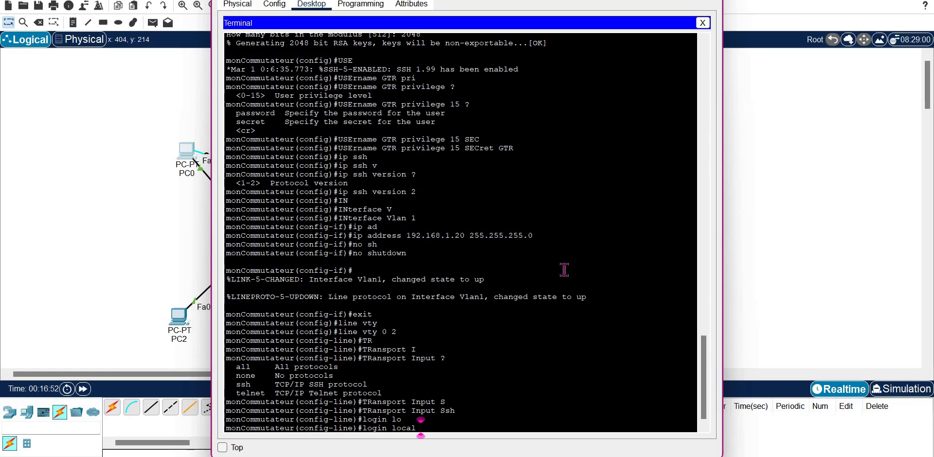
{"action": "key", "text": "Return"}
{"action": "type", "text": "exit"}
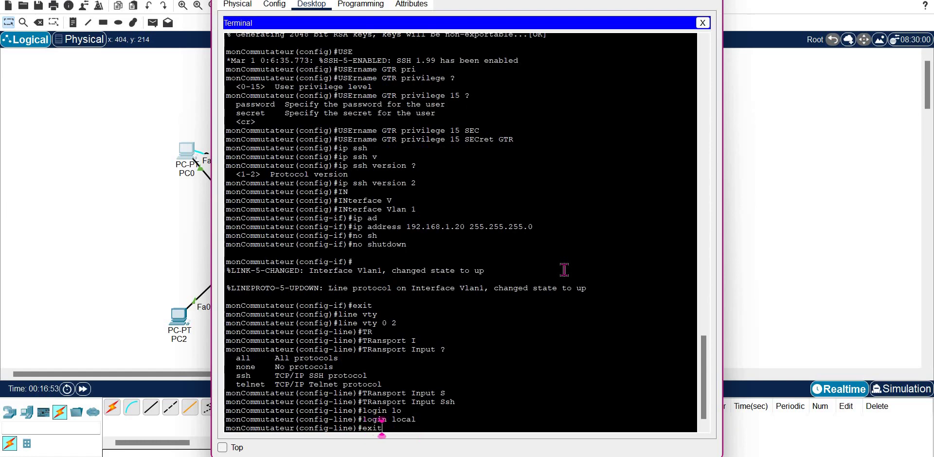
{"action": "key", "text": "Return"}
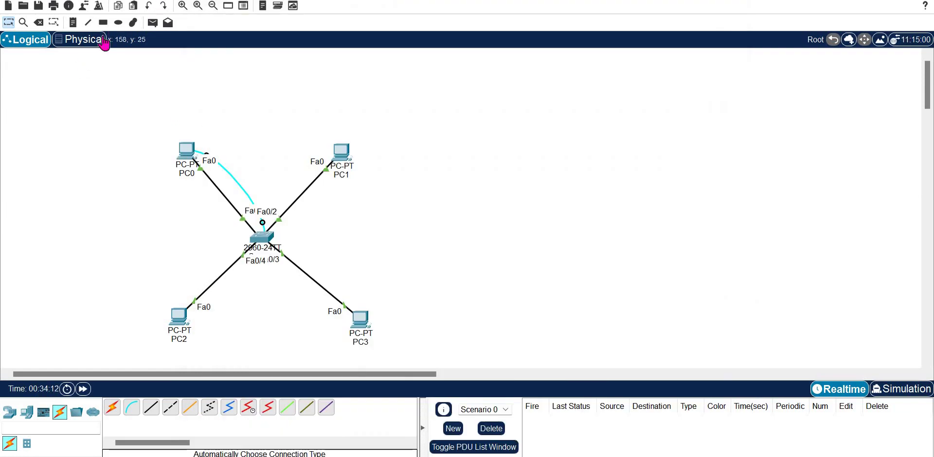
Step: Delete the cyan console cable attached to PC0
{"action": "left_click", "coordinate": [39, 23]}
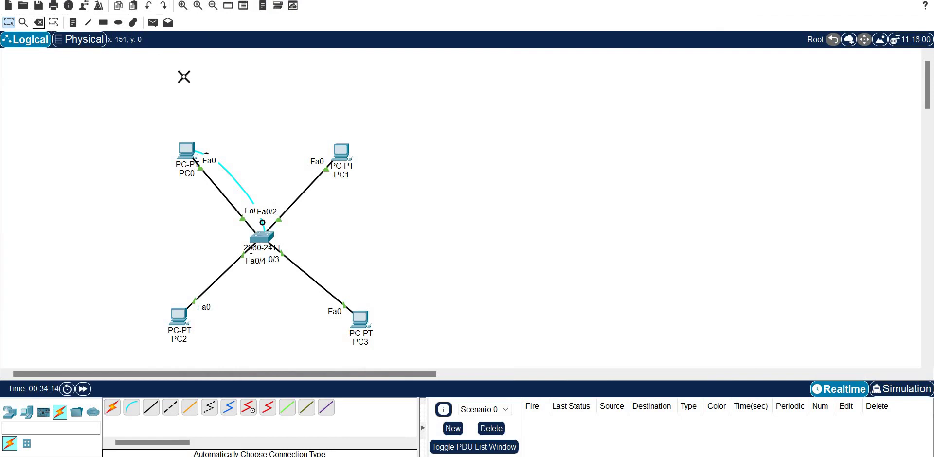
{"action": "left_click", "coordinate": [232, 175]}
{"action": "key", "text": "Escape"}
Step: From PC0's Command Prompt, SSH to 192.168.1.20 as the local user and log in
{"action": "left_click", "coordinate": [185, 151]}
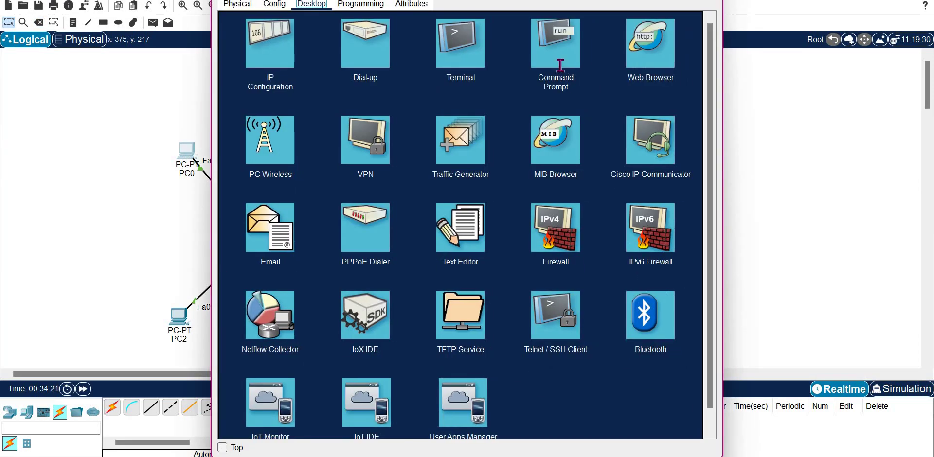
{"action": "left_click", "coordinate": [565, 73]}
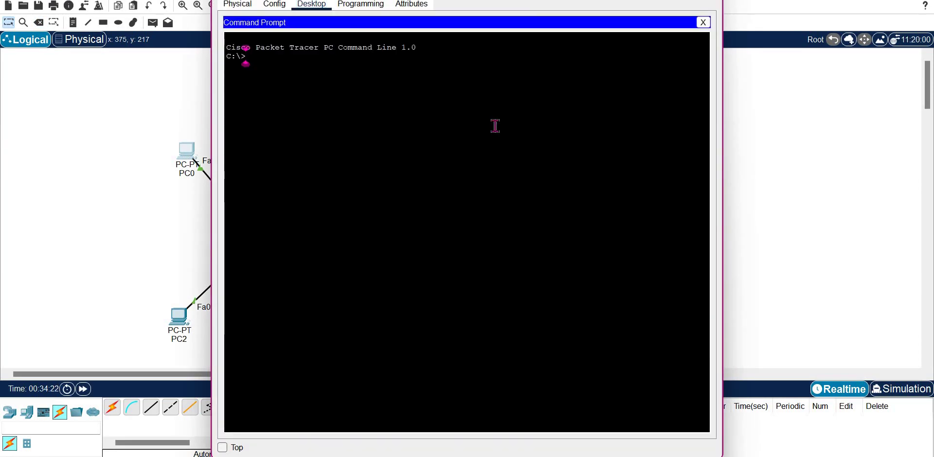
{"action": "type", "text": "ssh -l"}
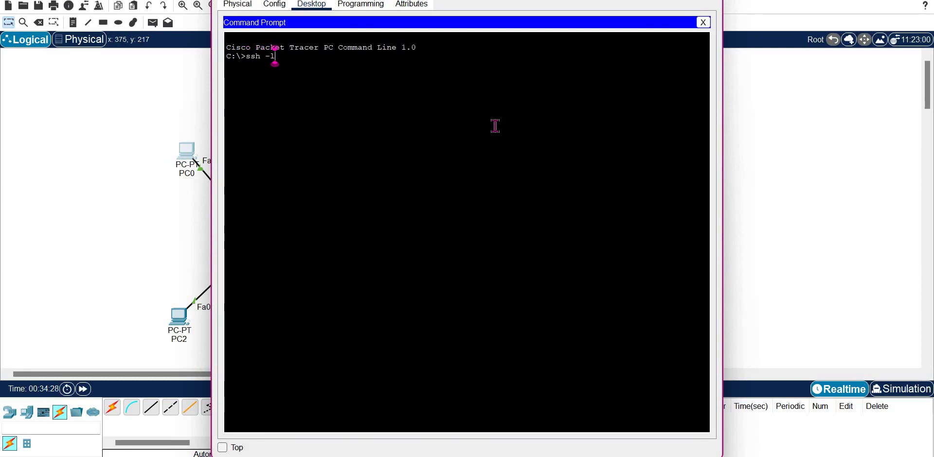
{"action": "type", "text": " GTR"}
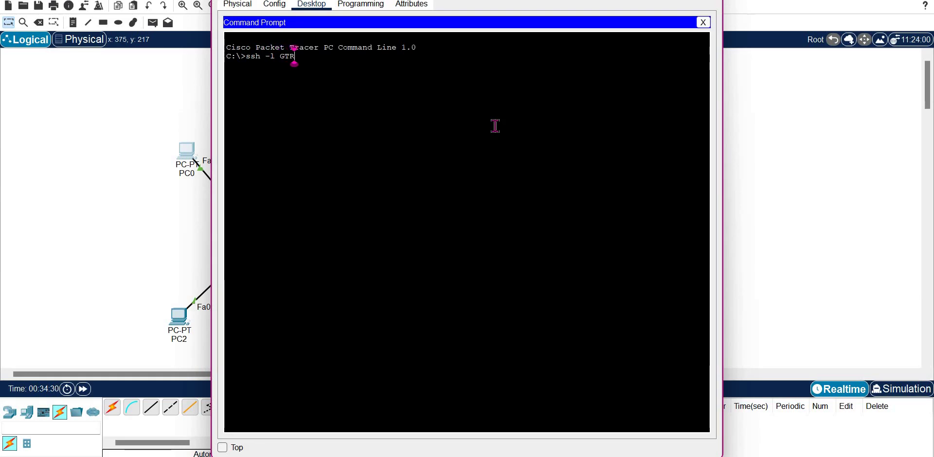
{"action": "type", "text": " 192.168.1.29"}
{"action": "key", "text": "BackSpace"}
{"action": "type", "text": "0"}
{"action": "key", "text": "Return"}
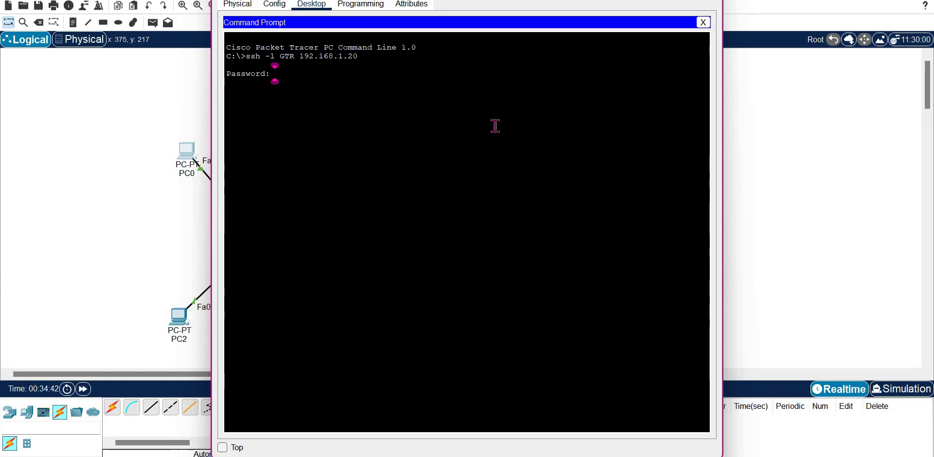
{"action": "key", "text": "Return"}
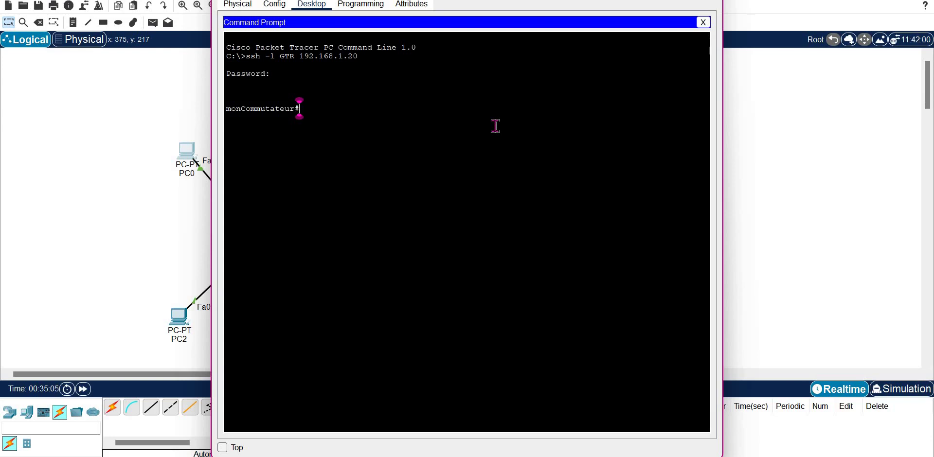
{"action": "left_click", "coordinate": [26, 194]}
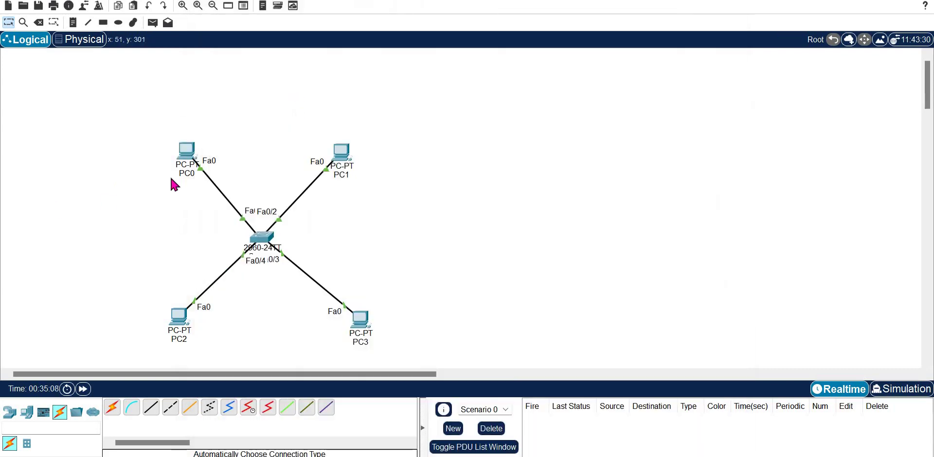
Step: In PC0's SSH session, enter global configuration mode with 'configure terminal'
{"action": "left_click", "coordinate": [193, 155]}
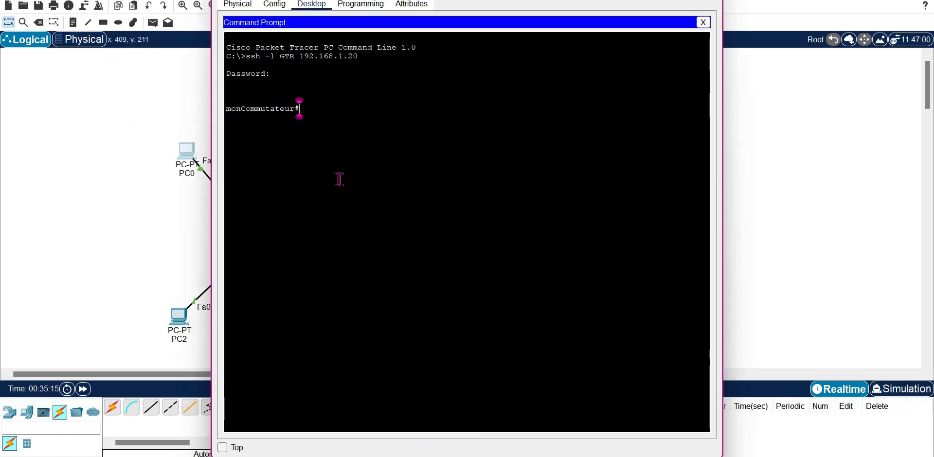
{"action": "type", "text": "conf"}
{"action": "key", "text": "Tab"}
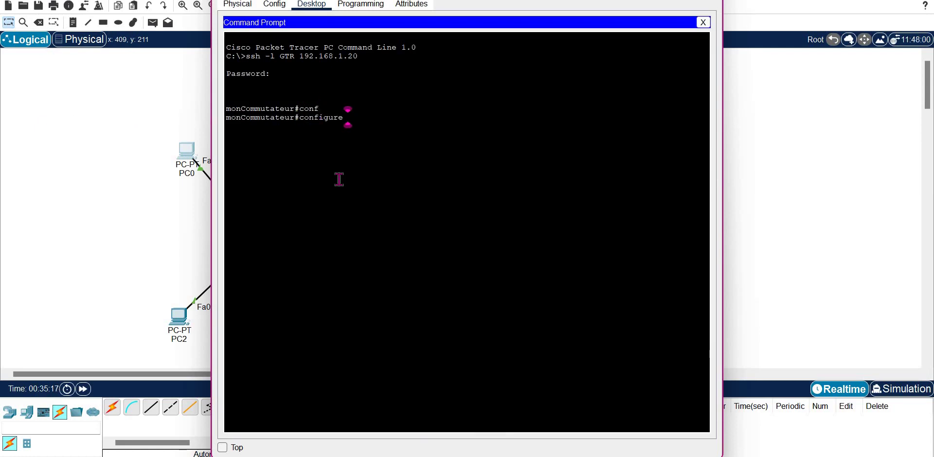
{"action": "type", "text": "t"}
{"action": "key", "text": "Tab"}
{"action": "key", "text": "Return"}
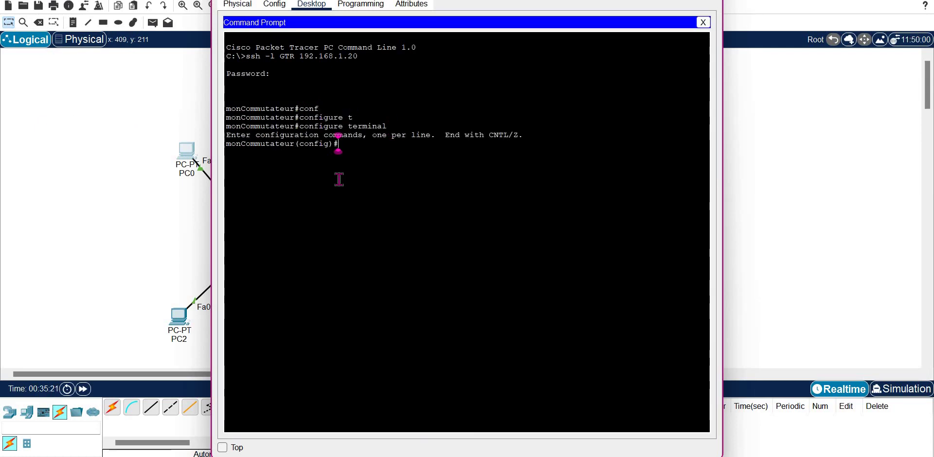
Step: Create a second local username on the switch with a secret password
{"action": "type", "text": "us"}
{"action": "key", "text": "Tab"}
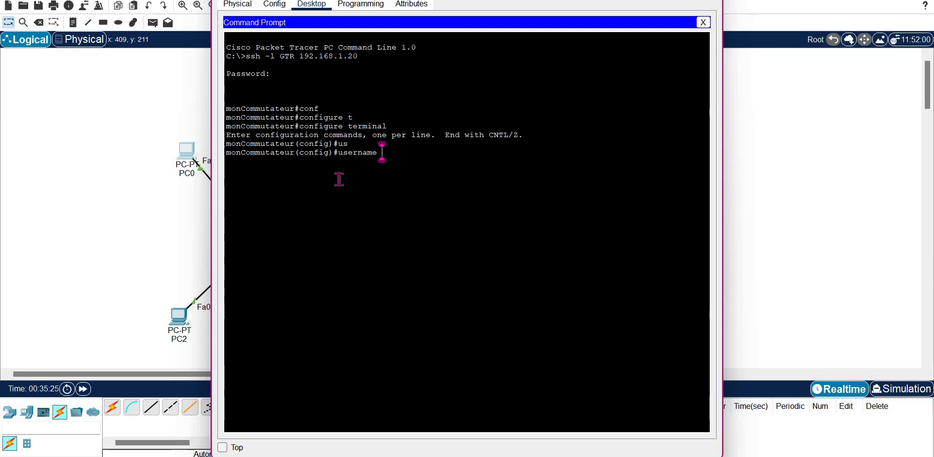
{"action": "type", "text": "L2GTR"}
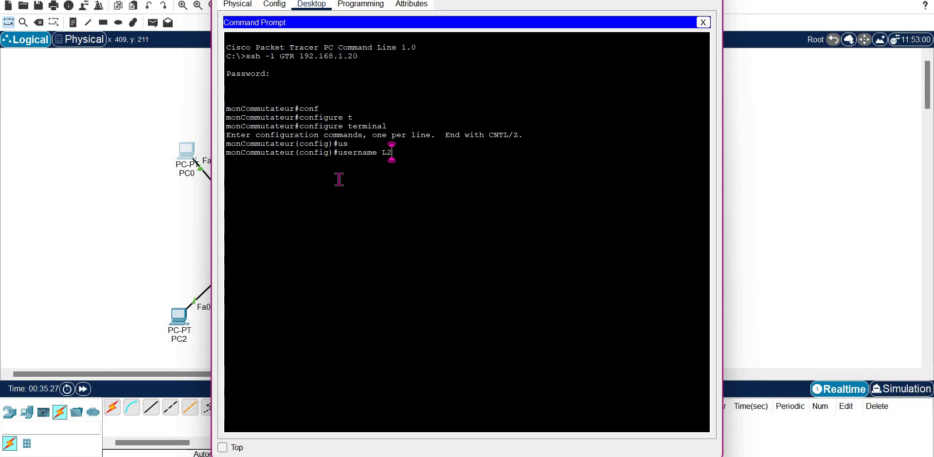
{"action": "key", "text": "BackSpace"}
{"action": "key", "text": "BackSpace"}
{"action": "key", "text": "BackSpace"}
{"action": "type", "text": "GTR"}
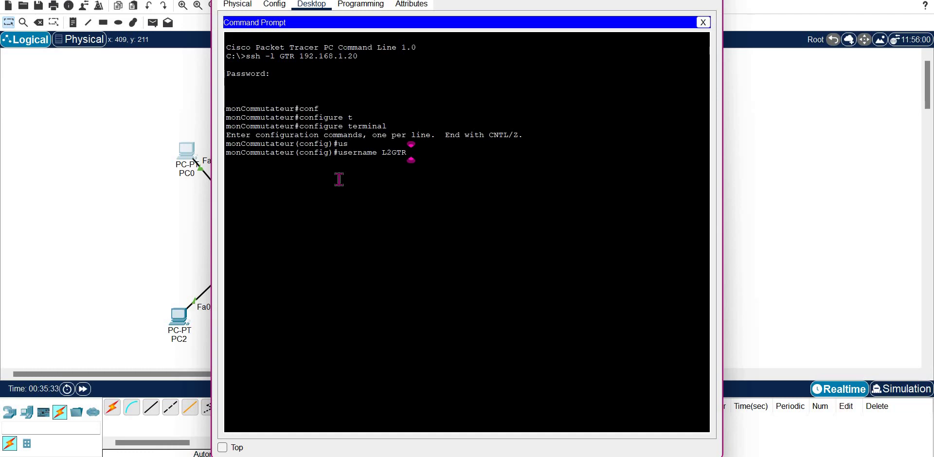
{"action": "type", "text": " SEC"}
{"action": "key", "text": "Tab"}
{"action": "type", "text": "ret L"}
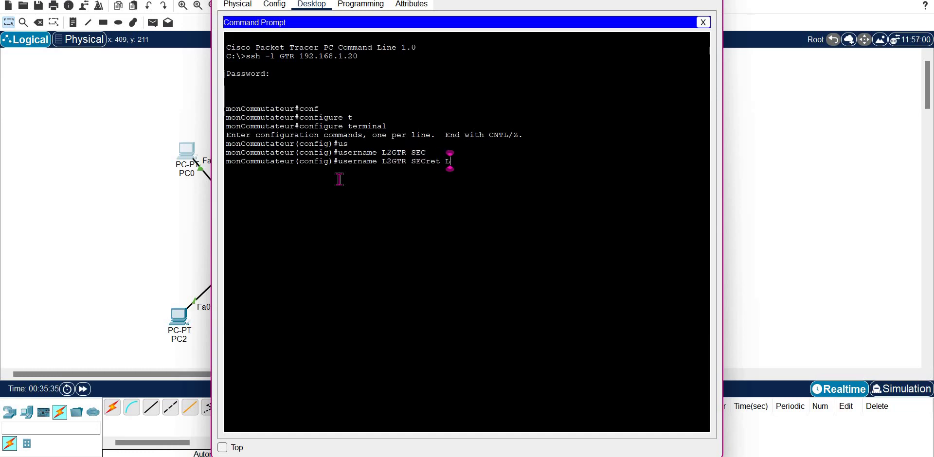
{"action": "type", "text": "2GTR"}
{"action": "key", "text": "Return"}
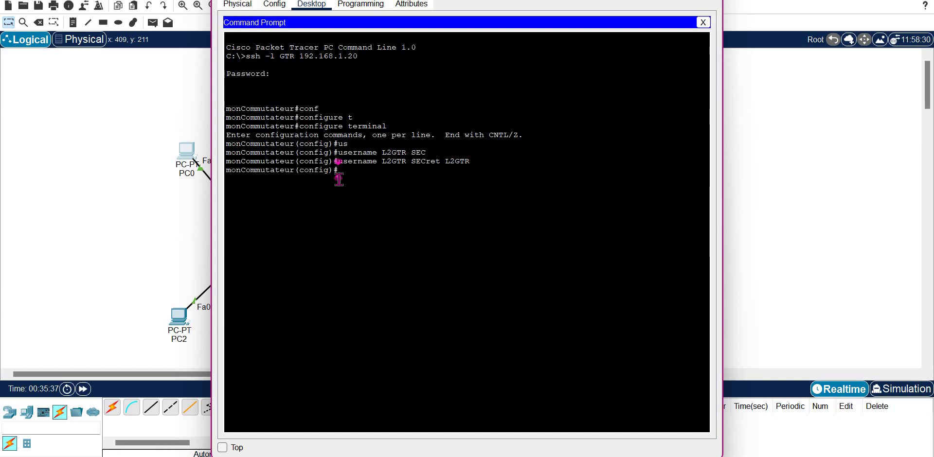
Step: From PC2's Command Prompt, SSH to 192.168.1.20 as the new user and attempt 'enable'
{"action": "left_click", "coordinate": [179, 317]}
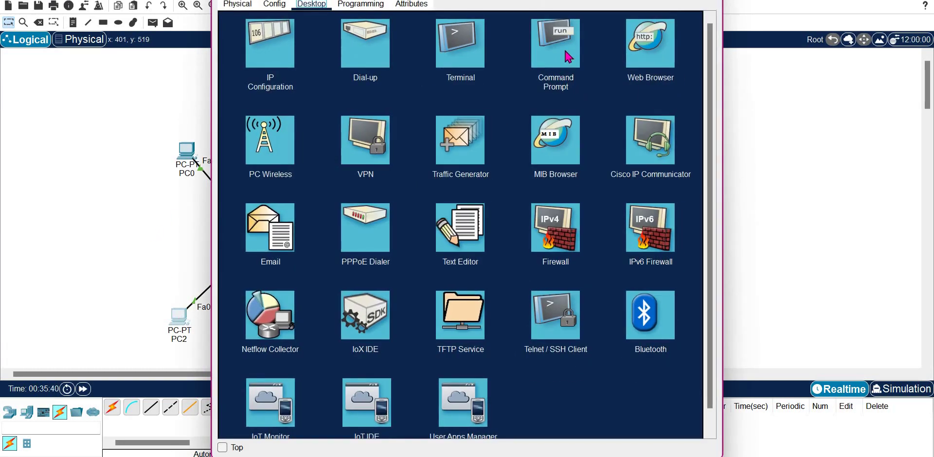
{"action": "left_click", "coordinate": [567, 54]}
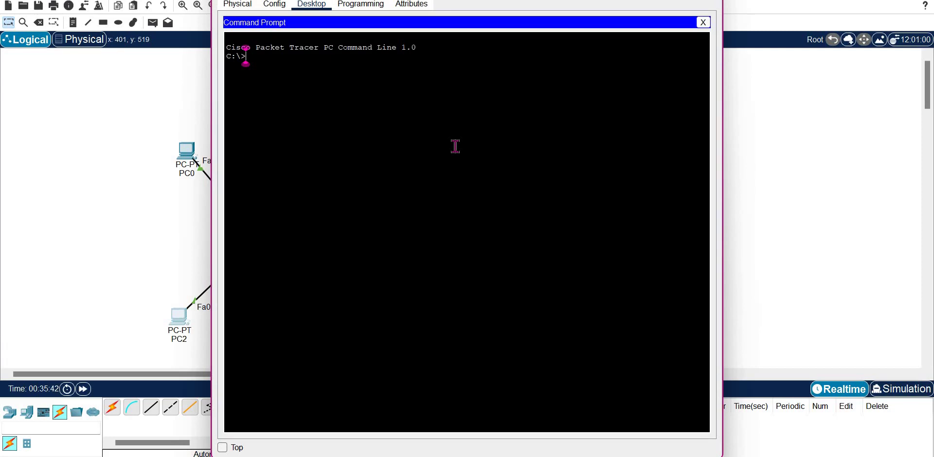
{"action": "type", "text": "ssh -l L2GTR 192.168.1.20"}
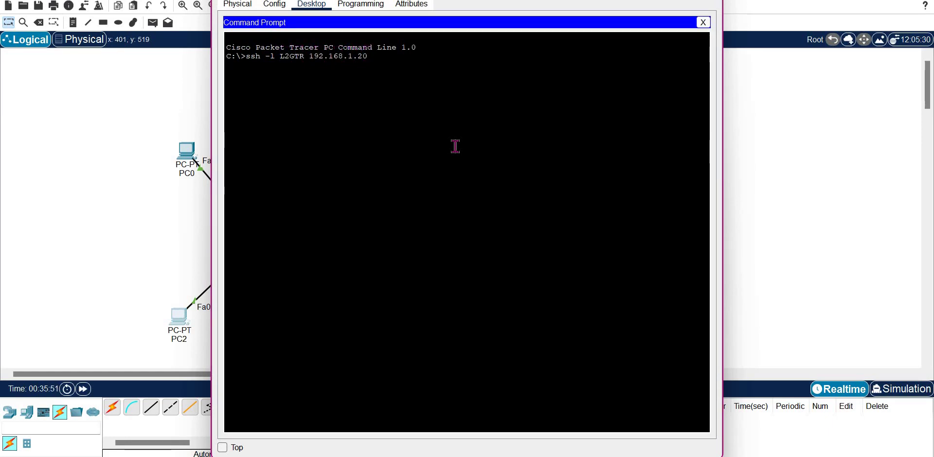
{"action": "key", "text": "Return"}
{"action": "key", "text": "Return"}
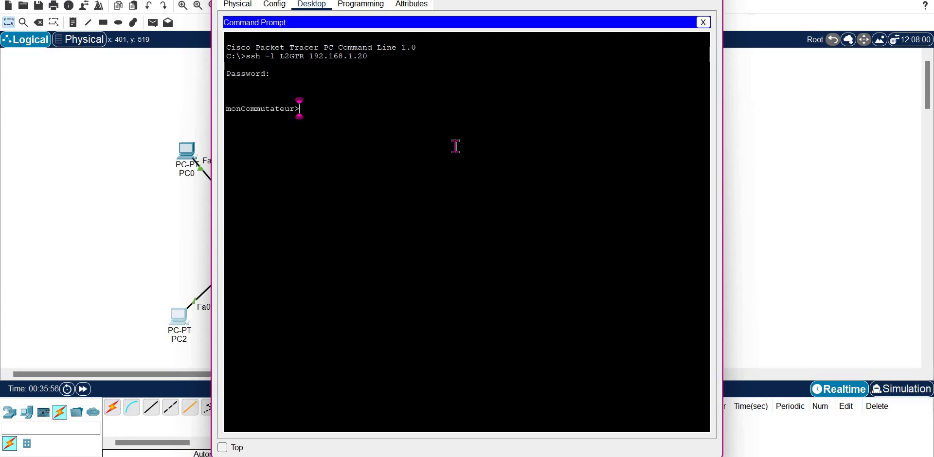
{"action": "type", "text": "en"}
{"action": "key", "text": "Tab"}
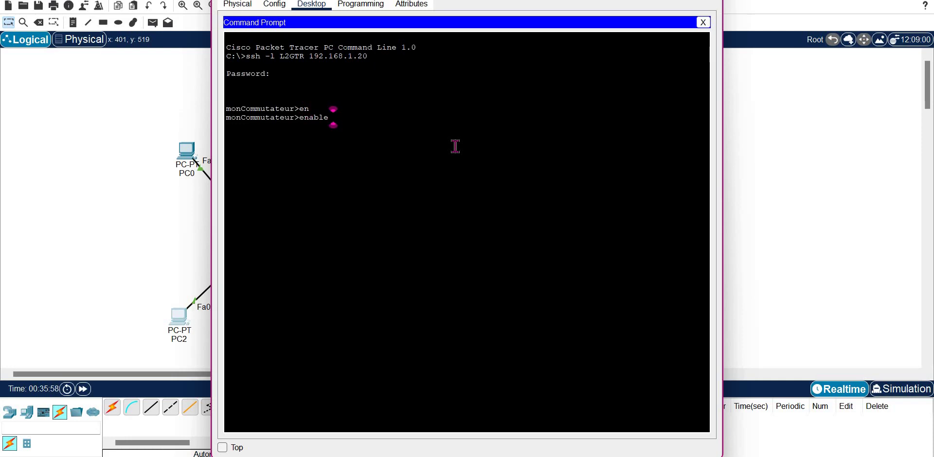
{"action": "key", "text": "Return"}
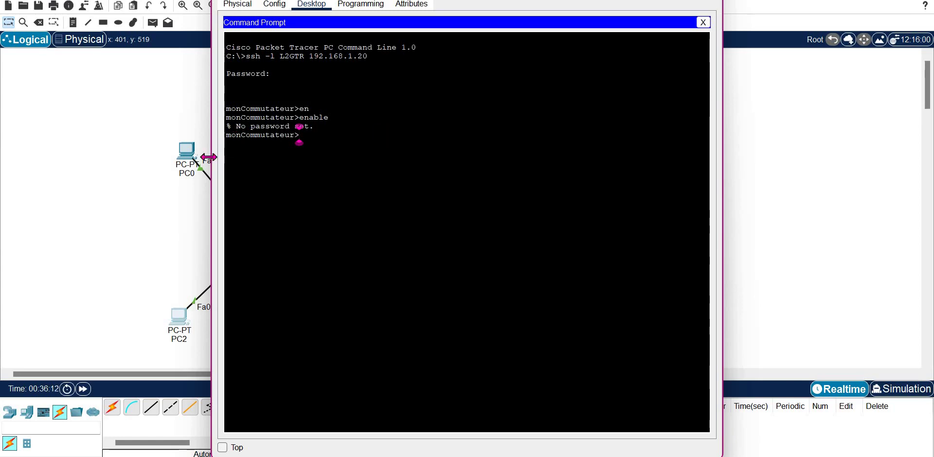
Step: In PC0's switch session, set an enable secret on the switch
{"action": "left_click", "coordinate": [181, 157]}
{"action": "left_click", "coordinate": [181, 156]}
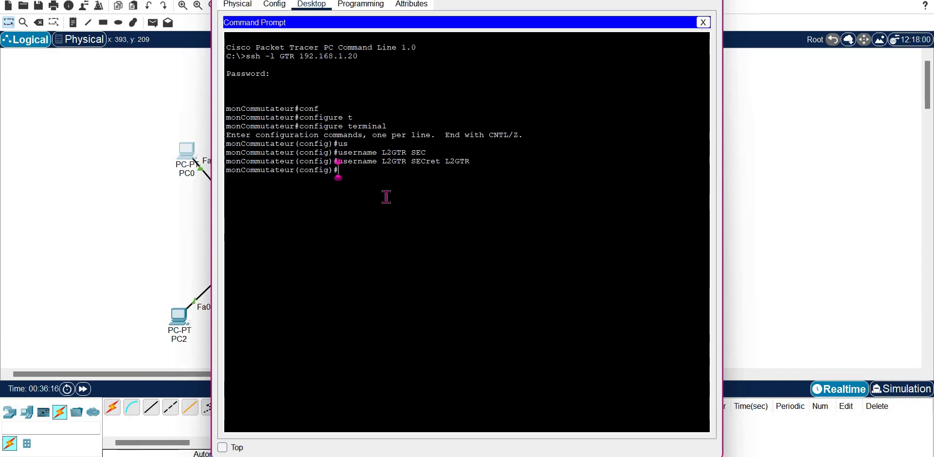
{"action": "type", "text": "en"}
{"action": "key", "text": "Tab"}
{"action": "type", "text": "ab"}
{"action": "key", "text": "Tab"}
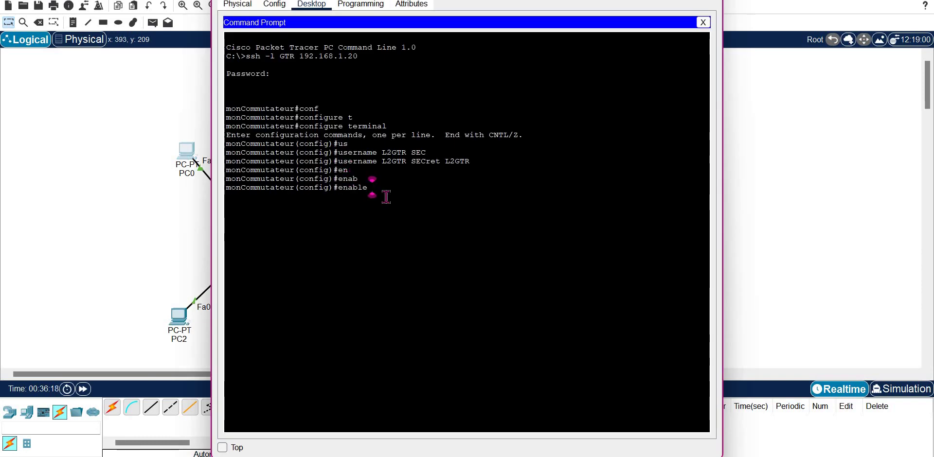
{"action": "type", "text": "sec"}
{"action": "key", "text": "Tab"}
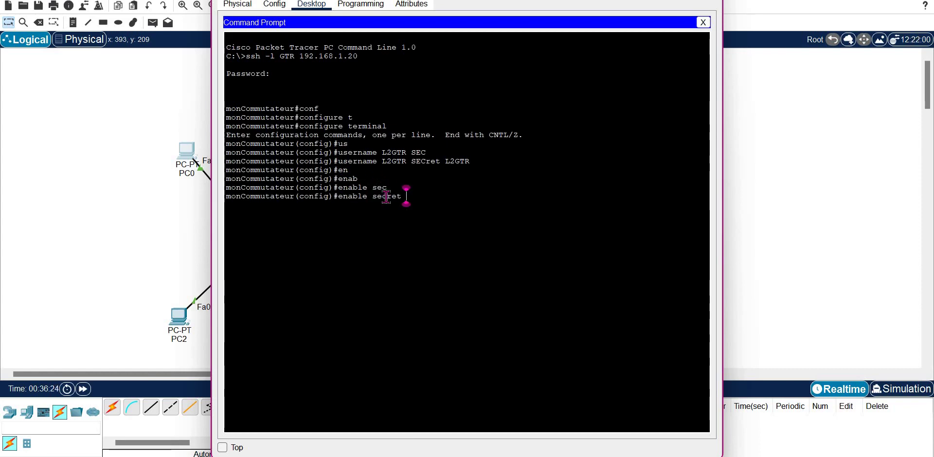
{"action": "type", "text": "ssh"}
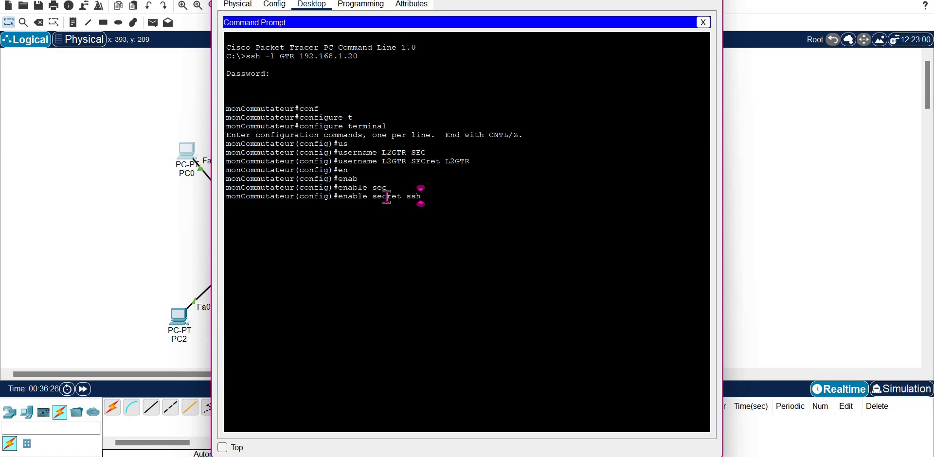
{"action": "key", "text": "Return"}
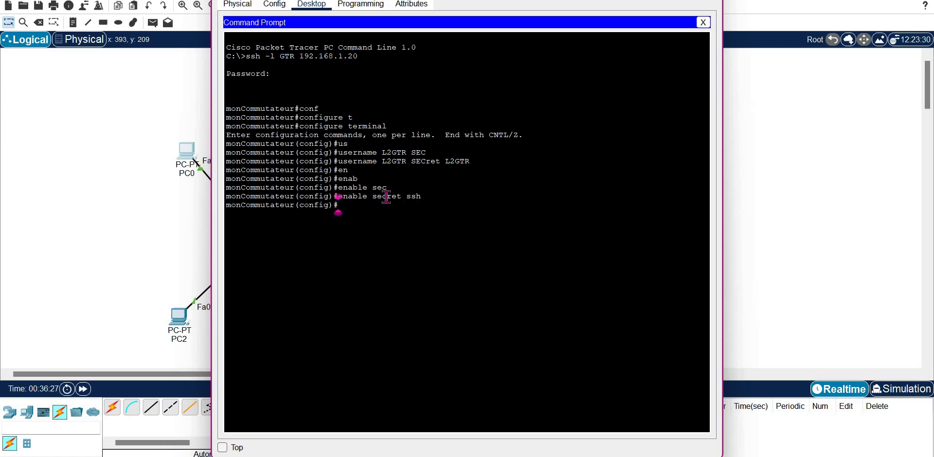
Step: In PC2's session, enter privileged mode with the enable secret and run 'configure terminal'
{"action": "left_click", "coordinate": [178, 323]}
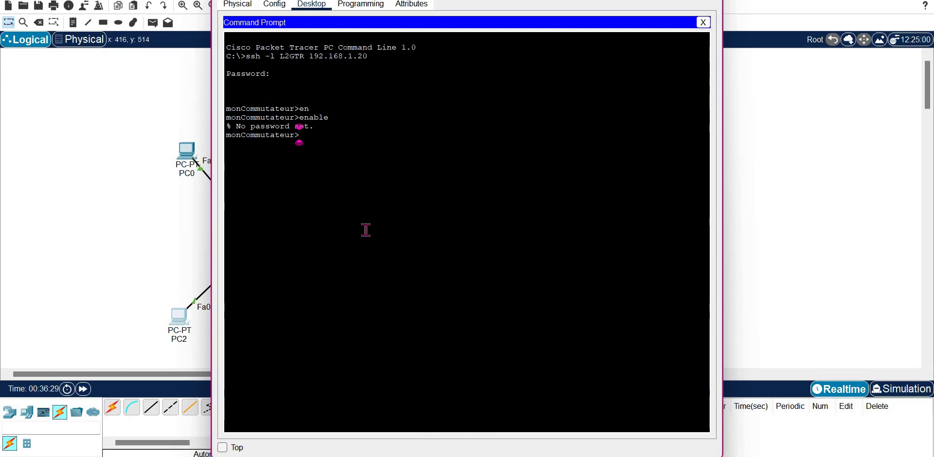
{"action": "type", "text": "ena"}
{"action": "key", "text": "Tab"}
{"action": "key", "text": "Return"}
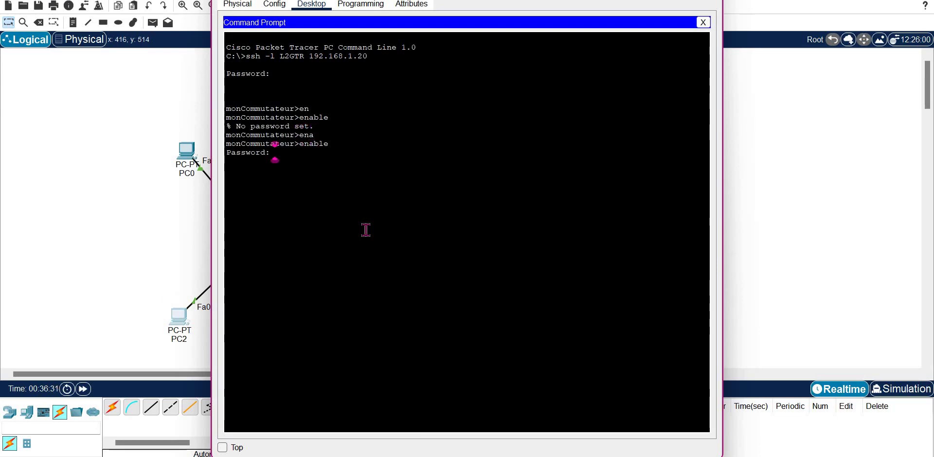
{"action": "type", "text": "ssh"}
{"action": "key", "text": "Return"}
{"action": "type", "text": "c"}
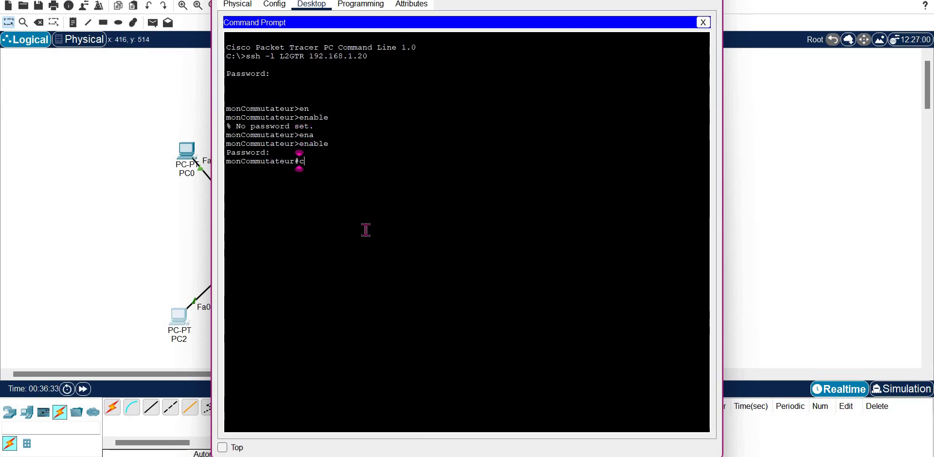
{"action": "type", "text": "onf"}
{"action": "key", "text": "Tab"}
{"action": "type", "text": "t"}
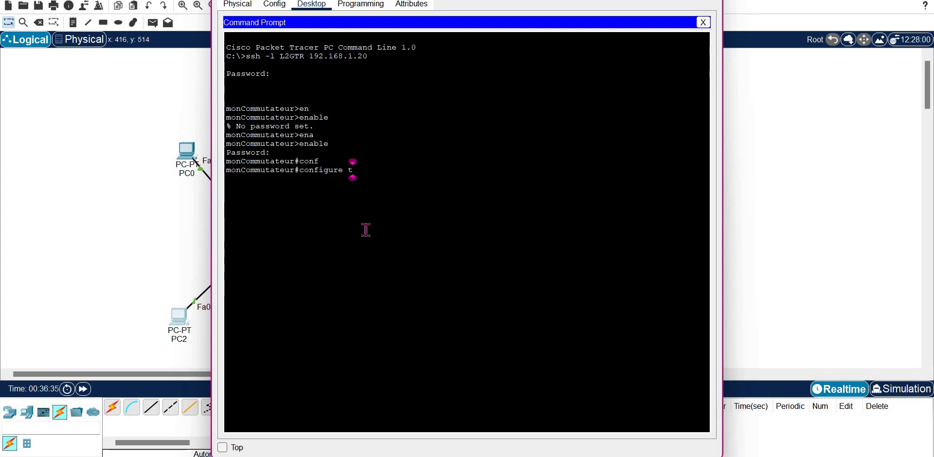
{"action": "key", "text": "Tab"}
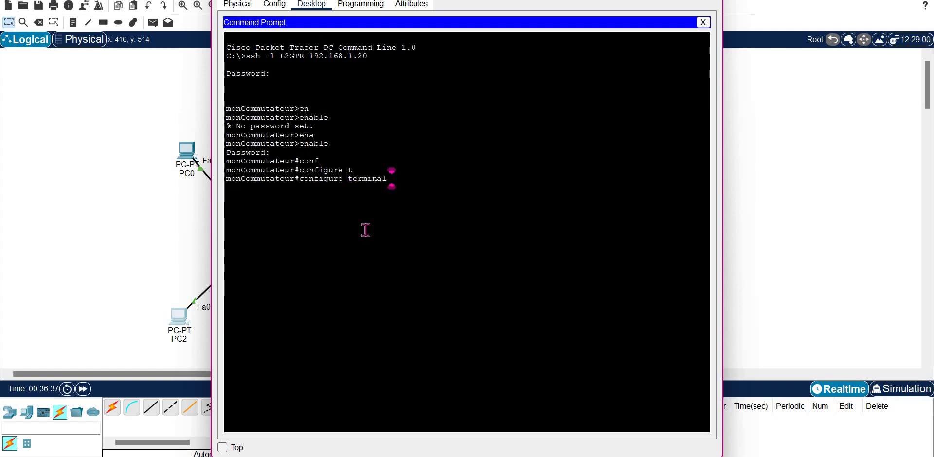
{"action": "key", "text": "Return"}
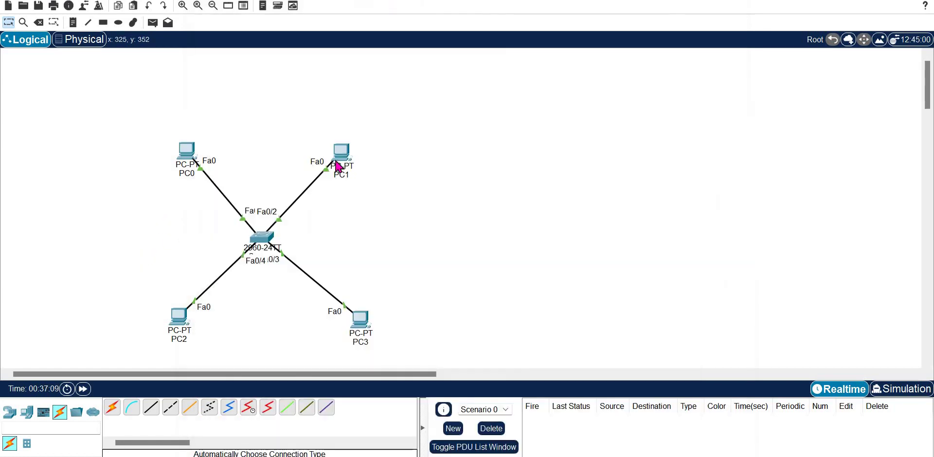
Step: From PC1's Command Prompt, SSH to 192.168.1.20 as the local user and submit the password
{"action": "left_click", "coordinate": [158, 217]}
{"action": "left_click", "coordinate": [346, 162]}
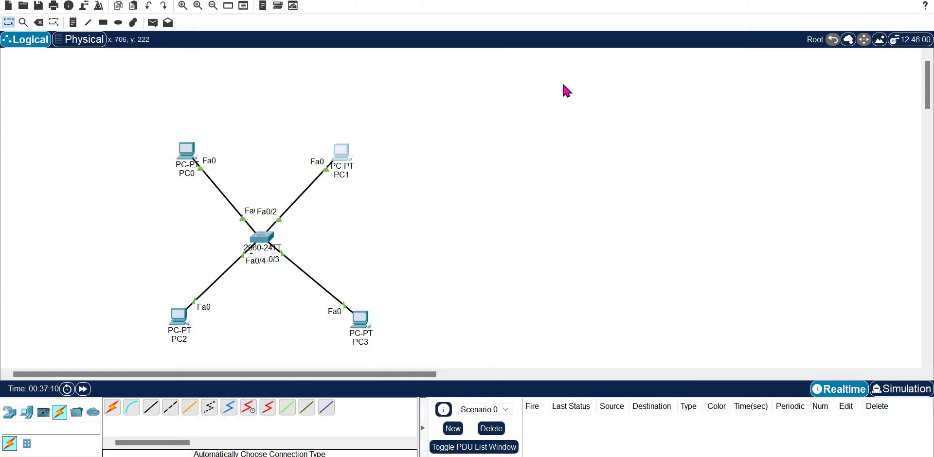
{"action": "left_click", "coordinate": [557, 68]}
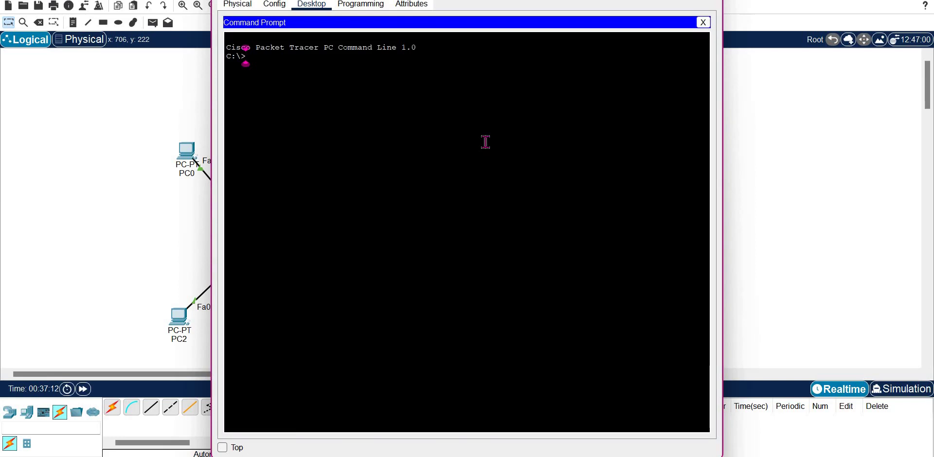
{"action": "type", "text": "ssh -l GTR 192.168.1.20"}
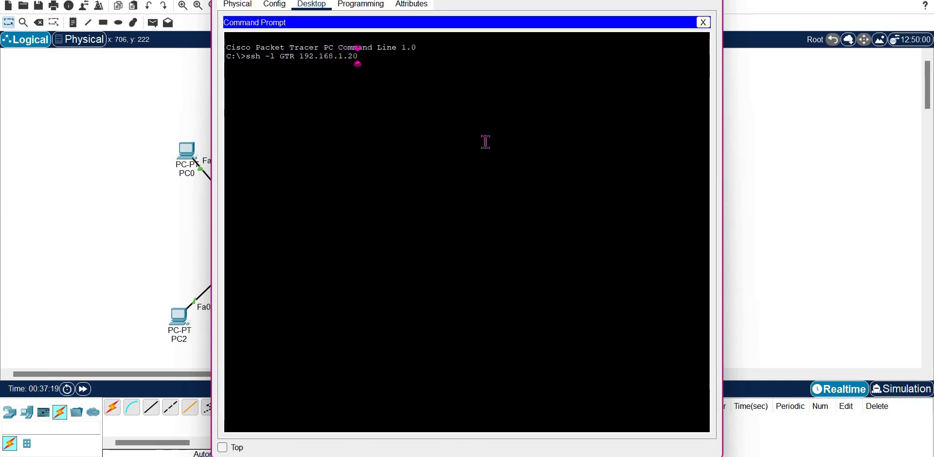
{"action": "key", "text": "Return"}
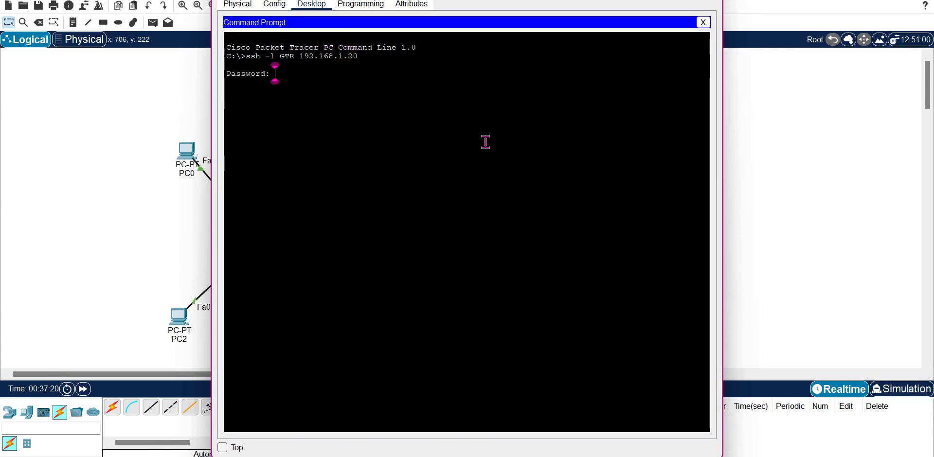
{"action": "key", "text": "Return"}
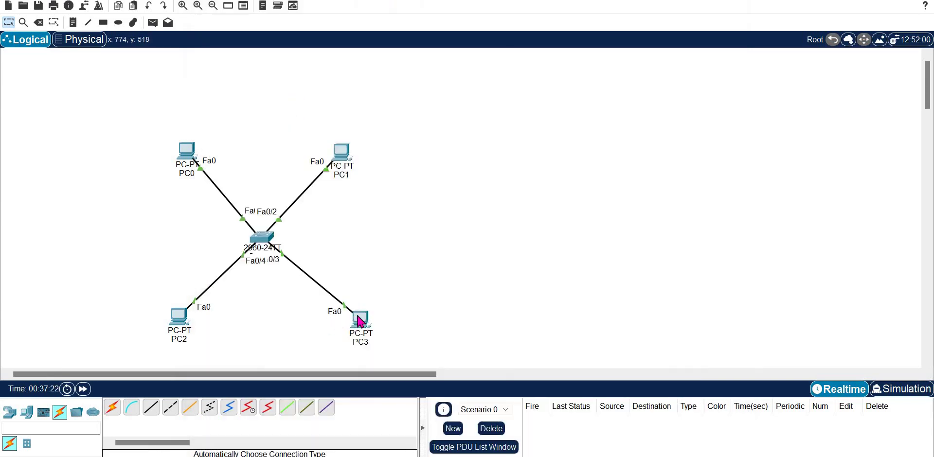
{"action": "left_click", "coordinate": [359, 323]}
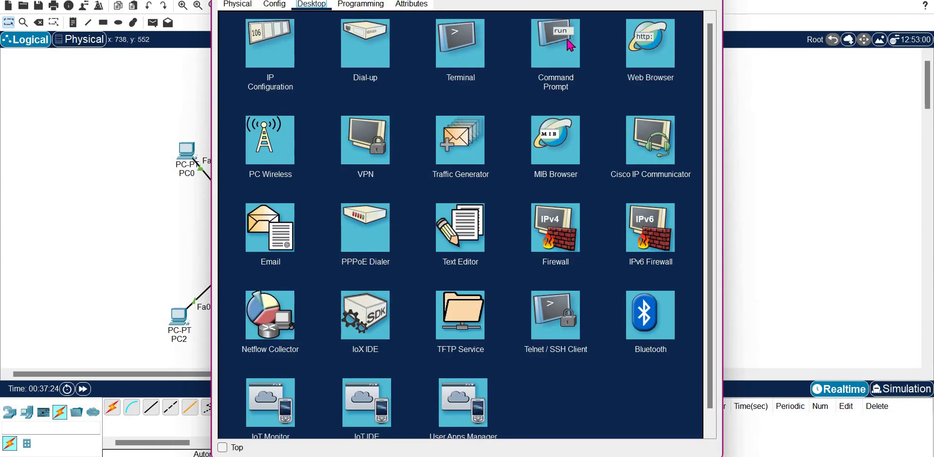
{"action": "left_click", "coordinate": [567, 42]}
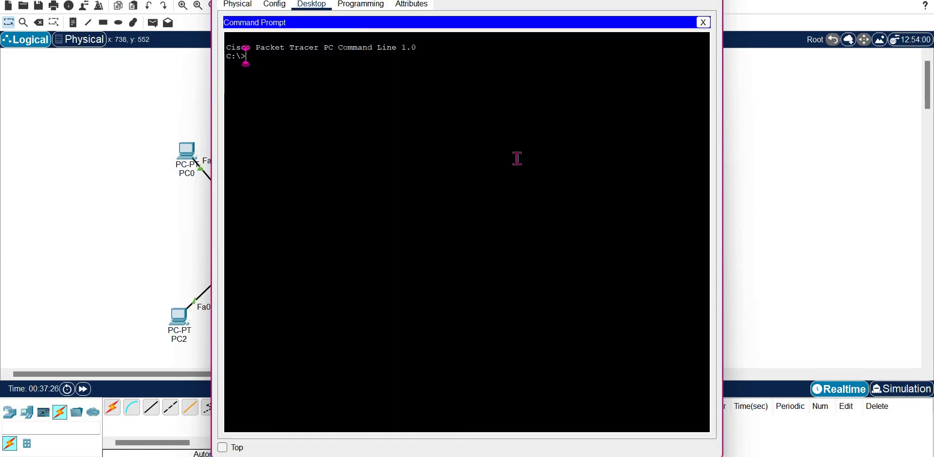
{"action": "type", "text": "ssh -l GTR "}
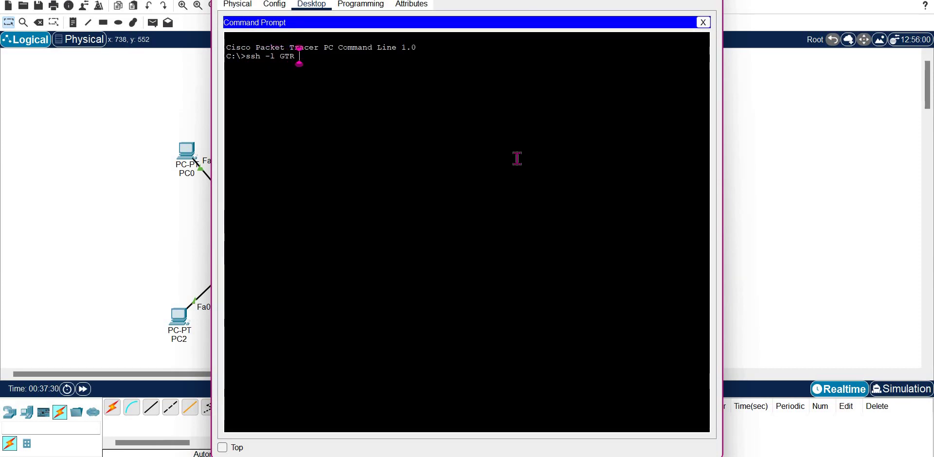
{"action": "type", "text": "192.168.1"}
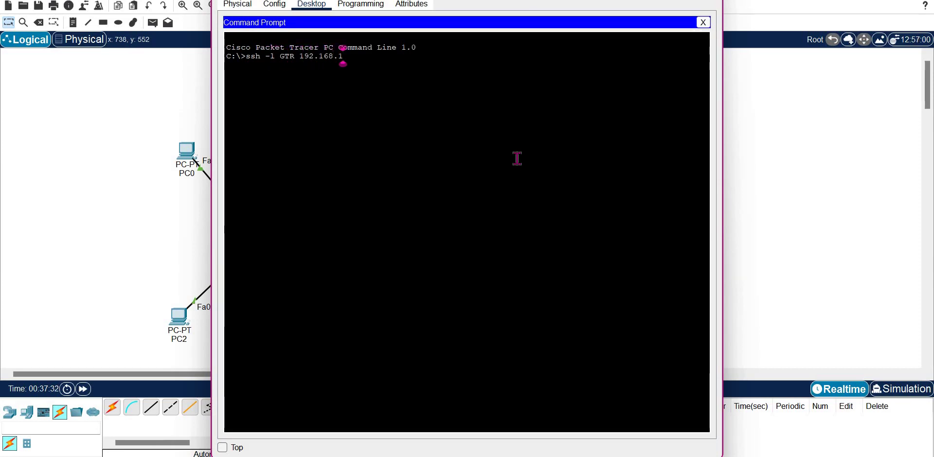
{"action": "type", "text": ".20"}
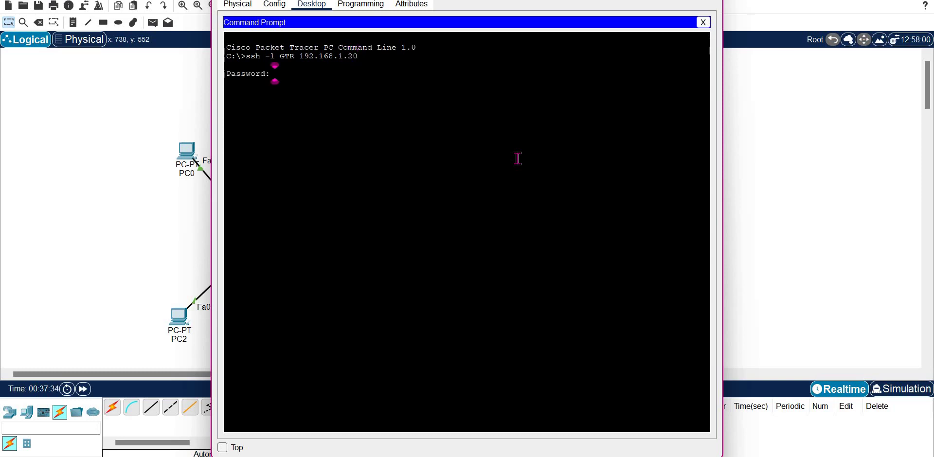
{"action": "key", "text": "Return"}
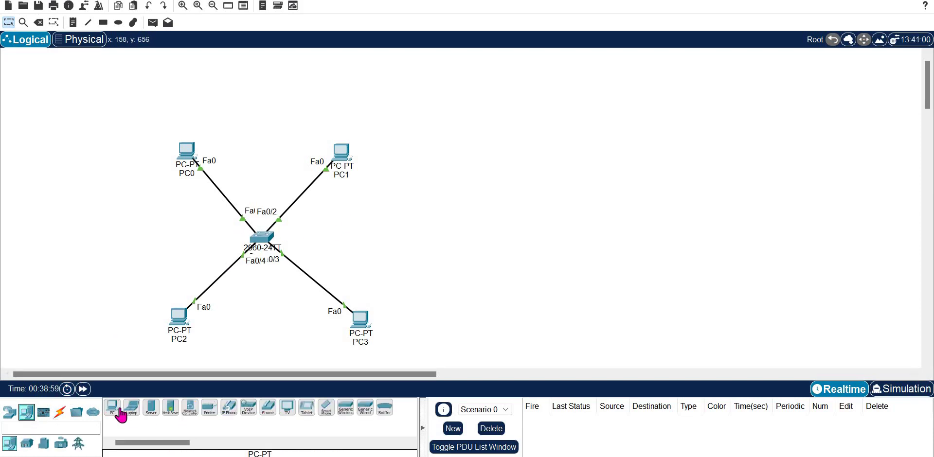
Step: Place four generic PCs, PC8 to PC11, on the right side of the workspace
{"action": "left_click", "coordinate": [112, 408]}
{"action": "left_click", "coordinate": [611, 137]}
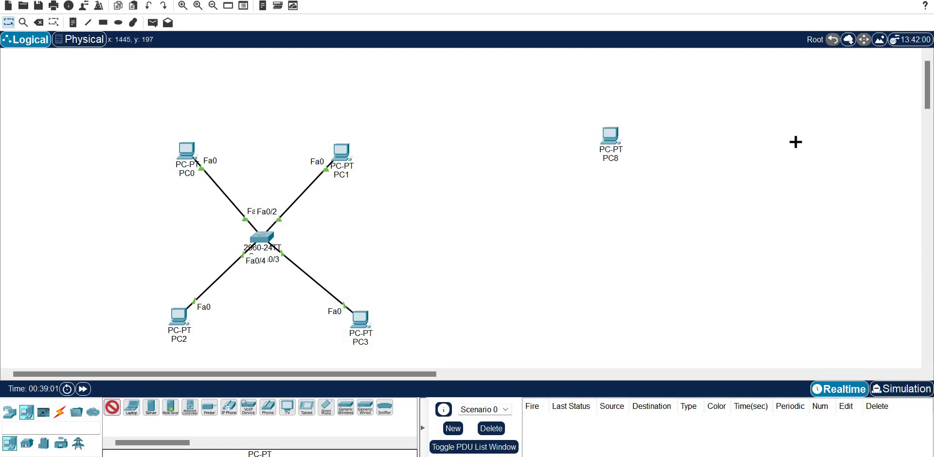
{"action": "left_click", "coordinate": [796, 141]}
{"action": "left_click", "coordinate": [623, 320]}
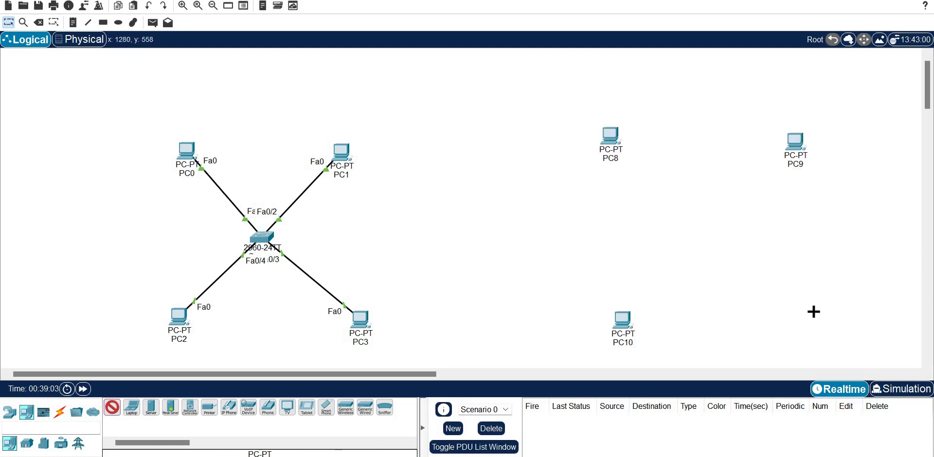
{"action": "left_click", "coordinate": [829, 313]}
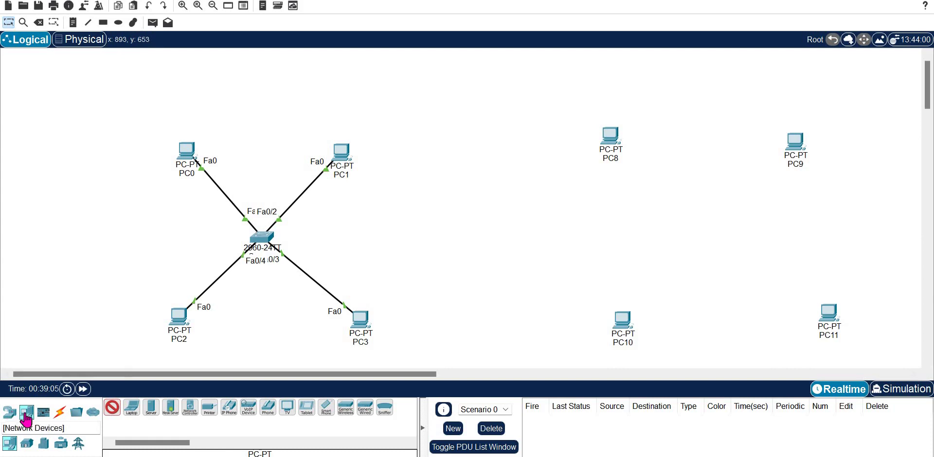
Step: Add a 2960 switch among the new PCs and a Router-PT between the two LANs
{"action": "left_click", "coordinate": [9, 412]}
{"action": "left_click", "coordinate": [25, 443]}
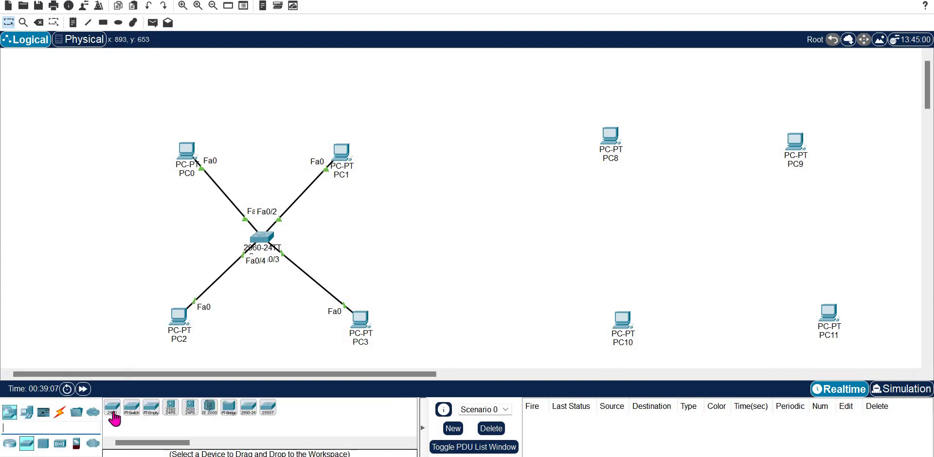
{"action": "left_click", "coordinate": [112, 409]}
{"action": "left_click", "coordinate": [723, 239]}
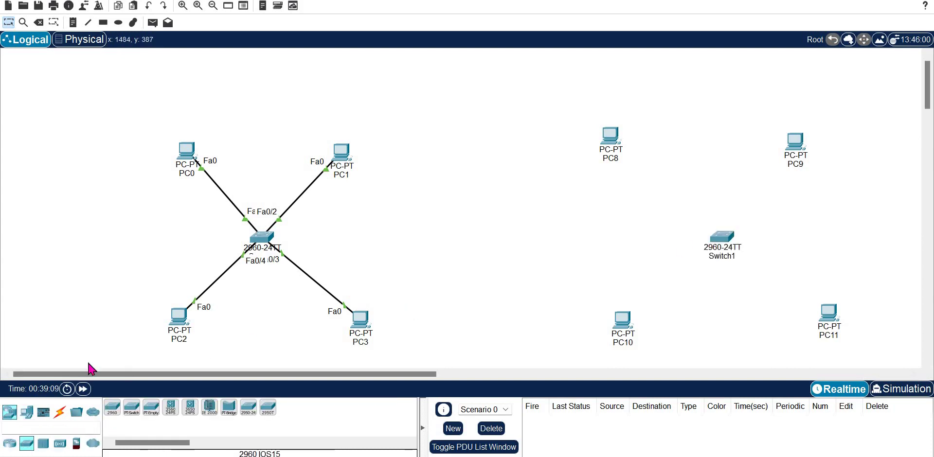
{"action": "left_click", "coordinate": [27, 413]}
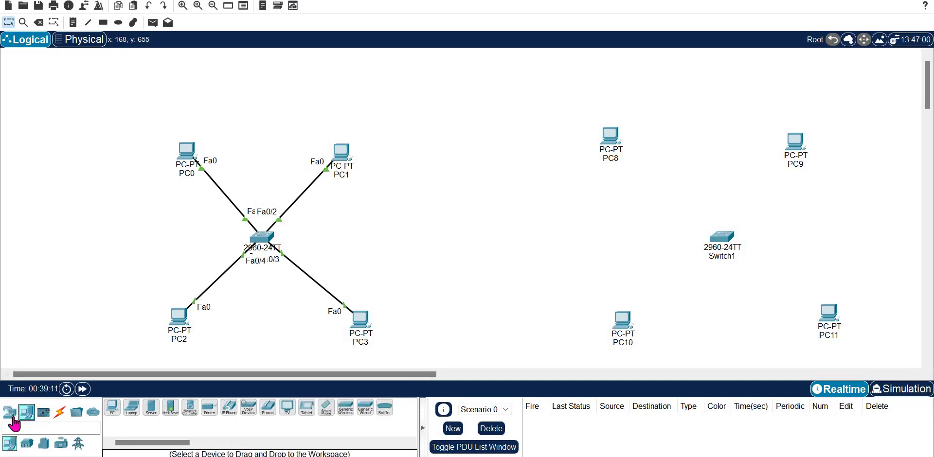
{"action": "left_click", "coordinate": [12, 418]}
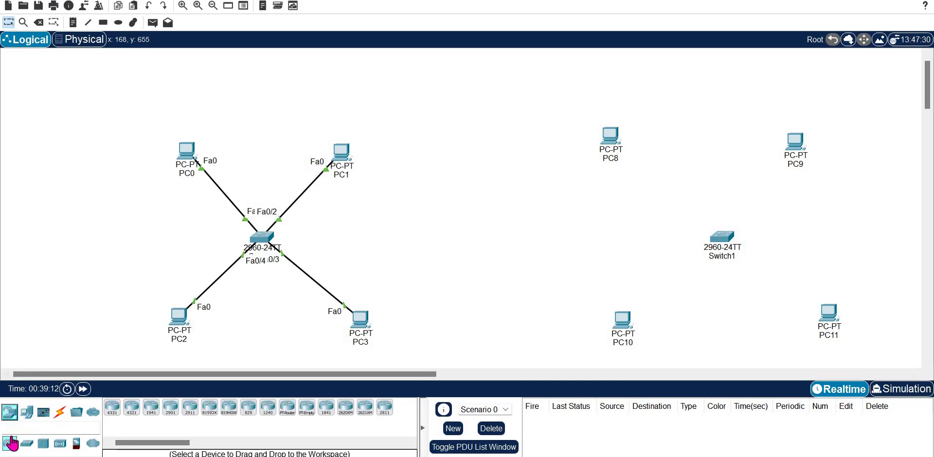
{"action": "left_click", "coordinate": [287, 408]}
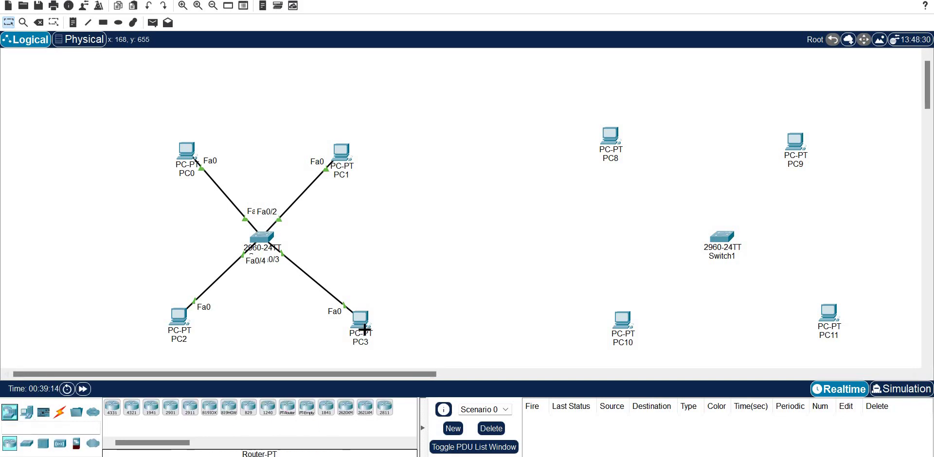
{"action": "left_click", "coordinate": [500, 227]}
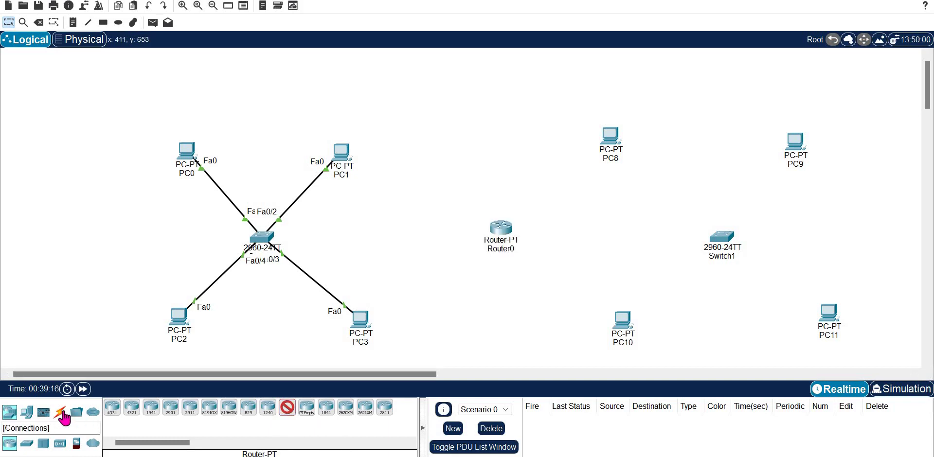
Step: Auto-cable Switch0 to Router0 to Switch1 and PC8–PC11 to Switch1, then fast-forward time
{"action": "left_click", "coordinate": [60, 412]}
{"action": "left_click", "coordinate": [112, 410]}
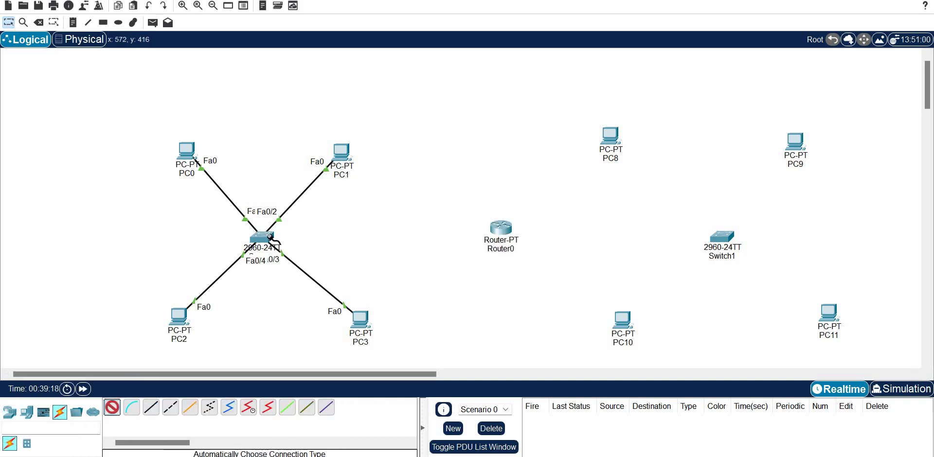
{"action": "left_click", "coordinate": [499, 226]}
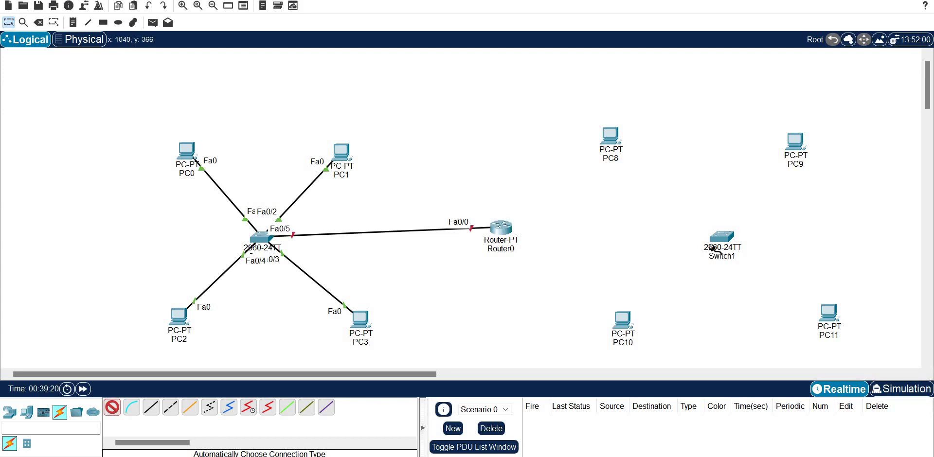
{"action": "left_click", "coordinate": [724, 237]}
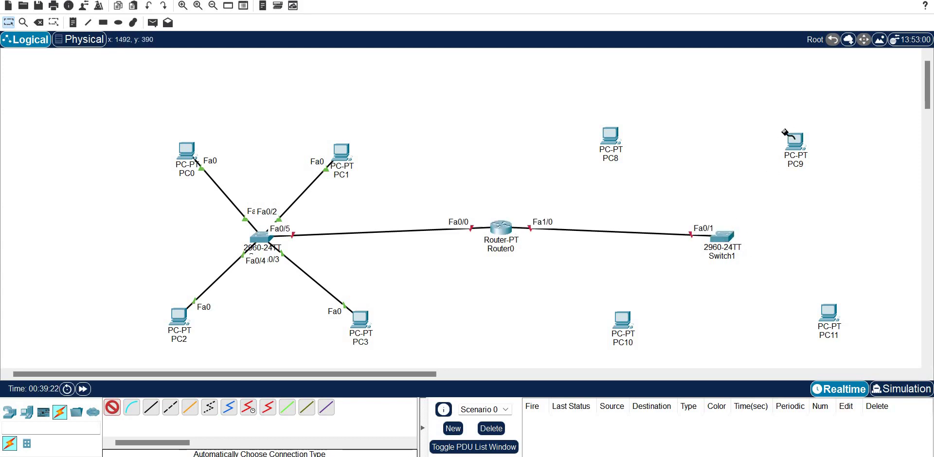
{"action": "left_click", "coordinate": [802, 151]}
{"action": "left_click", "coordinate": [724, 244]}
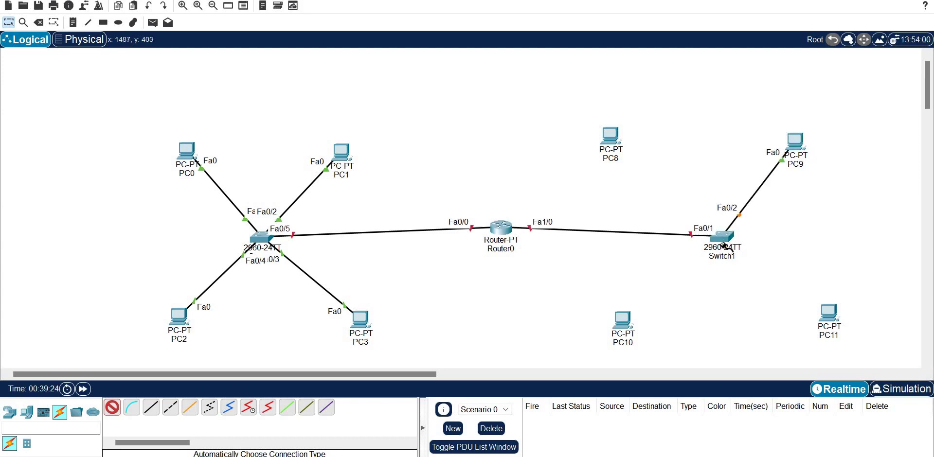
{"action": "left_click", "coordinate": [626, 134]}
{"action": "left_click", "coordinate": [720, 238]}
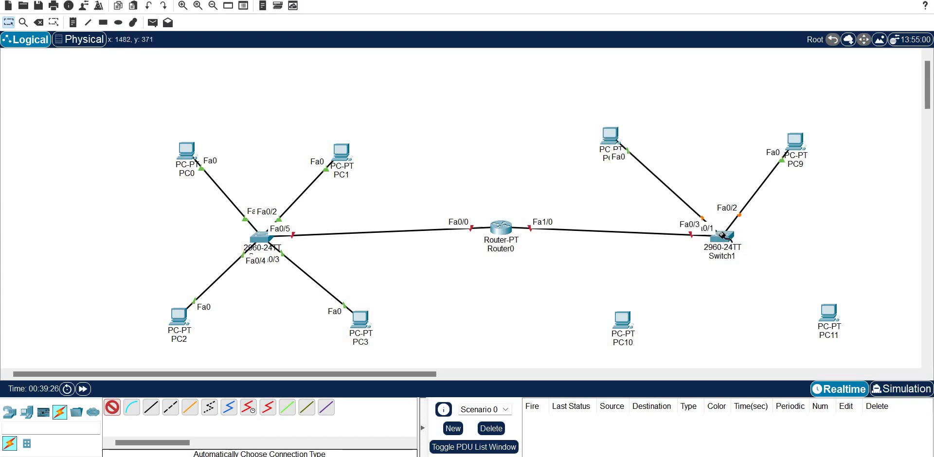
{"action": "left_click", "coordinate": [725, 239]}
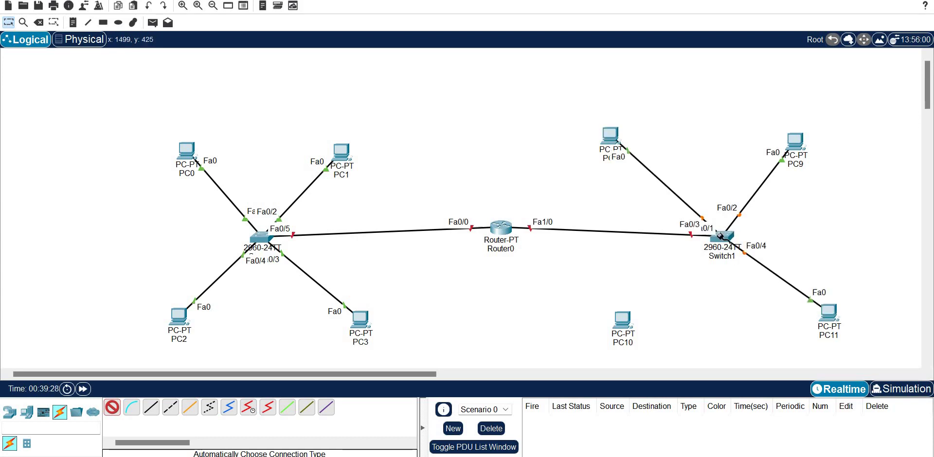
{"action": "left_click", "coordinate": [625, 322]}
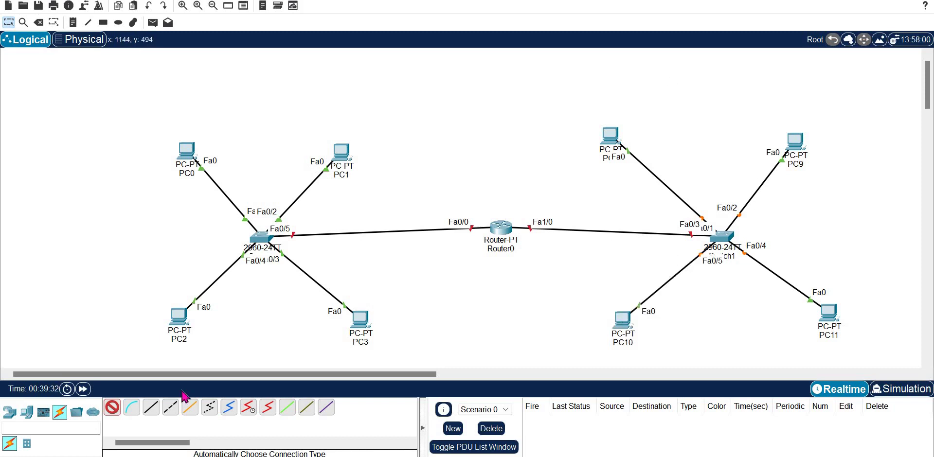
{"action": "left_click", "coordinate": [82, 389]}
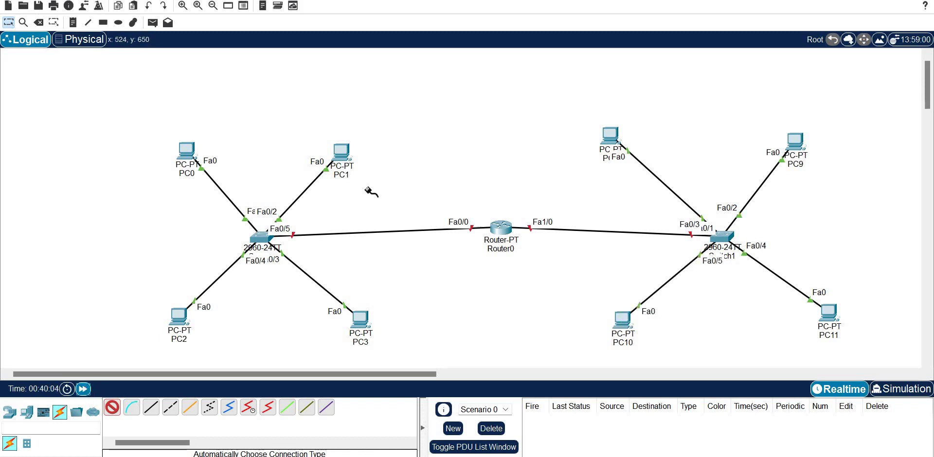
{"action": "left_click", "coordinate": [609, 135]}
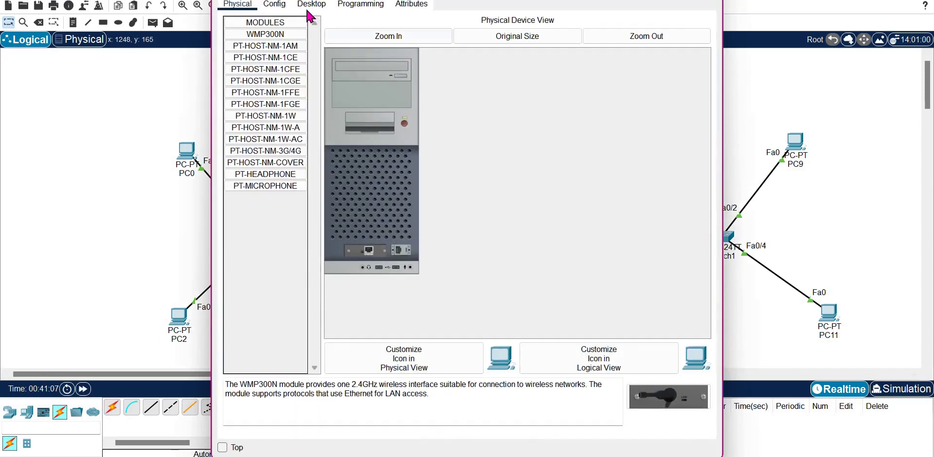
Step: Give PC8 the static address 192.168.2.1 with mask 255.255.255.0
{"action": "left_click", "coordinate": [310, 6]}
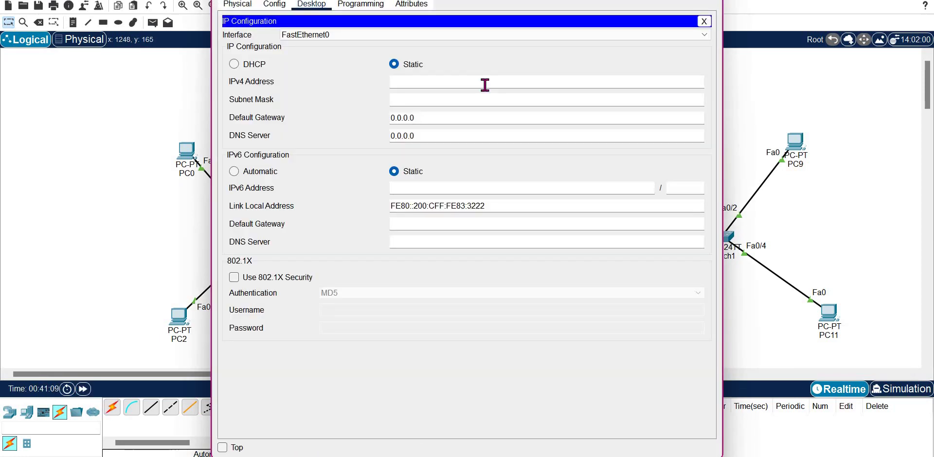
{"action": "left_click", "coordinate": [485, 85]}
{"action": "type", "text": "192.16"}
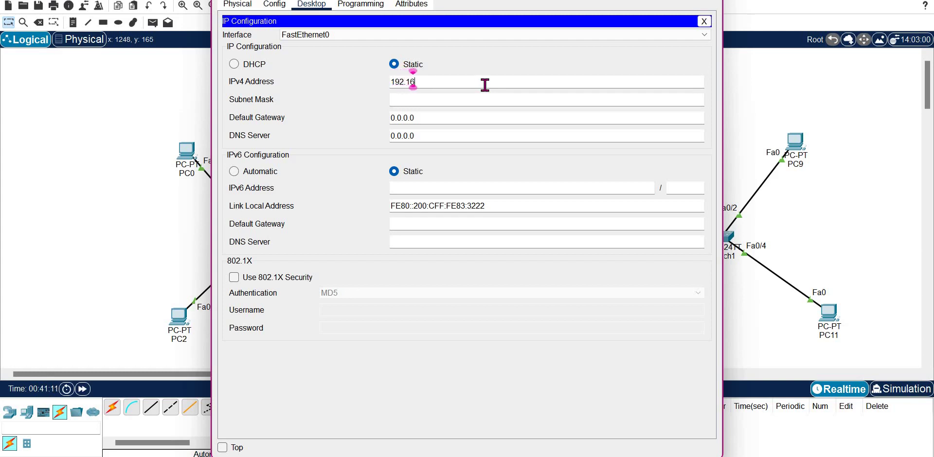
{"action": "type", "text": "8.2.1"}
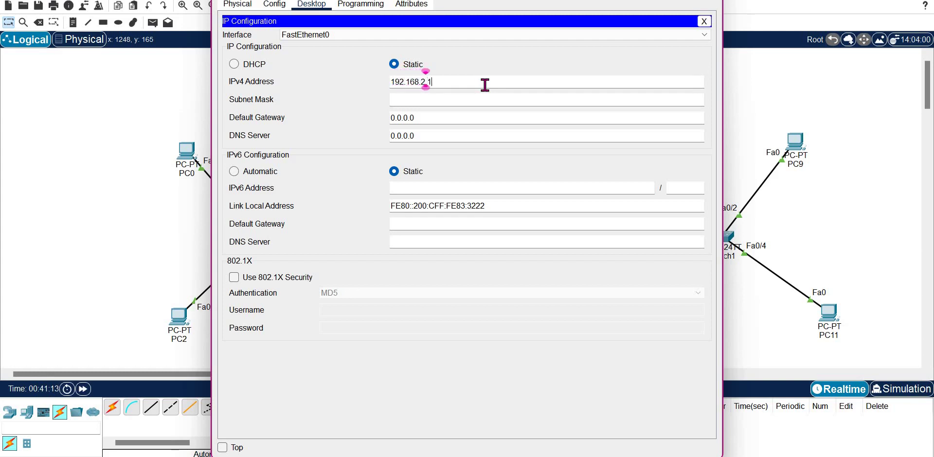
{"action": "key", "text": "ctrl+a"}
{"action": "key", "text": "Tab"}
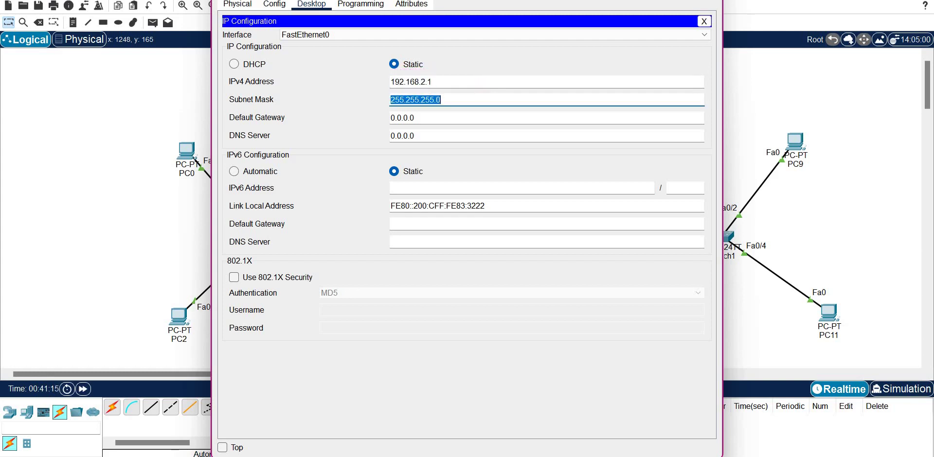
{"action": "left_click", "coordinate": [794, 141]}
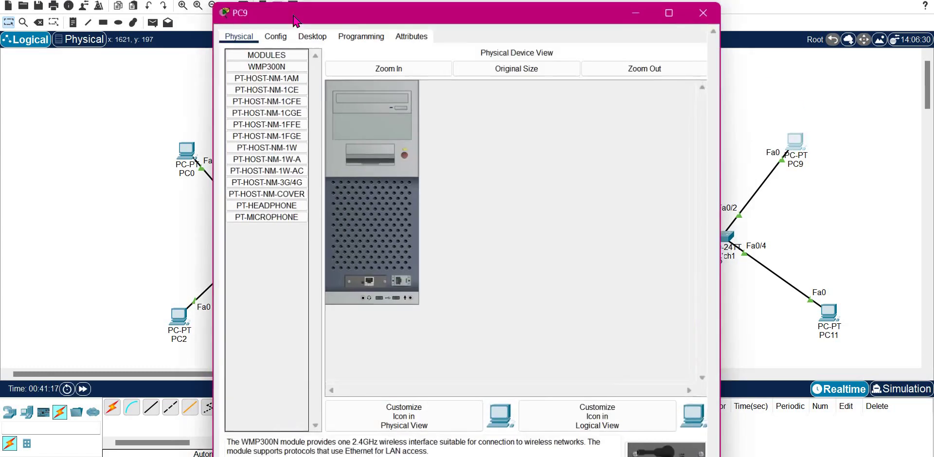
Step: Give PC9 the static address 192.168.2.2 with mask 255.255.255.0
{"action": "left_click_drag", "start_coordinate": [294, 21], "coordinate": [308, 6]}
{"action": "left_click", "coordinate": [312, 4]}
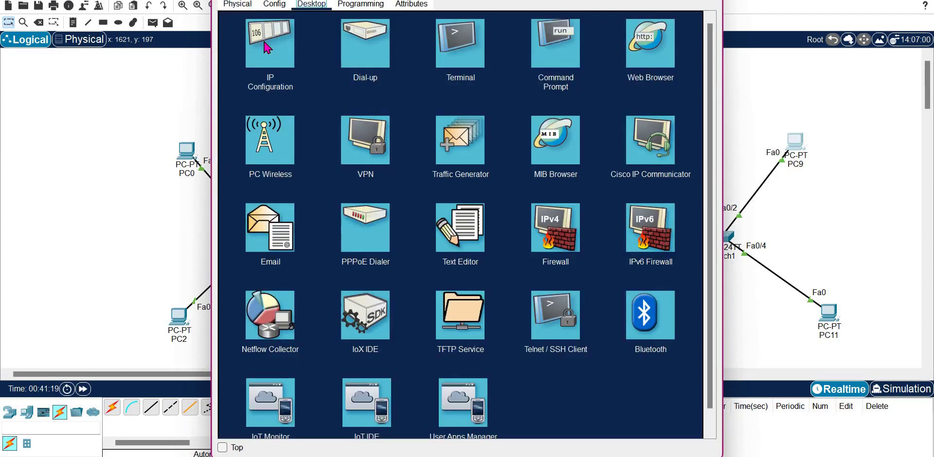
{"action": "left_click", "coordinate": [281, 47]}
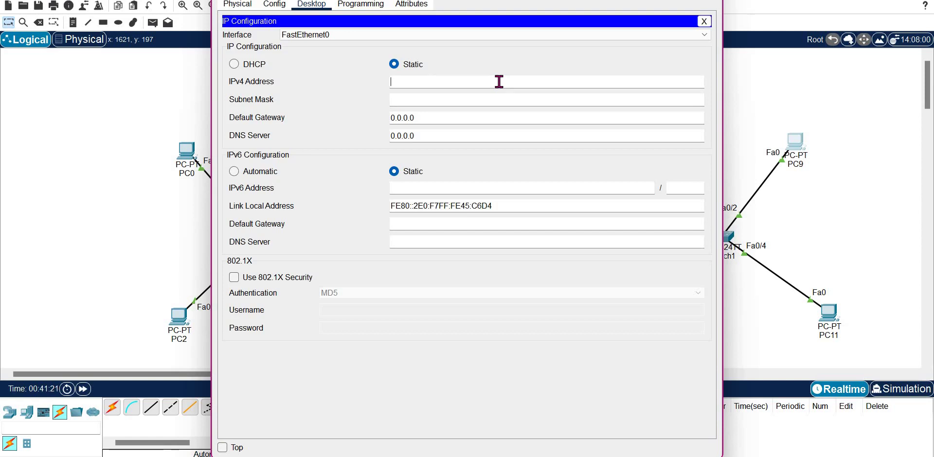
{"action": "type", "text": "192.168.2.2"}
{"action": "key", "text": "Tab"}
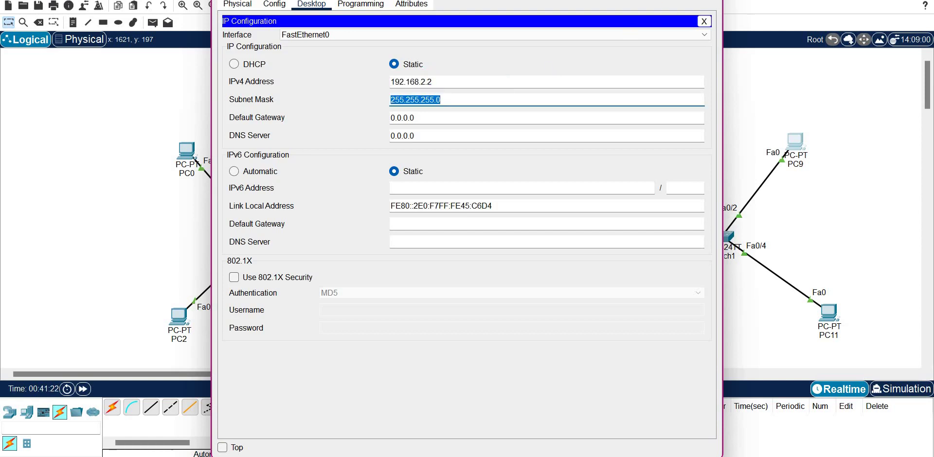
{"action": "key", "text": "Escape"}
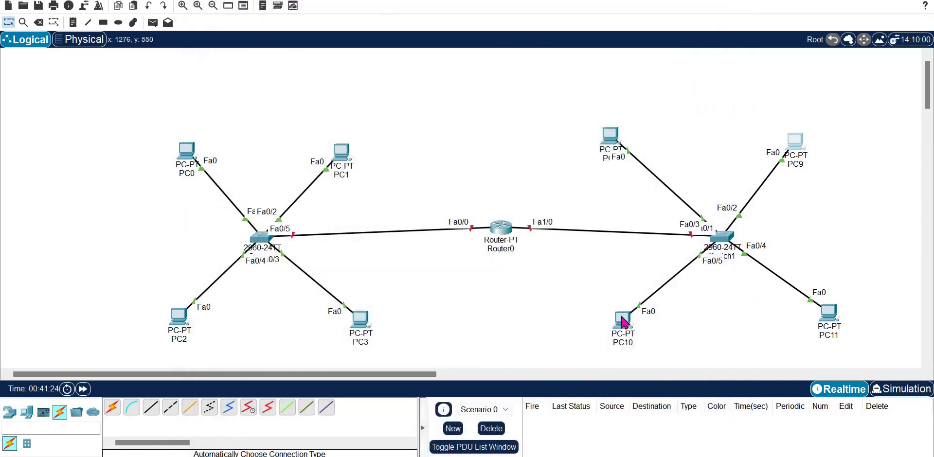
Step: Give PC10 the static address 192.168.2.3 with mask 255.255.255.0
{"action": "left_click", "coordinate": [623, 321]}
{"action": "left_click", "coordinate": [312, 35]}
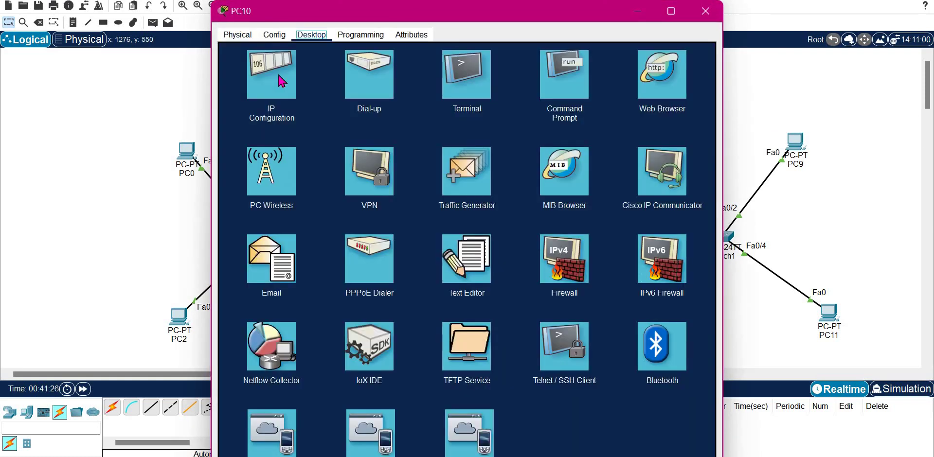
{"action": "left_click", "coordinate": [281, 79]}
{"action": "left_click", "coordinate": [436, 117]}
{"action": "type", "text": "192.168.2.1"}
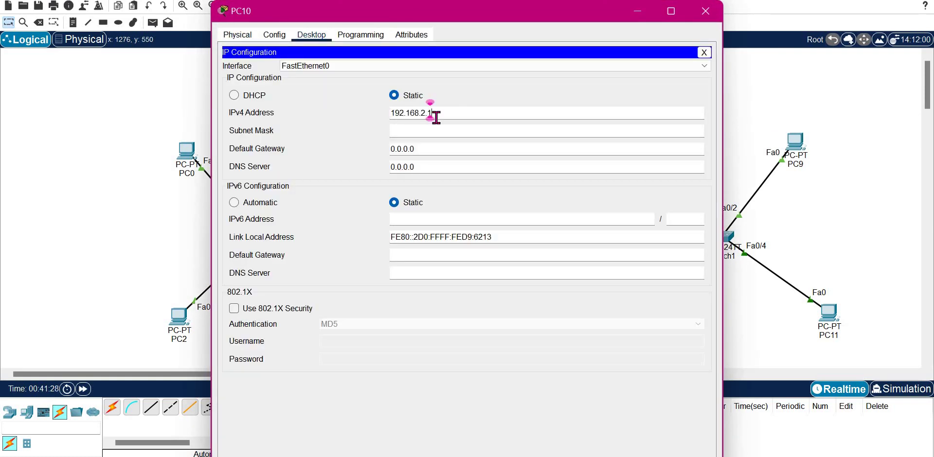
{"action": "key", "text": "Tab"}
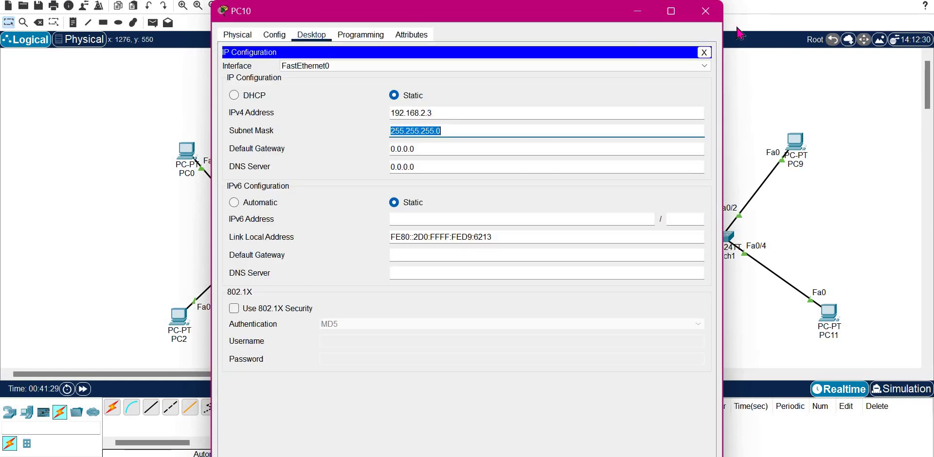
{"action": "left_click", "coordinate": [705, 11]}
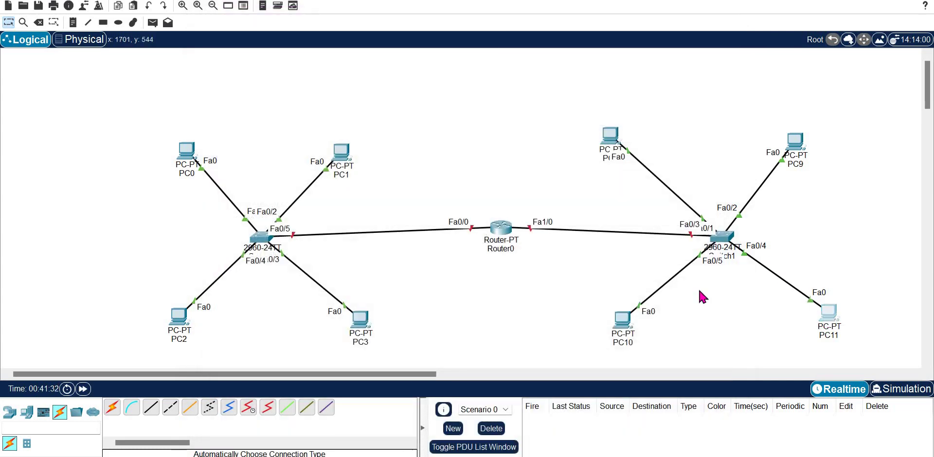
Step: Give PC11 the static address 192.168.2.4 with mask 255.255.255.0
{"action": "left_click", "coordinate": [828, 315]}
{"action": "left_click", "coordinate": [311, 34]}
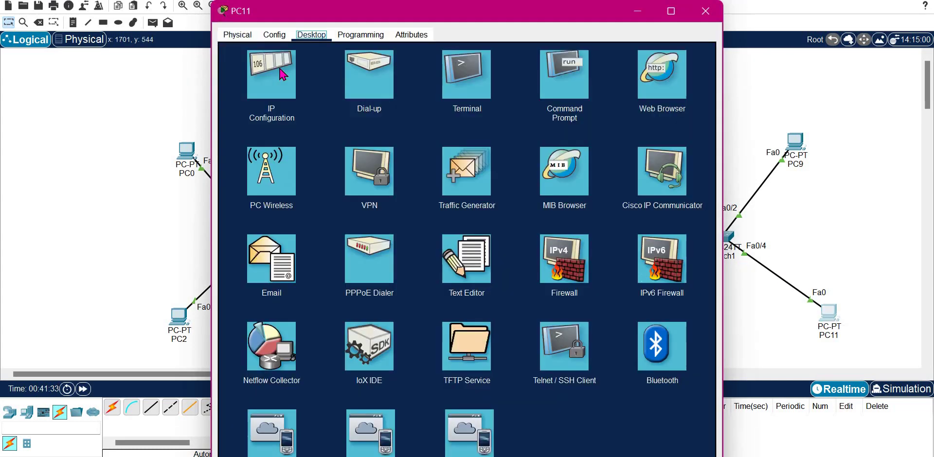
{"action": "left_click", "coordinate": [271, 78]}
{"action": "type", "text": "192.168.2.1"}
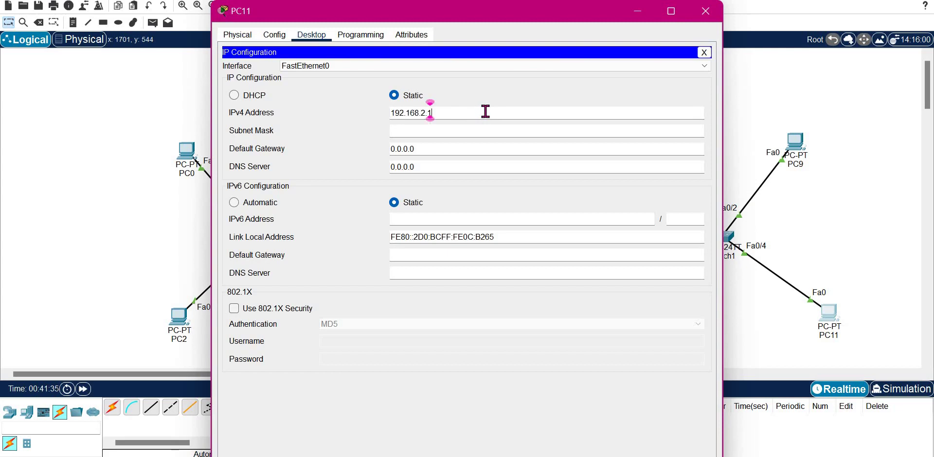
{"action": "key", "text": "BackSpace"}
{"action": "type", "text": "4"}
{"action": "key", "text": "Tab"}
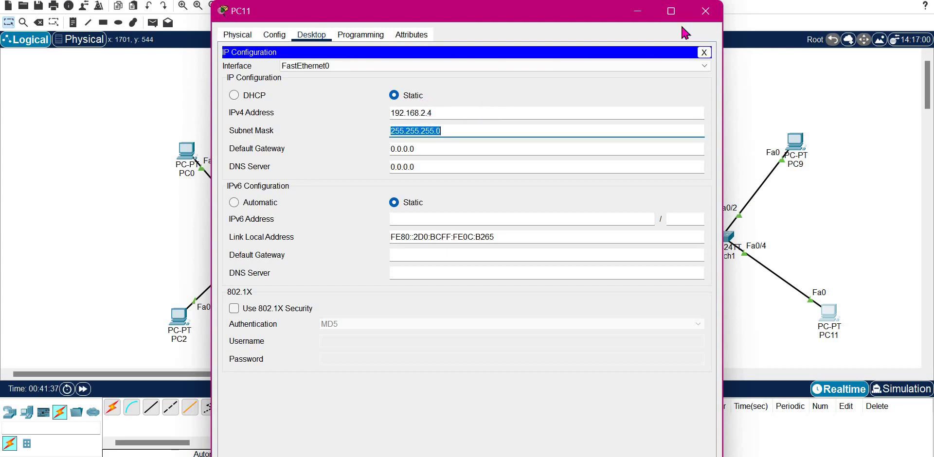
{"action": "left_click", "coordinate": [706, 12]}
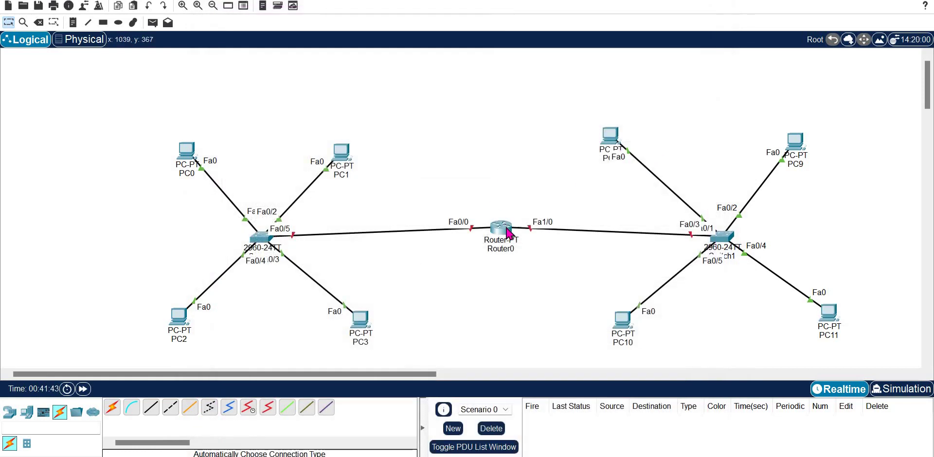
Step: Connect a console cable from PC1's RS 232 port to Router0's Console port
{"action": "left_click", "coordinate": [132, 408]}
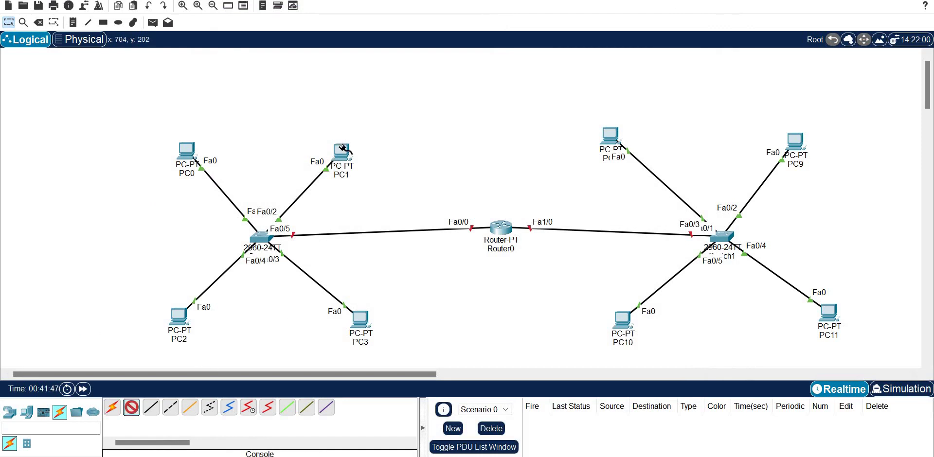
{"action": "left_click", "coordinate": [342, 148]}
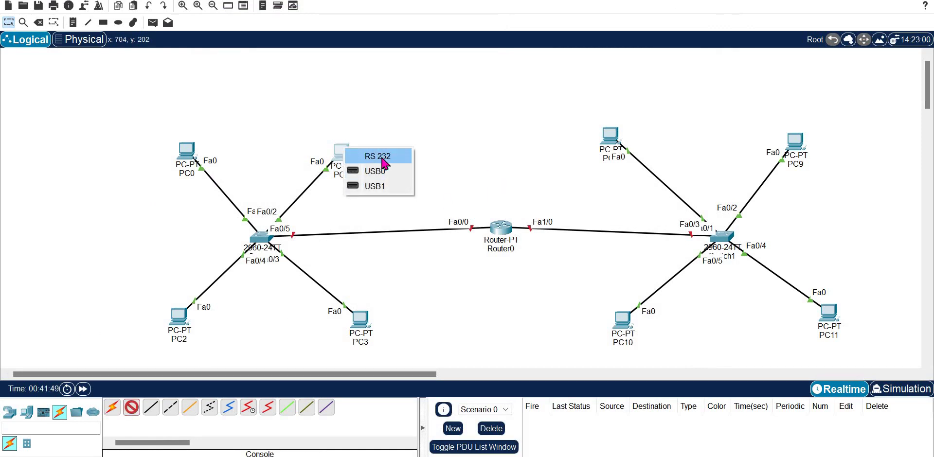
{"action": "left_click", "coordinate": [383, 157]}
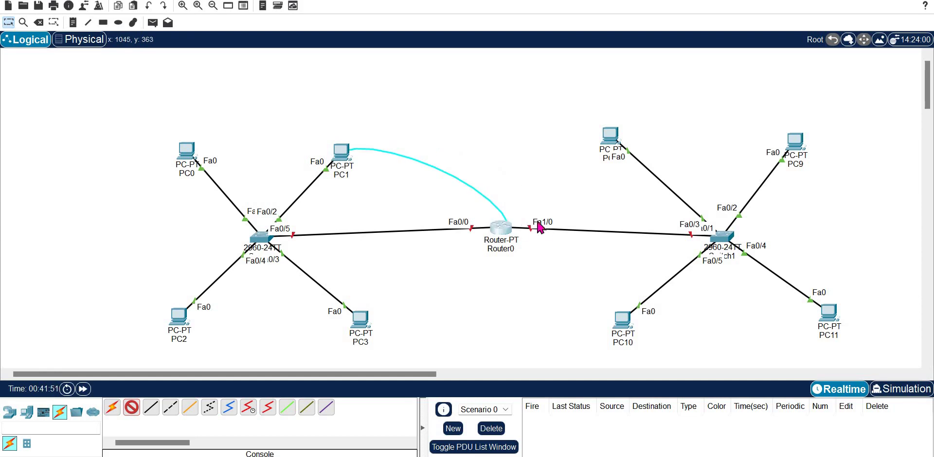
{"action": "left_click", "coordinate": [506, 224]}
{"action": "left_click", "coordinate": [545, 250]}
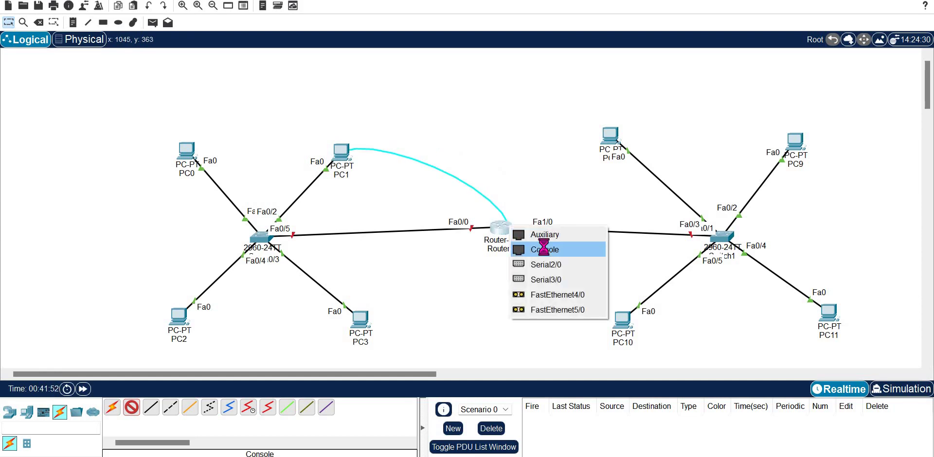
Step: Open PC1's Terminal at the default 9600 baud and decline the router's initial configuration dialog
{"action": "left_click", "coordinate": [339, 148]}
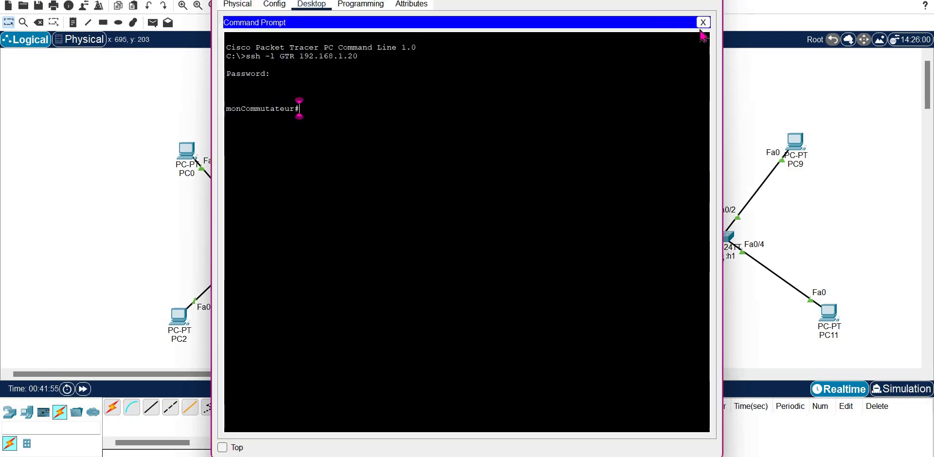
{"action": "left_click", "coordinate": [703, 22]}
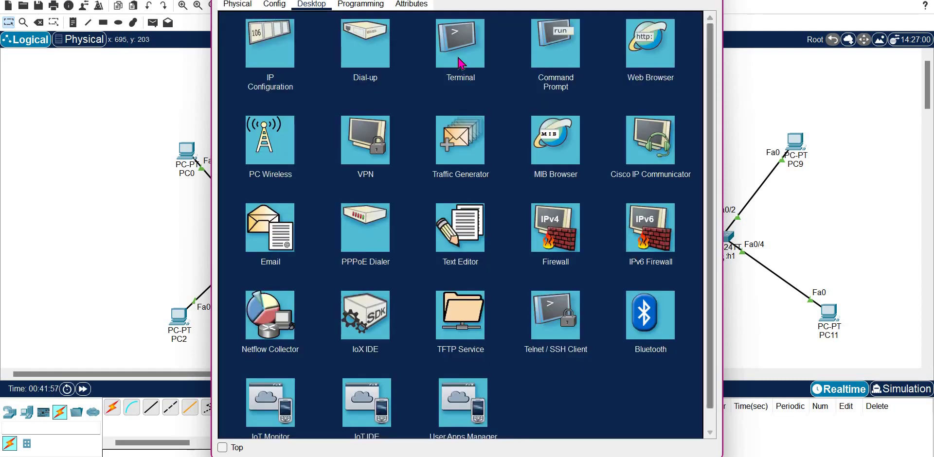
{"action": "left_click", "coordinate": [460, 49]}
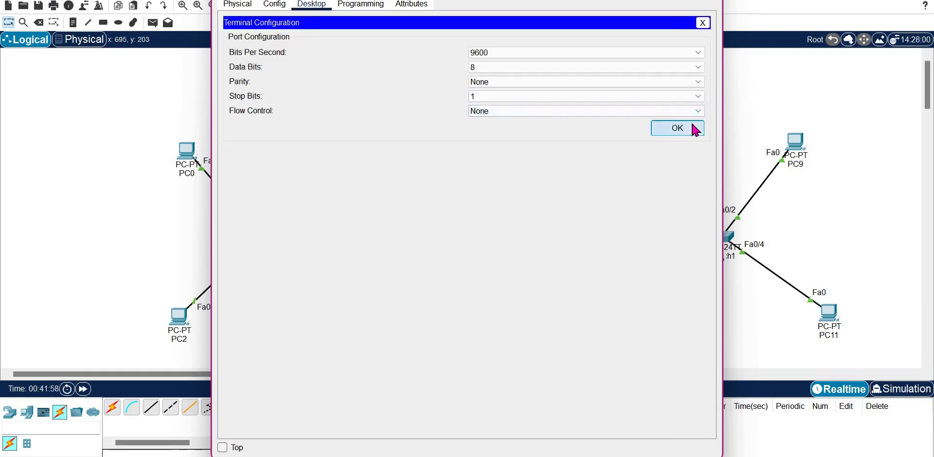
{"action": "left_click", "coordinate": [689, 122]}
{"action": "type", "text": "no"}
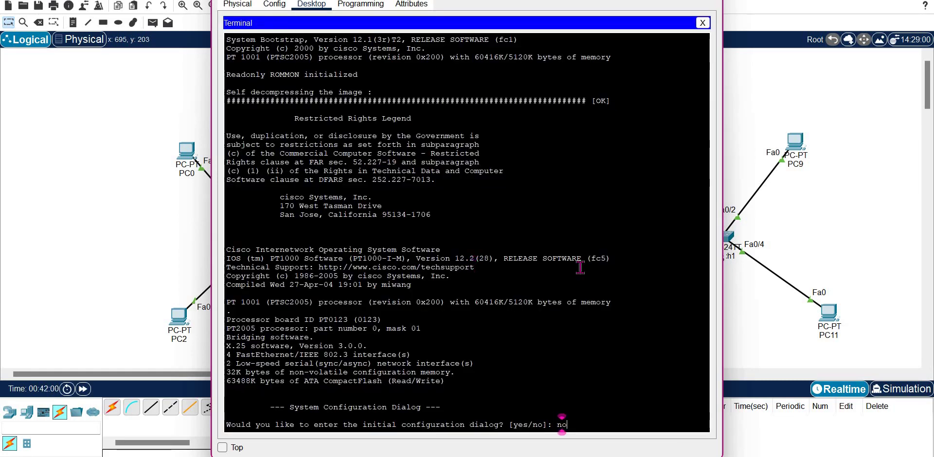
{"action": "key", "text": "Return"}
Step: Enter privileged mode with enable, then global configuration mode with configure terminal
{"action": "key", "text": "Return"}
{"action": "type", "text": "en"}
{"action": "key", "text": "Tab"}
{"action": "key", "text": "Return"}
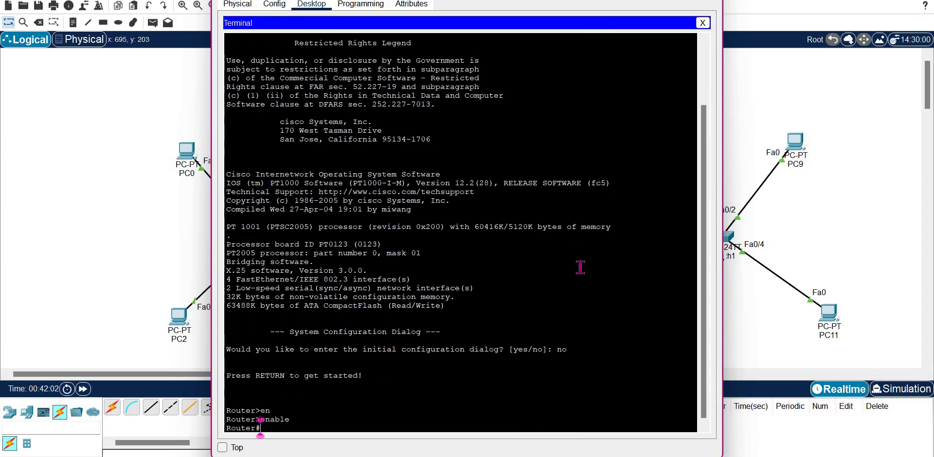
{"action": "type", "text": "c"}
{"action": "key", "text": "Tab"}
{"action": "type", "text": "on"}
{"action": "key", "text": "Tab"}
{"action": "type", "text": "f"}
{"action": "key", "text": "Tab"}
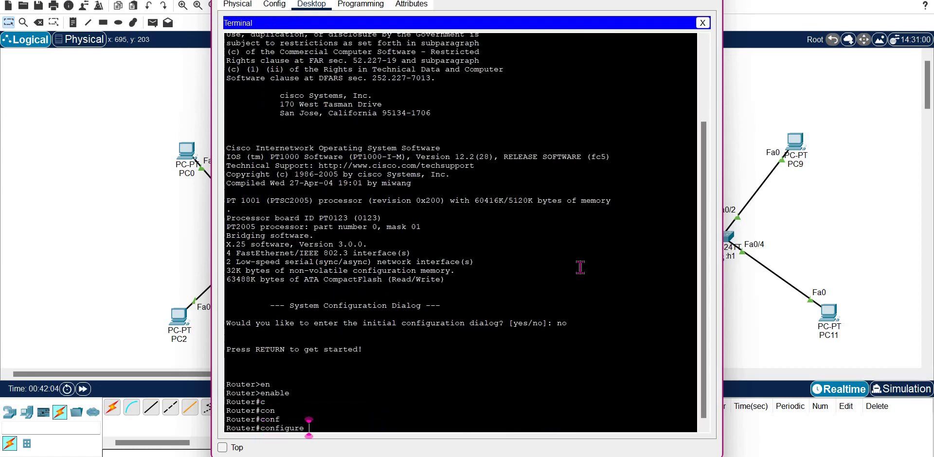
{"action": "key", "text": "Tab"}
{"action": "type", "text": "terminal"}
{"action": "key", "text": "Return"}
Step: Enter interface configuration for FastEthernet0/0 in the router console
{"action": "type", "text": "in"}
{"action": "key", "text": "Tab"}
{"action": "type", "text": "f"}
{"action": "key", "text": "Tab"}
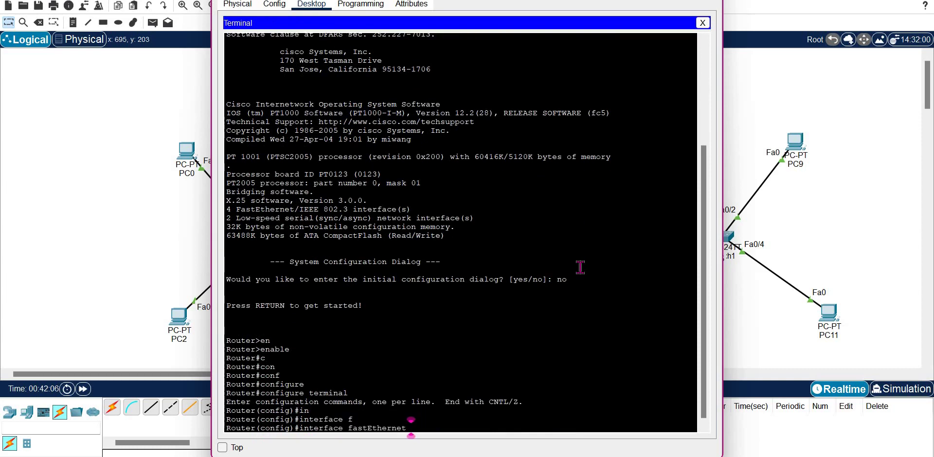
{"action": "type", "text": "0/0"}
{"action": "key", "text": "Return"}
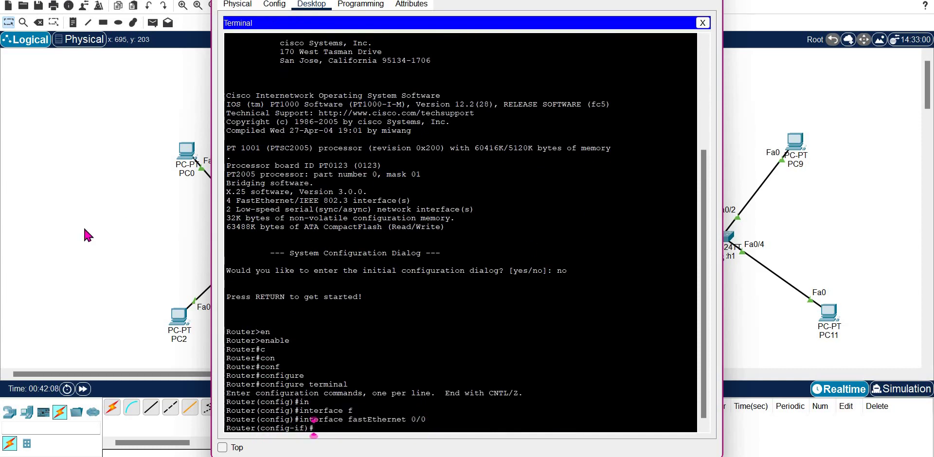
{"action": "key", "text": "alt+Tab"}
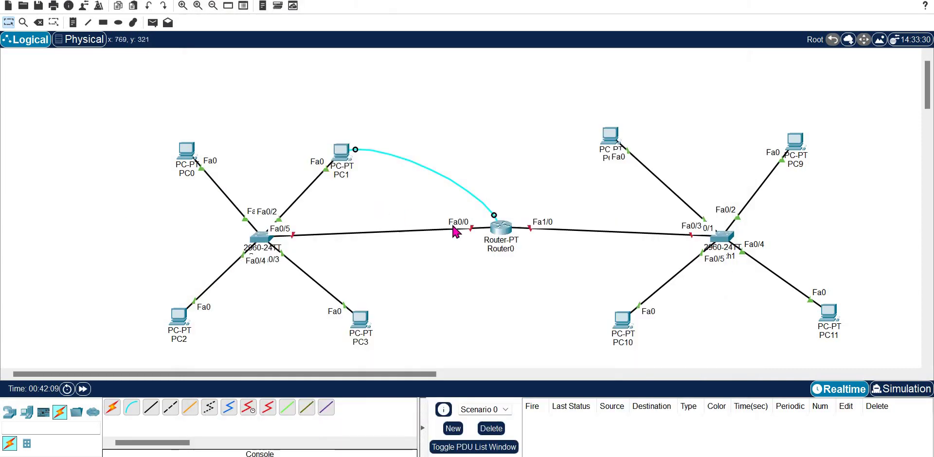
{"action": "left_click", "coordinate": [344, 154]}
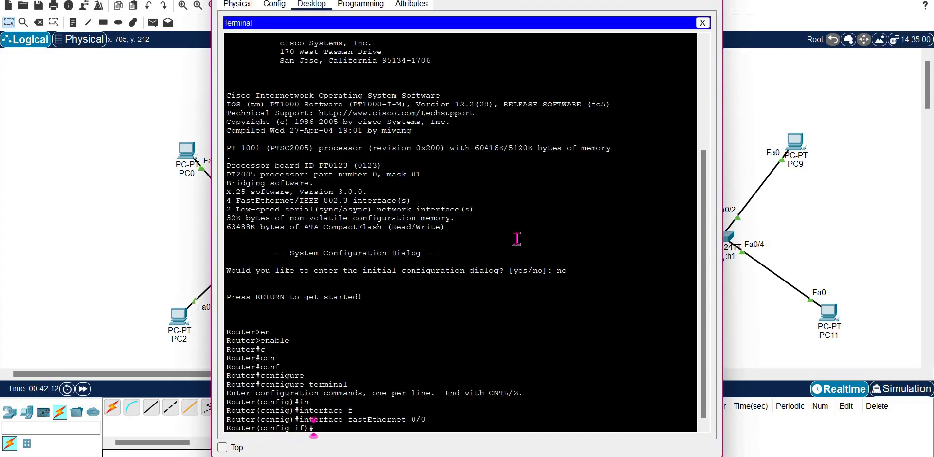
Step: Assign 192.168.1.10 255.255.255.0 to FastEthernet0/0, apply no shutdown, and exit
{"action": "type", "text": "ip ad"}
{"action": "key", "text": "Tab"}
{"action": "type", "text": "192.168.1.10"}
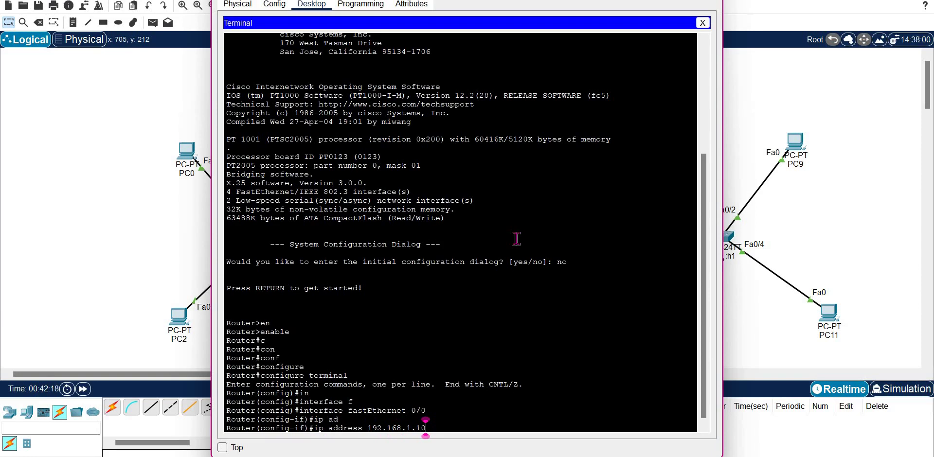
{"action": "type", "text": " 255.255.255.0"}
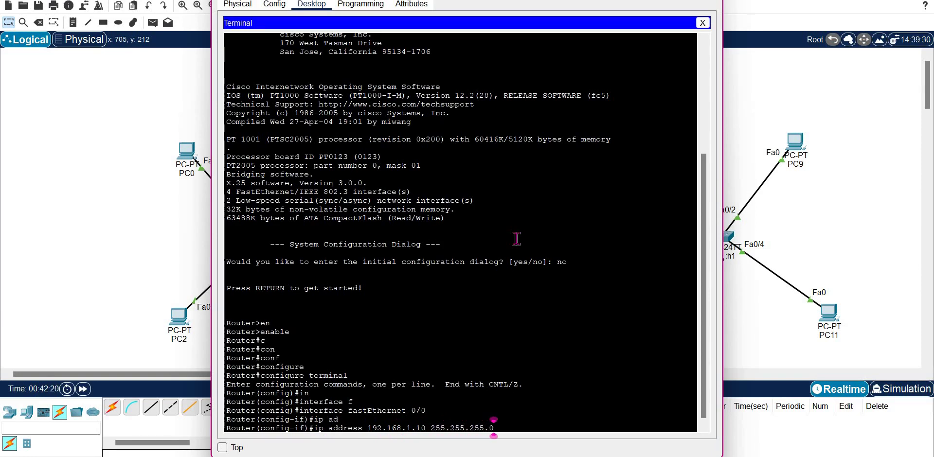
{"action": "key", "text": "Return"}
{"action": "type", "text": "NO SH"}
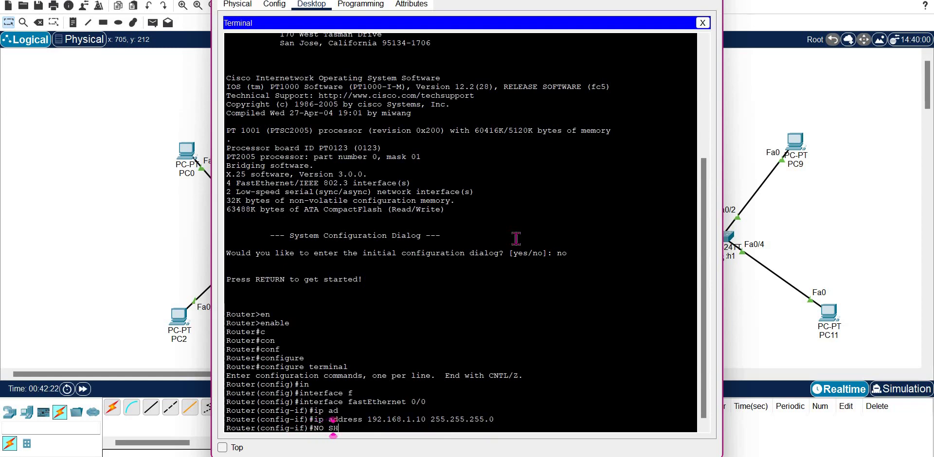
{"action": "key", "text": "Tab"}
{"action": "key", "text": "Return"}
{"action": "key", "text": "Return"}
{"action": "type", "text": "EXIT"}
{"action": "key", "text": "Return"}
Step: Assign 192.168.2.10 255.255.255.0 to interface FastEthernet1/0
{"action": "type", "text": "IN"}
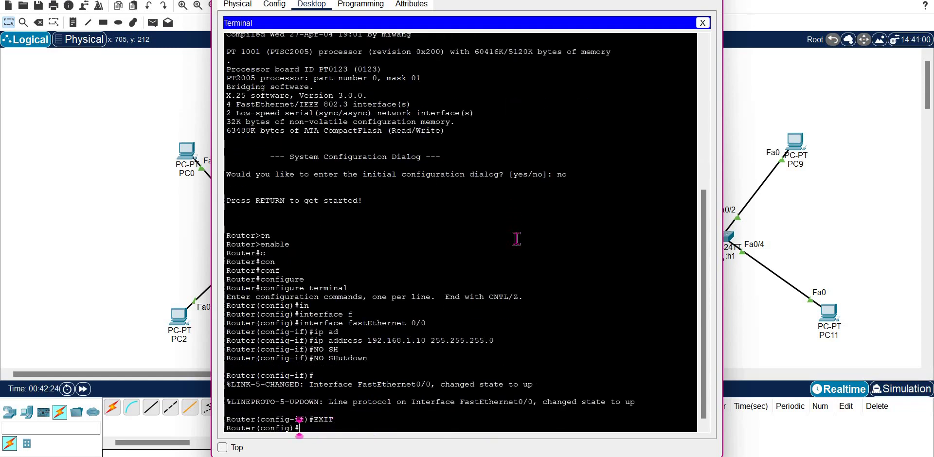
{"action": "key", "text": "Tab"}
{"action": "type", "text": "F"}
{"action": "key", "text": "Tab"}
{"action": "type", "text": "1"}
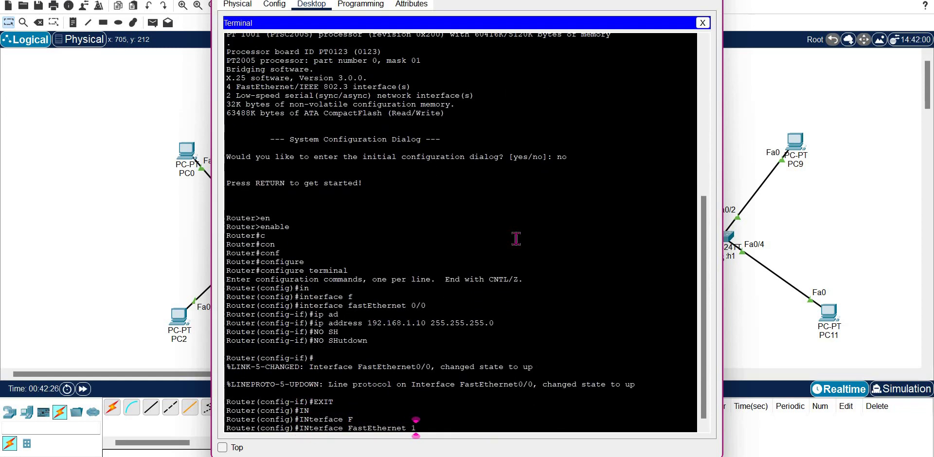
{"action": "type", "text": "/0"}
{"action": "key", "text": "Return"}
{"action": "type", "text": "IP AD"}
{"action": "key", "text": "Tab"}
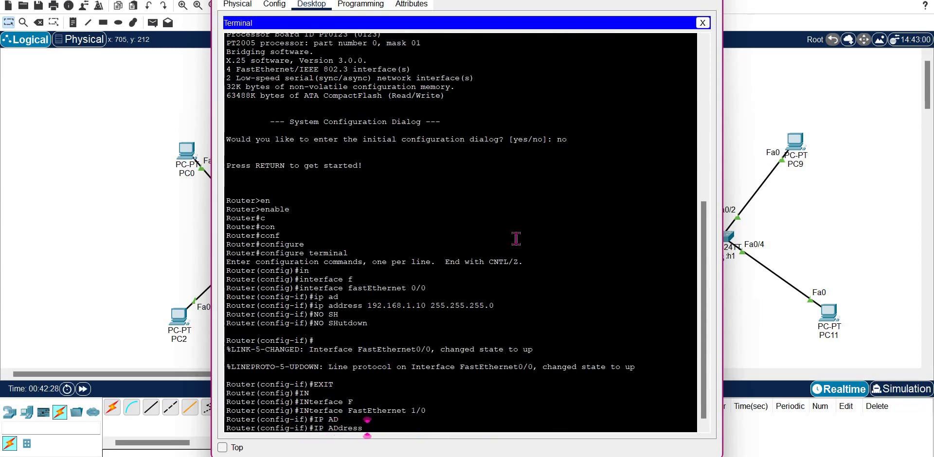
{"action": "type", "text": "192.168."}
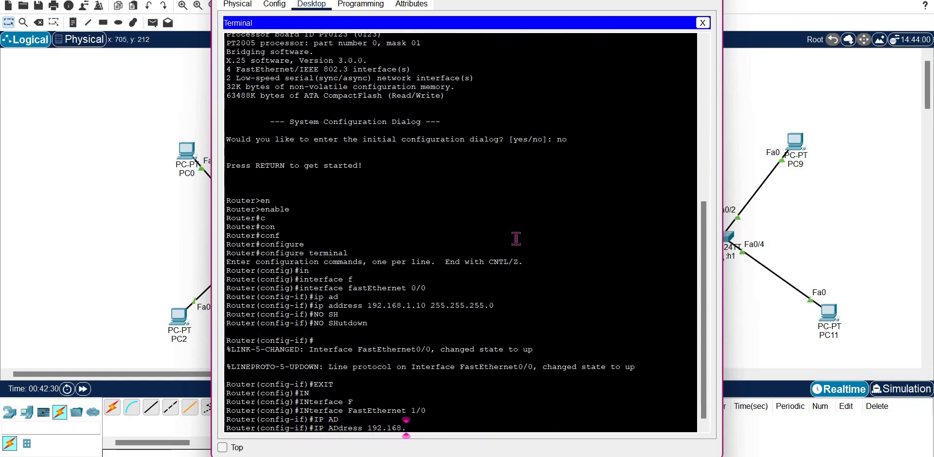
{"action": "type", "text": "2.10 255.255.255.0"}
{"action": "key", "text": "Return"}
Step: Enable FastEthernet1/0 with no shutdown, exit, and close the router terminal
{"action": "type", "text": "N"}
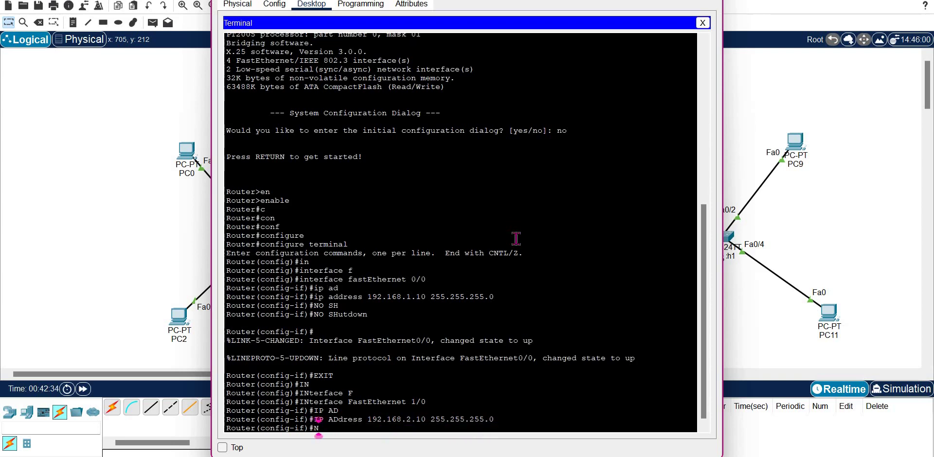
{"action": "type", "text": "O SH"}
{"action": "key", "text": "Tab"}
{"action": "key", "text": "Return"}
{"action": "type", "text": "EXIT"}
{"action": "key", "text": "Return"}
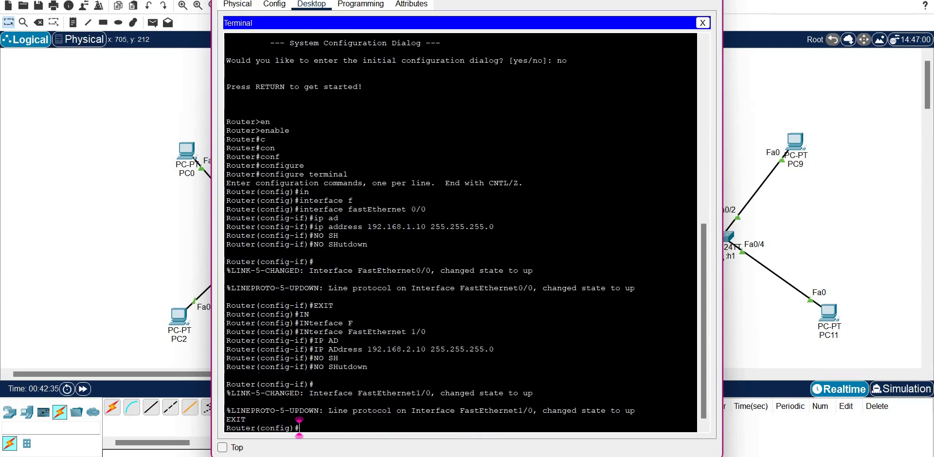
{"action": "left_click", "coordinate": [711, 1]}
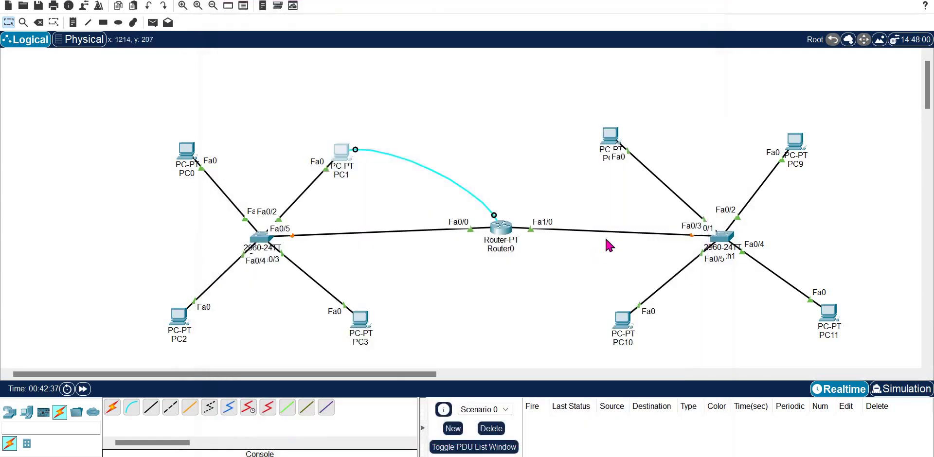
Step: Set the right LAN's upper-left PC default gateway to 192.168.2.10
{"action": "left_click", "coordinate": [611, 136]}
{"action": "left_click", "coordinate": [265, 49]}
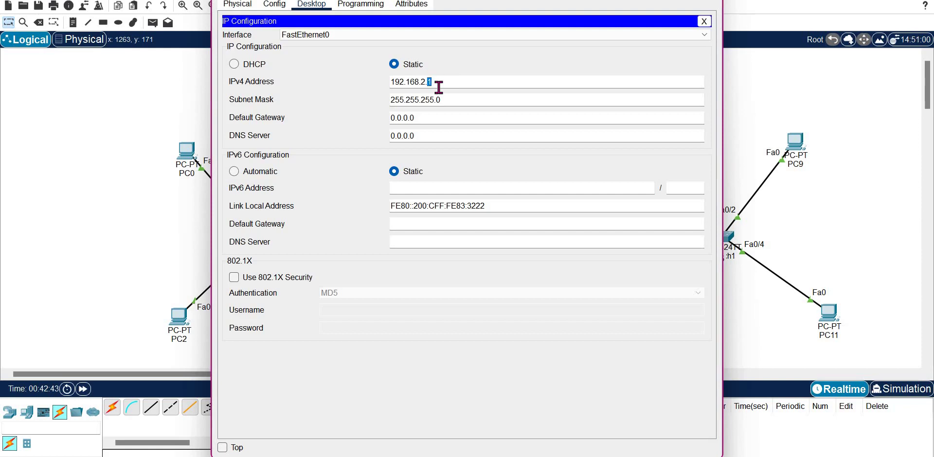
{"action": "key", "text": "Tab"}
{"action": "key", "text": "Tab"}
{"action": "type", "text": "192.168.2.1"}
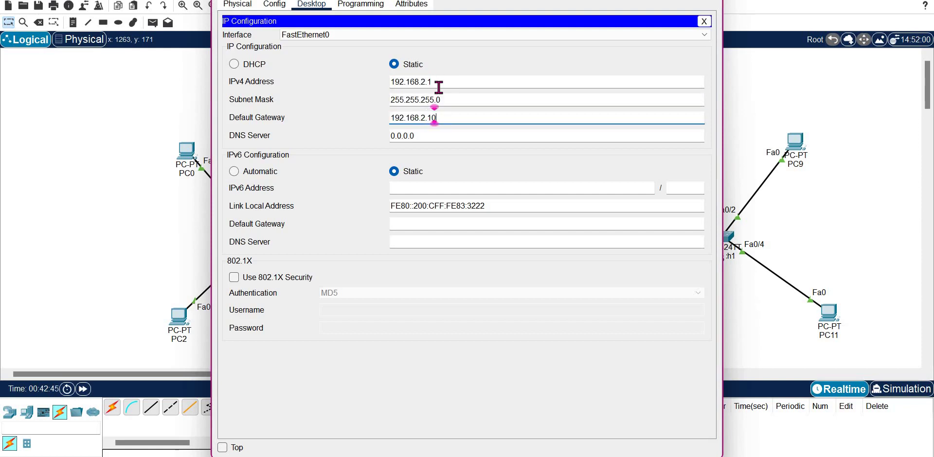
{"action": "type", "text": "0"}
{"action": "key", "text": "ctrl+a"}
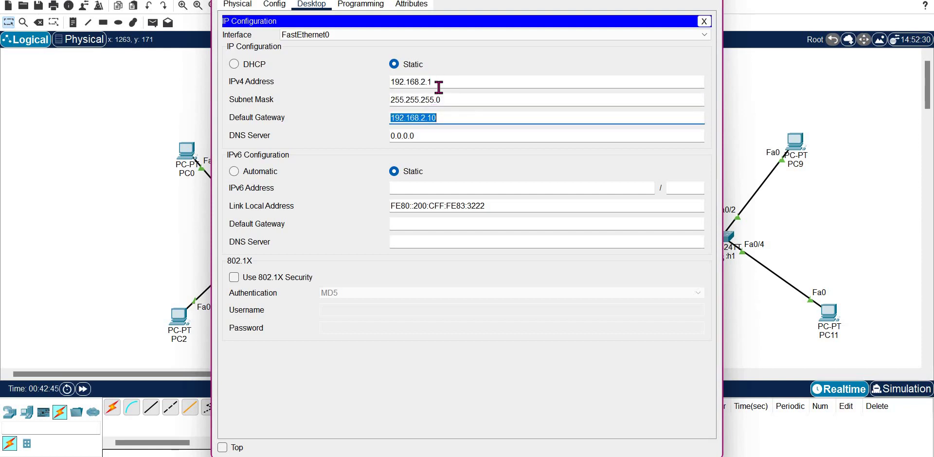
{"action": "left_click", "coordinate": [762, 70]}
Step: Set the default gateway of PC9 and PC10 to 192.168.2.10
{"action": "left_click", "coordinate": [795, 141]}
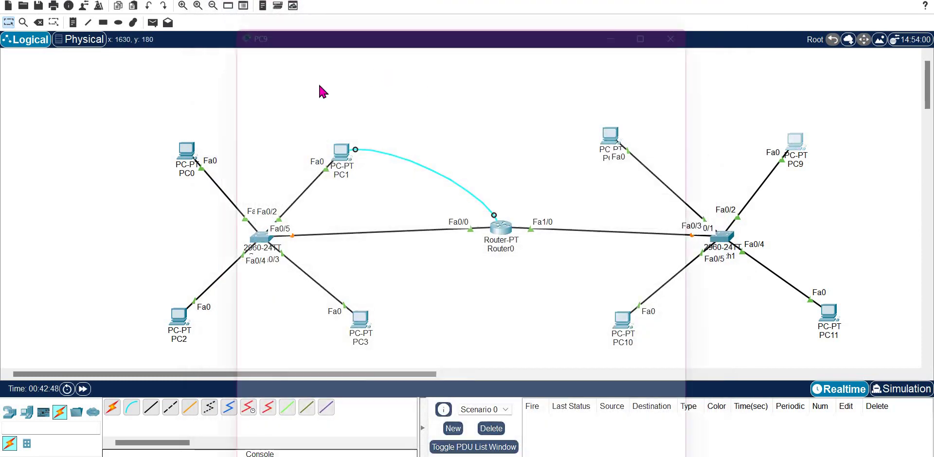
{"action": "left_click", "coordinate": [272, 39]}
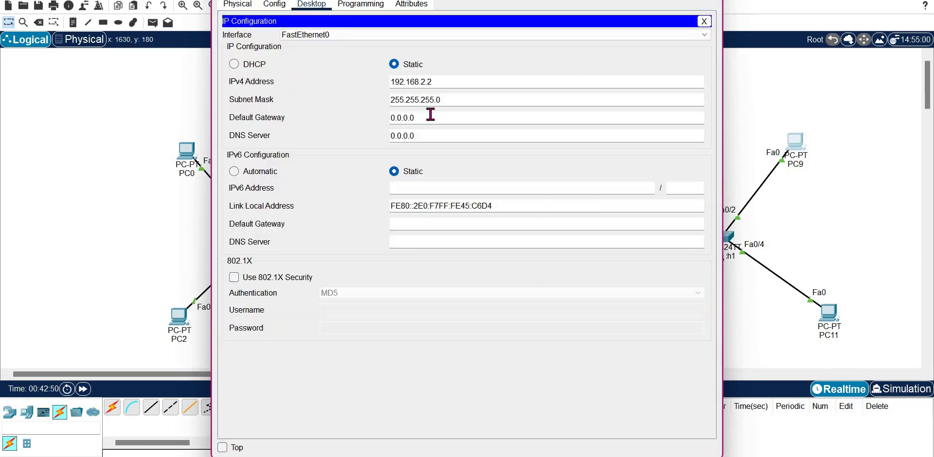
{"action": "triple_click", "coordinate": [431, 115]}
{"action": "type", "text": "192.168.2.10"}
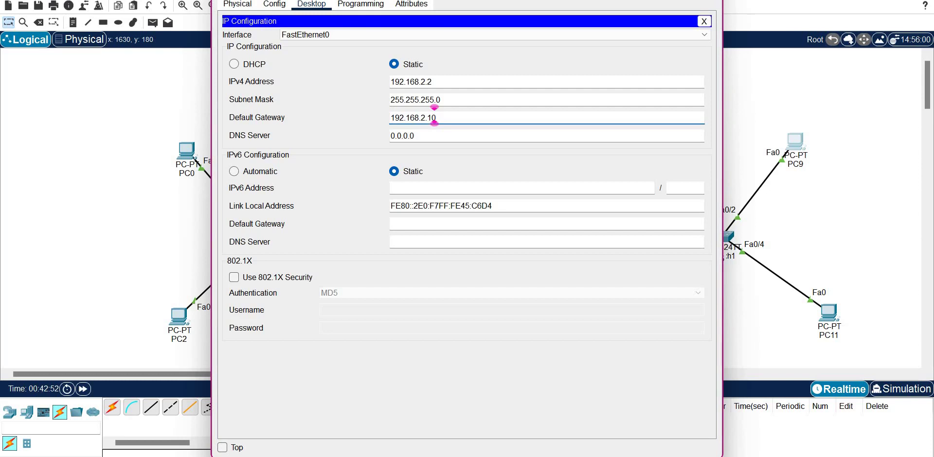
{"action": "left_click", "coordinate": [710, 0]}
{"action": "left_click", "coordinate": [631, 321]}
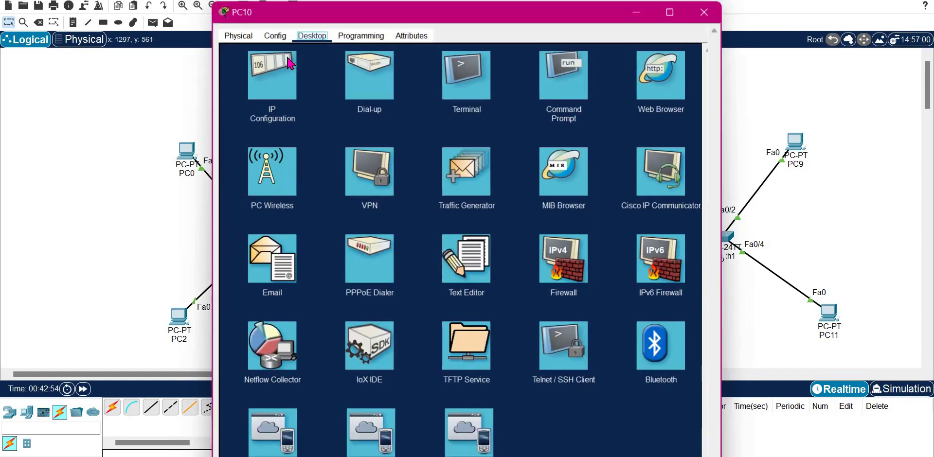
{"action": "left_click", "coordinate": [272, 54]}
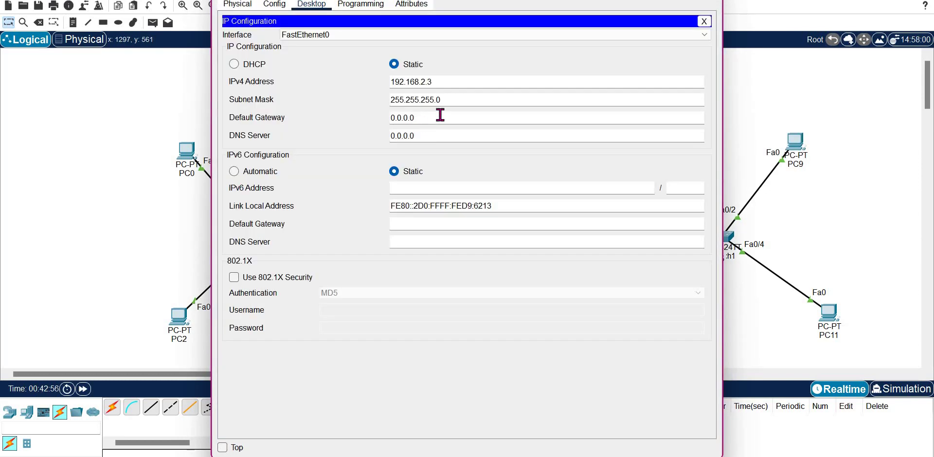
{"action": "triple_click", "coordinate": [440, 116]}
{"action": "type", "text": "192.168.2.10"}
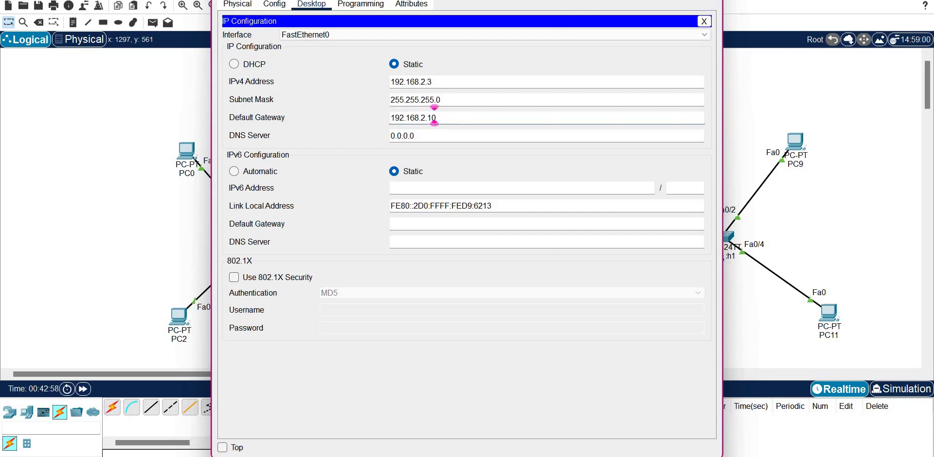
{"action": "left_click", "coordinate": [768, 304]}
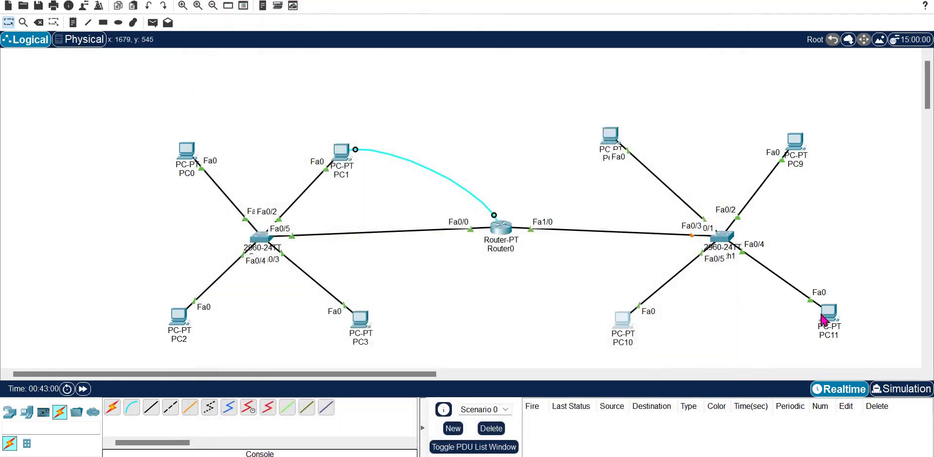
Step: Set PC11's default gateway to 192.168.2.10, then bring up PC0's desktop
{"action": "left_click", "coordinate": [827, 314]}
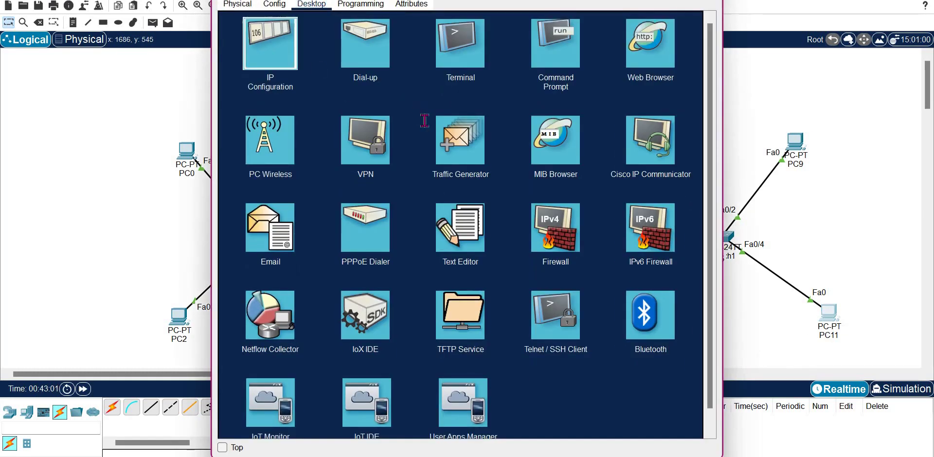
{"action": "left_click", "coordinate": [269, 83]}
{"action": "left_click", "coordinate": [444, 122]}
{"action": "triple_click", "coordinate": [445, 121]}
{"action": "type", "text": "192.168.2.10"}
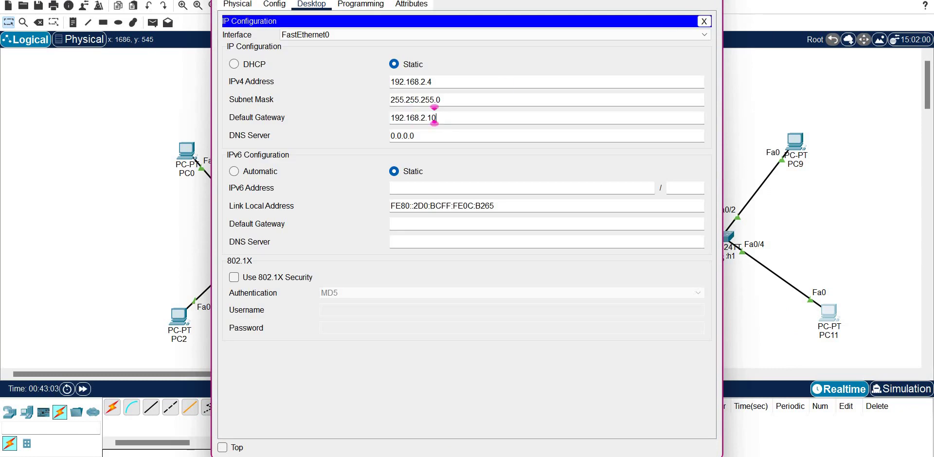
{"action": "left_click", "coordinate": [181, 141]}
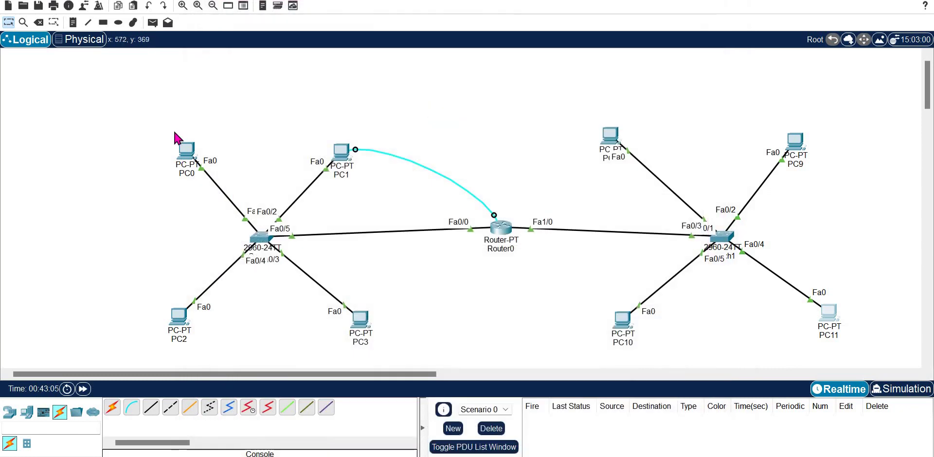
{"action": "left_click", "coordinate": [185, 149]}
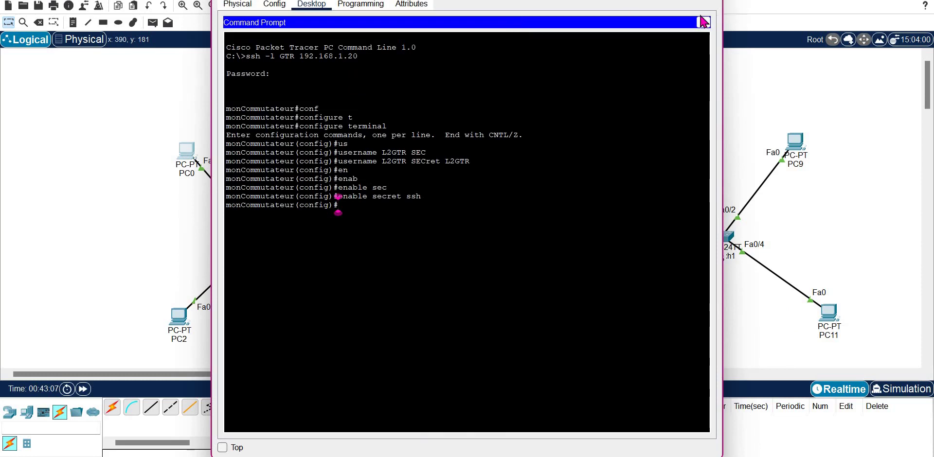
{"action": "left_click", "coordinate": [703, 23]}
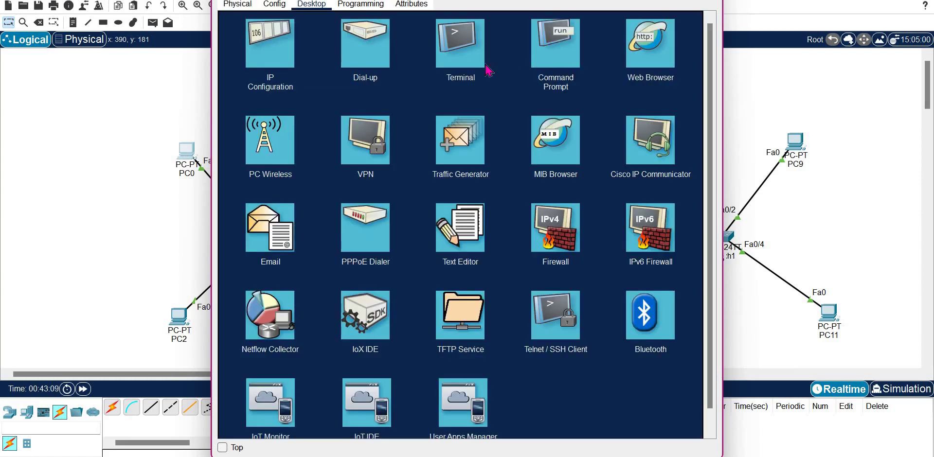
Step: Set the default gateway of PC0 and PC1 to 192.168.1.10
{"action": "left_click", "coordinate": [268, 60]}
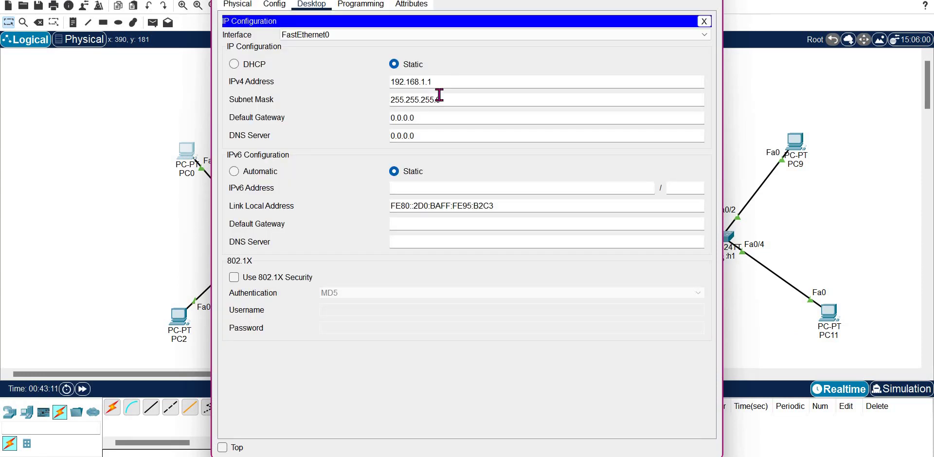
{"action": "triple_click", "coordinate": [461, 78]}
{"action": "key", "text": "ctrl+c"}
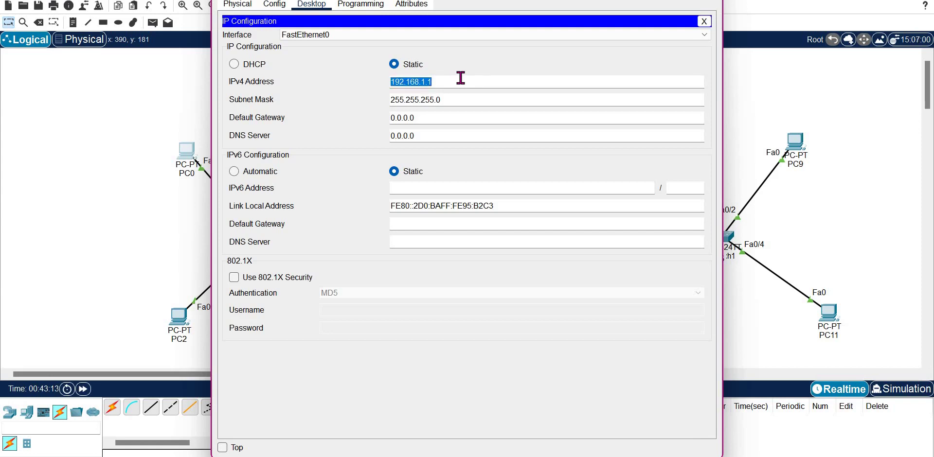
{"action": "key", "text": "Tab"}
{"action": "key", "text": "Tab"}
{"action": "key", "text": "ctrl+v"}
{"action": "type", "text": "0"}
{"action": "key", "text": "ctrl+a"}
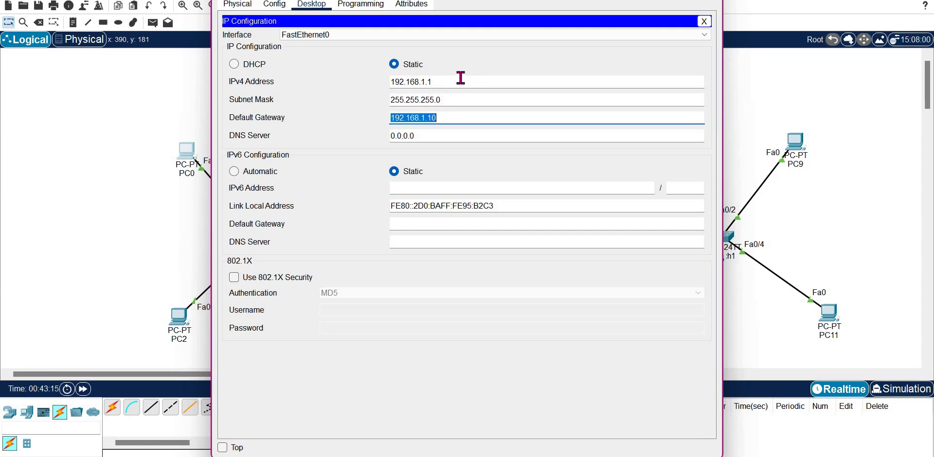
{"action": "key", "text": "alt+F4"}
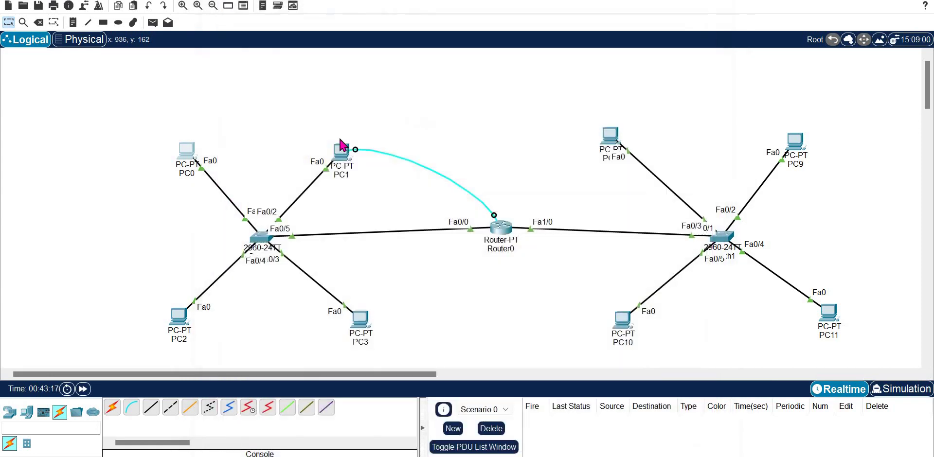
{"action": "left_click", "coordinate": [341, 151]}
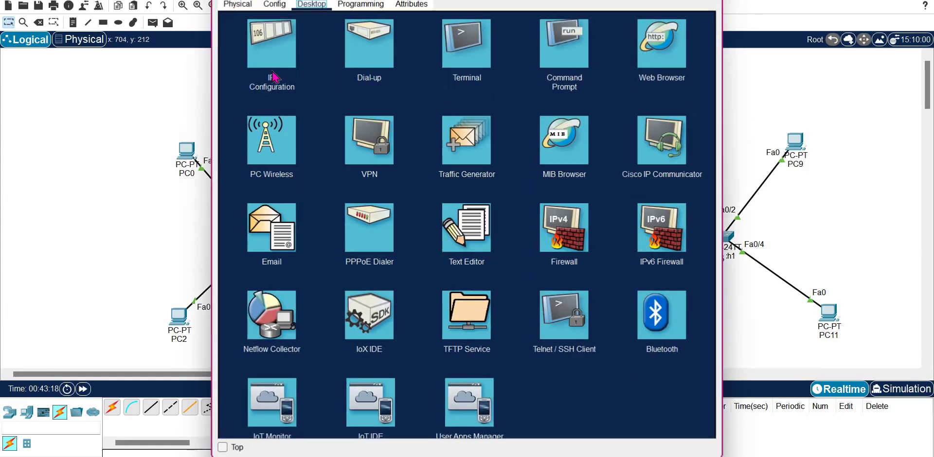
{"action": "key", "text": "Return"}
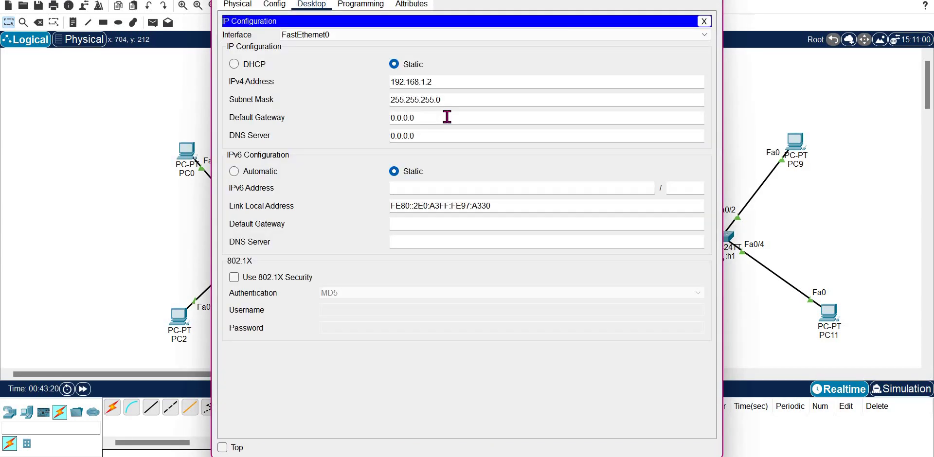
{"action": "triple_click", "coordinate": [412, 117]}
{"action": "type", "text": "192.168.1.10"}
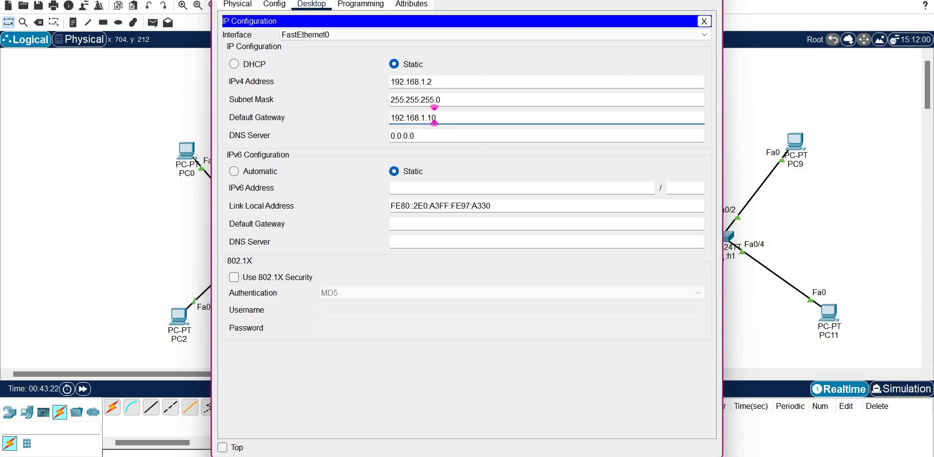
Step: Set the default gateway of PC2 and PC3 to 192.168.1.10
{"action": "left_click", "coordinate": [180, 321]}
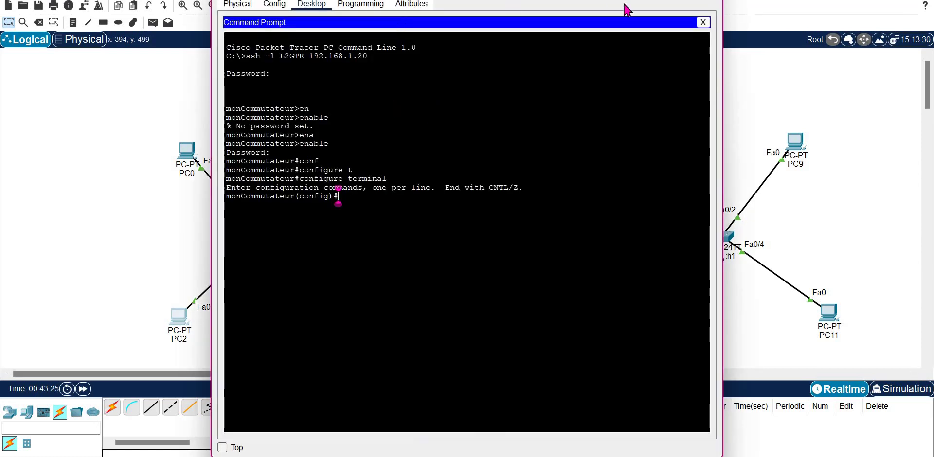
{"action": "left_click", "coordinate": [703, 23]}
{"action": "left_click", "coordinate": [272, 73]}
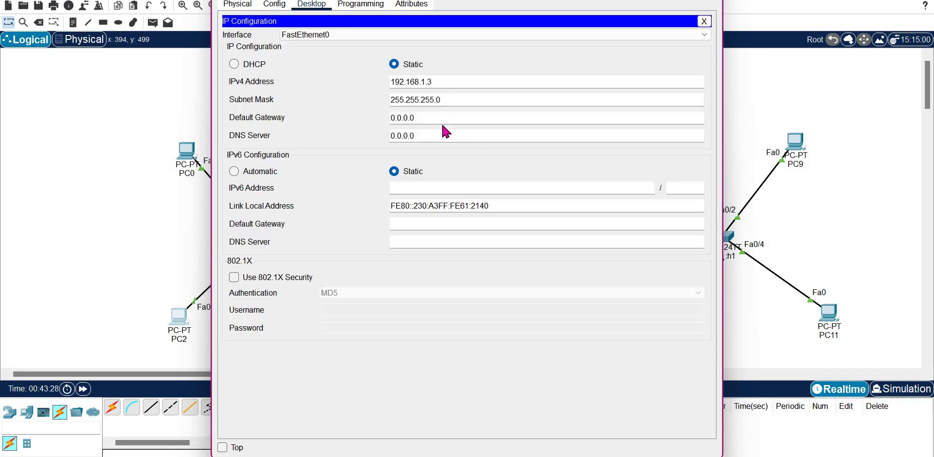
{"action": "triple_click", "coordinate": [425, 119]}
{"action": "type", "text": "192.168.1.10"}
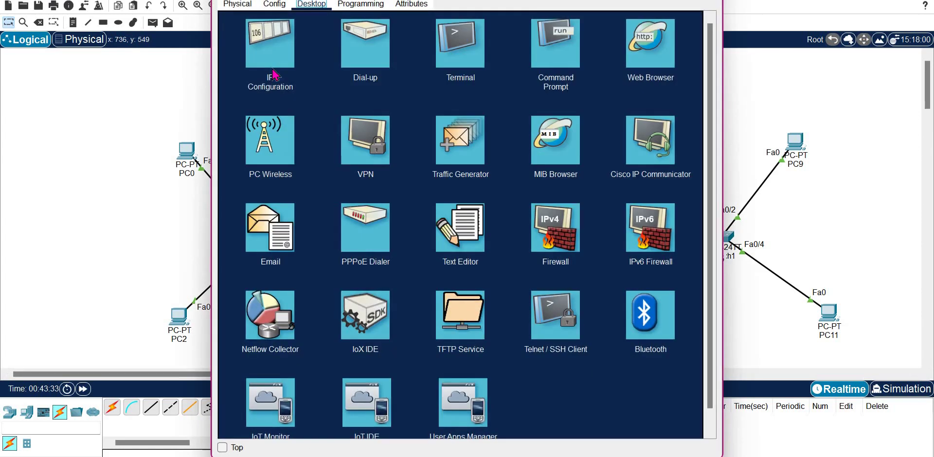
{"action": "left_click", "coordinate": [272, 73]}
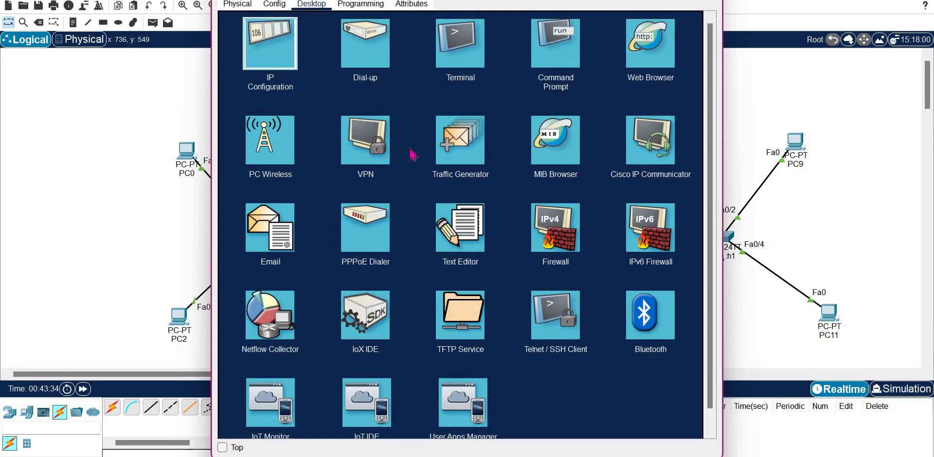
{"action": "triple_click", "coordinate": [444, 120]}
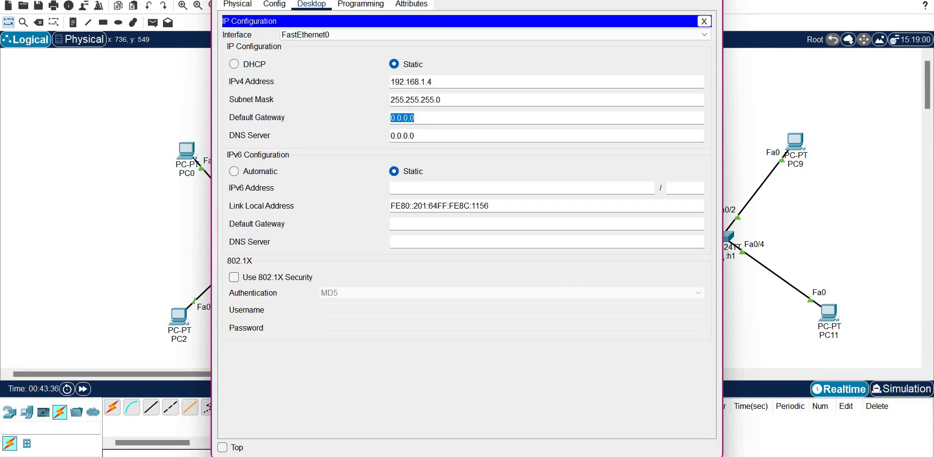
{"action": "type", "text": "192.168.1.10"}
{"action": "key", "text": "alt+F4"}
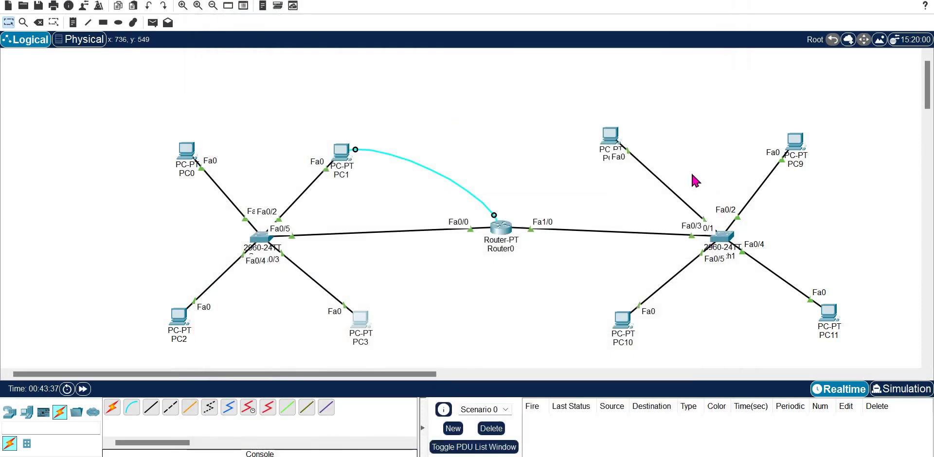
Step: On PC0, exit the switch's configuration mode and close its SSH session to 192.168.1.20
{"action": "left_click", "coordinate": [611, 138]}
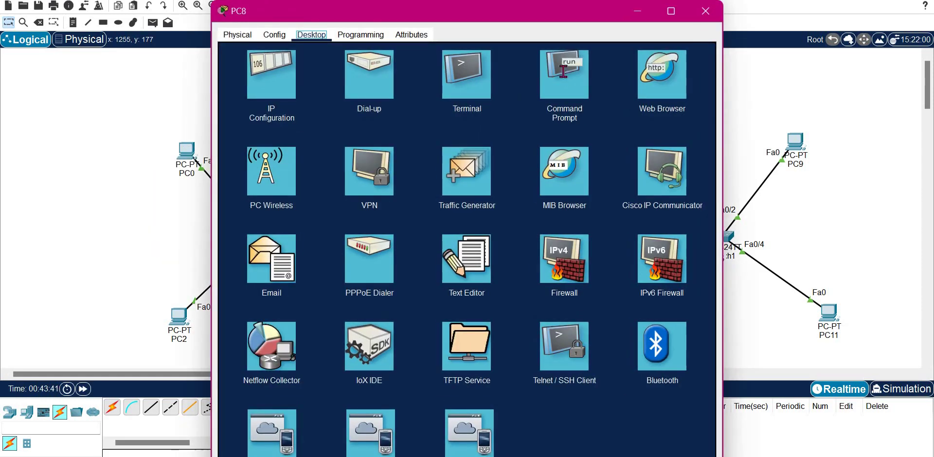
{"action": "left_click", "coordinate": [562, 72]}
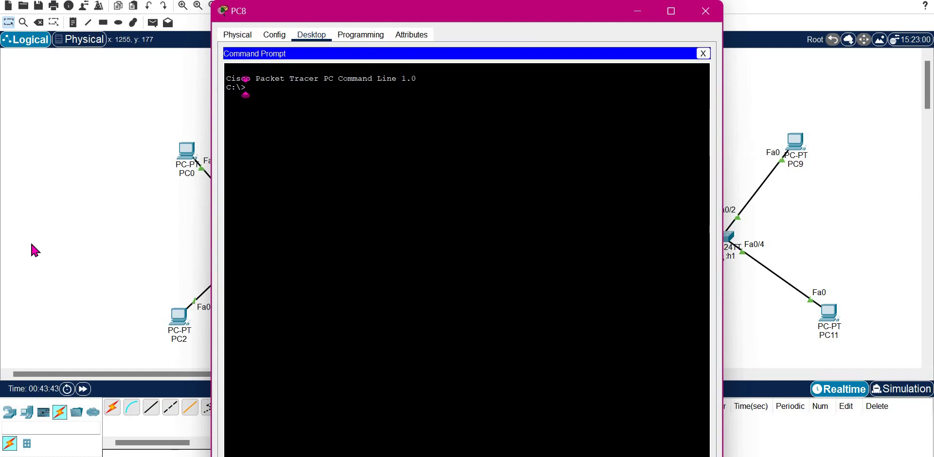
{"action": "key", "text": "alt+F4"}
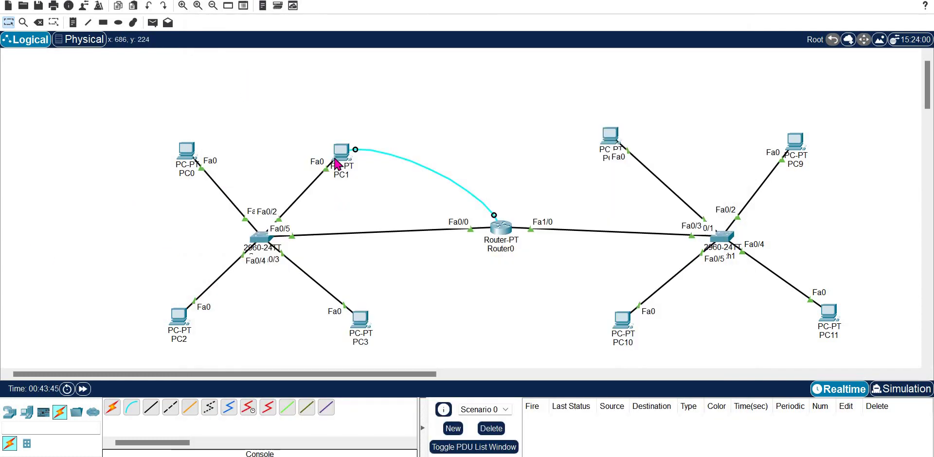
{"action": "left_click", "coordinate": [187, 152]}
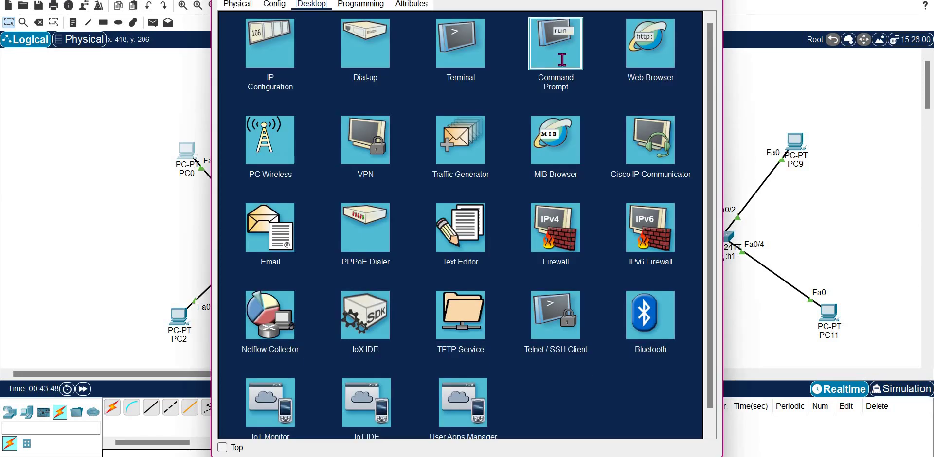
{"action": "left_click", "coordinate": [563, 66]}
{"action": "type", "text": "exit"}
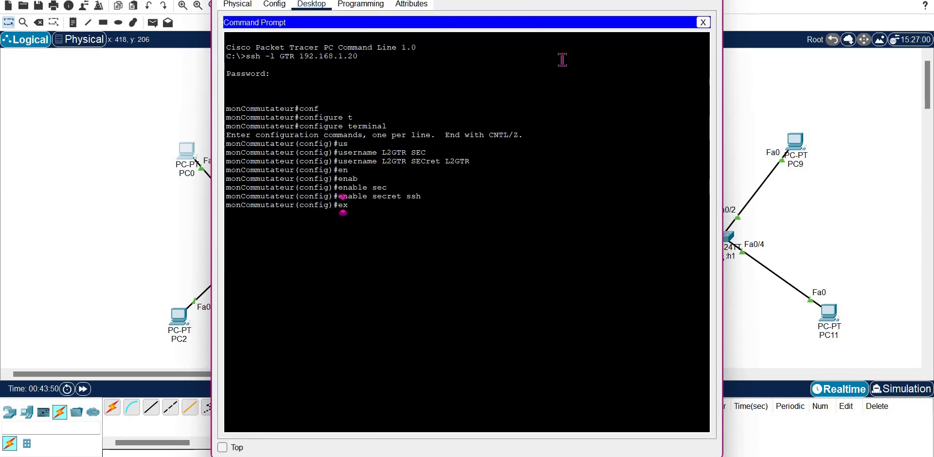
{"action": "key", "text": "Return"}
{"action": "type", "text": "exit"}
{"action": "key", "text": "Return"}
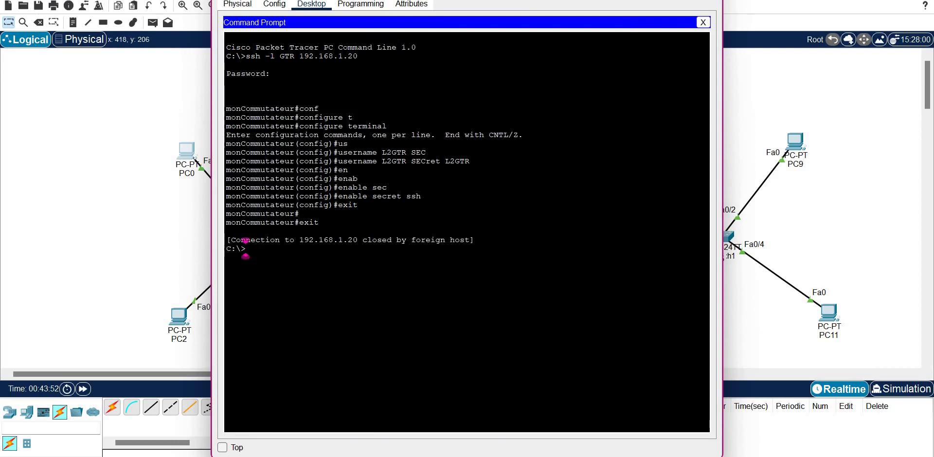
{"action": "left_click", "coordinate": [197, 341]}
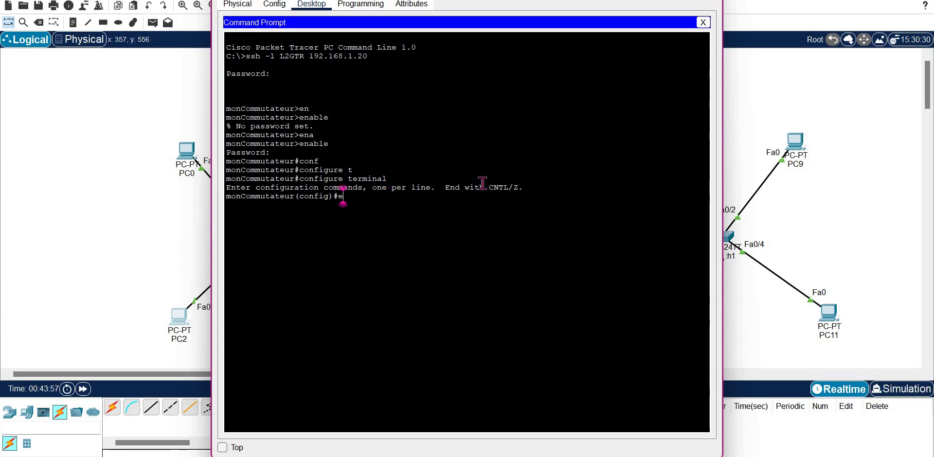
Step: End PC2's leftover SSH session to the switch and close its command line
{"action": "type", "text": "xit"}
{"action": "key", "text": "Return"}
{"action": "type", "text": "exit"}
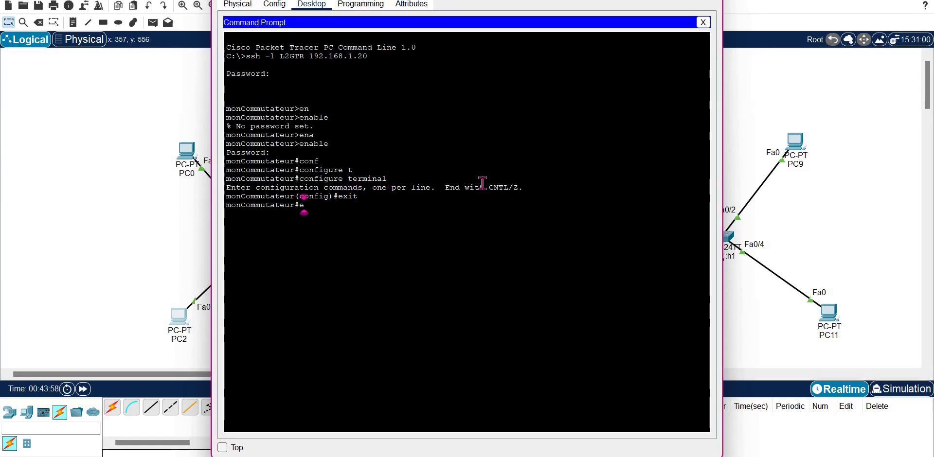
{"action": "key", "text": "Return"}
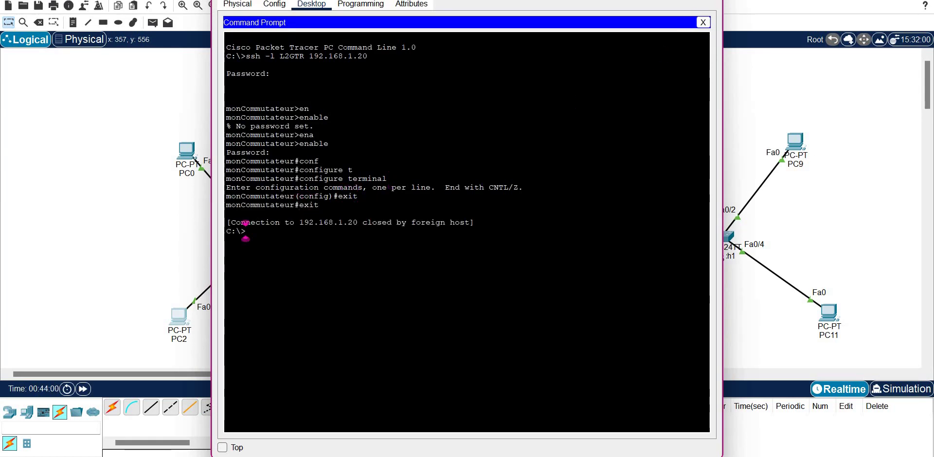
{"action": "left_click", "coordinate": [712, 1]}
Step: End PC1's SSH session to the switch, then bring up PC8's command line
{"action": "left_click", "coordinate": [336, 155]}
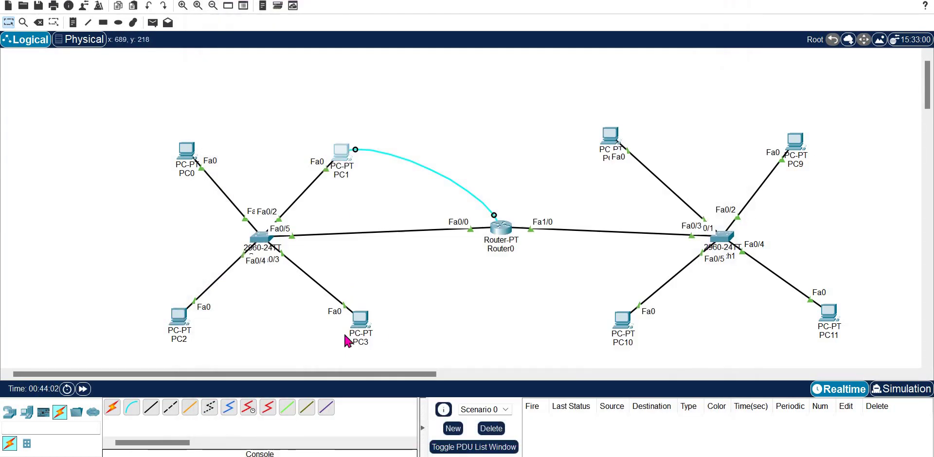
{"action": "left_click", "coordinate": [557, 57]}
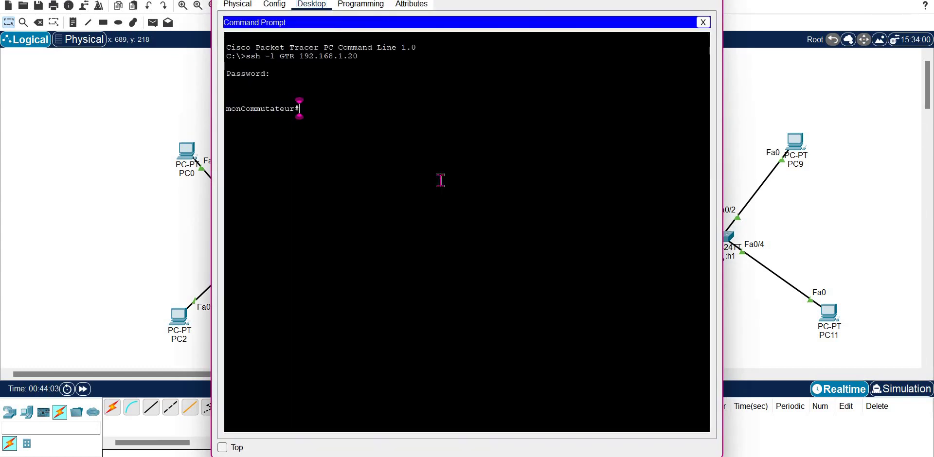
{"action": "type", "text": "exit"}
{"action": "key", "text": "Return"}
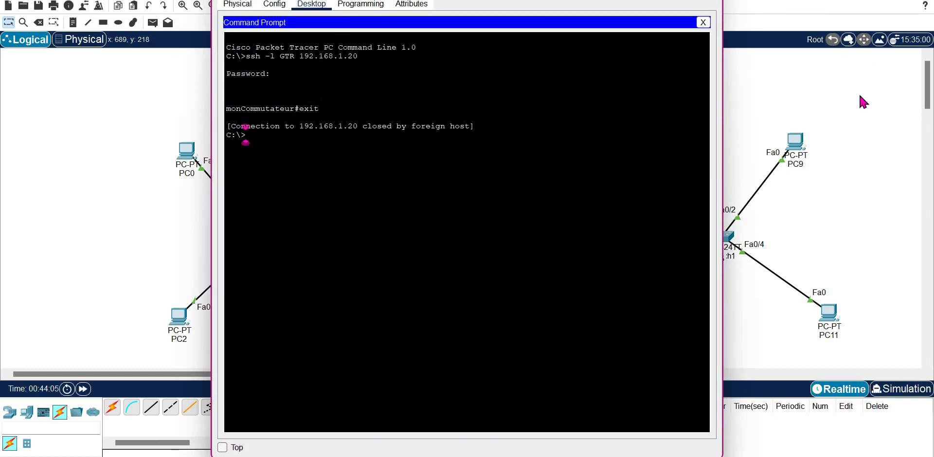
{"action": "left_click", "coordinate": [809, 104]}
{"action": "left_click", "coordinate": [606, 139]}
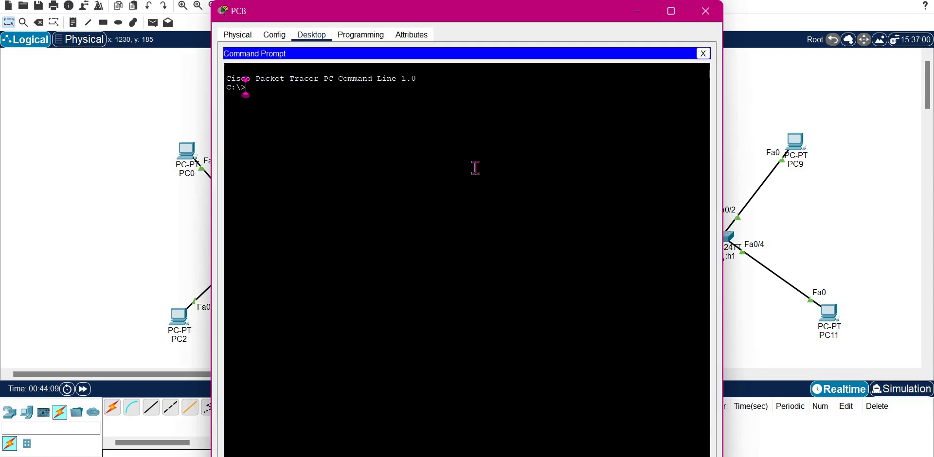
Step: Run ssh -l with the configured username to 192.168.1.20 from PC8 and confirm it times out
{"action": "type", "text": "ssh -l L2GTR "}
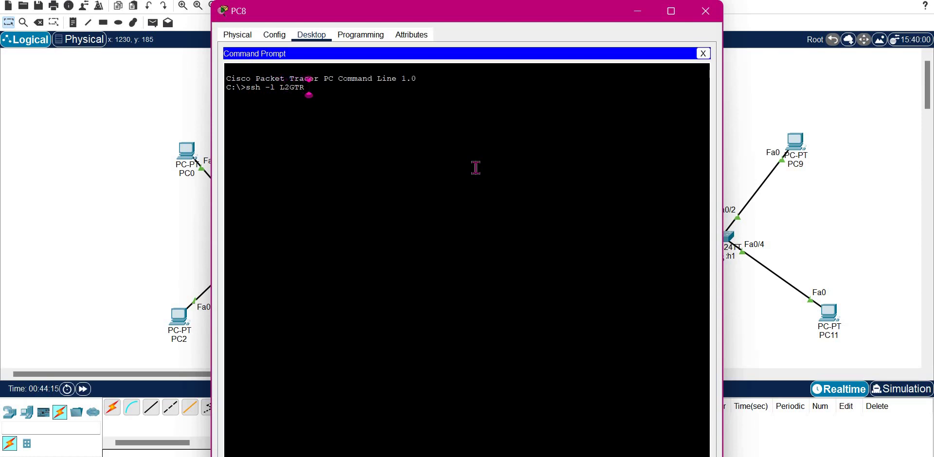
{"action": "type", "text": "192.168.1"}
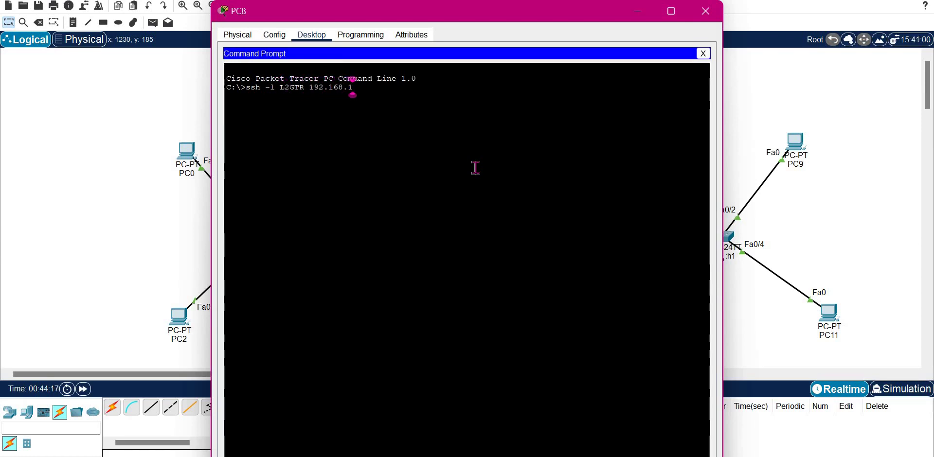
{"action": "type", "text": ".20"}
{"action": "key", "text": "Return"}
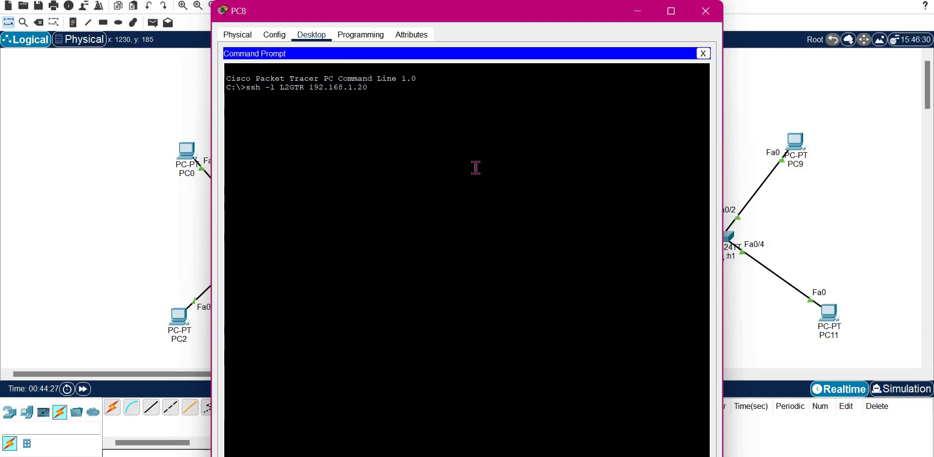
{"action": "left_click", "coordinate": [706, 11]}
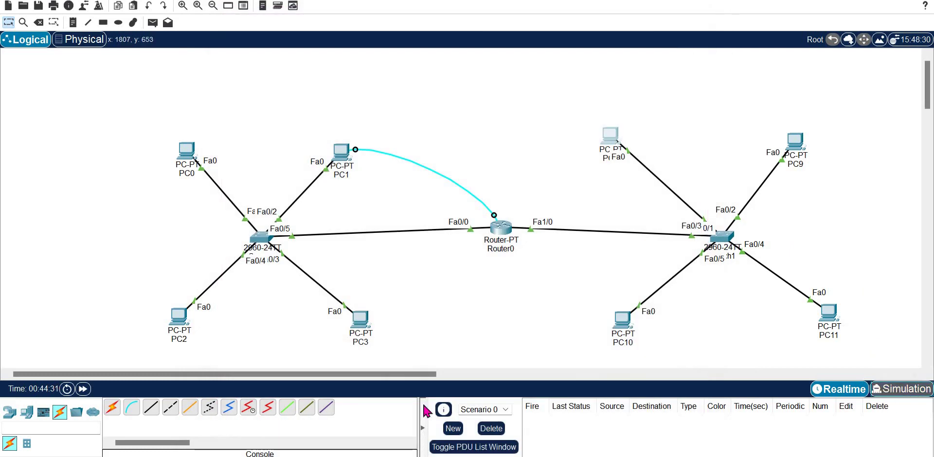
{"action": "left_click", "coordinate": [895, 388]}
Step: Clear the scenario's PDUs and rerun PC8's SSH command to 192.168.1.20 in Simulation mode
{"action": "left_click", "coordinate": [494, 432]}
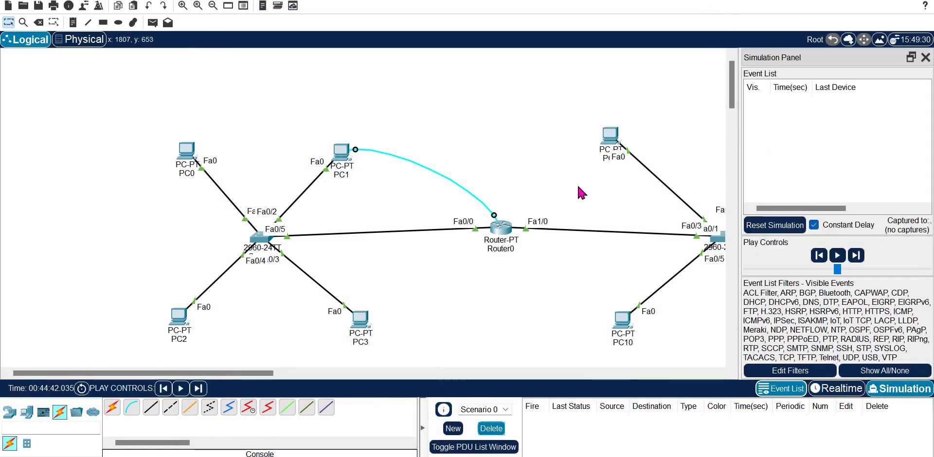
{"action": "left_click", "coordinate": [609, 136]}
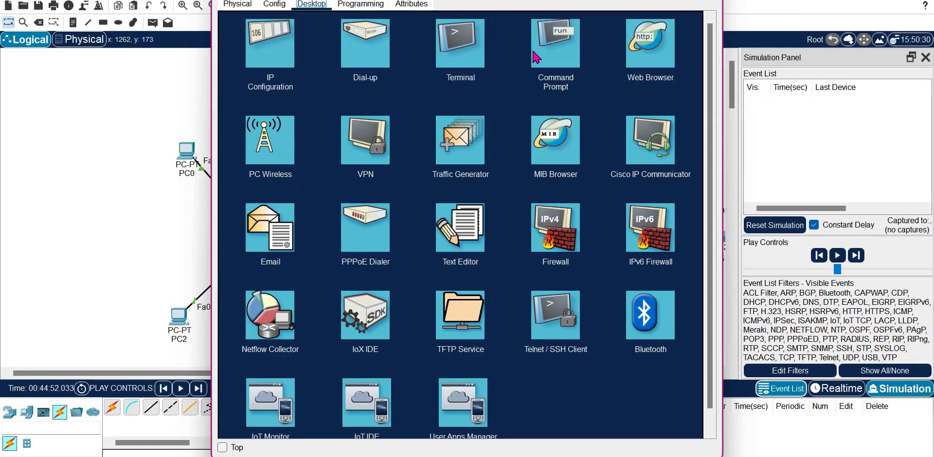
{"action": "left_click", "coordinate": [533, 50]}
{"action": "key", "text": "Up"}
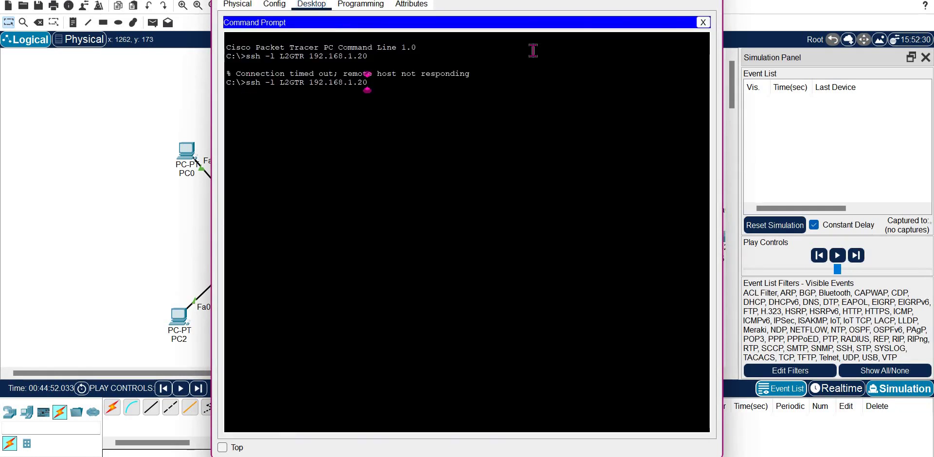
{"action": "key", "text": "Return"}
{"action": "left_click", "coordinate": [185, 110]}
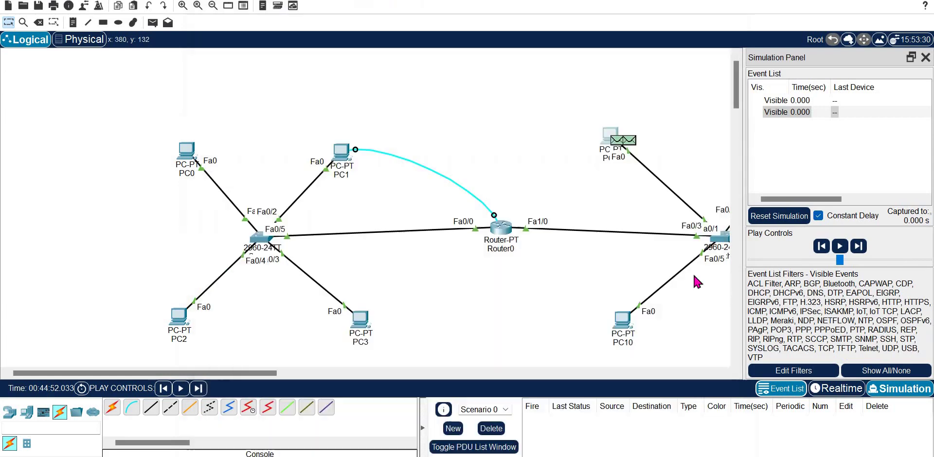
Step: Step the TCP packet from PC8 through Switch1 to Router0, then back to the Router0 event
{"action": "mouse_move", "coordinate": [621, 142]}
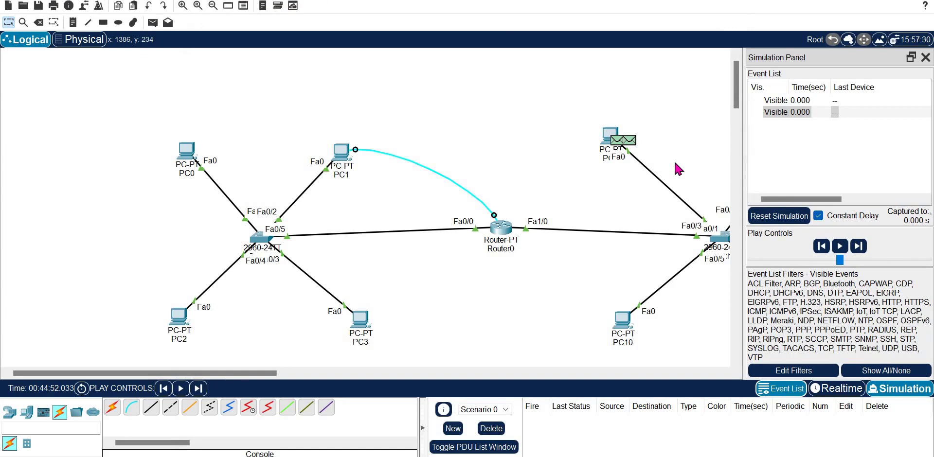
{"action": "left_click", "coordinate": [858, 247]}
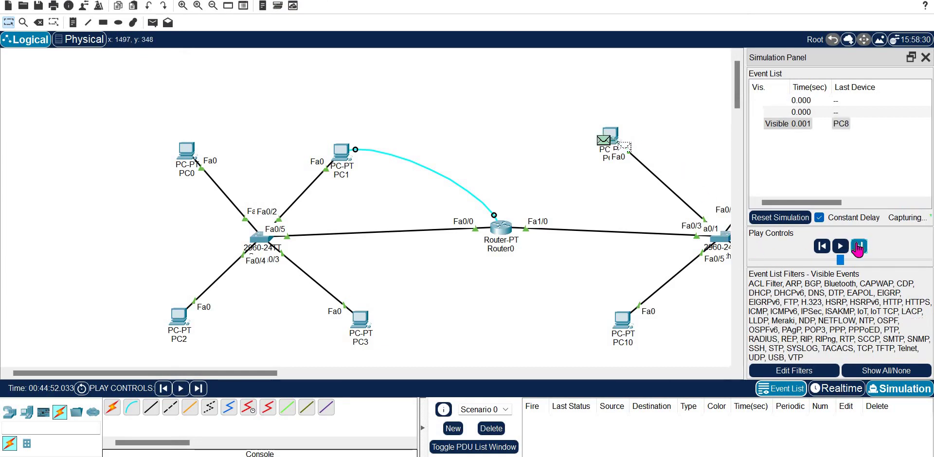
{"action": "left_click", "coordinate": [858, 247]}
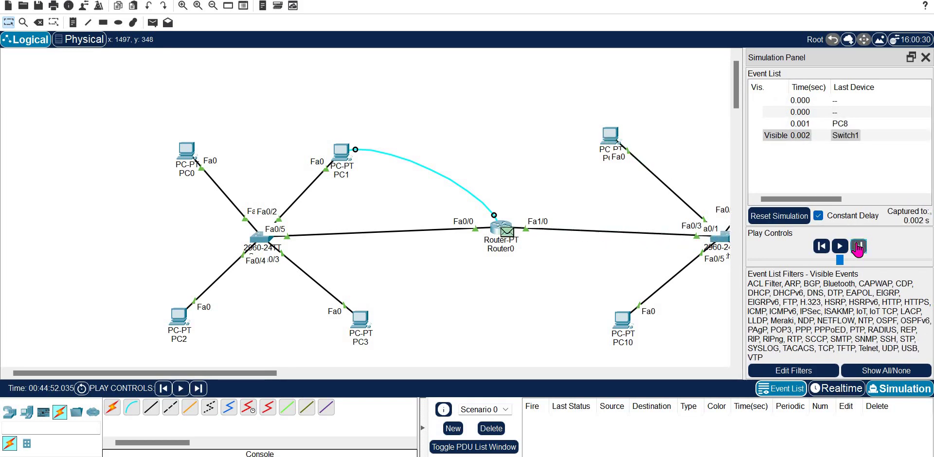
{"action": "left_click", "coordinate": [859, 247]}
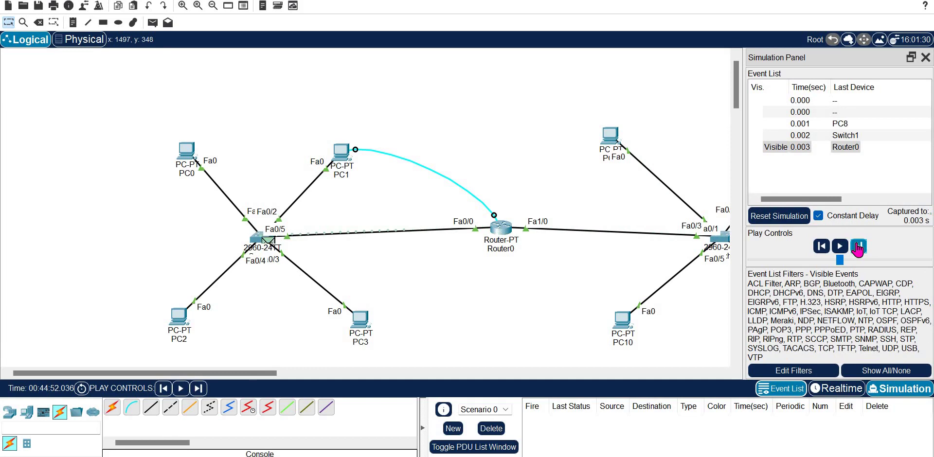
{"action": "left_click", "coordinate": [858, 247]}
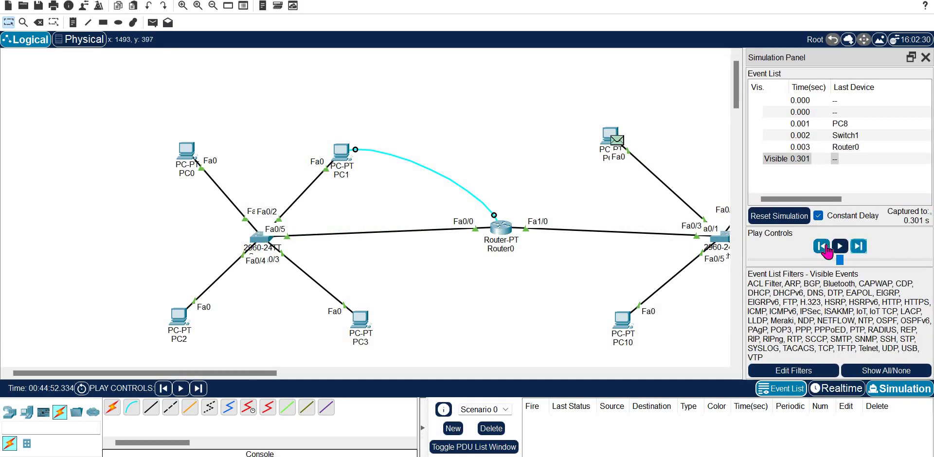
{"action": "left_click", "coordinate": [825, 247]}
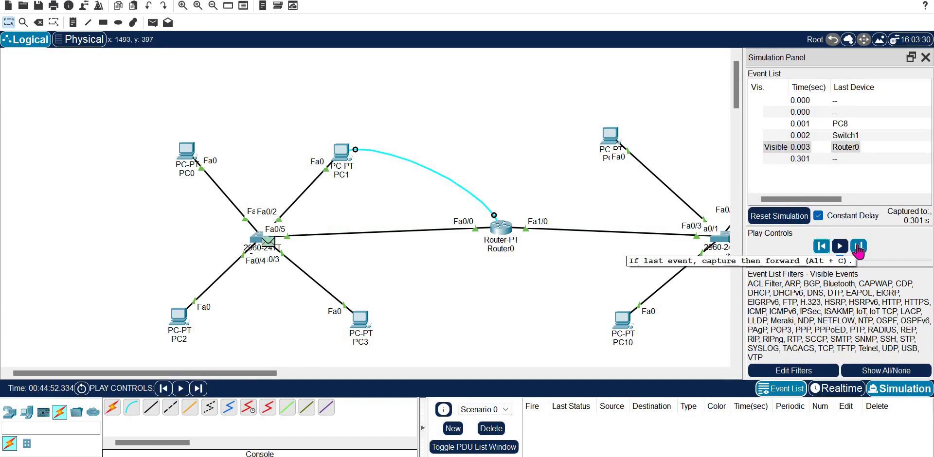
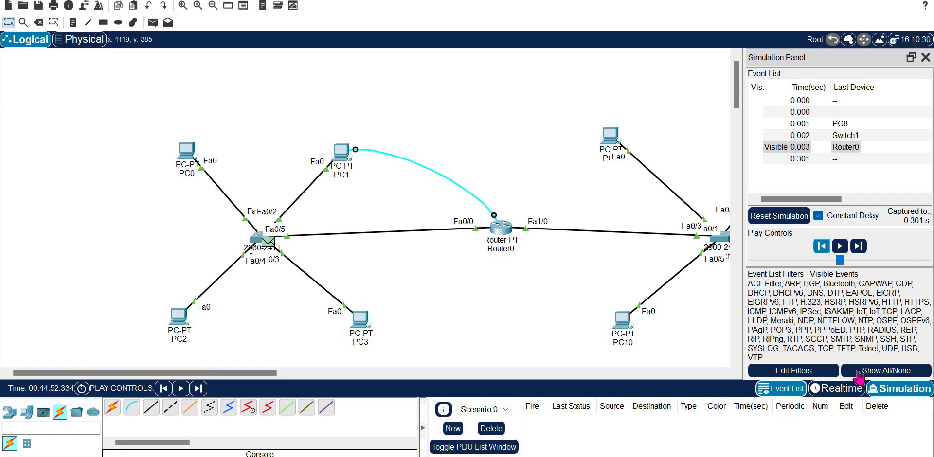
Step: Return to Realtime mode and bring up PC0's desktop applications
{"action": "left_click", "coordinate": [839, 389]}
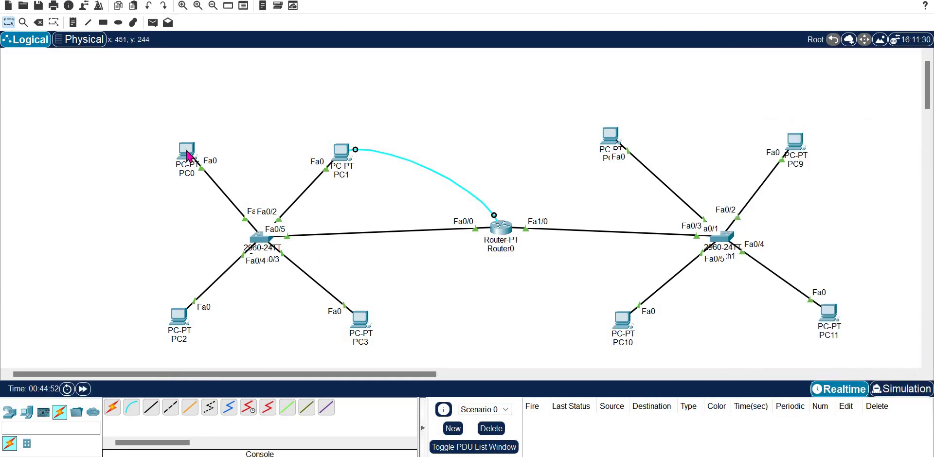
{"action": "left_click", "coordinate": [341, 152]}
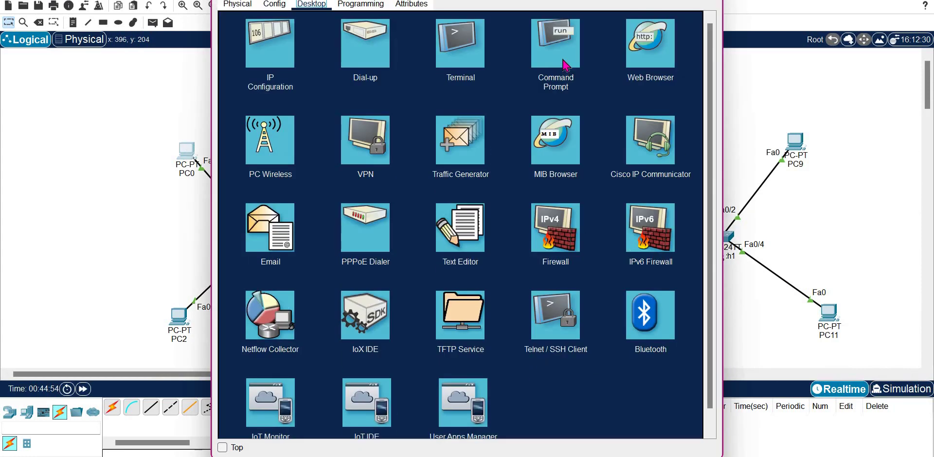
Step: From PC0's Command Prompt, rerun the SSH login to the switch at 192.168.1.20
{"action": "left_click", "coordinate": [565, 60]}
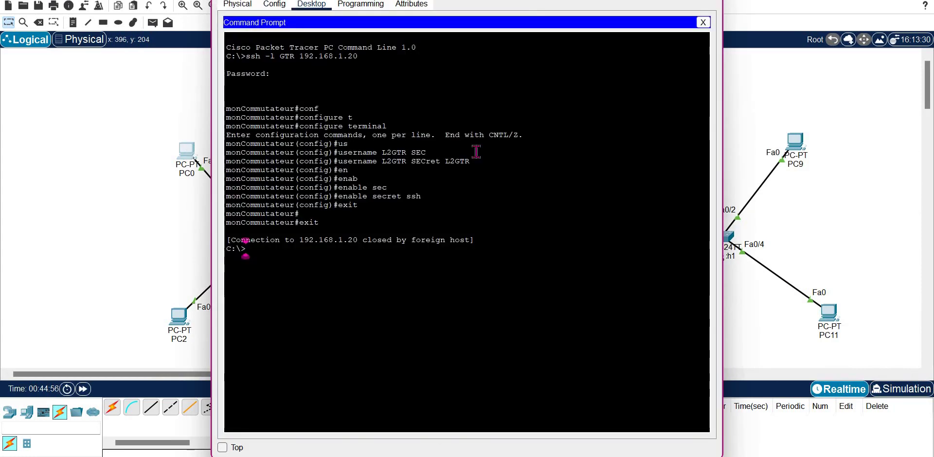
{"action": "key", "text": "Up"}
{"action": "key", "text": "Return"}
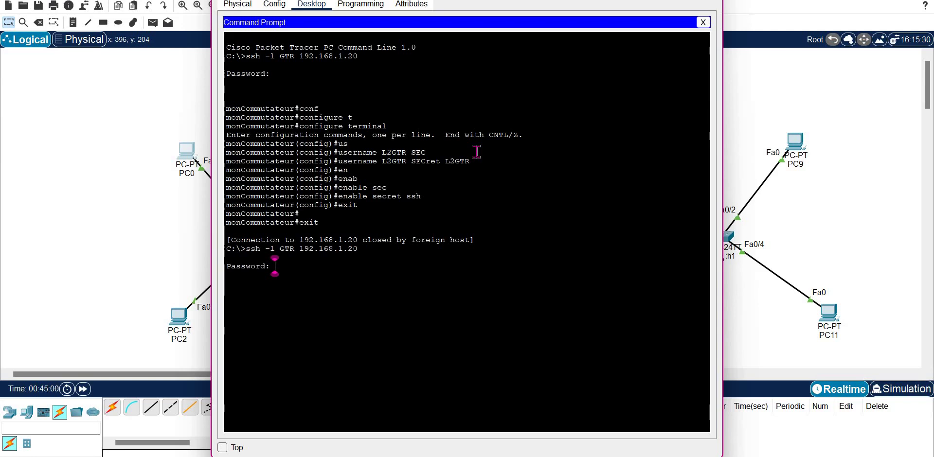
{"action": "key", "text": "Return"}
Step: In configure terminal, set the switch's ip default-gateway to 192.168.1.10, then close PC0's window
{"action": "type", "text": "CON"}
{"action": "key", "text": "Tab"}
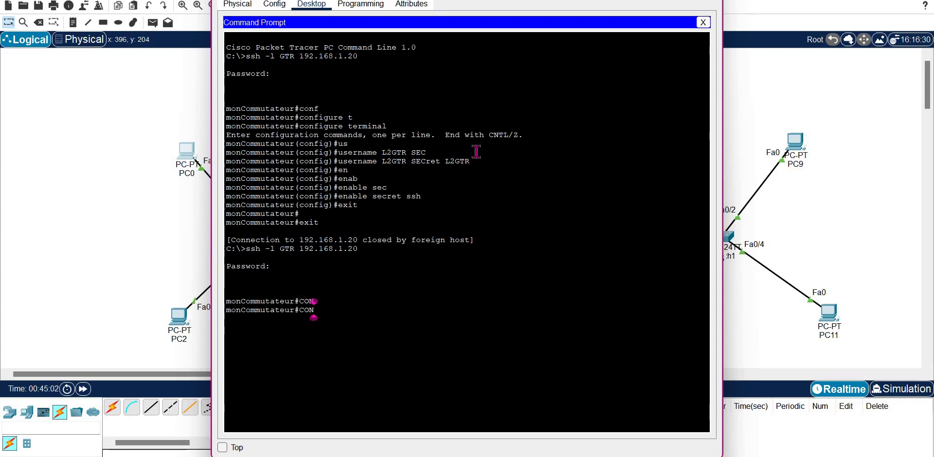
{"action": "type", "text": "F"}
{"action": "key", "text": "Tab"}
{"action": "type", "text": "T"}
{"action": "key", "text": "Tab"}
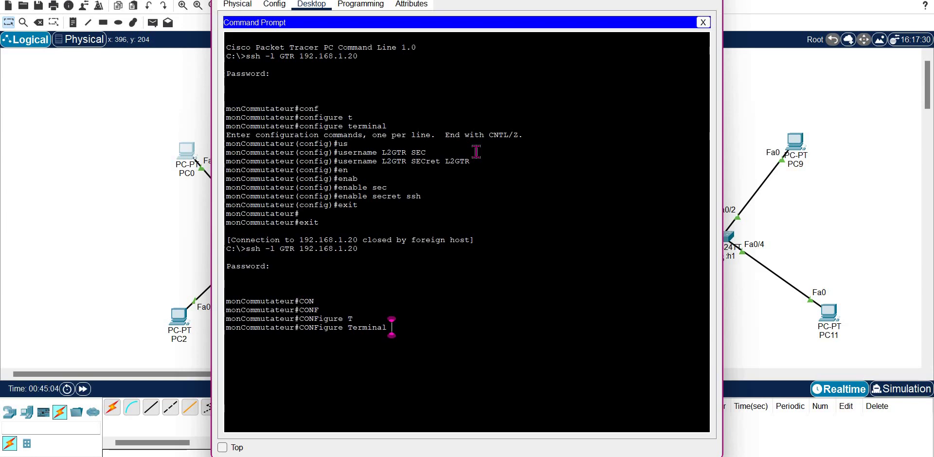
{"action": "key", "text": "Return"}
{"action": "type", "text": "ip"}
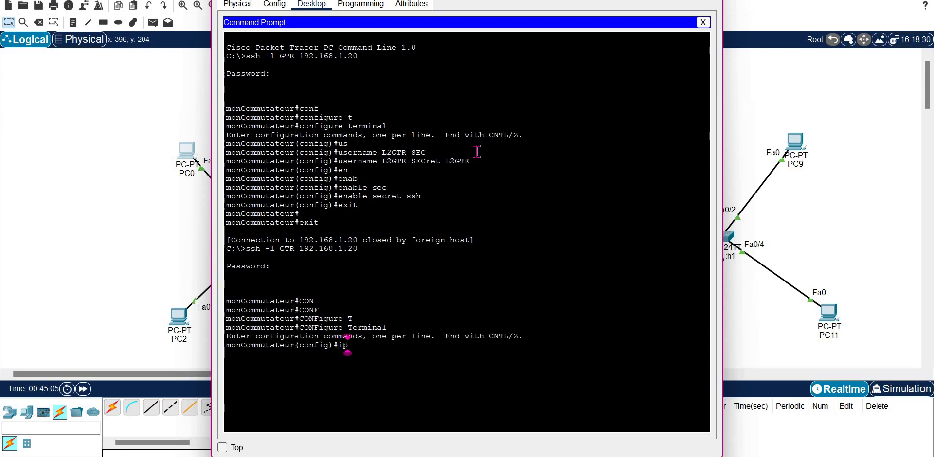
{"action": "type", "text": " defaul"}
{"action": "key", "text": "Tab"}
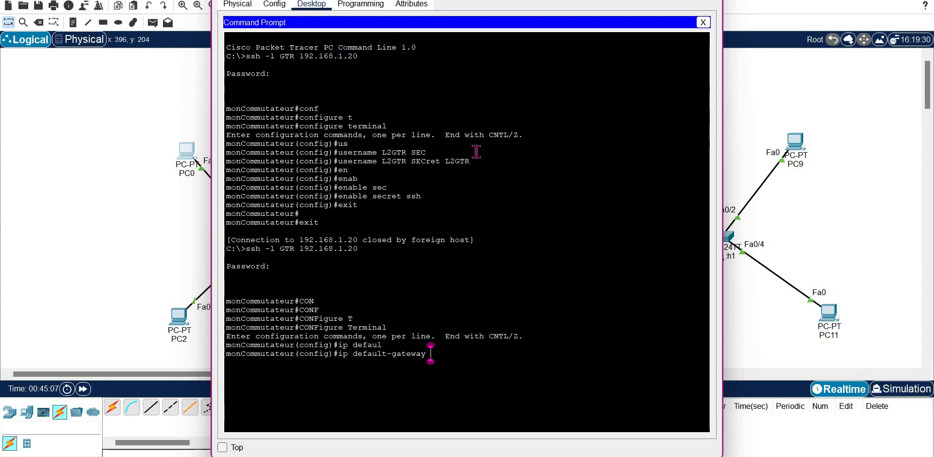
{"action": "type", "text": "192.16"}
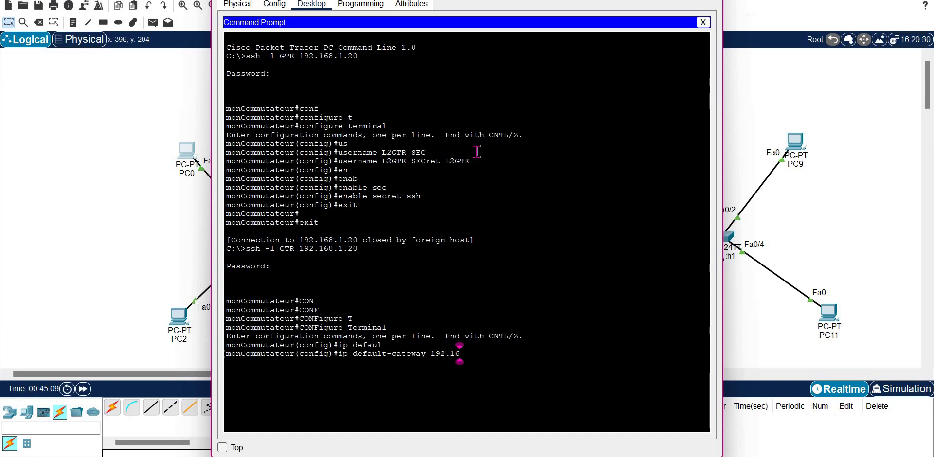
{"action": "type", "text": "8.1.10"}
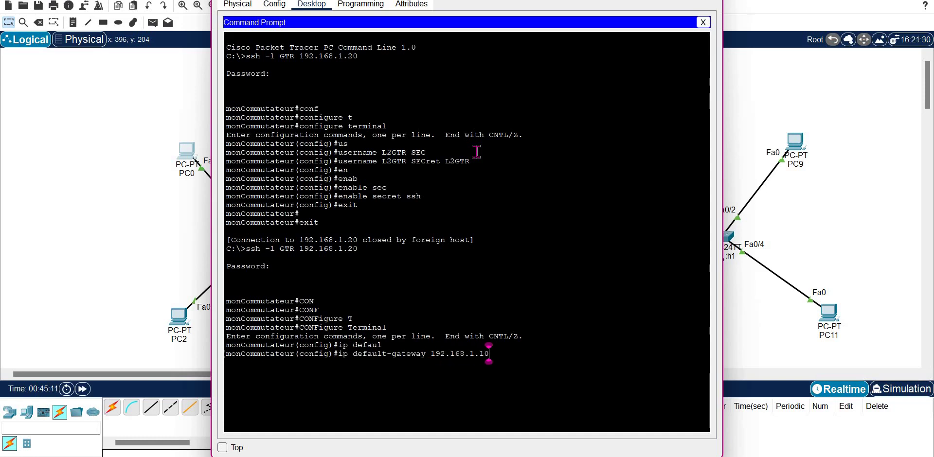
{"action": "key", "text": "Return"}
{"action": "left_click", "coordinate": [156, 139]}
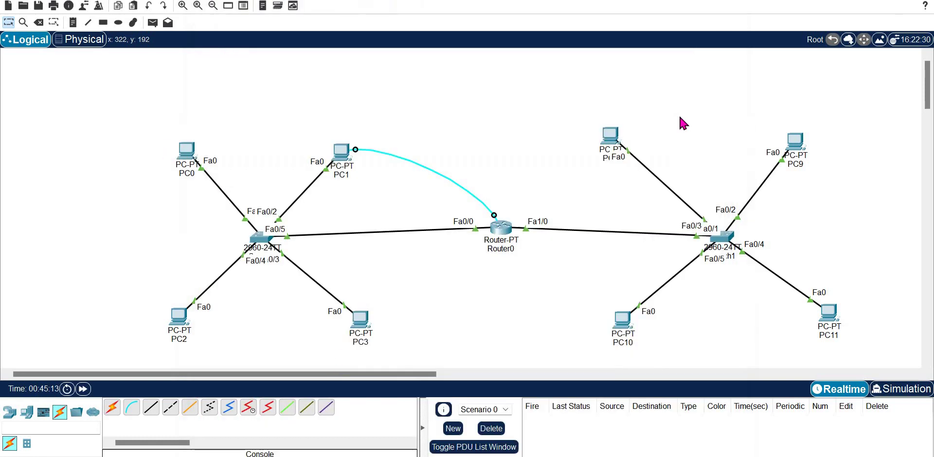
Step: From another PC's Command Prompt, SSH to 192.168.1.20 and enter privileged mode with the enable secret
{"action": "left_click", "coordinate": [611, 132]}
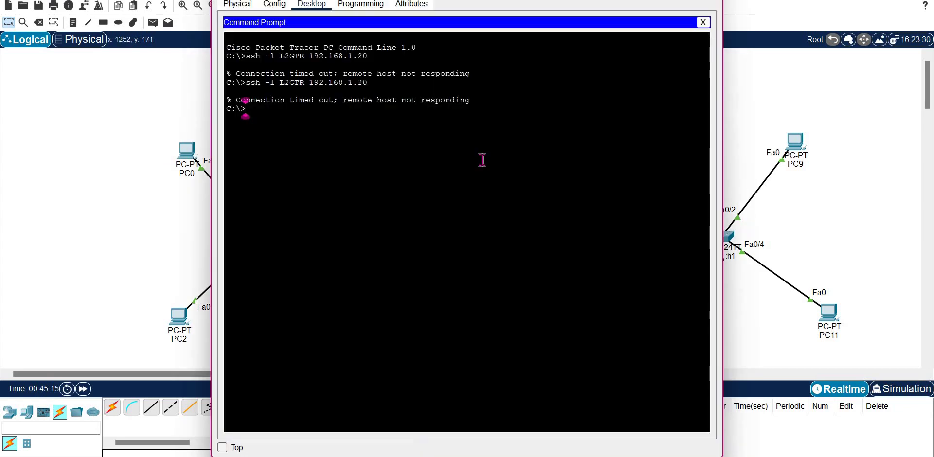
{"action": "key", "text": "Up"}
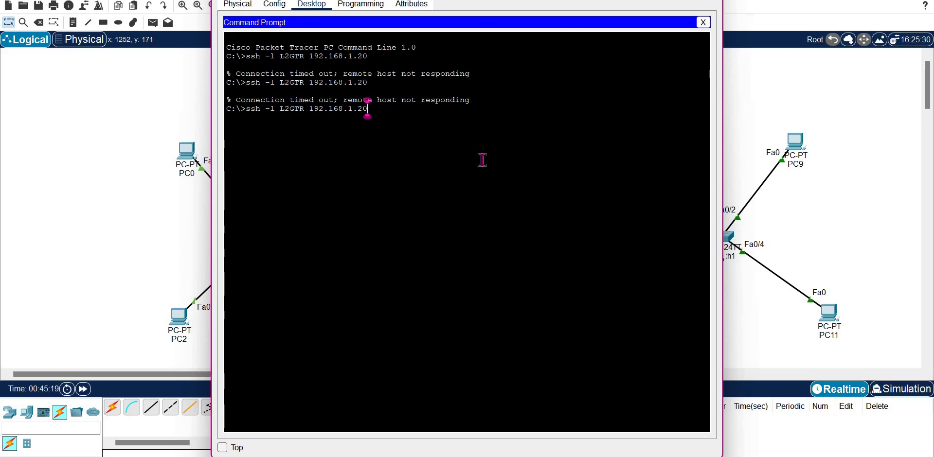
{"action": "key", "text": "Return"}
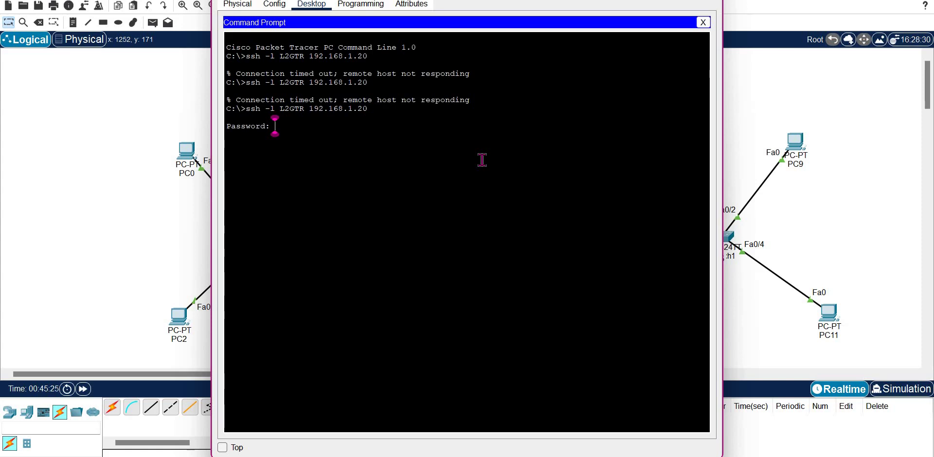
{"action": "key", "text": "Return"}
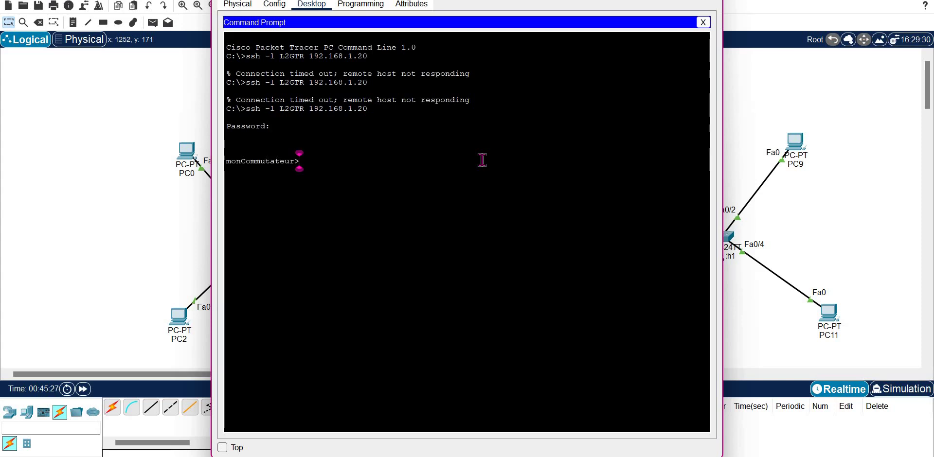
{"action": "type", "text": "EN"}
{"action": "key", "text": "Tab"}
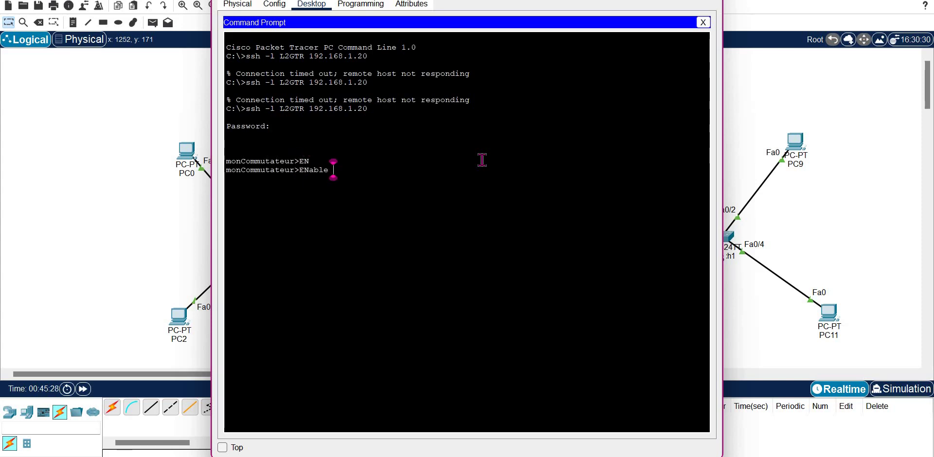
{"action": "key", "text": "Return"}
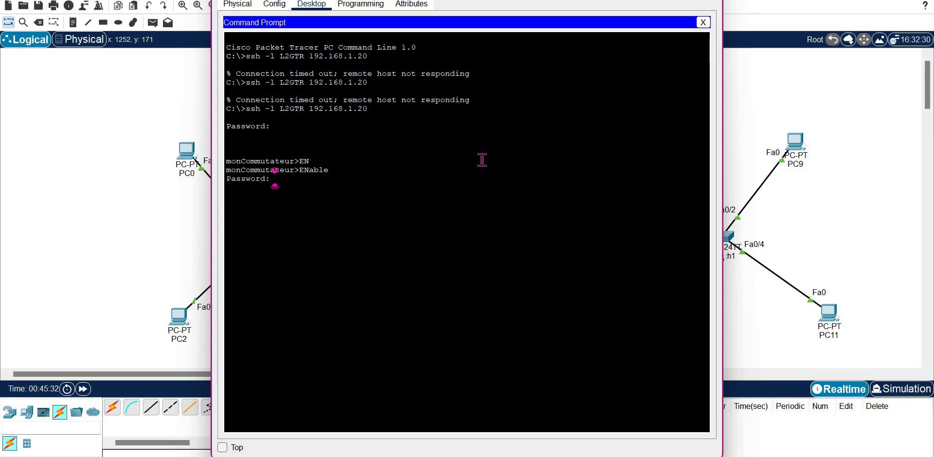
{"action": "key", "text": "Return"}
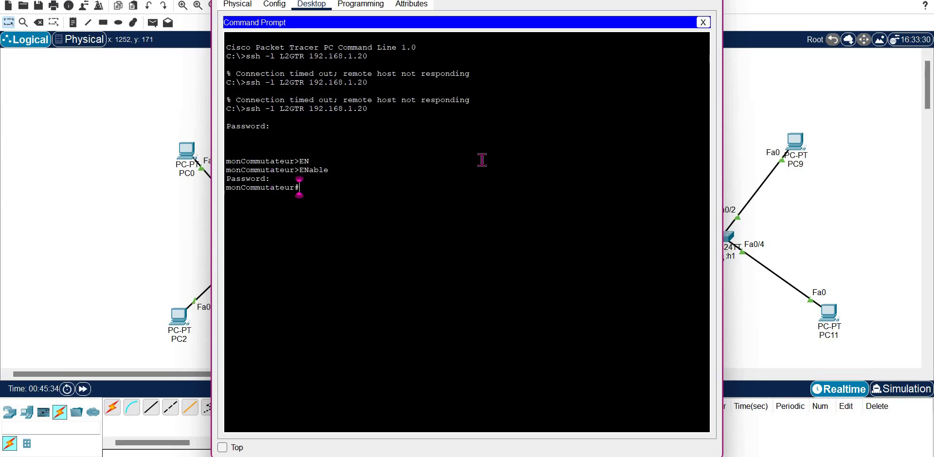
Step: Enter configure terminal on the switch, then close the PC's window
{"action": "type", "text": "con"}
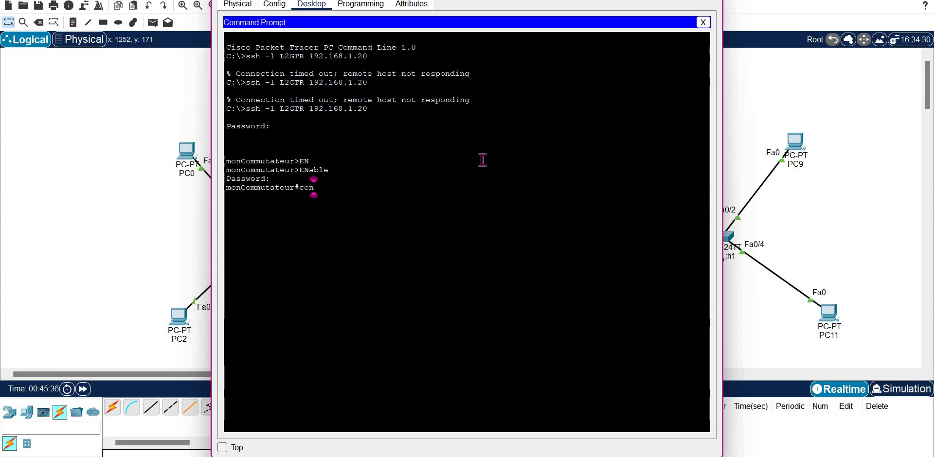
{"action": "key", "text": "Tab"}
{"action": "type", "text": "f"}
{"action": "key", "text": "Tab"}
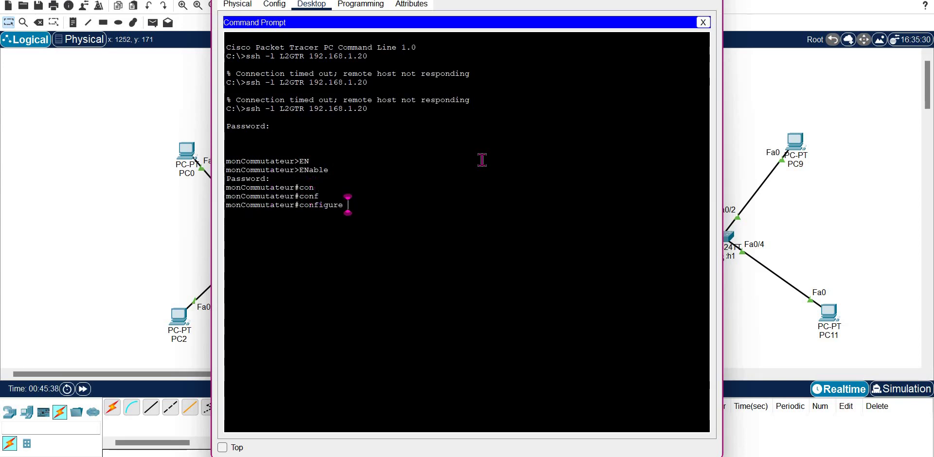
{"action": "type", "text": "t"}
{"action": "key", "text": "Tab"}
{"action": "key", "text": "Return"}
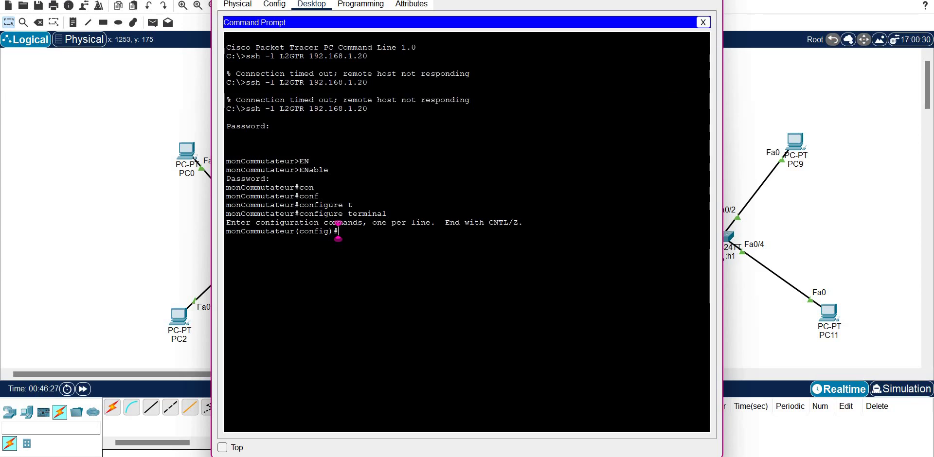
{"action": "key", "text": "alt+F4"}
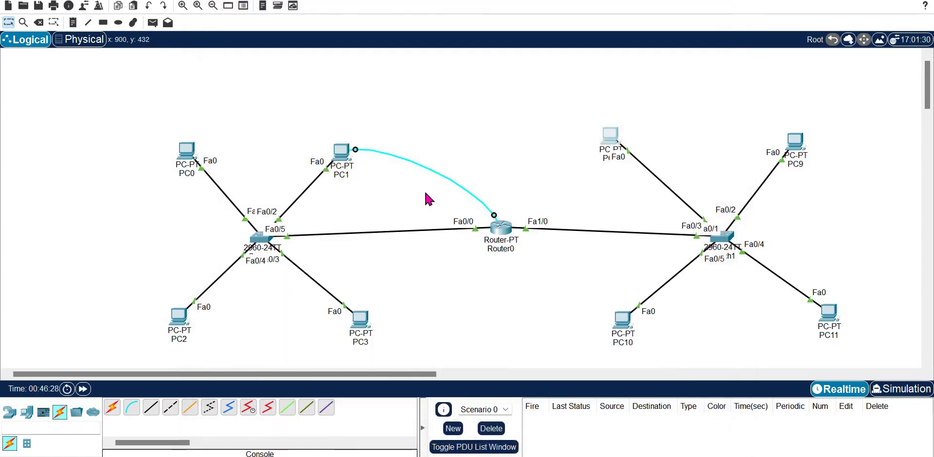
Step: Open PC1's console Terminal to the router with default connection settings
{"action": "left_click", "coordinate": [349, 156]}
{"action": "left_click", "coordinate": [467, 71]}
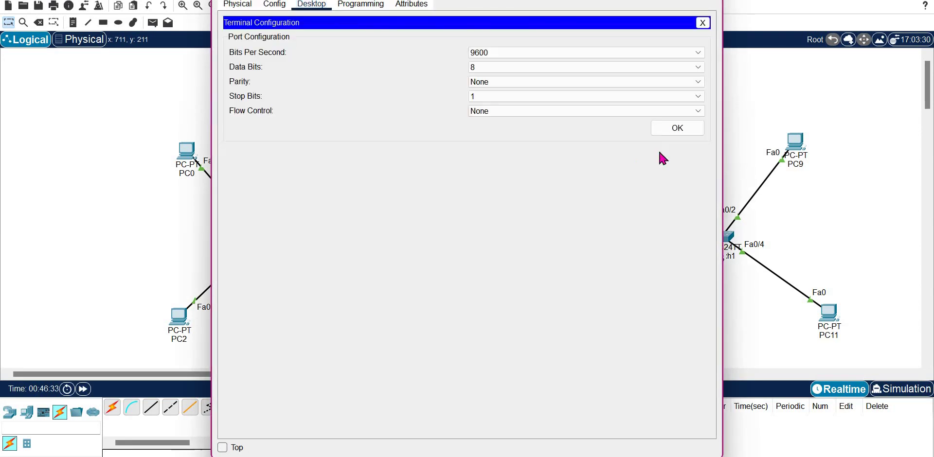
{"action": "left_click", "coordinate": [677, 128]}
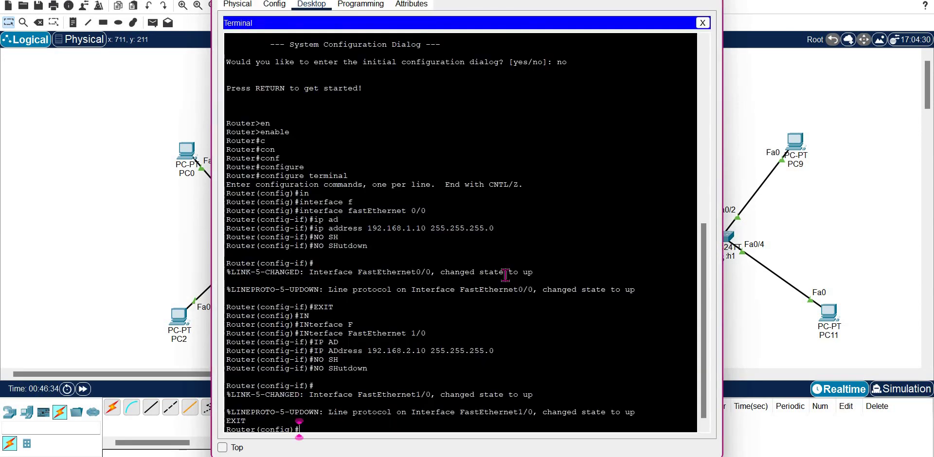
{"action": "key", "text": "Return"}
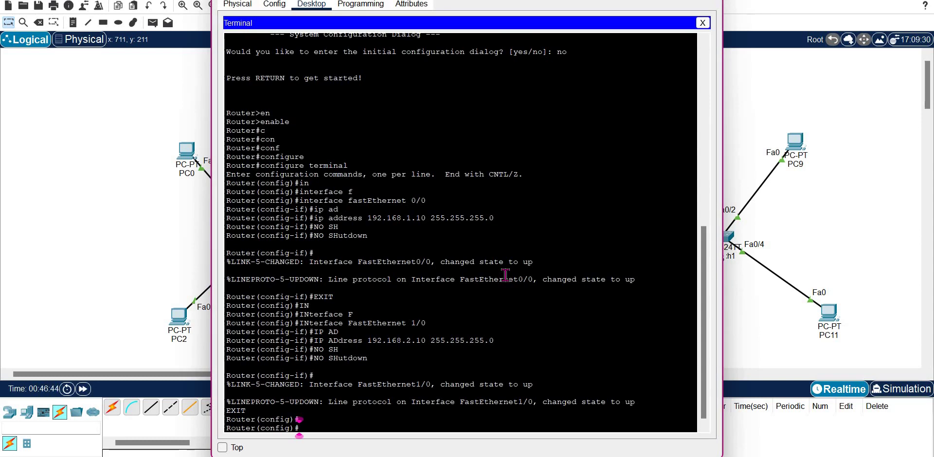
Step: Name the router monRouteur and set its ip domain-name to L3GTR.DZ
{"action": "type", "text": "ho"}
{"action": "key", "text": "Tab"}
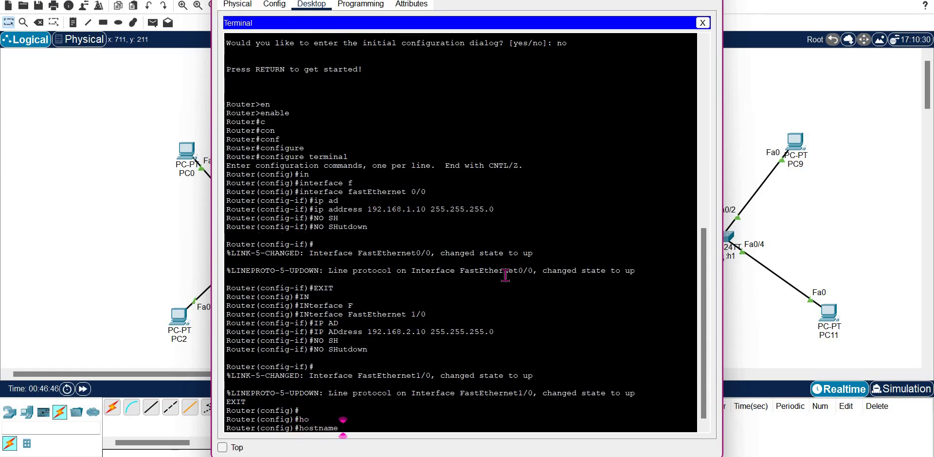
{"action": "type", "text": "monR"}
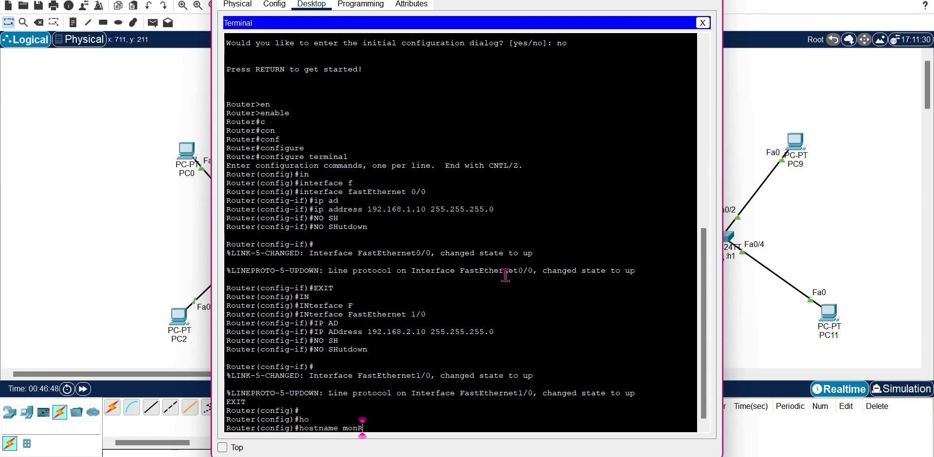
{"action": "type", "text": "outeur"}
{"action": "key", "text": "Return"}
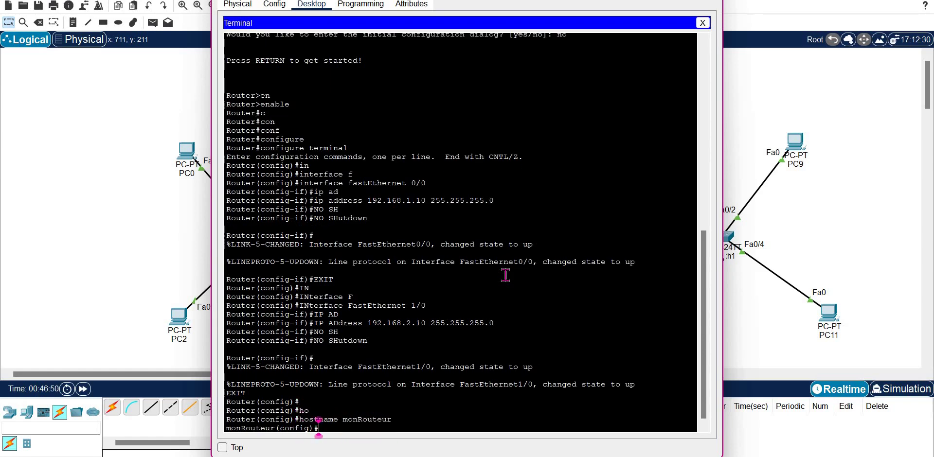
{"action": "type", "text": "ip domain-n"}
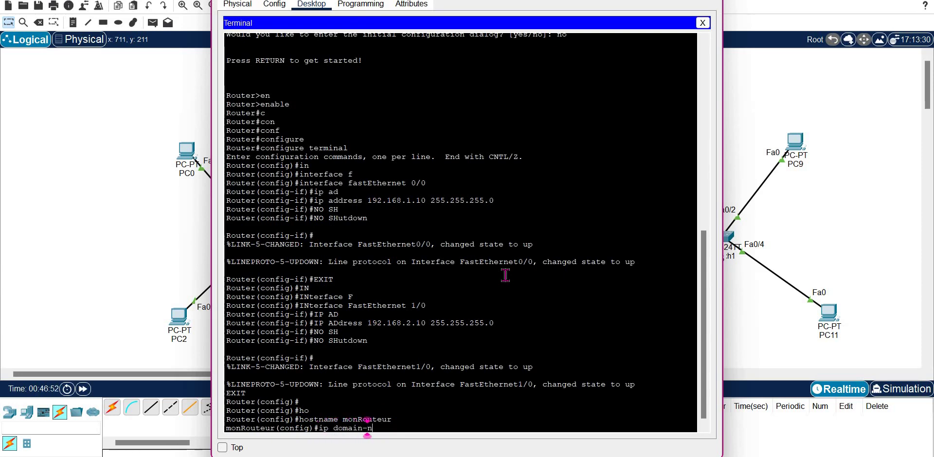
{"action": "key", "text": "Tab"}
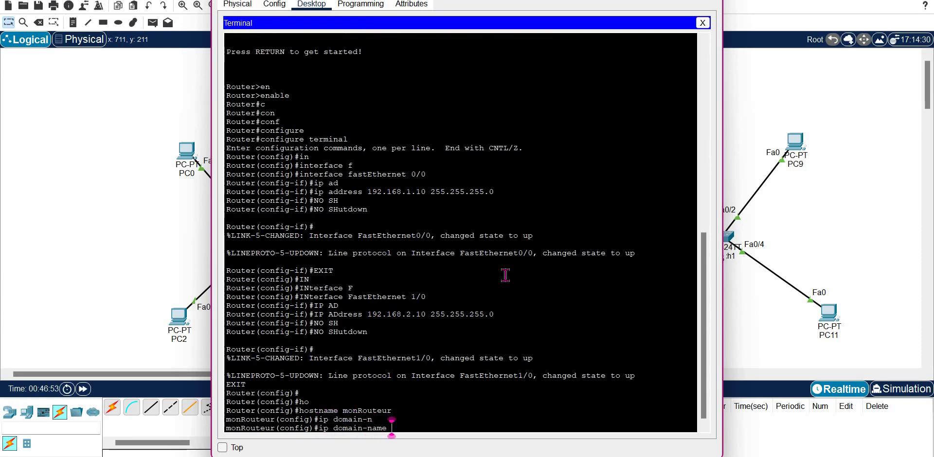
{"action": "type", "text": "L3GTR.DZ"}
{"action": "key", "text": "Return"}
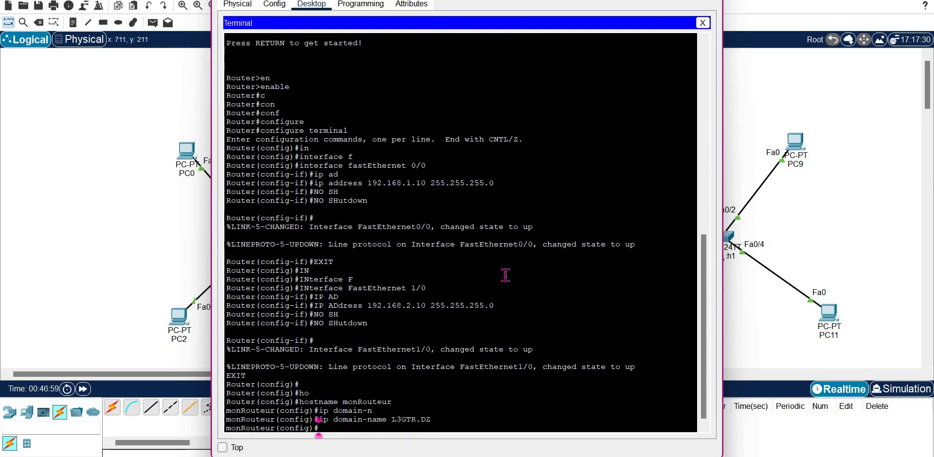
Step: Run crypto key generate rsa with a 2048-bit modulus
{"action": "type", "text": "cry"}
{"action": "key", "text": "Tab"}
{"action": "type", "text": "k"}
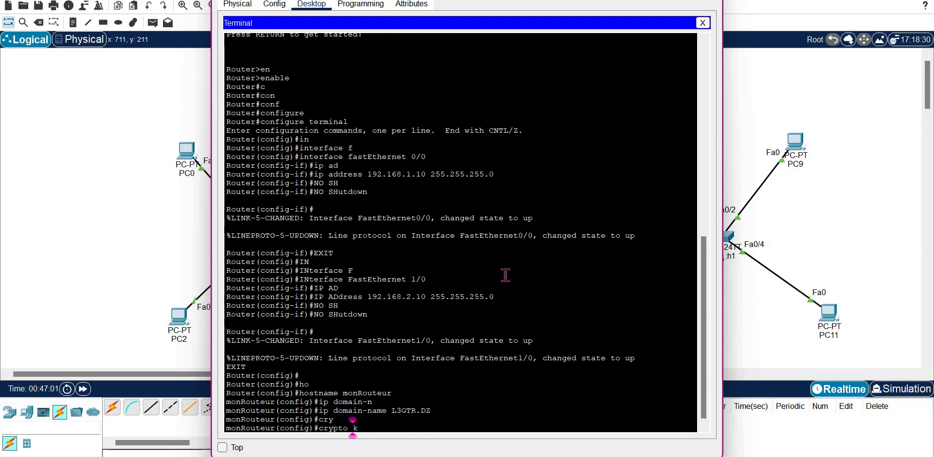
{"action": "key", "text": "Tab"}
{"action": "type", "text": "g"}
{"action": "key", "text": "Tab"}
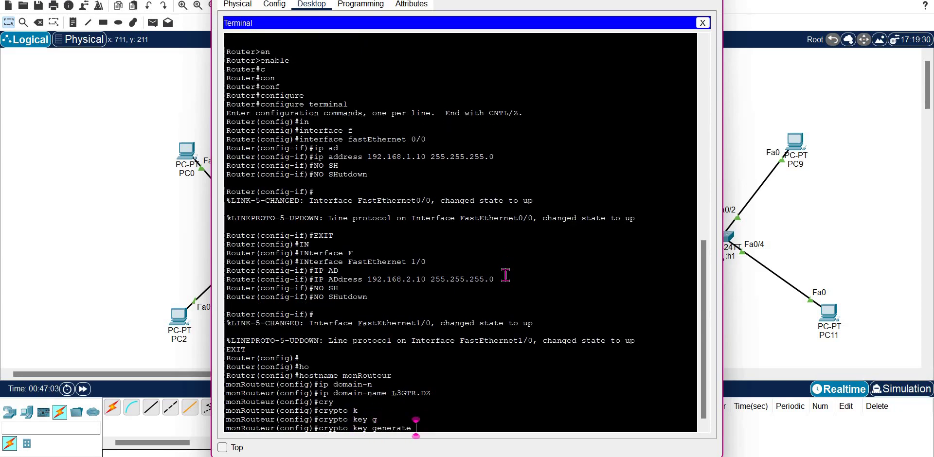
{"action": "type", "text": "r"}
{"action": "key", "text": "Tab"}
{"action": "key", "text": "Return"}
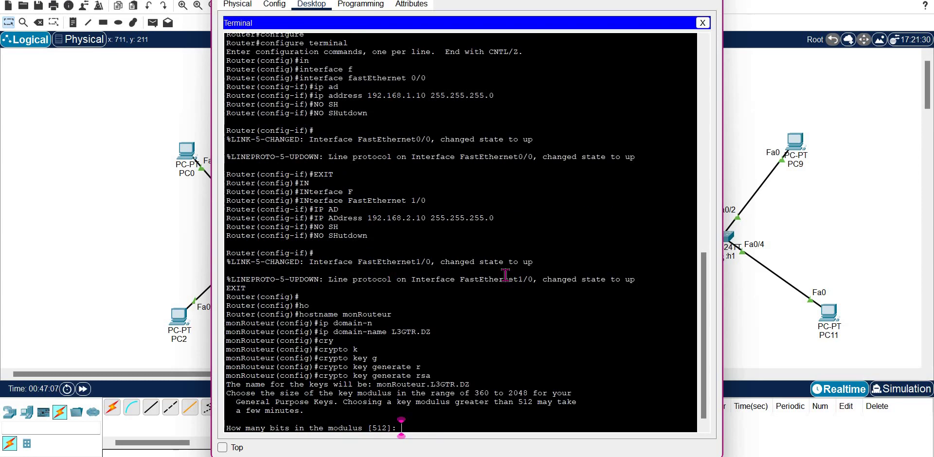
{"action": "type", "text": "2048"}
{"action": "key", "text": "Return"}
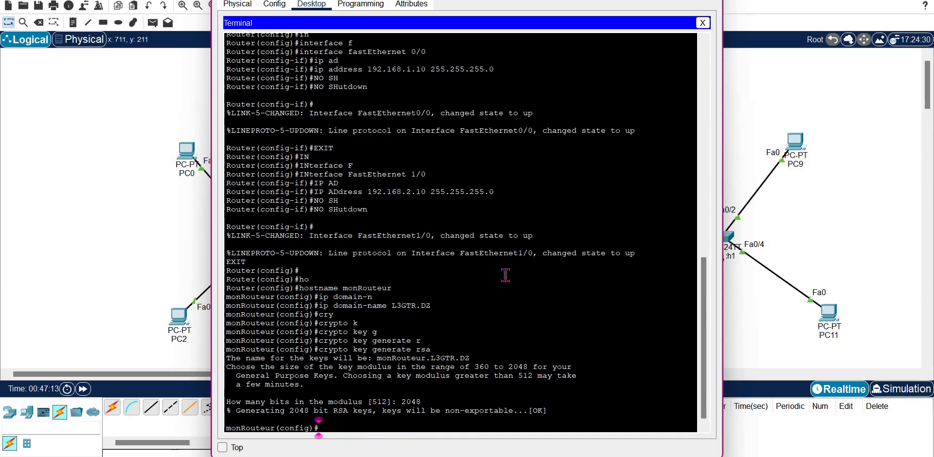
Step: Create a local username on the router with a secret password
{"action": "type", "text": "username "}
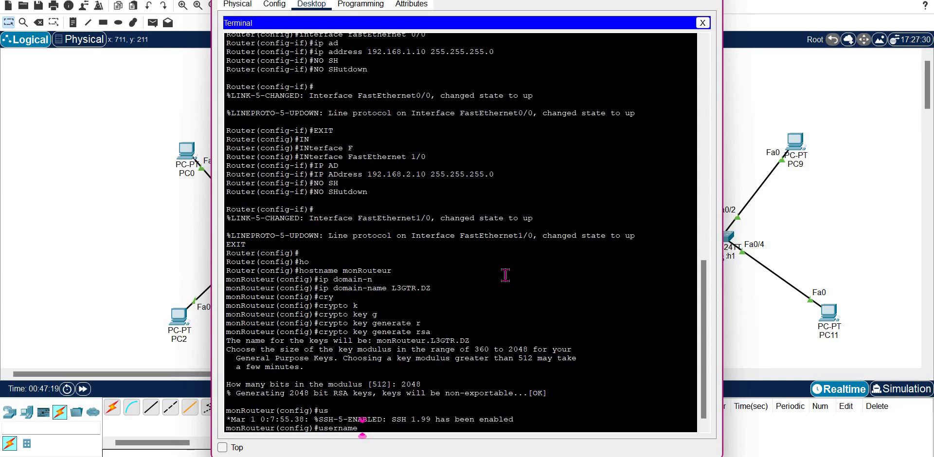
{"action": "type", "text": "sshR"}
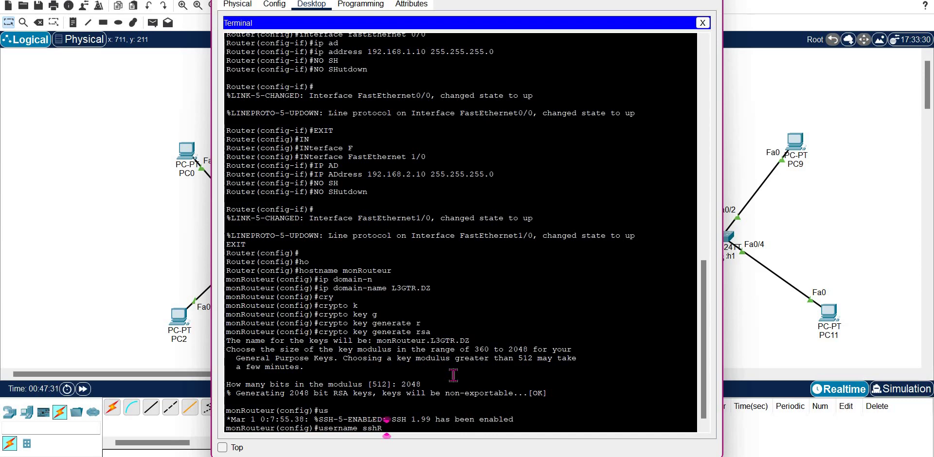
{"action": "type", "text": "se"}
{"action": "key", "text": "Tab"}
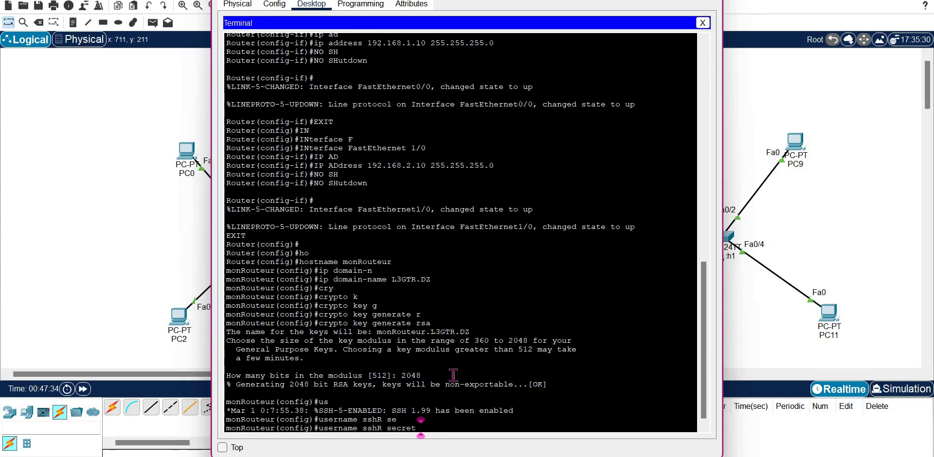
{"action": "type", "text": "sshR"}
{"action": "key", "text": "Return"}
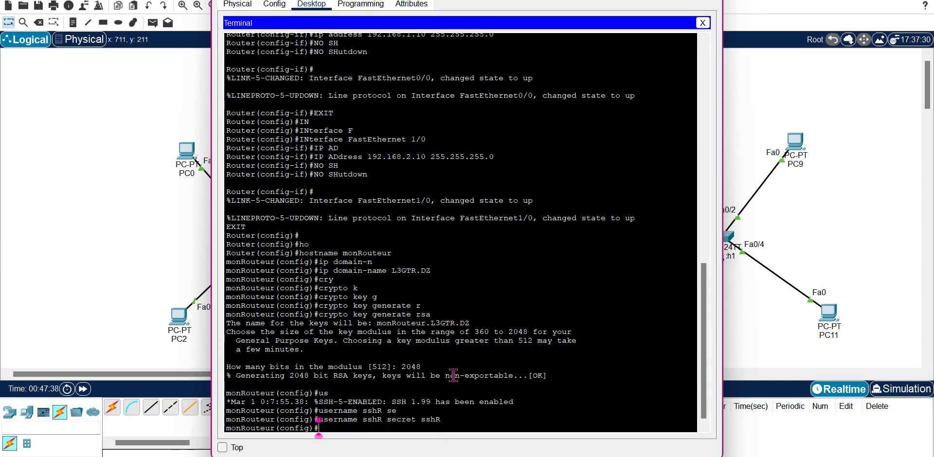
Step: Configure line vty 0 1 with transport input ssh
{"action": "type", "text": "line"}
{"action": "key", "text": "Tab"}
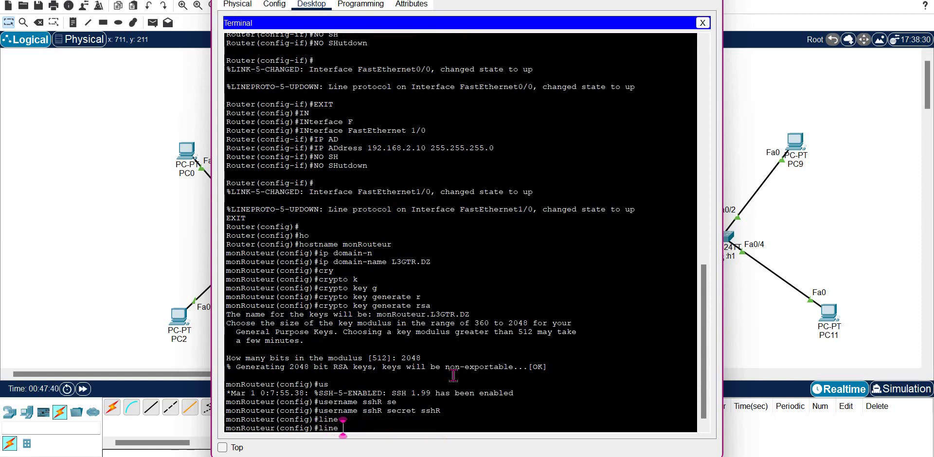
{"action": "type", "text": "v"}
{"action": "key", "text": "Tab"}
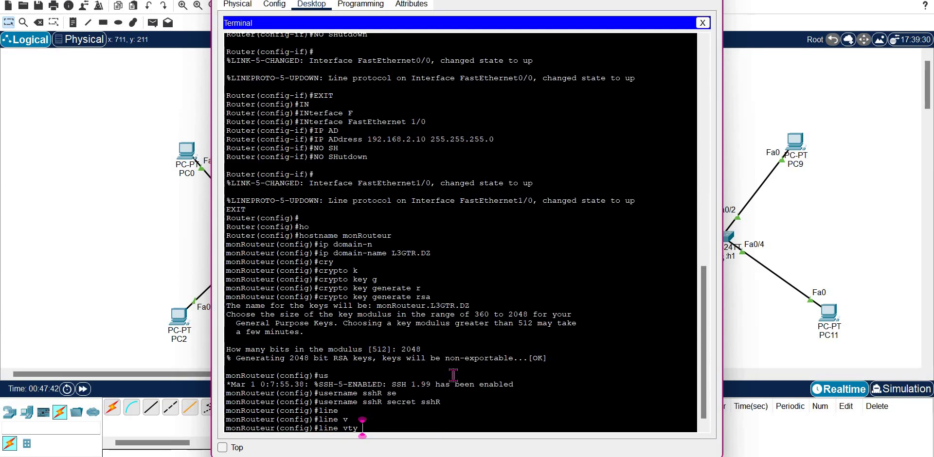
{"action": "type", "text": "0 1"}
{"action": "key", "text": "Return"}
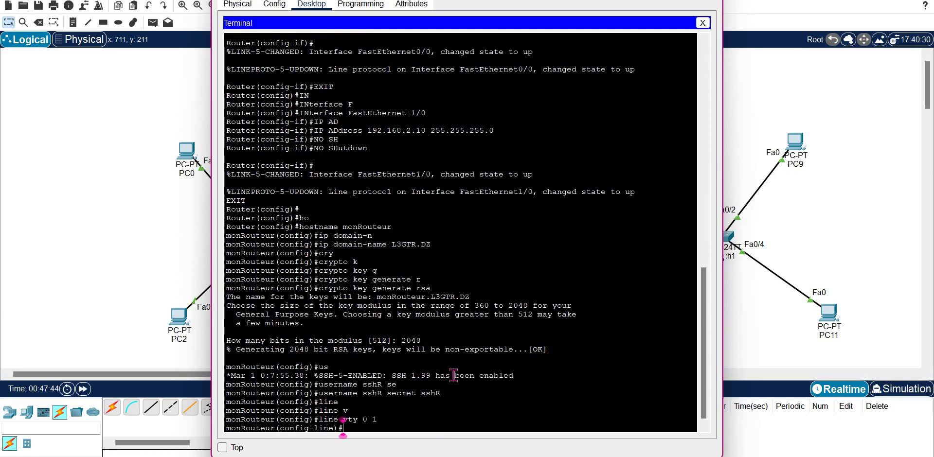
{"action": "type", "text": "tr"}
{"action": "key", "text": "Tab"}
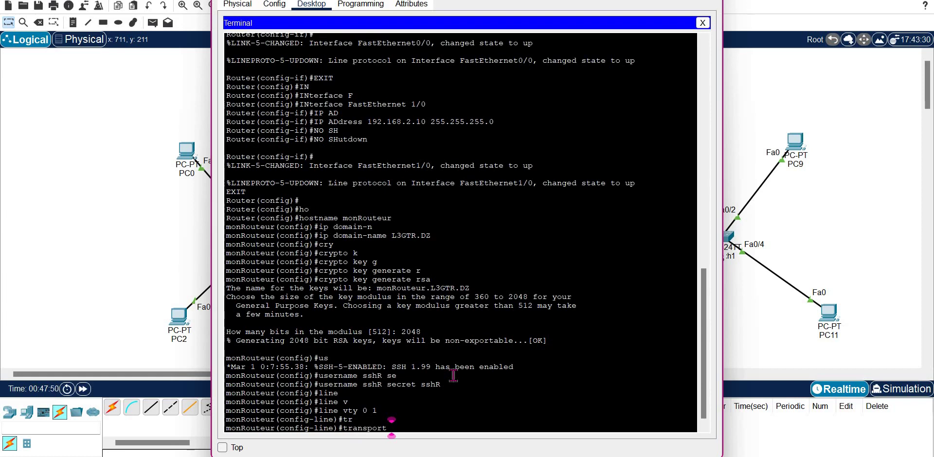
{"action": "type", "text": "i"}
{"action": "key", "text": "Tab"}
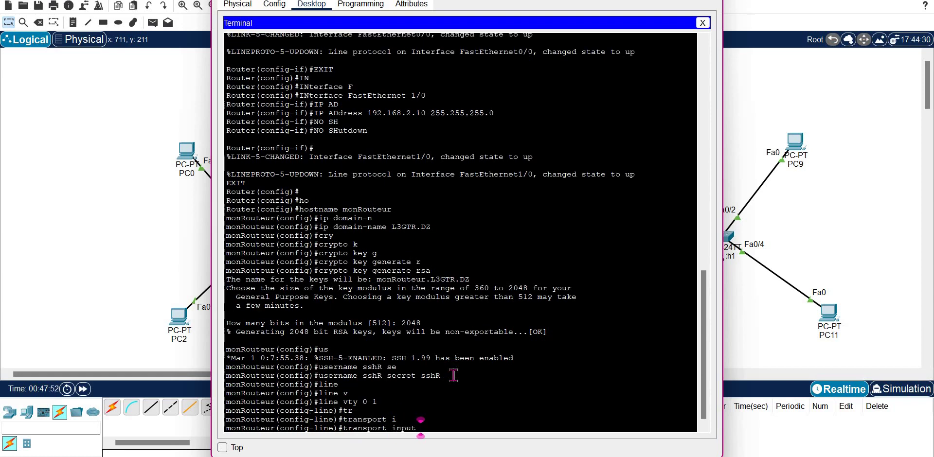
{"action": "type", "text": "ssh"}
{"action": "key", "text": "Return"}
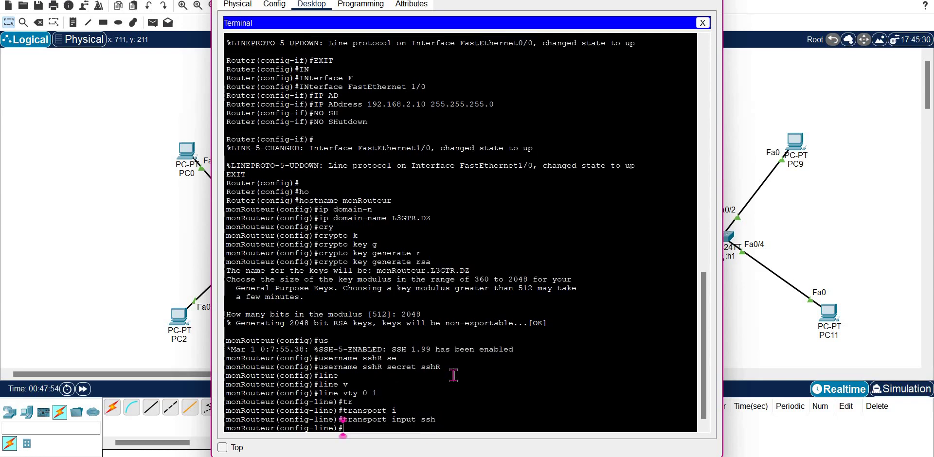
Step: Set login local on the vty lines and exit line configuration
{"action": "type", "text": "login"}
{"action": "key", "text": "Tab"}
{"action": "type", "text": "l"}
{"action": "key", "text": "Tab"}
{"action": "key", "text": "Return"}
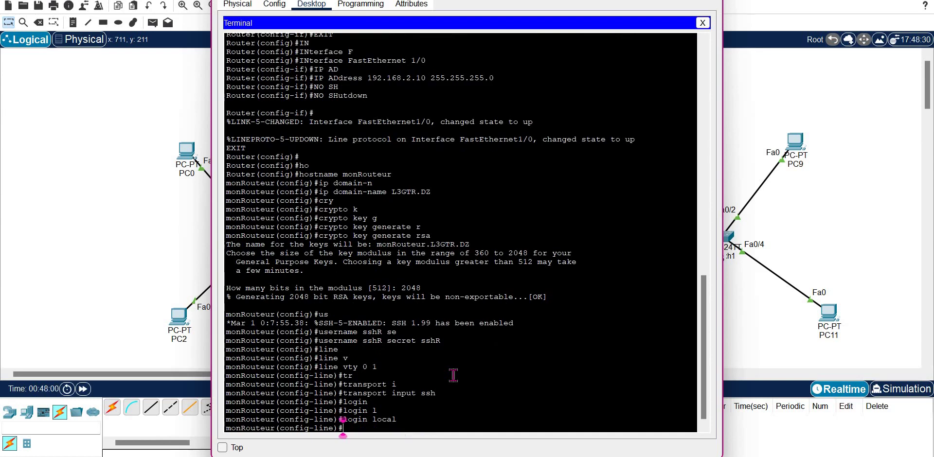
{"action": "type", "text": "exit"}
{"action": "key", "text": "Return"}
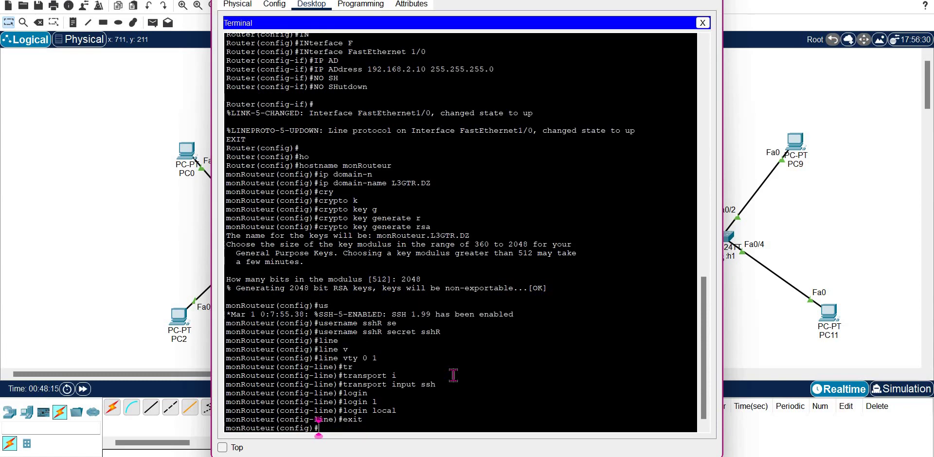
Step: Set ip ssh version 2 on the router
{"action": "type", "text": "ip s sh"}
{"action": "key", "text": "Tab"}
{"action": "type", "text": "v"}
{"action": "key", "text": "Tab"}
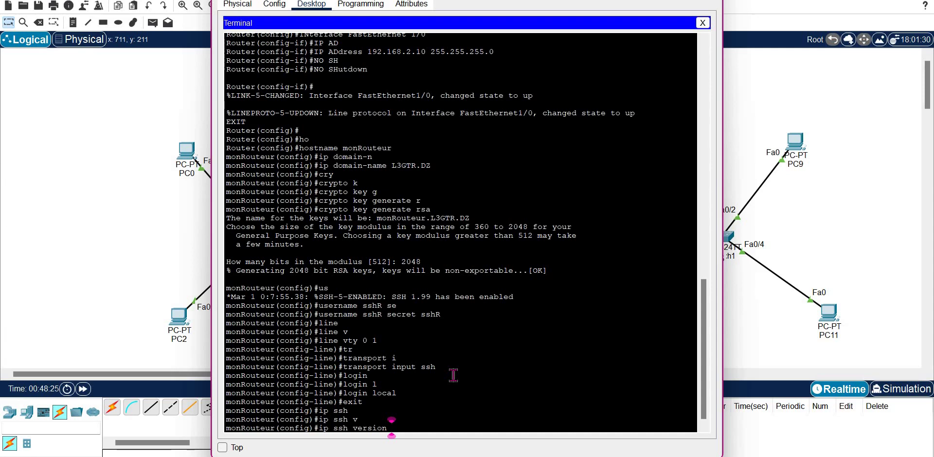
{"action": "type", "text": "2"}
{"action": "key", "text": "Return"}
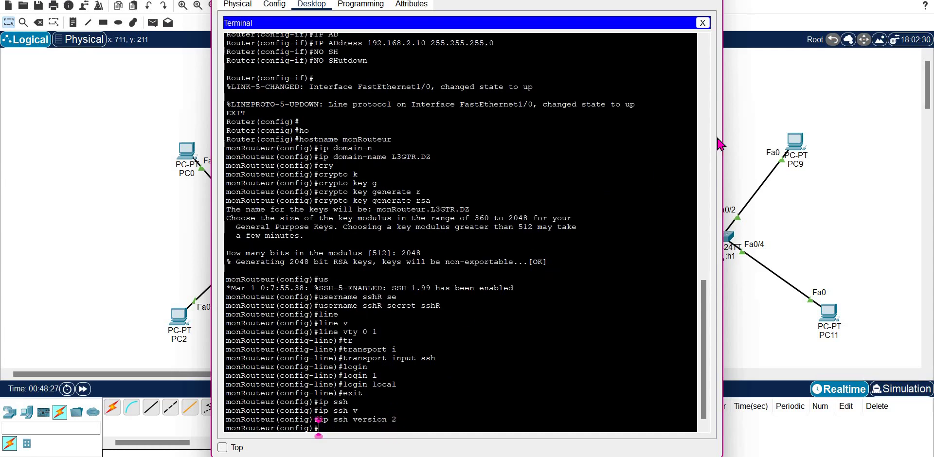
Step: From PC9's Command Prompt, SSH as the local user to the router at 192.168.2.10
{"action": "left_click", "coordinate": [750, 39]}
{"action": "left_click", "coordinate": [798, 144]}
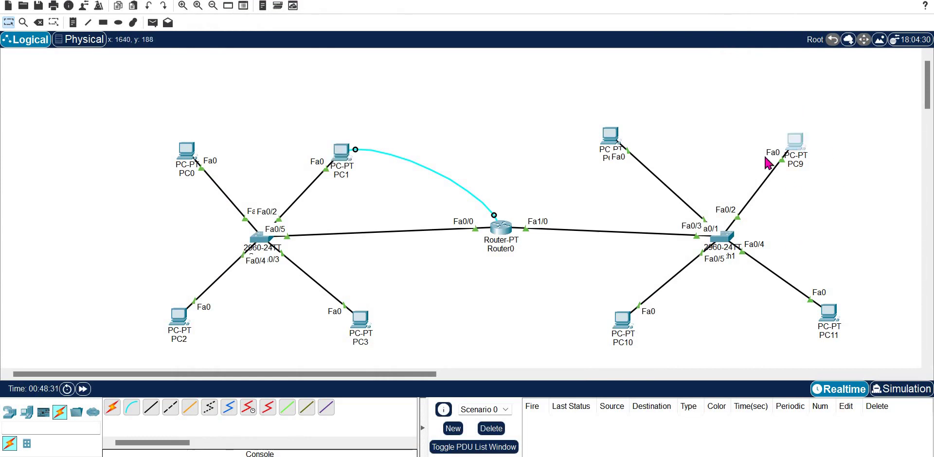
{"action": "left_click", "coordinate": [564, 55]}
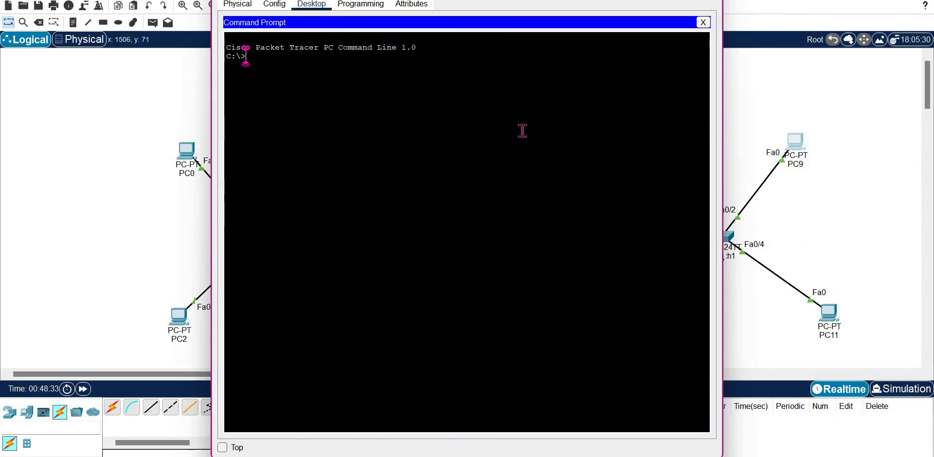
{"action": "type", "text": "ssh "}
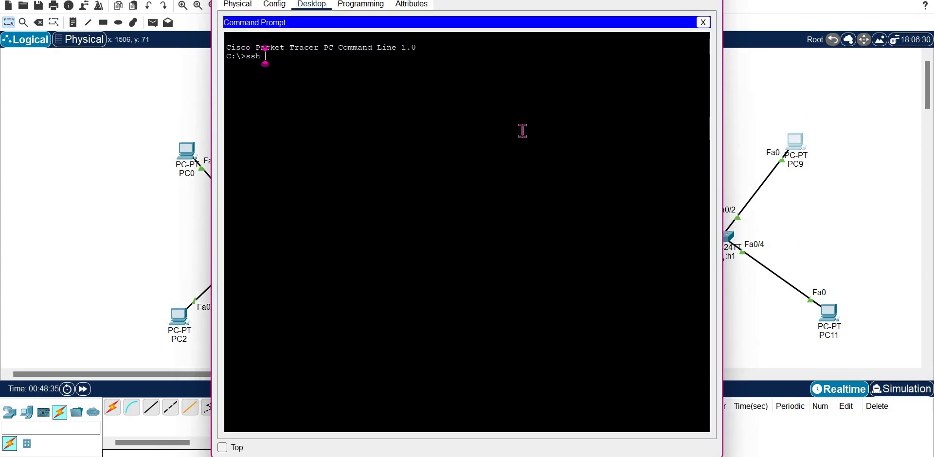
{"action": "type", "text": "-l sshR"}
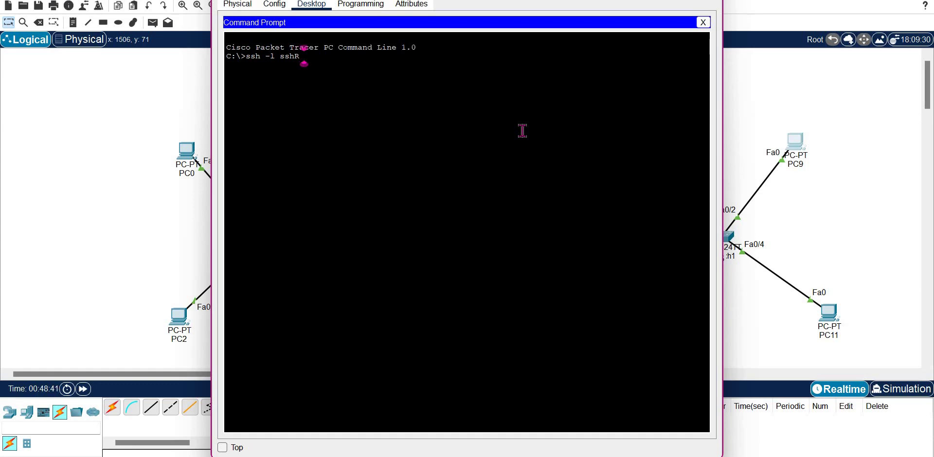
{"action": "type", "text": " 192.168.1.1"}
{"action": "key", "text": "BackSpace"}
{"action": "key", "text": "BackSpace"}
{"action": "key", "text": "BackSpace"}
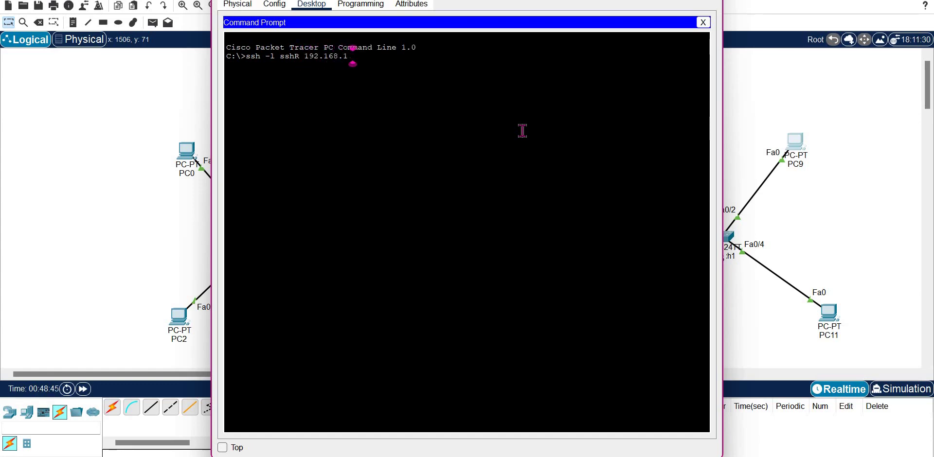
{"action": "type", "text": "2.10"}
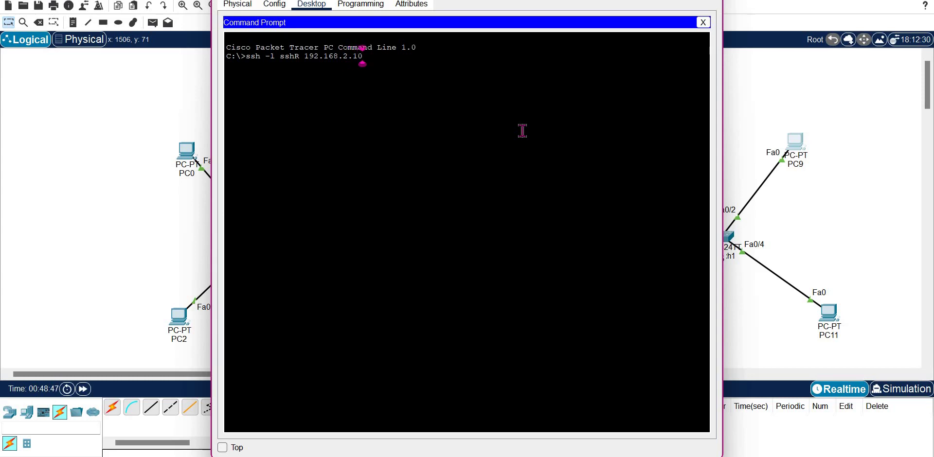
{"action": "key", "text": "Return"}
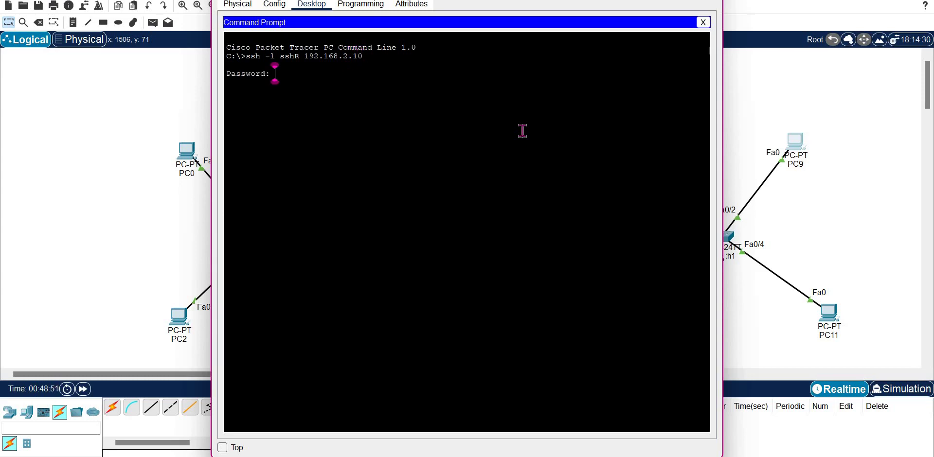
{"action": "key", "text": "Return"}
Step: Try enable on the router, which is refused because no enable password is set
{"action": "type", "text": "eur>"}
{"action": "key", "text": "Return"}
{"action": "type", "text": "n"}
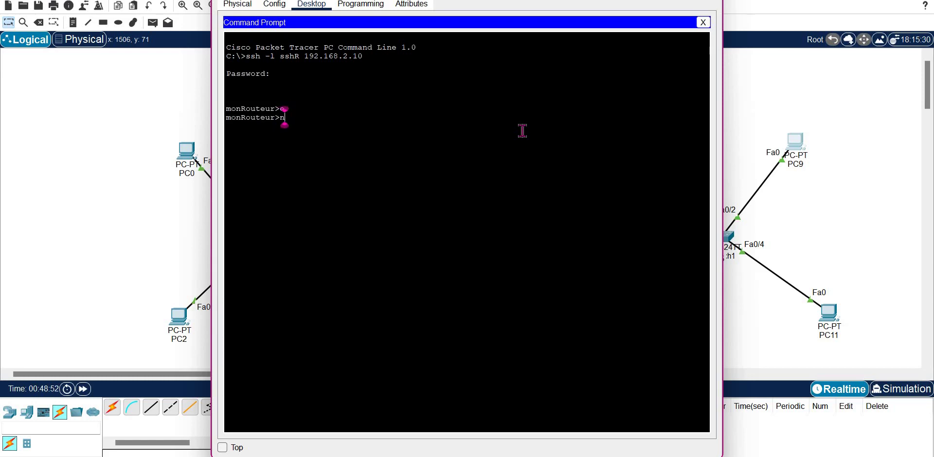
{"action": "key", "text": "Tab"}
{"action": "key", "text": "Return"}
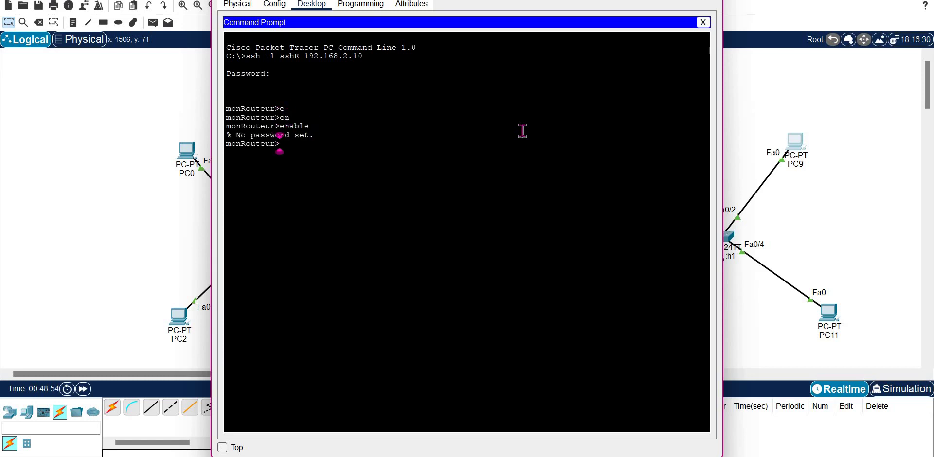
{"action": "left_click", "coordinate": [138, 91]}
{"action": "left_click", "coordinate": [344, 156]}
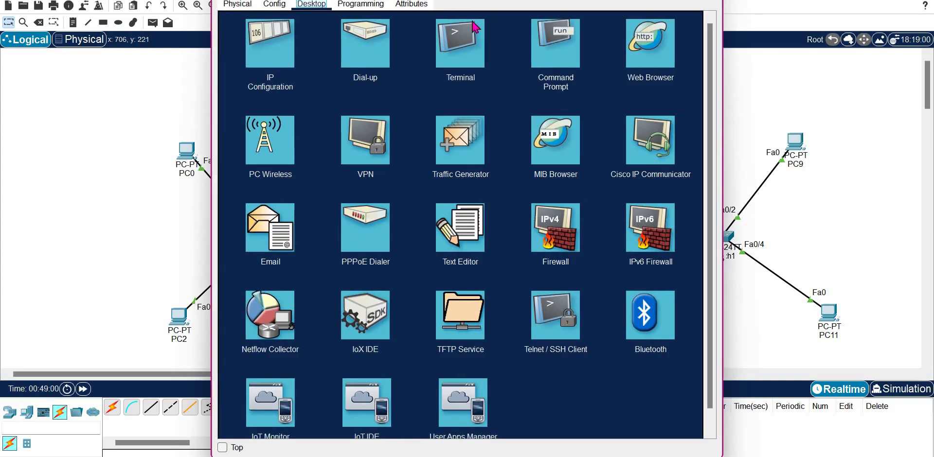
Step: Through PC1's console Terminal, give the router an enable secret password
{"action": "left_click", "coordinate": [480, 80]}
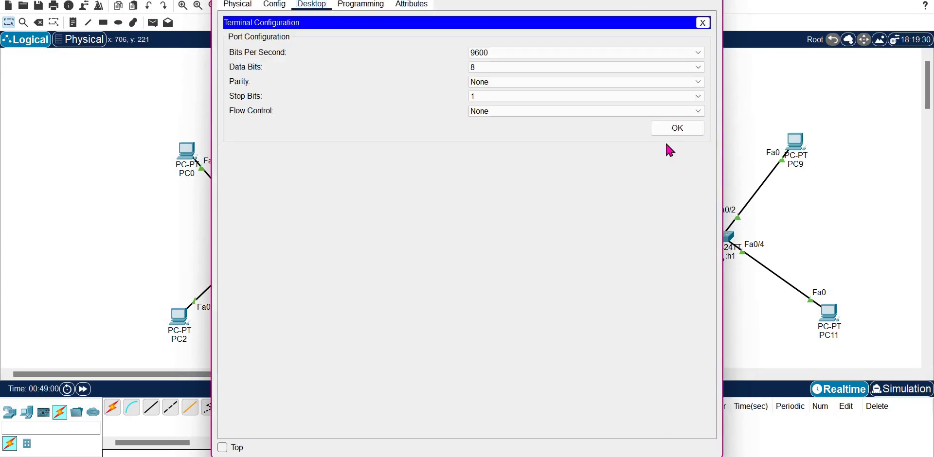
{"action": "left_click", "coordinate": [677, 134]}
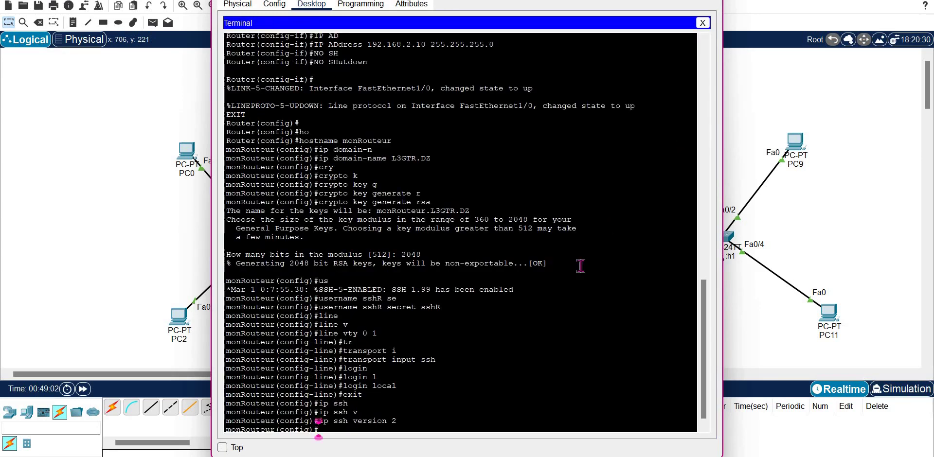
{"action": "type", "text": "en"}
{"action": "key", "text": "Tab"}
{"action": "type", "text": "ab"}
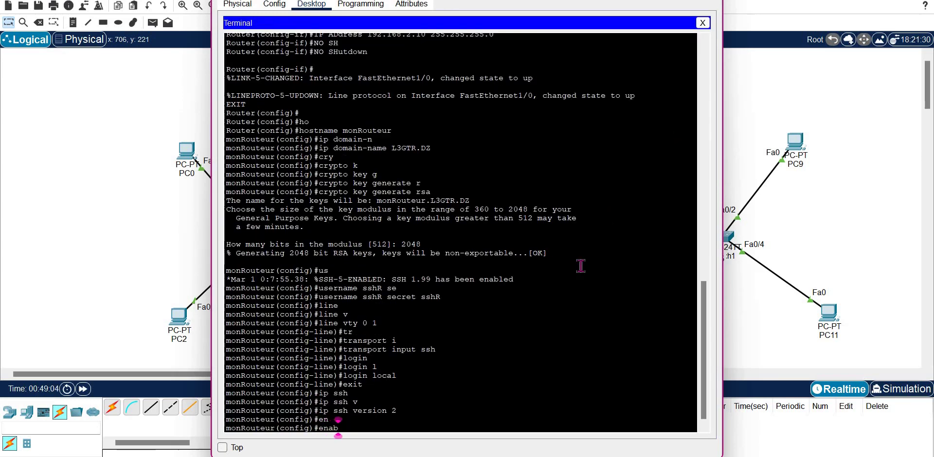
{"action": "key", "text": "Tab"}
{"action": "key", "text": "Tab"}
{"action": "type", "text": "se"}
{"action": "key", "text": "Tab"}
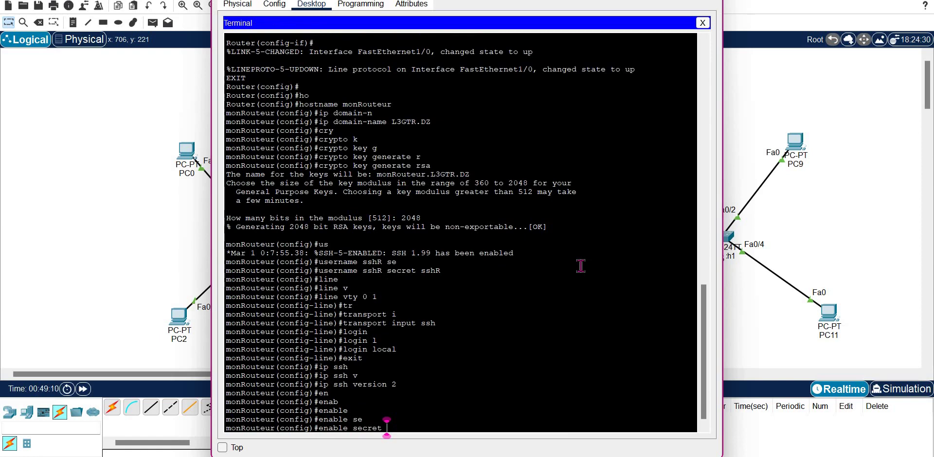
{"action": "type", "text": "sshenable"}
{"action": "key", "text": "Return"}
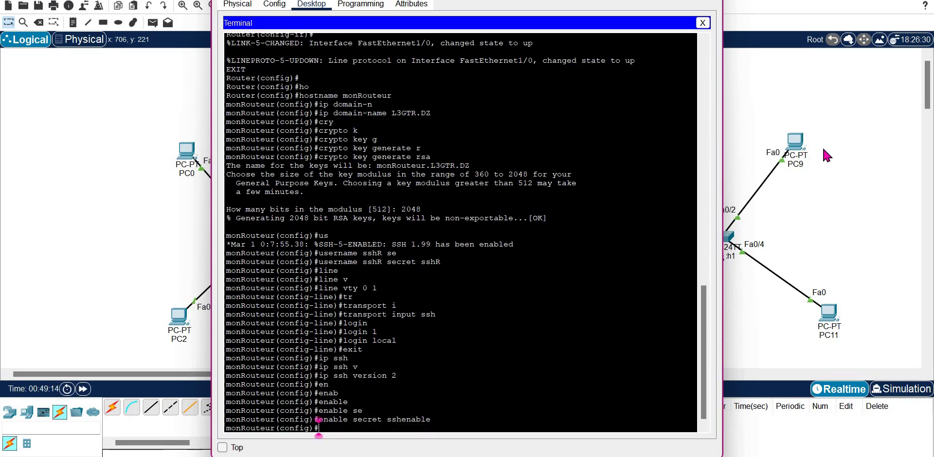
Step: In PC9's SSH session, run enable and enter the new password to reach privileged mode
{"action": "left_click", "coordinate": [798, 141]}
{"action": "type", "text": "enable"}
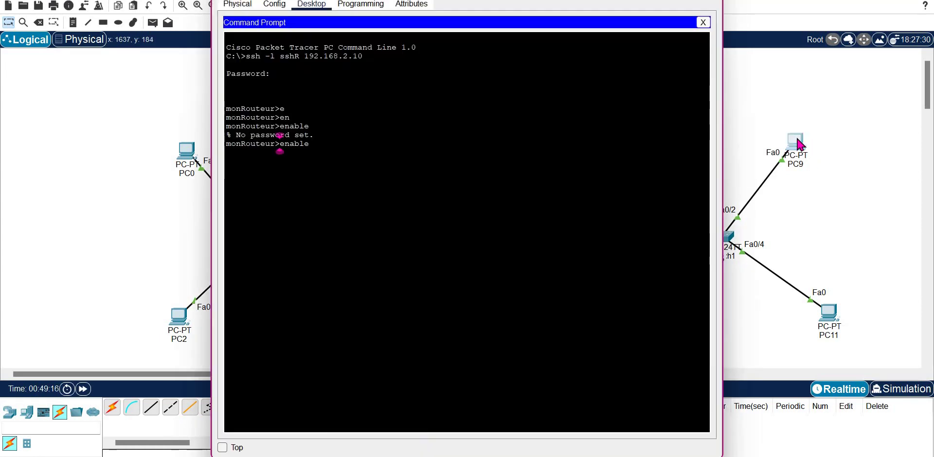
{"action": "key", "text": "Return"}
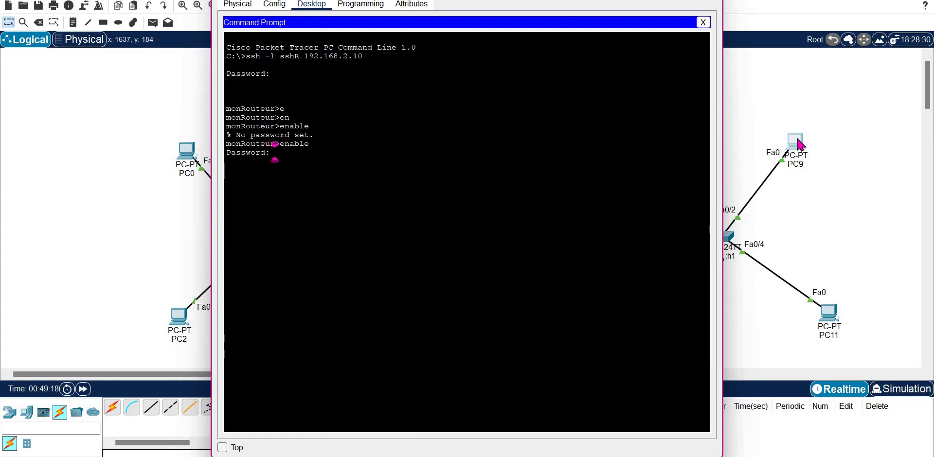
{"action": "key", "text": "Return"}
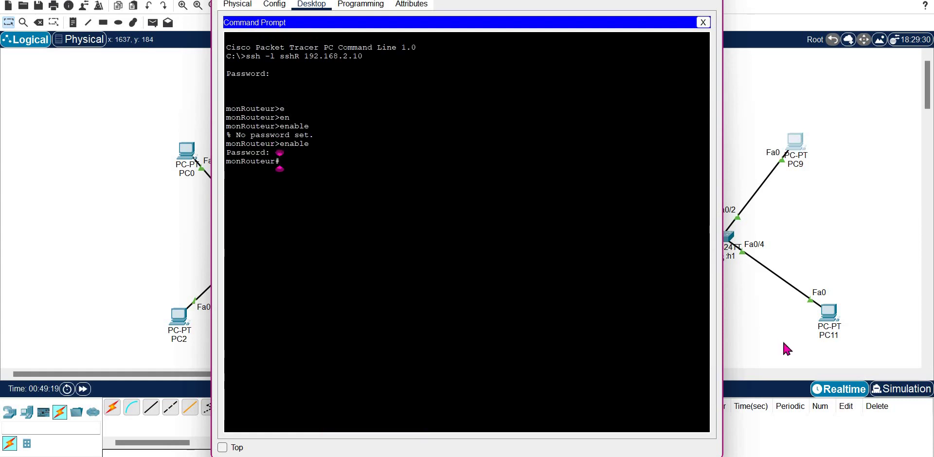
{"action": "left_click", "coordinate": [829, 321]}
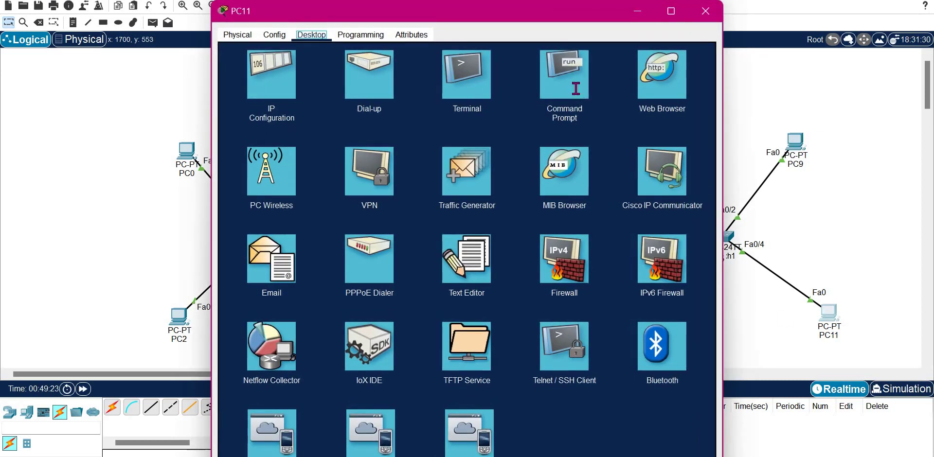
Step: From PC11's Command Prompt, SSH as the local user to 192.168.1.10, retrying the password once
{"action": "left_click", "coordinate": [564, 76]}
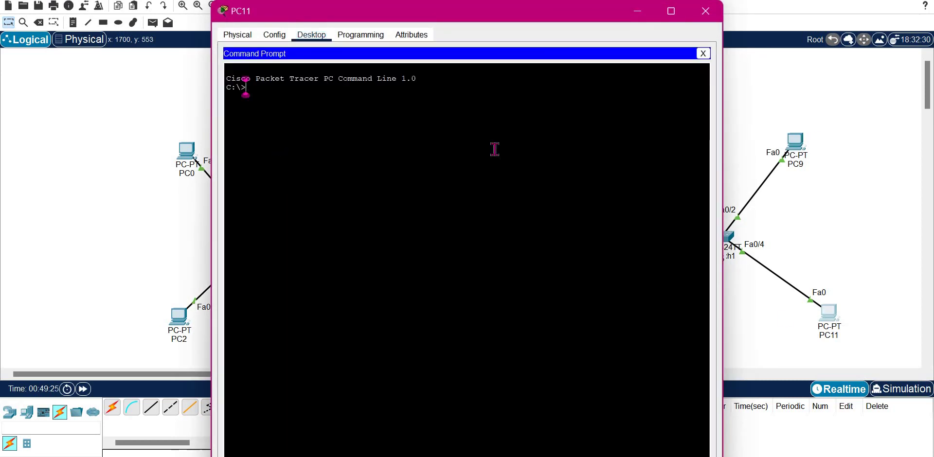
{"action": "type", "text": "ssh"}
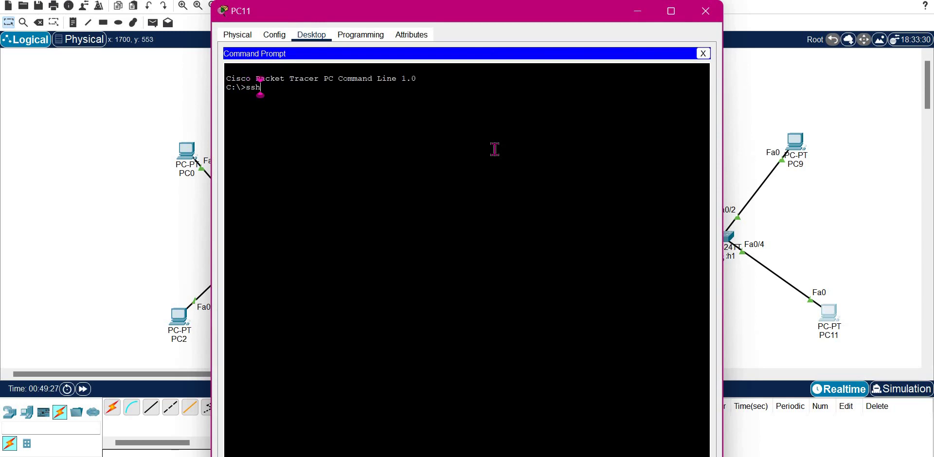
{"action": "type", "text": " -l sshR 192."}
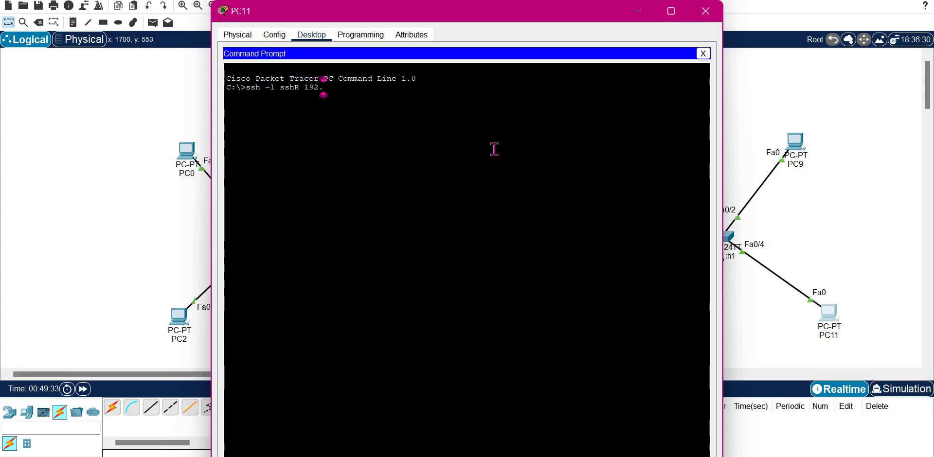
{"action": "type", "text": "168.1.10"}
{"action": "key", "text": "Return"}
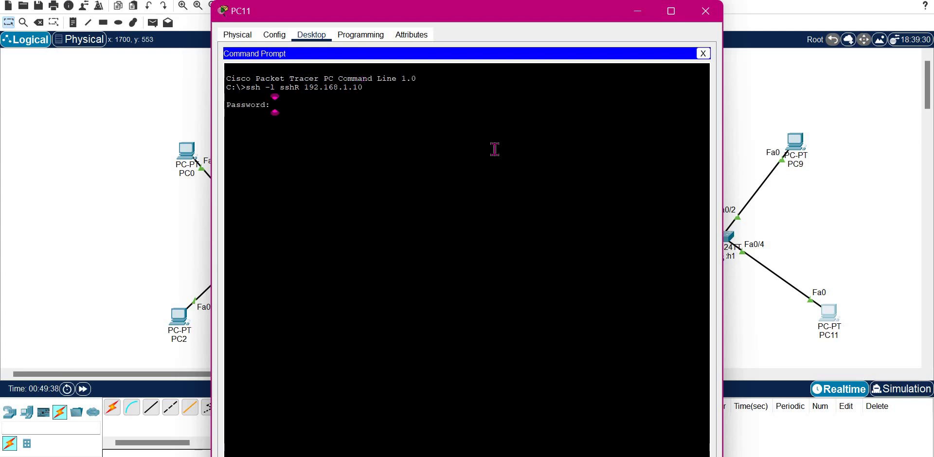
{"action": "key", "text": "Return"}
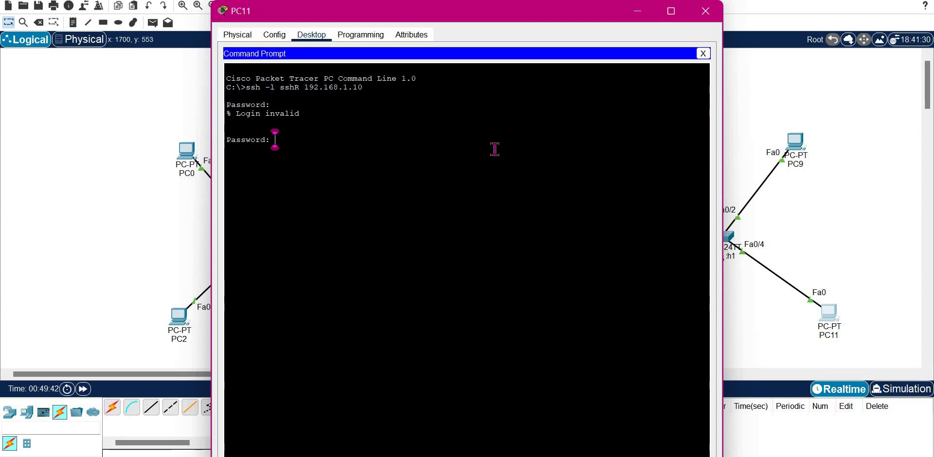
{"action": "key", "text": "Return"}
Step: Enter enable with its password and configure terminal, then close PC11's window
{"action": "type", "text": "en"}
{"action": "key", "text": "Tab"}
{"action": "key", "text": "Return"}
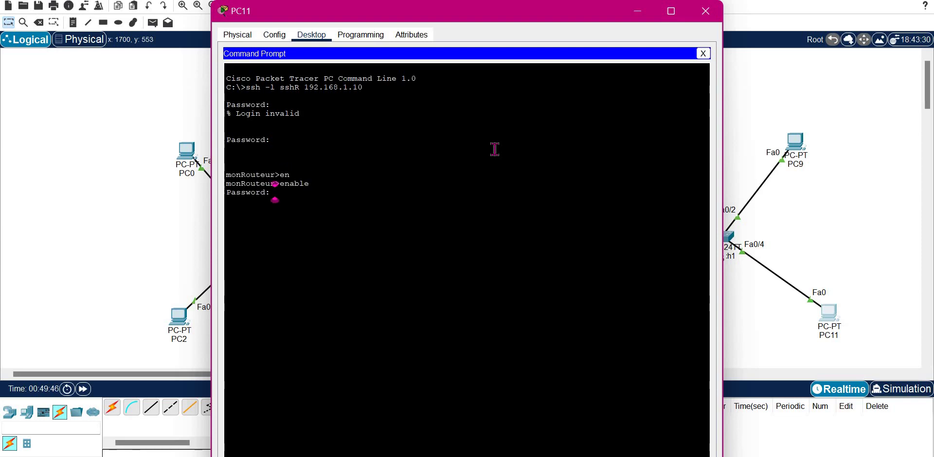
{"action": "key", "text": "Return"}
{"action": "type", "text": "conf"}
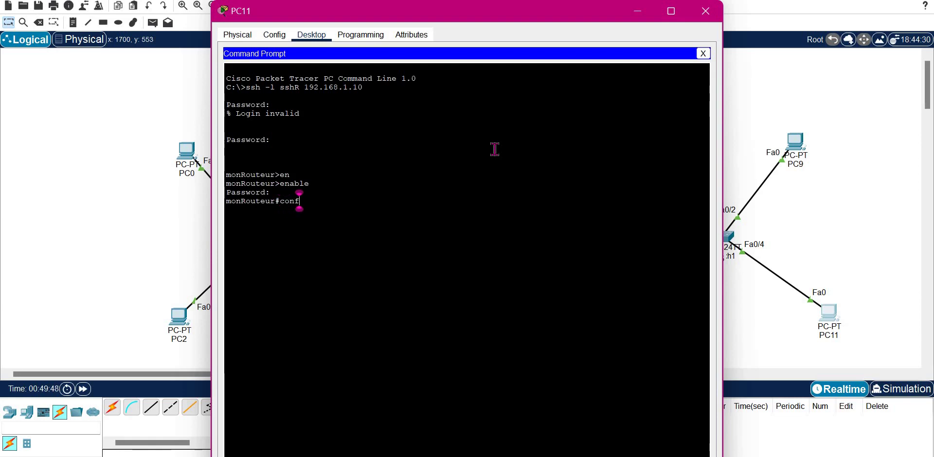
{"action": "key", "text": "Tab"}
{"action": "type", "text": "t"}
{"action": "key", "text": "Tab"}
{"action": "key", "text": "Return"}
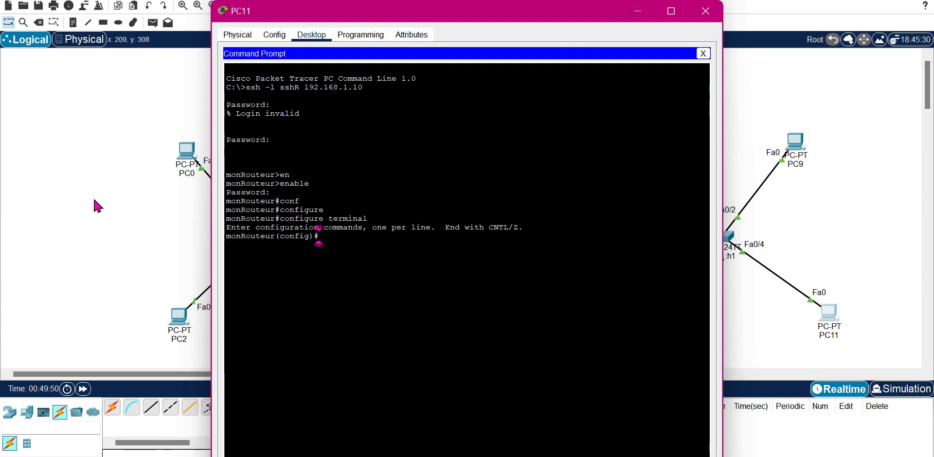
{"action": "key", "text": "alt+F4"}
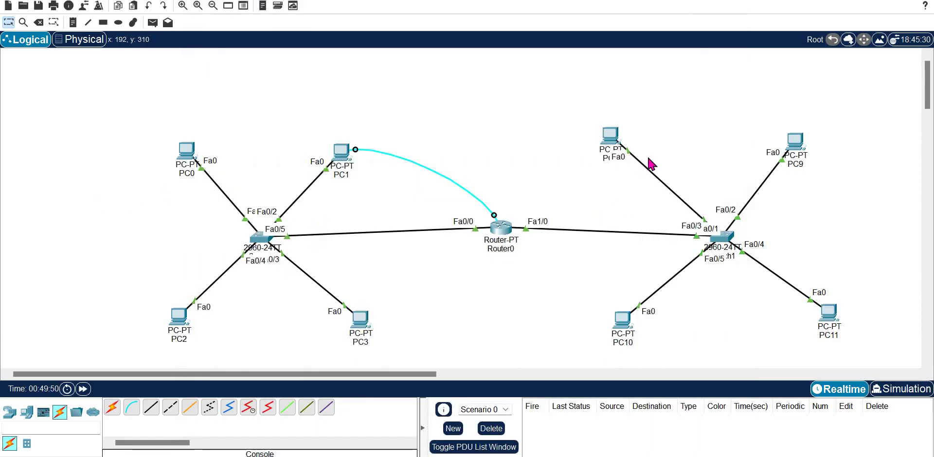
Step: From PC10, run 'ssh -l sshR 192.168.2.10' and fail the password three times
{"action": "left_click", "coordinate": [612, 141]}
{"action": "left_click", "coordinate": [557, 76]}
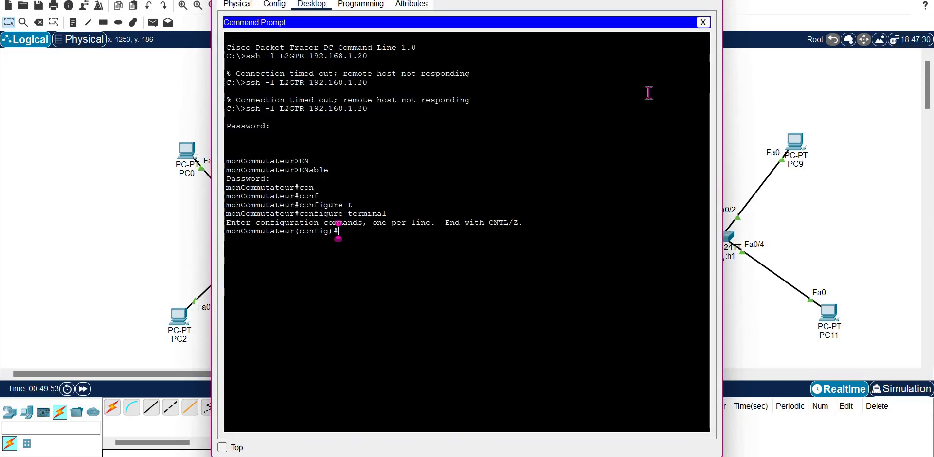
{"action": "key", "text": "alt+F4"}
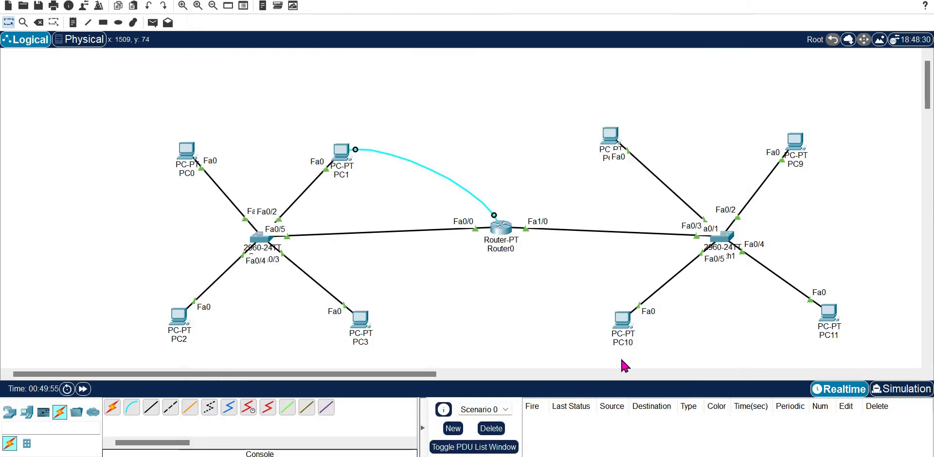
{"action": "left_click", "coordinate": [627, 330]}
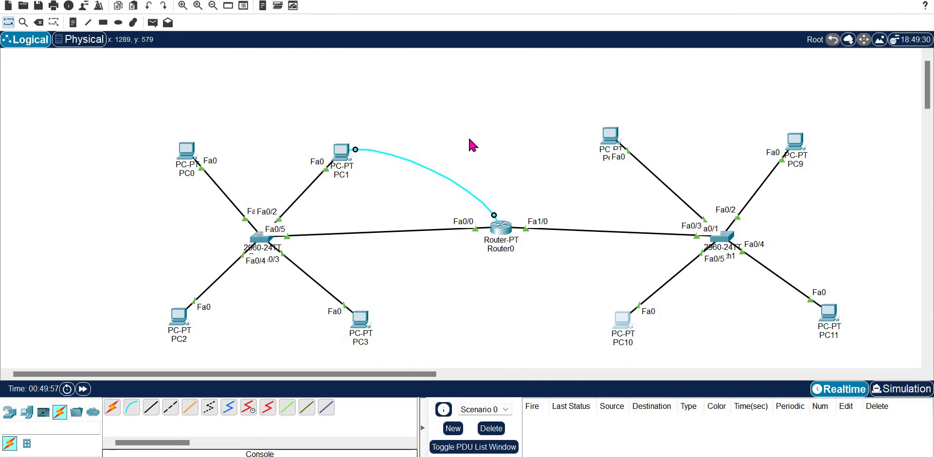
{"action": "left_click", "coordinate": [557, 54]}
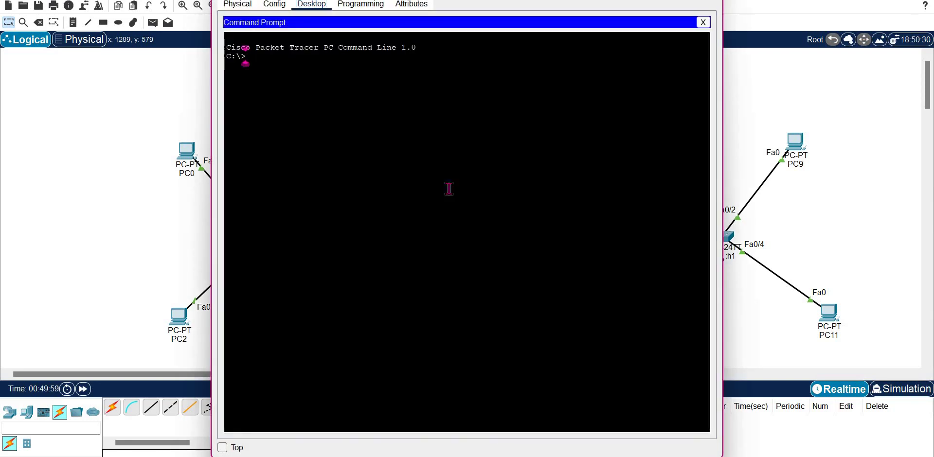
{"action": "type", "text": "ssh -l "}
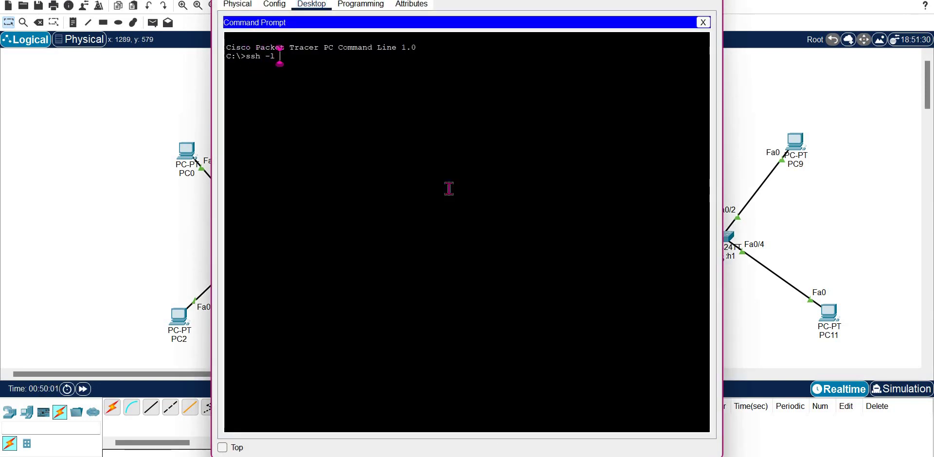
{"action": "type", "text": "sshR"}
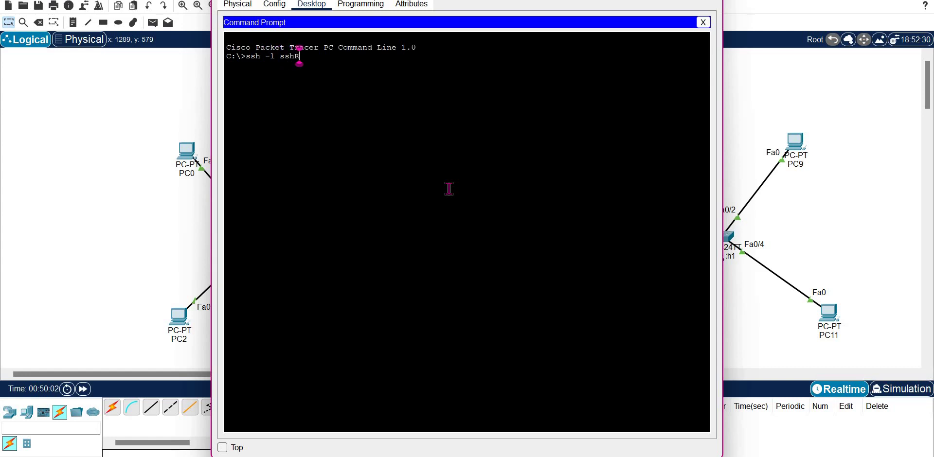
{"action": "type", "text": " 192.168.2.10"}
{"action": "key", "text": "Return"}
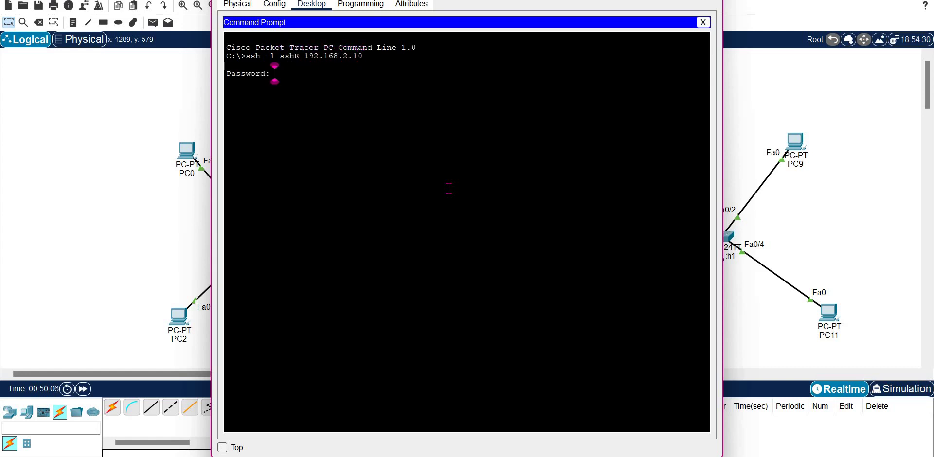
{"action": "key", "text": "Return"}
{"action": "key", "text": "Return"}
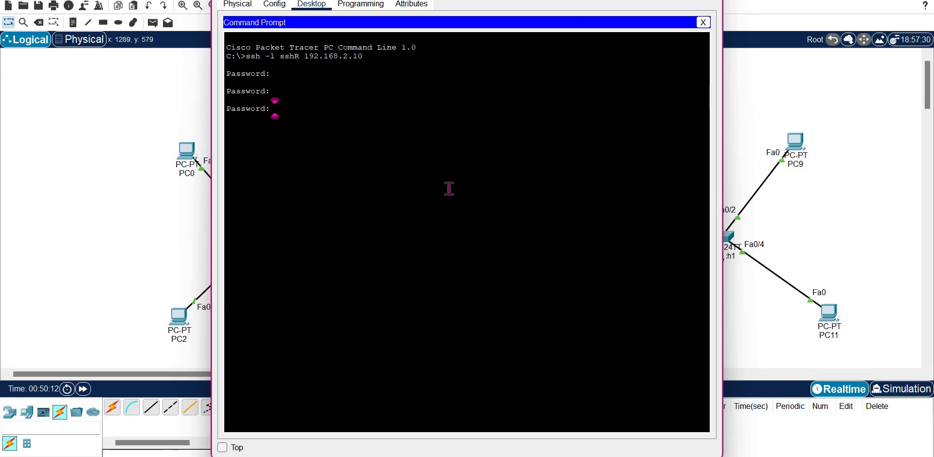
{"action": "key", "text": "Return"}
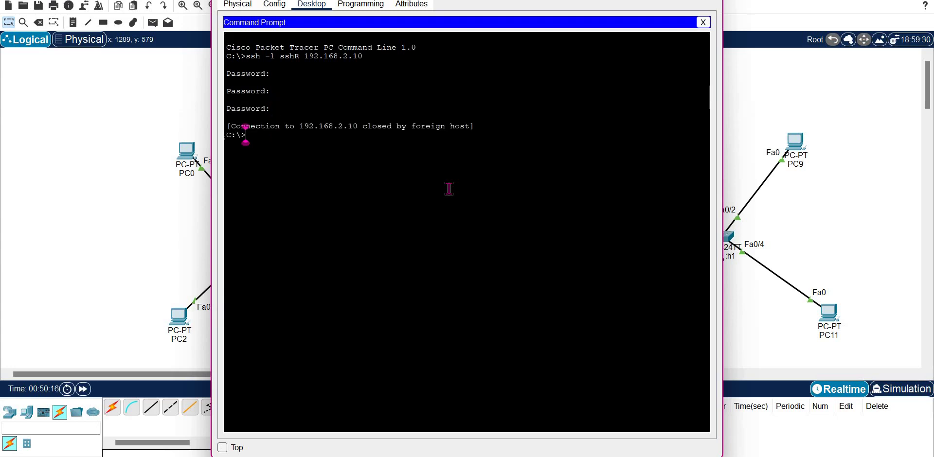
Step: Go back to the router's console terminal on PC1
{"action": "left_click", "coordinate": [54, 220]}
{"action": "left_click", "coordinate": [350, 162]}
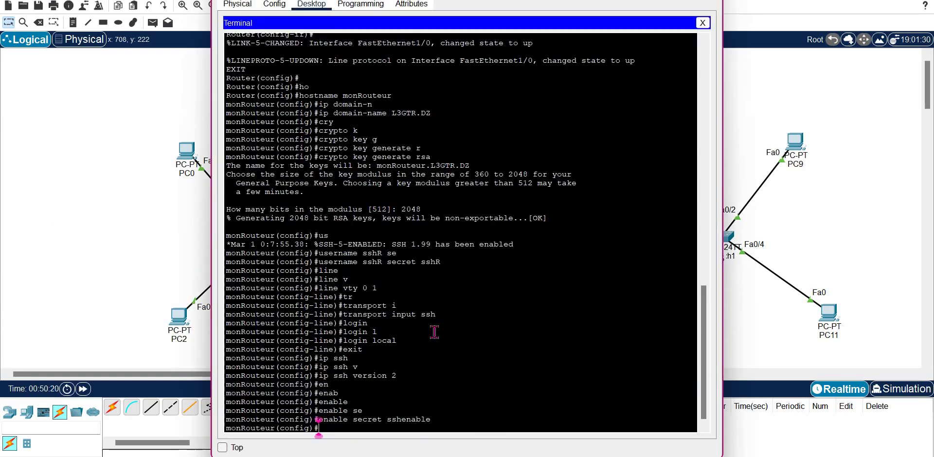
{"action": "left_click", "coordinate": [434, 332]}
Step: Apply 'ip ssh authentication-retries 1' on monRouteur, then close its terminal
{"action": "type", "text": "ip ssh"}
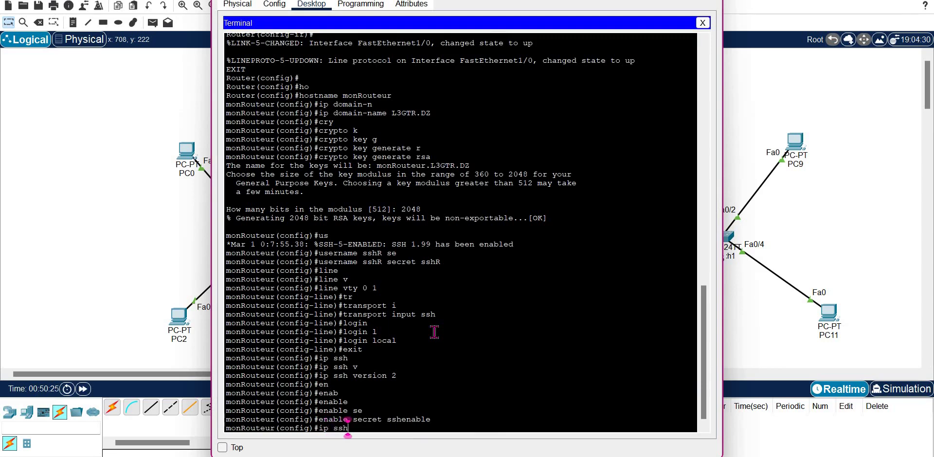
{"action": "key", "text": "Tab"}
{"action": "type", "text": "au"}
{"action": "key", "text": "Tab"}
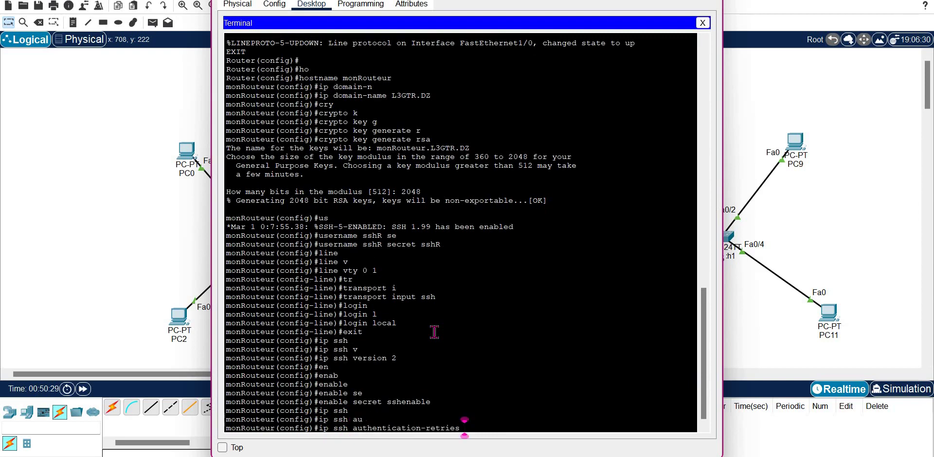
{"action": "type", "text": "?"}
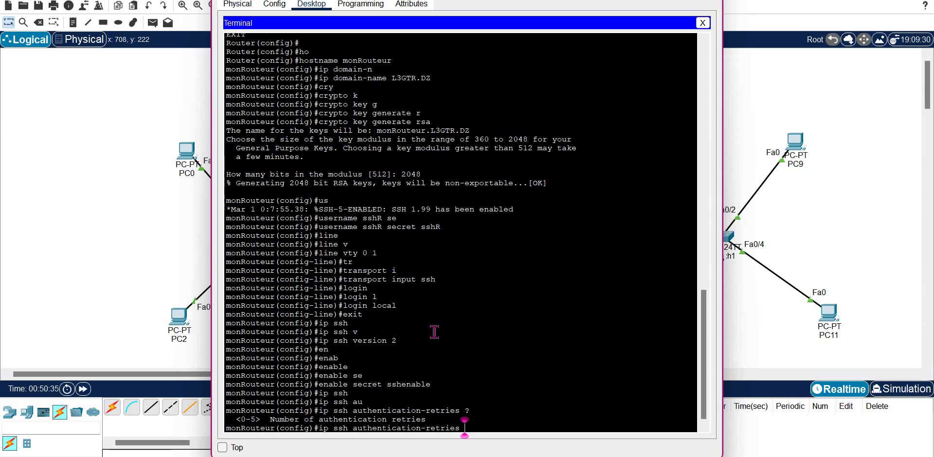
{"action": "type", "text": "1"}
{"action": "key", "text": "Return"}
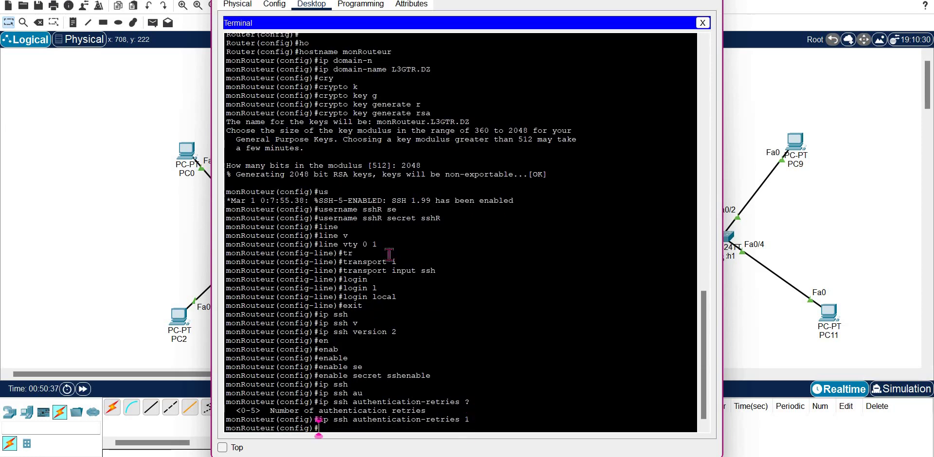
{"action": "left_click", "coordinate": [845, 209]}
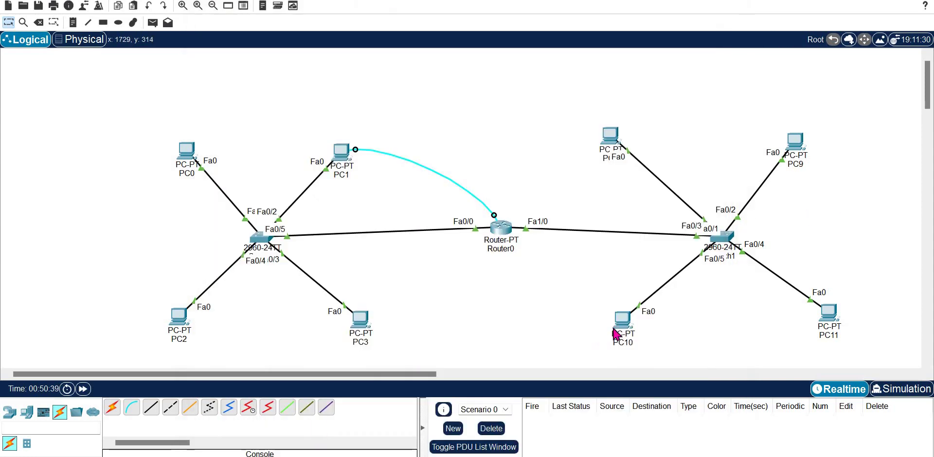
Step: Rerun the SSH login from PC10 to 192.168.2.10, now refused after one password
{"action": "left_click", "coordinate": [616, 323]}
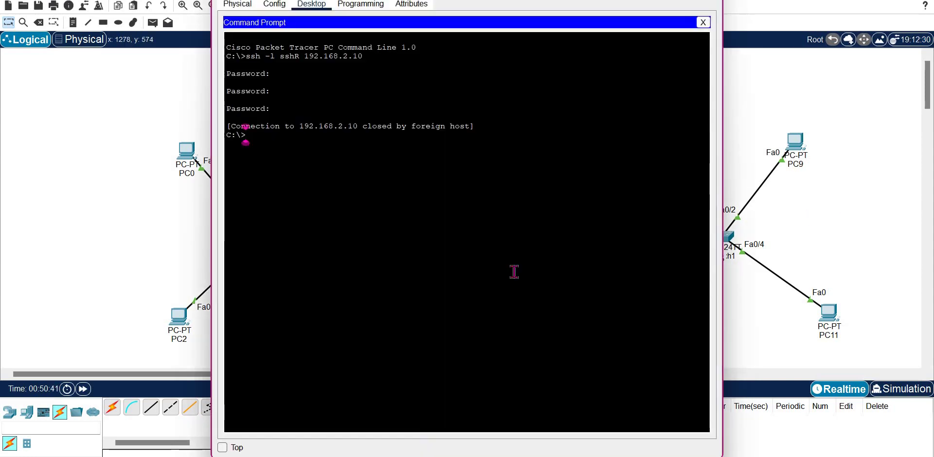
{"action": "key", "text": "Up"}
{"action": "key", "text": "Return"}
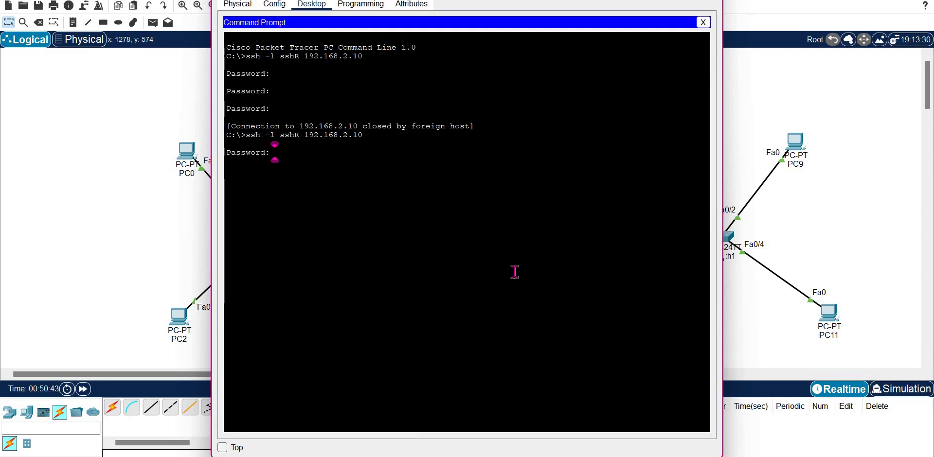
{"action": "key", "text": "Return"}
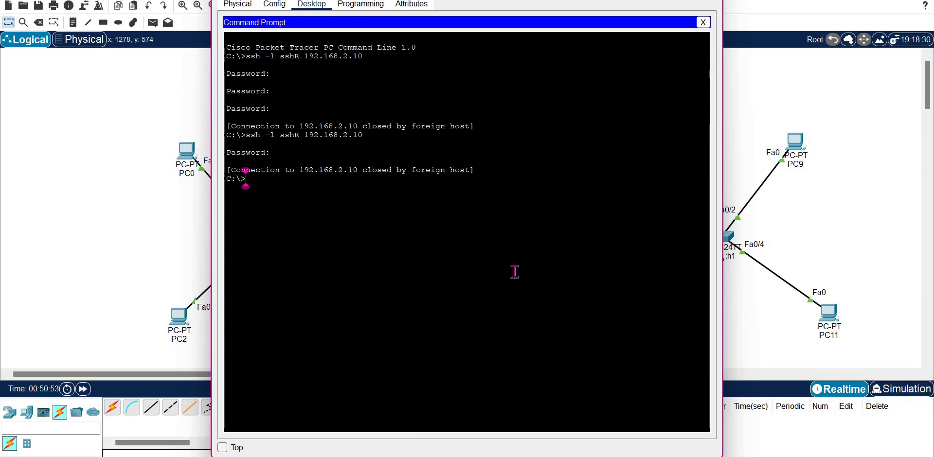
{"action": "left_click", "coordinate": [111, 256]}
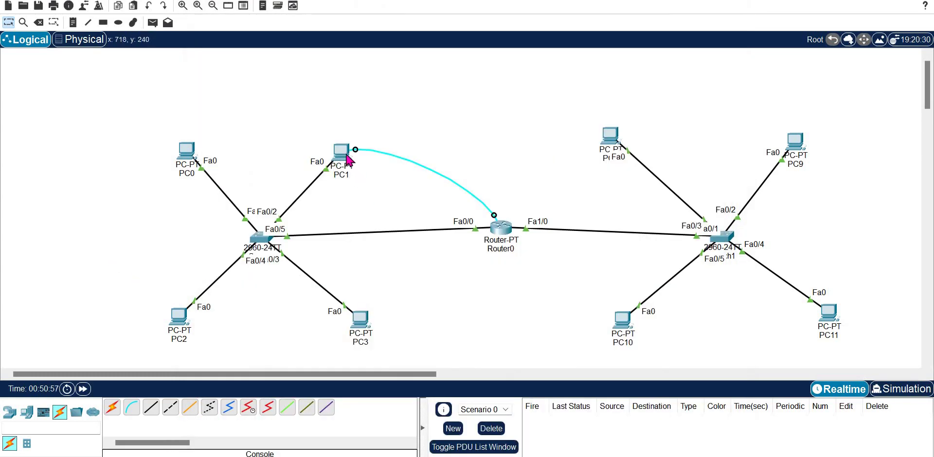
Step: Review the router console, then PC11's and PC10's command prompts, and reopen PC1's terminal
{"action": "left_click", "coordinate": [501, 228]}
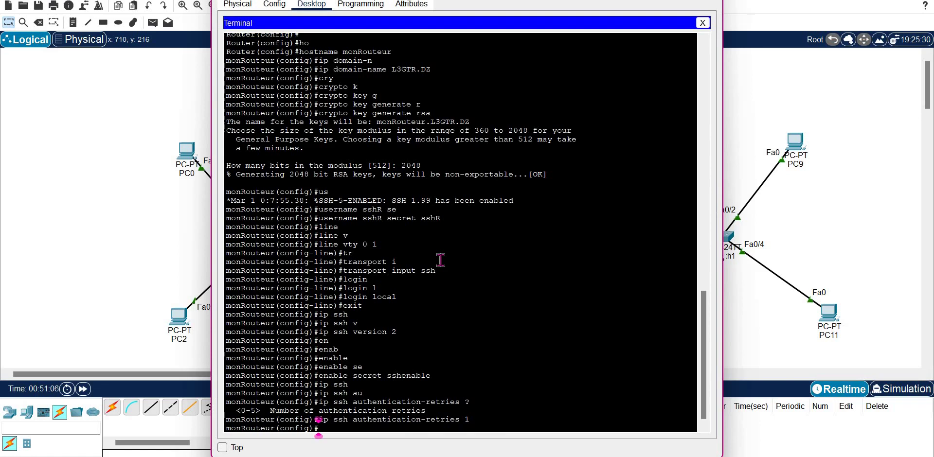
{"action": "left_click", "coordinate": [805, 154]}
{"action": "left_click", "coordinate": [834, 327]}
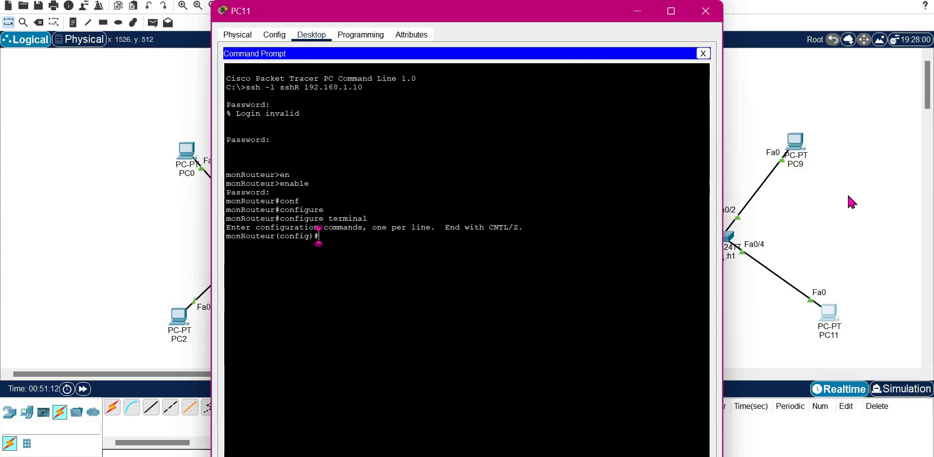
{"action": "left_click", "coordinate": [848, 194]}
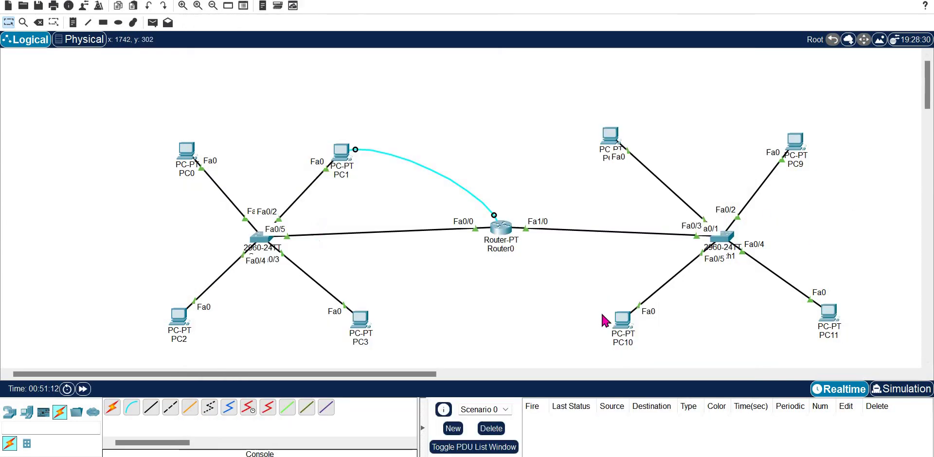
{"action": "left_click", "coordinate": [355, 175]}
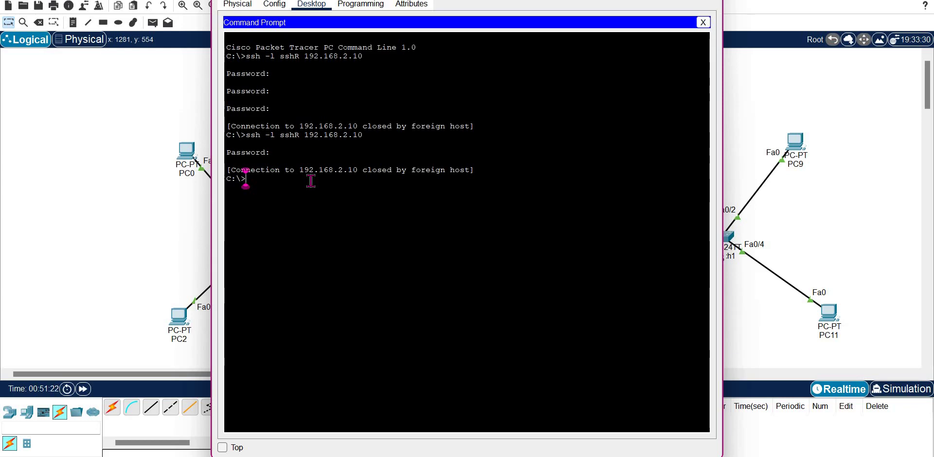
{"action": "left_click", "coordinate": [102, 155]}
{"action": "left_click", "coordinate": [342, 158]}
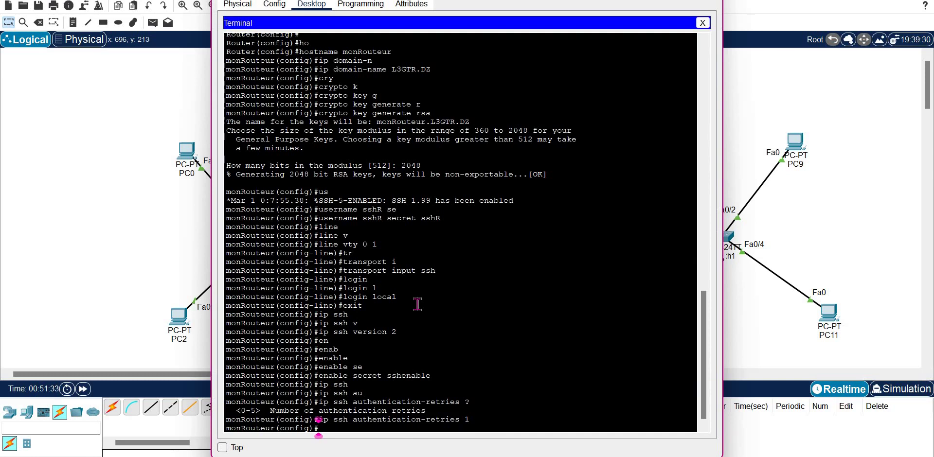
Step: Query 'ip ssh time-out ?' to see the allowed 1–120 second range
{"action": "type", "text": "ip ssh"}
{"action": "key", "text": "Tab"}
{"action": "type", "text": "de"}
{"action": "key", "text": "Tab"}
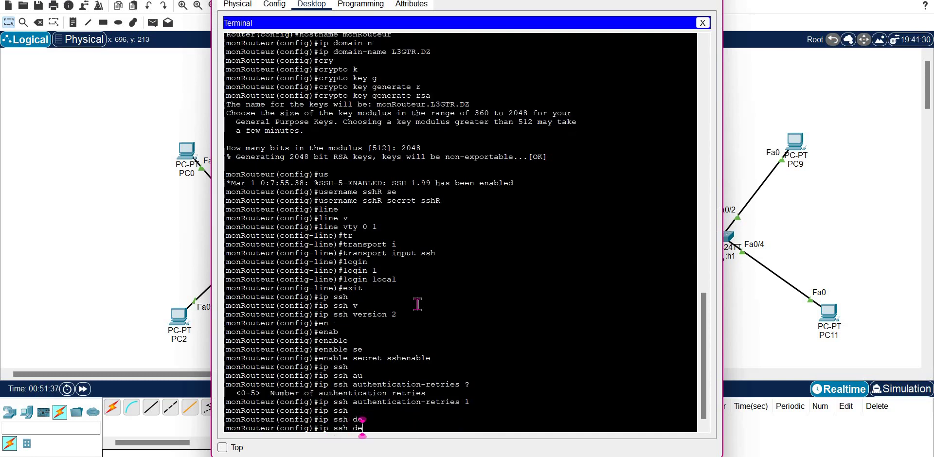
{"action": "key", "text": "BackSpace"}
{"action": "key", "text": "BackSpace"}
{"action": "type", "text": "t"}
{"action": "key", "text": "Tab"}
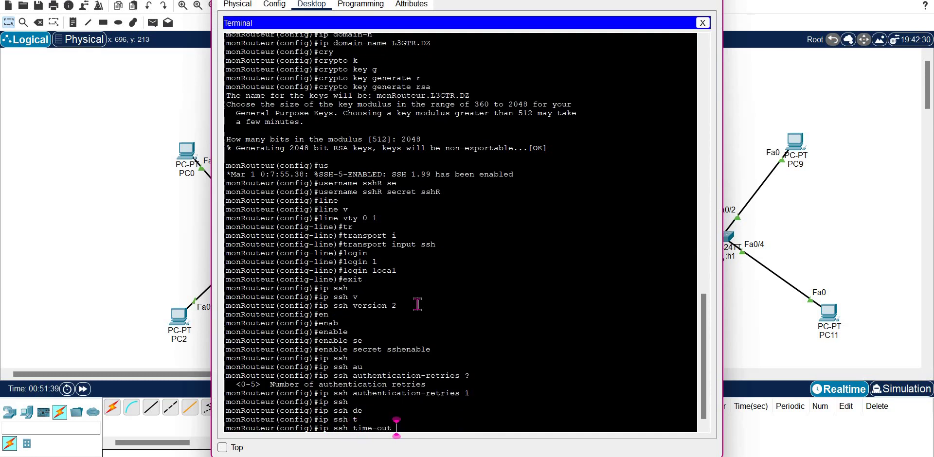
{"action": "type", "text": "?"}
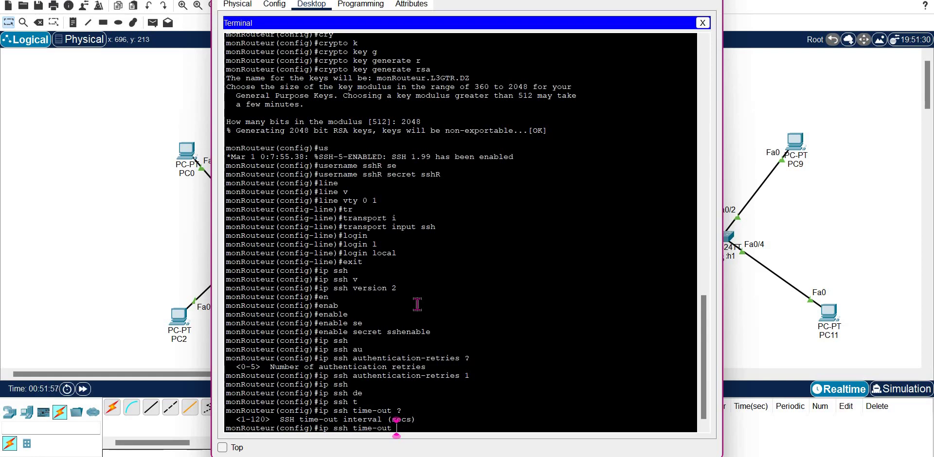
Step: Apply 'ip ssh time-out 4' on the router
{"action": "type", "text": "'"}
{"action": "key", "text": "Return"}
{"action": "key", "text": "Up"}
{"action": "key", "text": "BackSpace"}
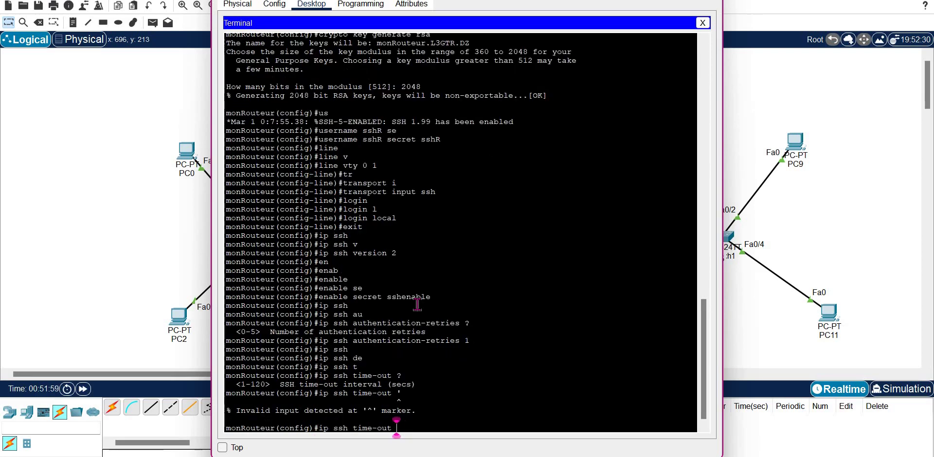
{"action": "type", "text": "4"}
{"action": "key", "text": "Return"}
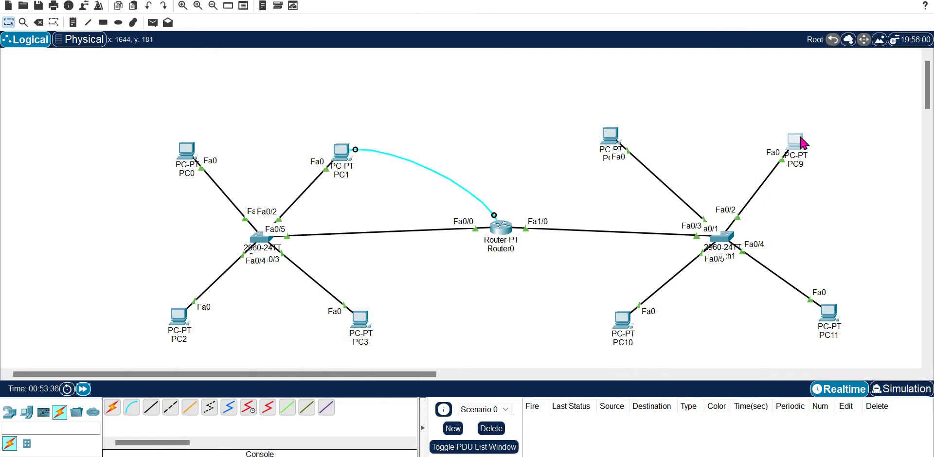
Step: On PC9, EXIT the router SSH session and log back into 192.168.2.10 with the password
{"action": "left_click", "coordinate": [803, 141]}
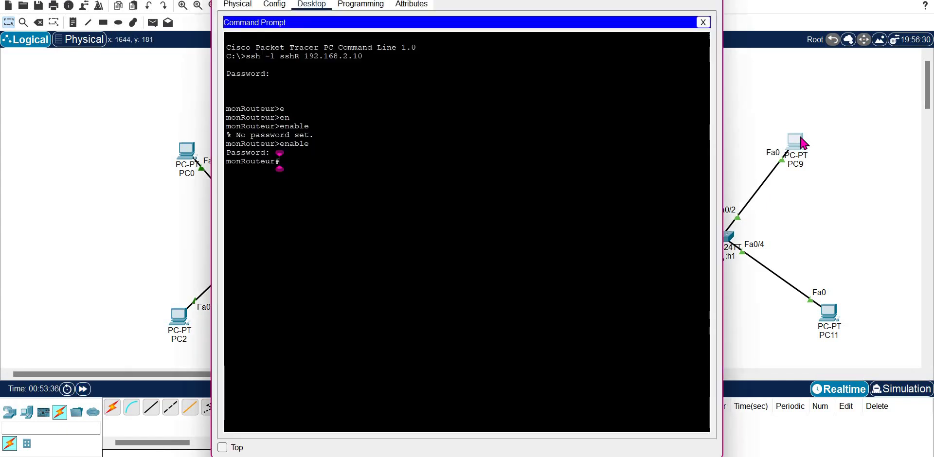
{"action": "left_click", "coordinate": [83, 390]}
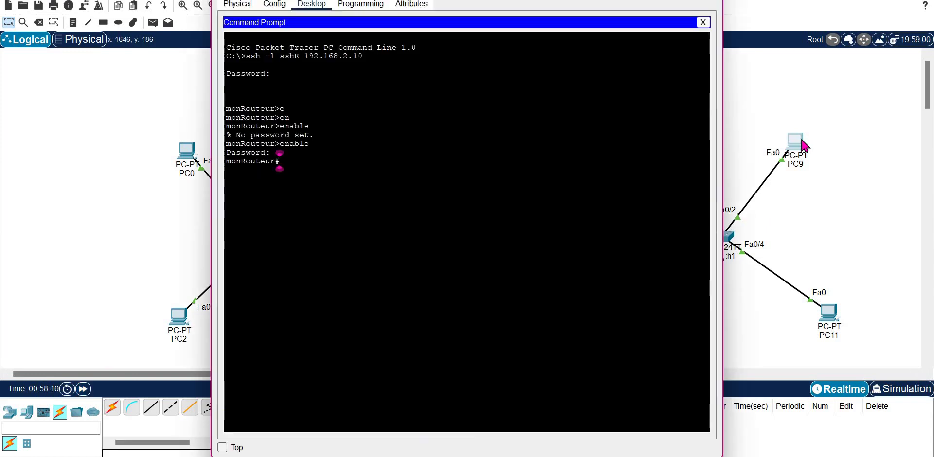
{"action": "left_click", "coordinate": [796, 141]}
{"action": "type", "text": "EXIT"}
{"action": "key", "text": "Return"}
{"action": "key", "text": "Up"}
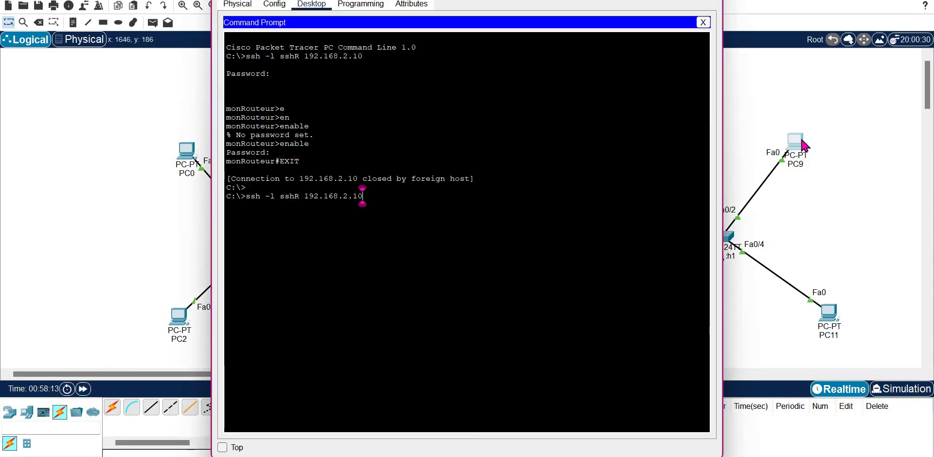
{"action": "key", "text": "Return"}
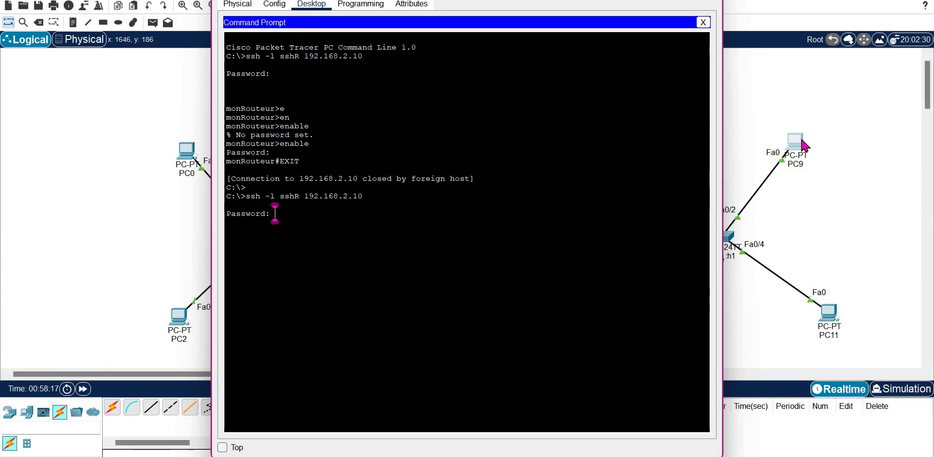
{"action": "key", "text": "Return"}
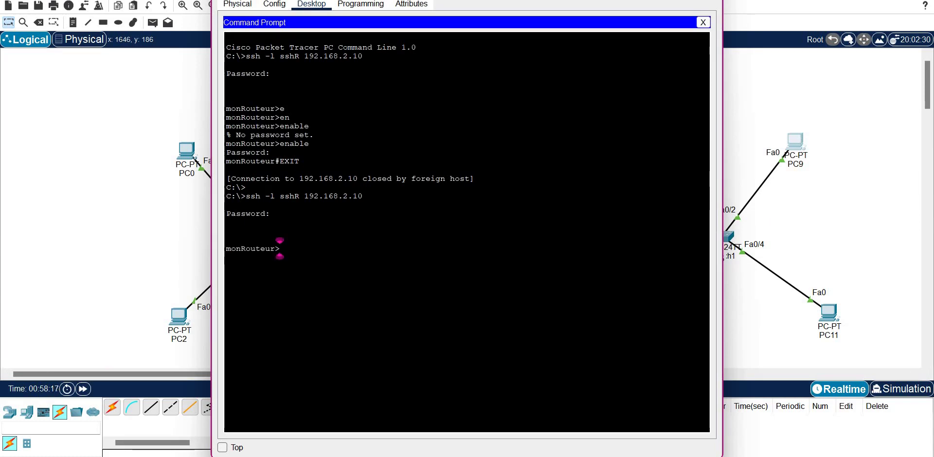
Step: Fast-forward the simulation time and reopen PC9's device window
{"action": "left_click", "coordinate": [84, 389]}
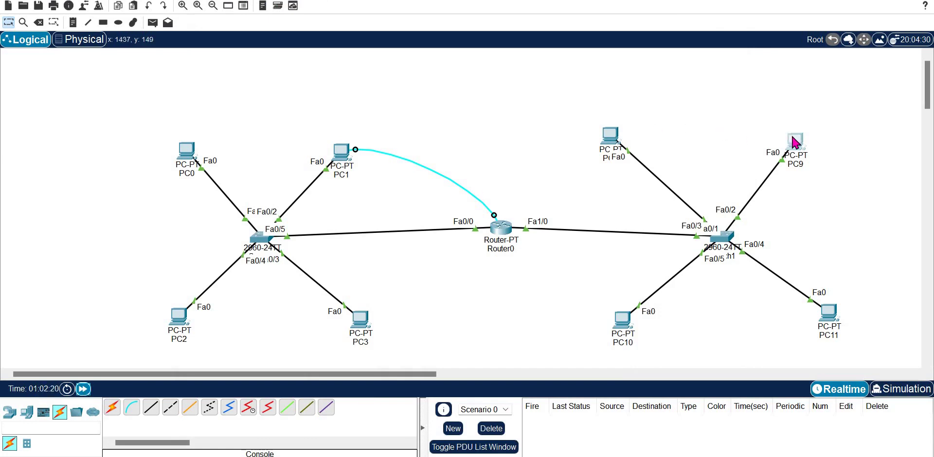
{"action": "left_click", "coordinate": [794, 141]}
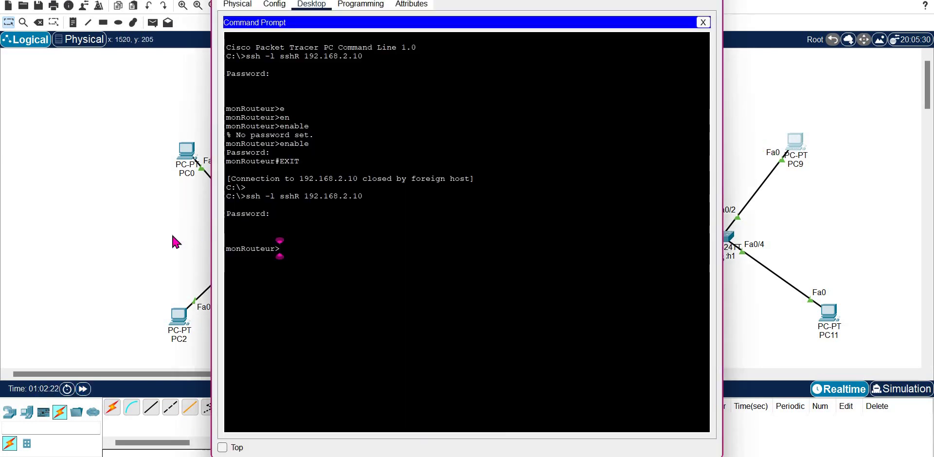
{"action": "left_click", "coordinate": [123, 301]}
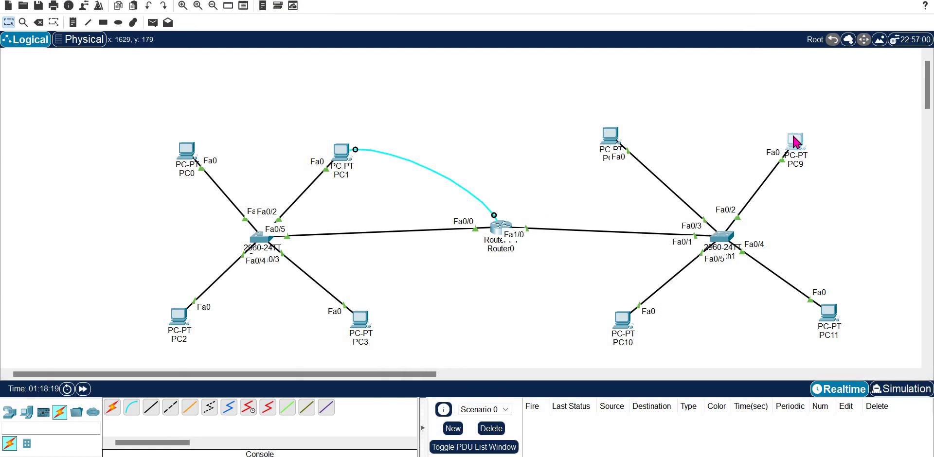
{"action": "left_click", "coordinate": [795, 141]}
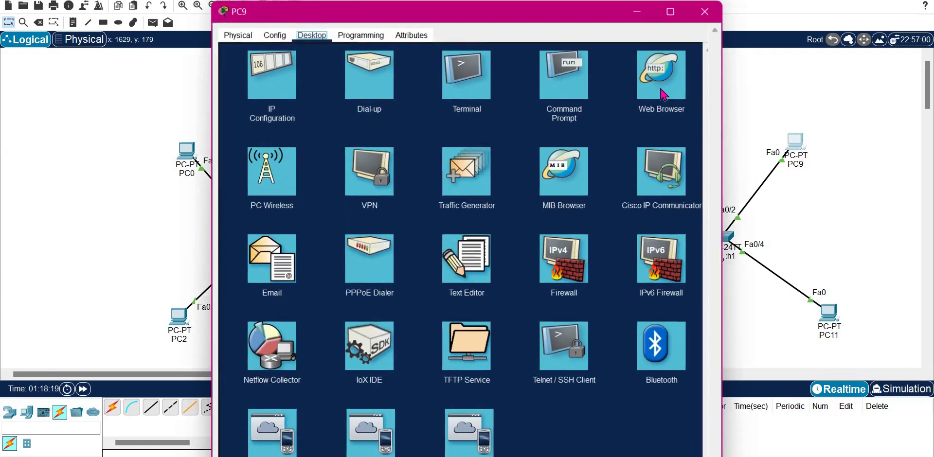
Step: Open PC9's Command Prompt and watch the idle SSH session to monRouteur time out
{"action": "scroll", "coordinate": [662, 94], "scroll_direction": "down", "scroll_amount": 1}
{"action": "left_click", "coordinate": [558, 44]}
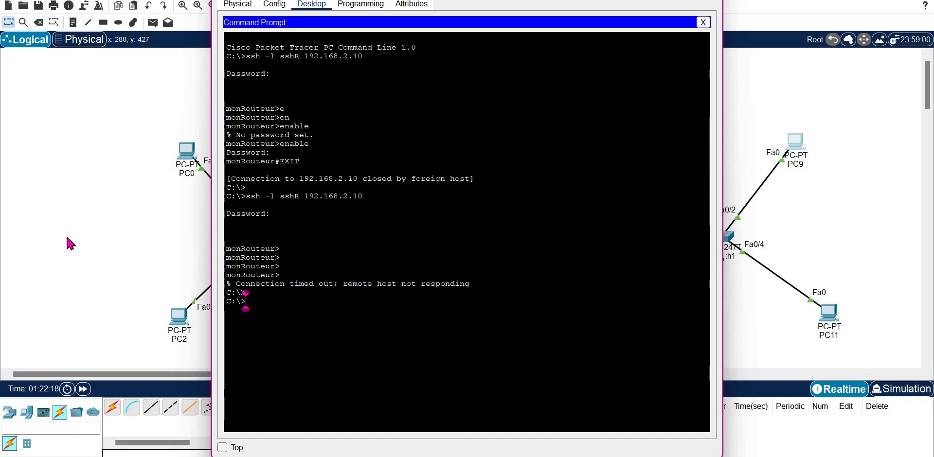
Step: Close PC9's window and open PC0's Command Prompt
{"action": "left_click", "coordinate": [66, 234]}
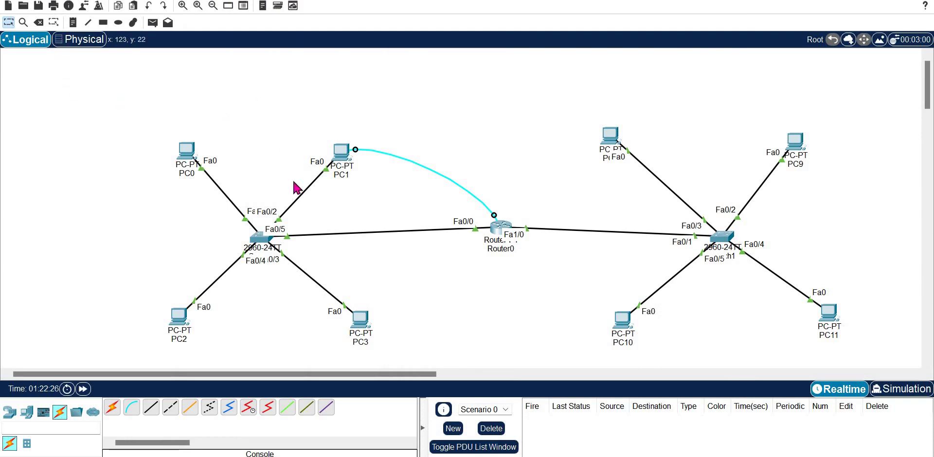
{"action": "left_click", "coordinate": [103, 22]}
{"action": "left_click", "coordinate": [185, 153]}
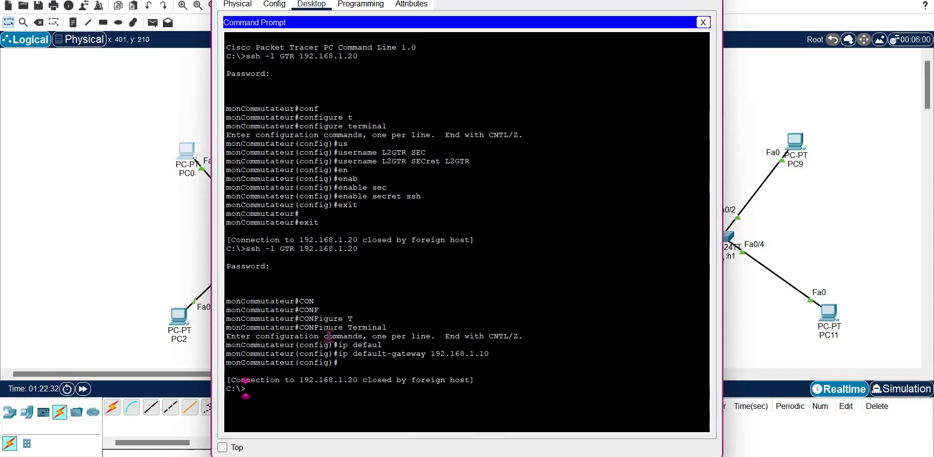
Step: Reconnect PC0 to the switch at 192.168.1.20 over SSH and run 'show ip ssh'
{"action": "key", "text": "Up"}
{"action": "key", "text": "Return"}
{"action": "key", "text": "Return"}
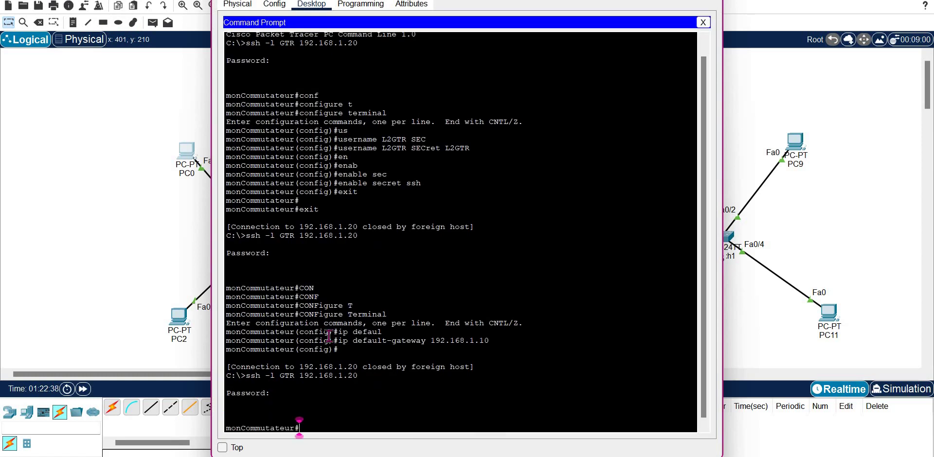
{"action": "type", "text": "SHOW I"}
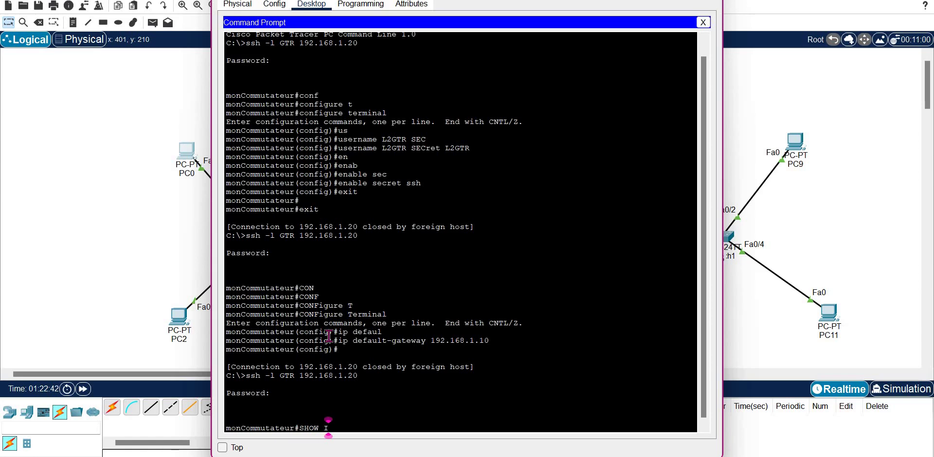
{"action": "type", "text": "P SSH"}
{"action": "key", "text": "Tab"}
{"action": "key", "text": "Return"}
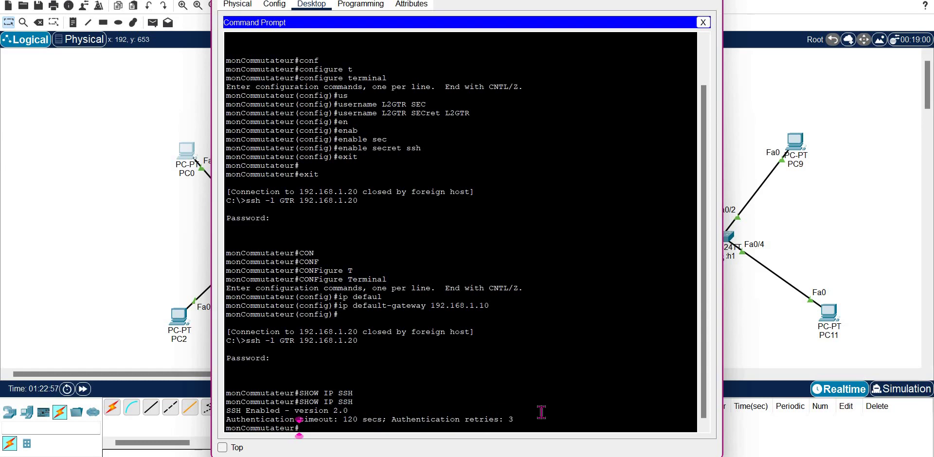
Step: Run 'show ssh' to list the switch's active SSH sessions
{"action": "key", "text": "Up"}
{"action": "key", "text": "Left"}
{"action": "key", "text": "Left"}
{"action": "key", "text": "Left"}
{"action": "key", "text": "Left"}
{"action": "key", "text": "BackSpace"}
{"action": "key", "text": "BackSpace"}
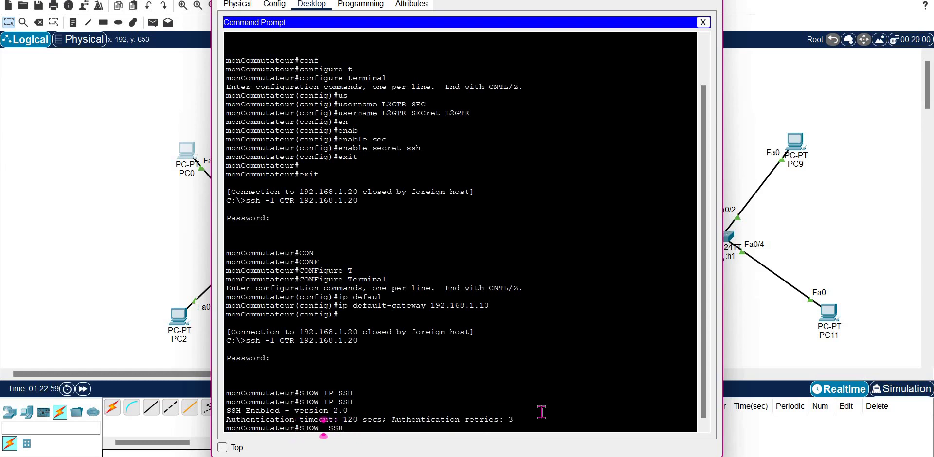
{"action": "key", "text": "BackSpace"}
{"action": "key", "text": "Return"}
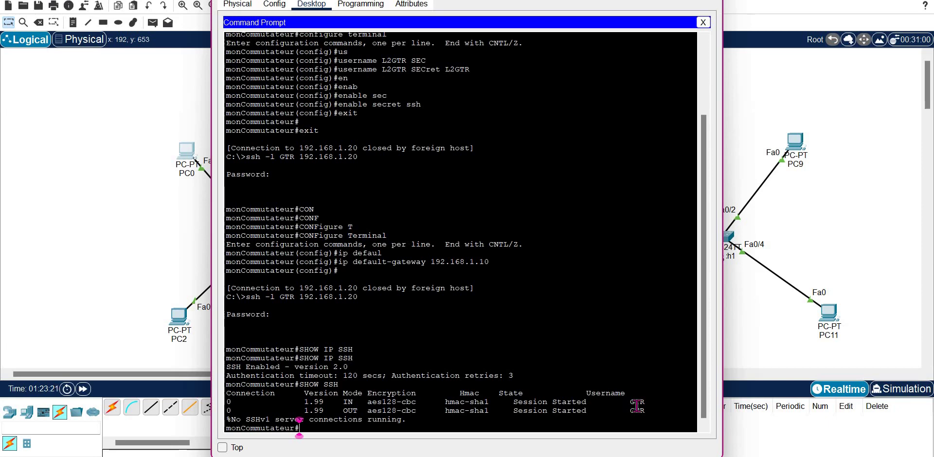
Step: Run 'show crypto key mypubkey rsa' to list the switch's RSA keys
{"action": "type", "text": "SHOW C"}
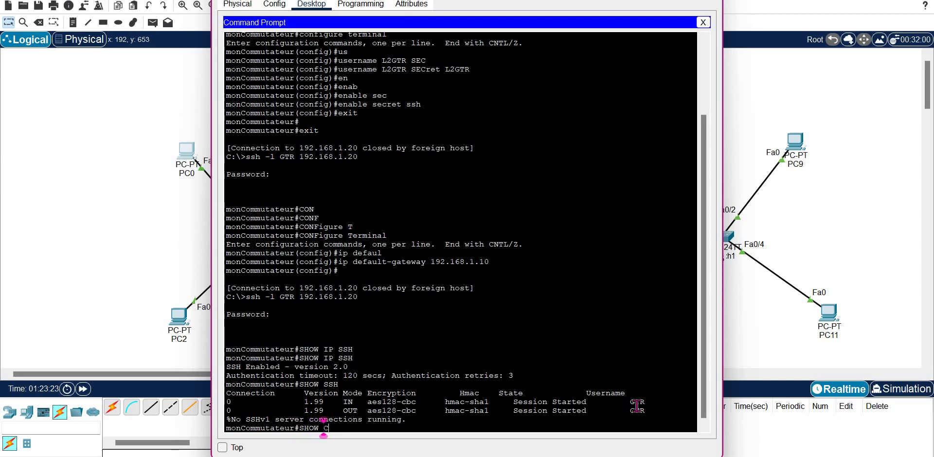
{"action": "type", "text": "RY"}
{"action": "key", "text": "Tab"}
{"action": "type", "text": "J"}
{"action": "key", "text": "Tab"}
{"action": "key", "text": "BackSpace"}
{"action": "type", "text": "K"}
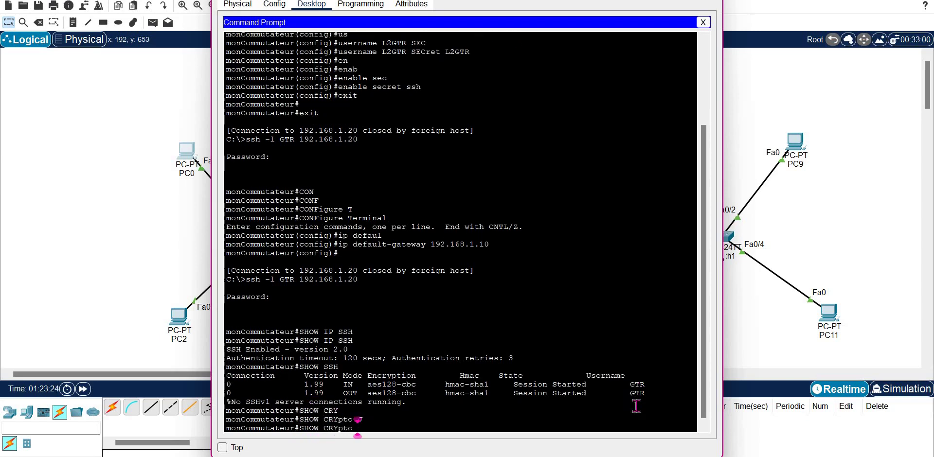
{"action": "key", "text": "Tab"}
{"action": "key", "text": "Tab"}
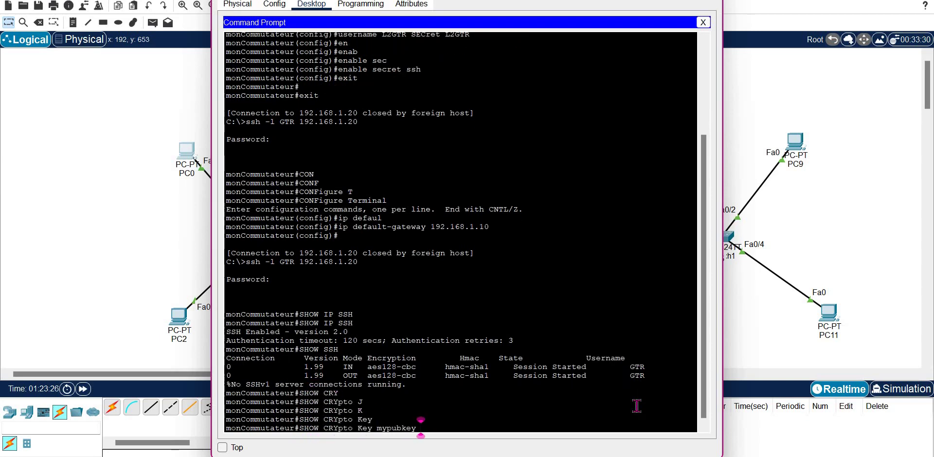
{"action": "type", "text": "R"}
{"action": "key", "text": "Tab"}
{"action": "key", "text": "Return"}
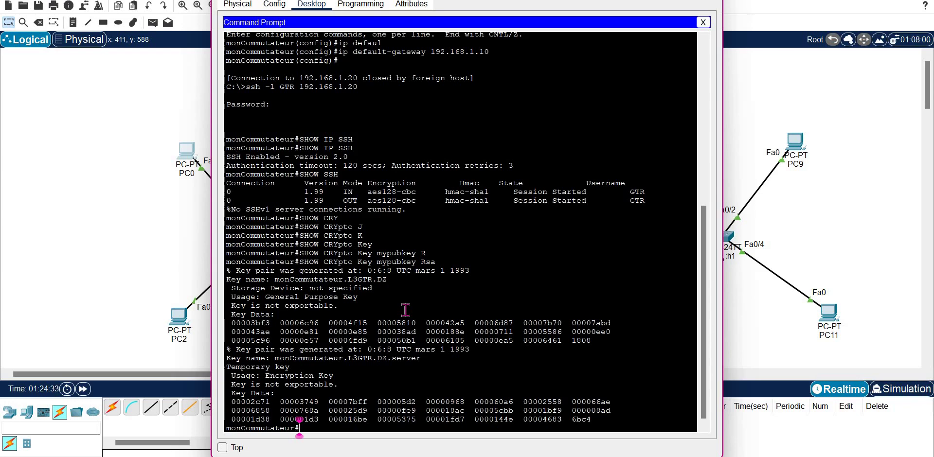
Step: Enter global configuration mode on the switch with 'configure terminal'
{"action": "type", "text": "CON"}
{"action": "key", "text": "Tab"}
{"action": "type", "text": "F"}
{"action": "key", "text": "Tab"}
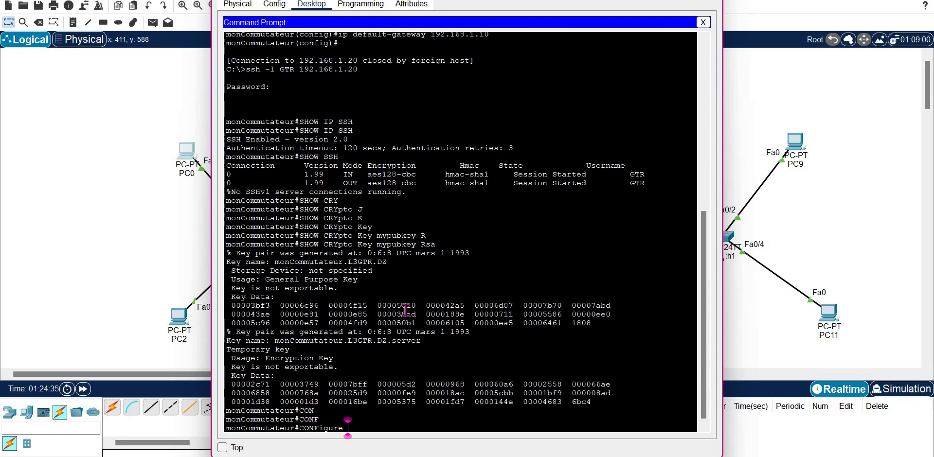
{"action": "type", "text": "T"}
{"action": "key", "text": "Tab"}
{"action": "key", "text": "Return"}
{"action": "type", "text": "CR"}
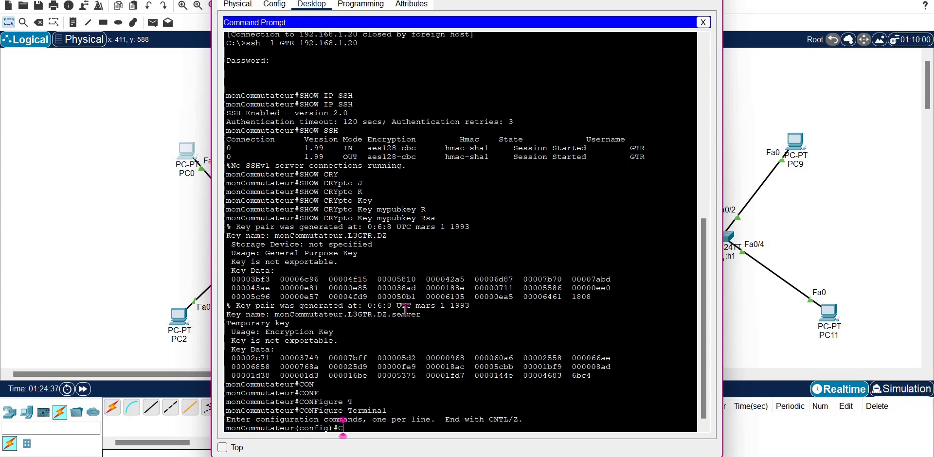
{"action": "key", "text": "Tab"}
{"action": "type", "text": "Y"}
{"action": "key", "text": "Tab"}
Step: Run 'crypto key zeroize rsa' on the switch and confirm with yes
{"action": "key", "text": "BackSpace"}
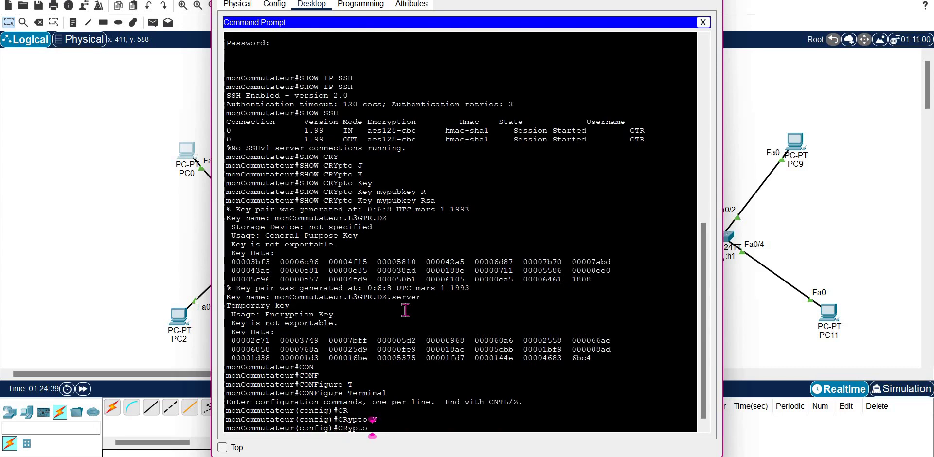
{"action": "type", "text": "K"}
{"action": "key", "text": "Tab"}
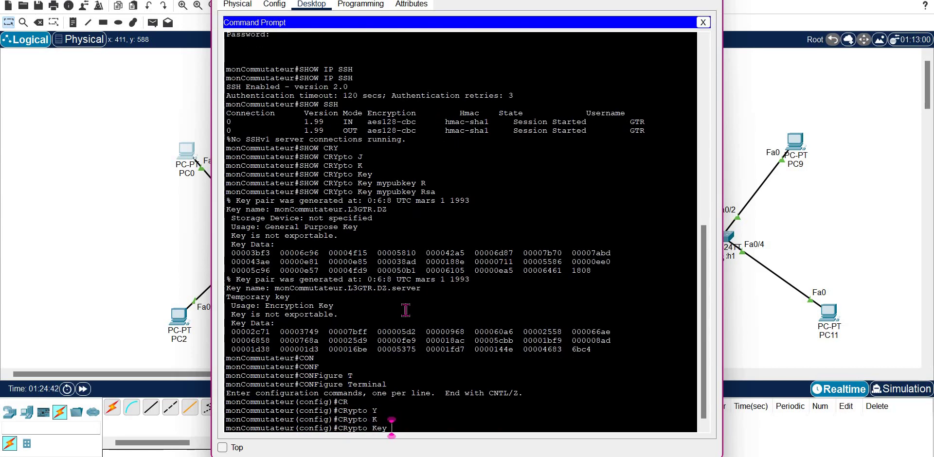
{"action": "type", "text": "?"}
{"action": "key", "text": "Return"}
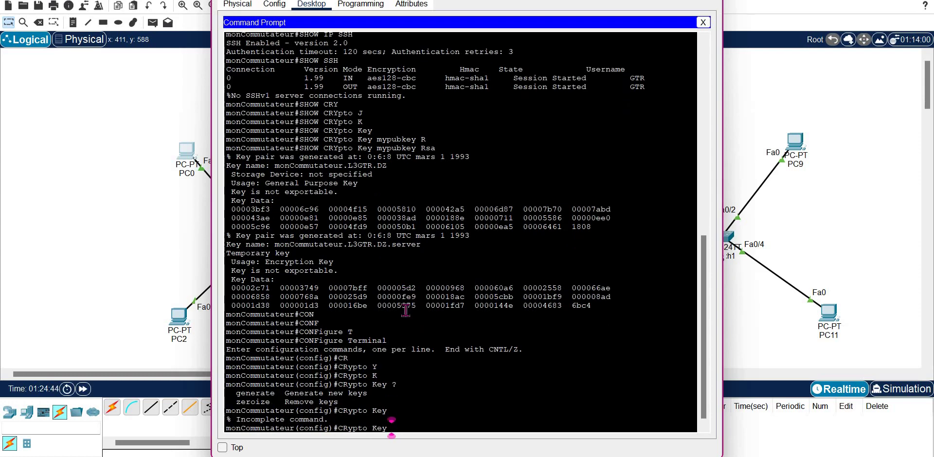
{"action": "type", "text": "?"}
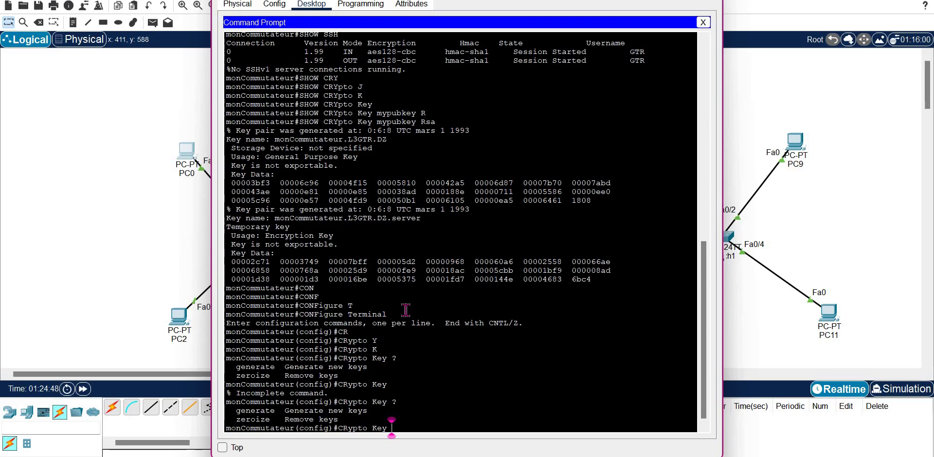
{"action": "type", "text": "ZE"}
{"action": "key", "text": "Tab"}
{"action": "type", "text": "RS"}
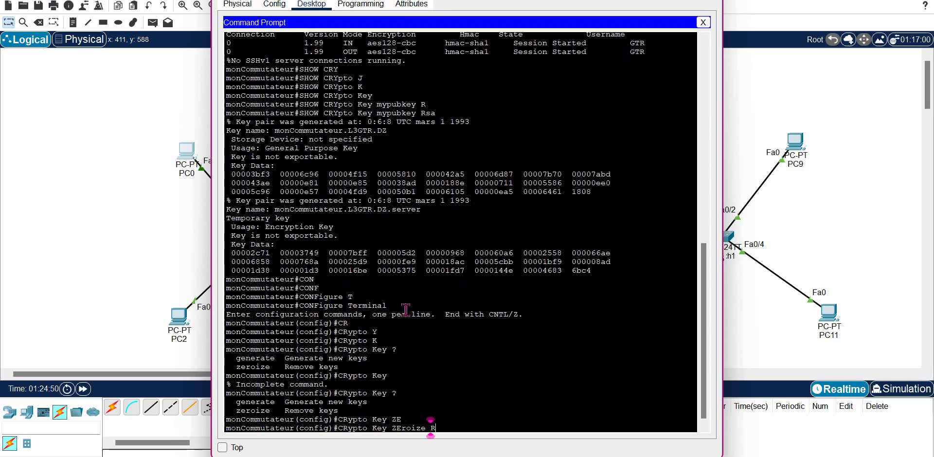
{"action": "key", "text": "Tab"}
{"action": "key", "text": "Return"}
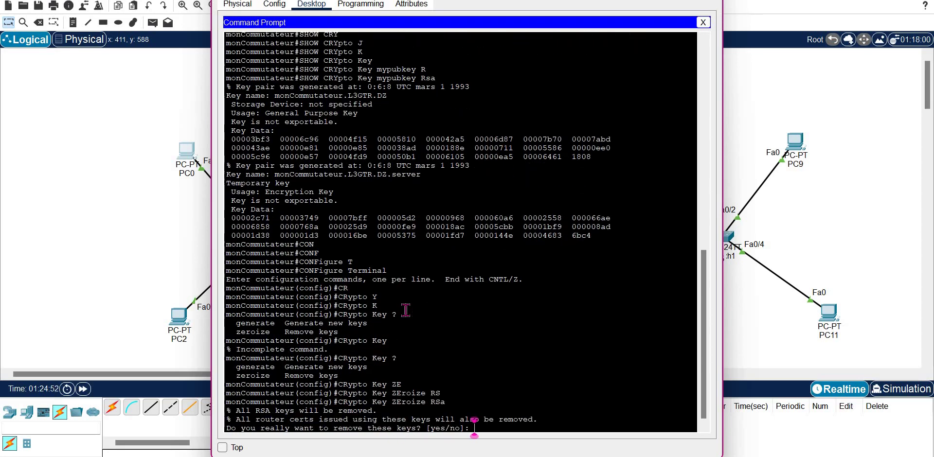
{"action": "type", "text": "yes"}
{"action": "key", "text": "Return"}
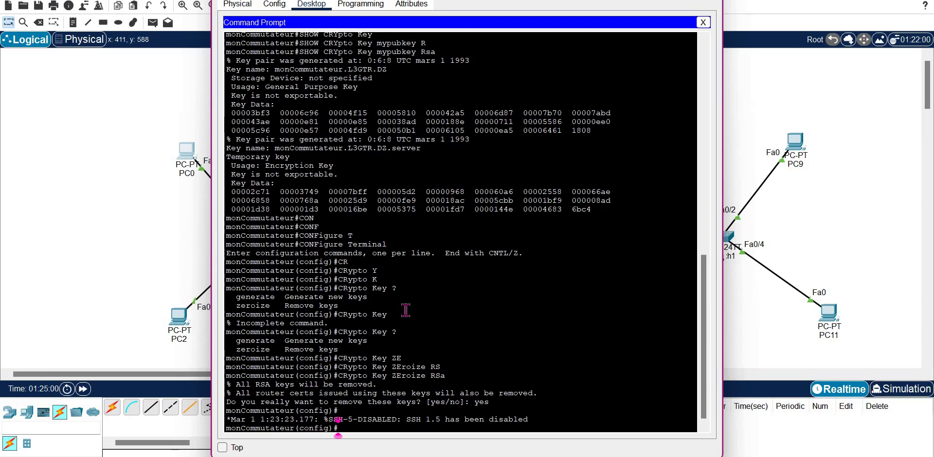
Step: Type end and exit to close PC0's SSH session to the switch
{"action": "key", "text": "Return"}
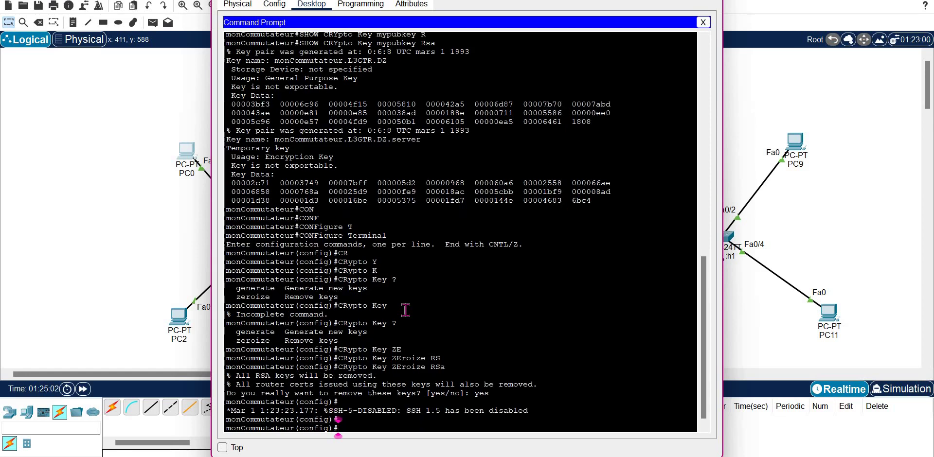
{"action": "type", "text": "end"}
{"action": "key", "text": "Return"}
{"action": "type", "text": "exit"}
{"action": "key", "text": "Return"}
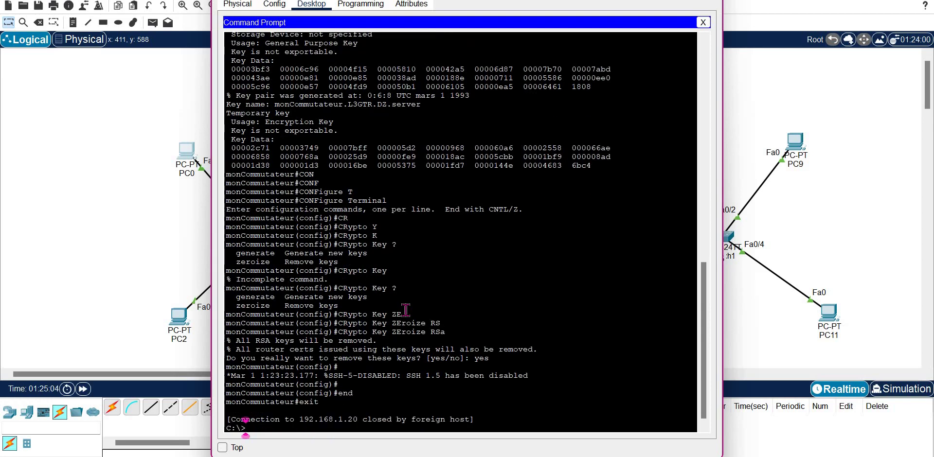
Step: Reconnect PC0 to the switch at 192.168.1.20 over SSH, log in, then EXIT the session
{"action": "key", "text": "Up"}
{"action": "key", "text": "Return"}
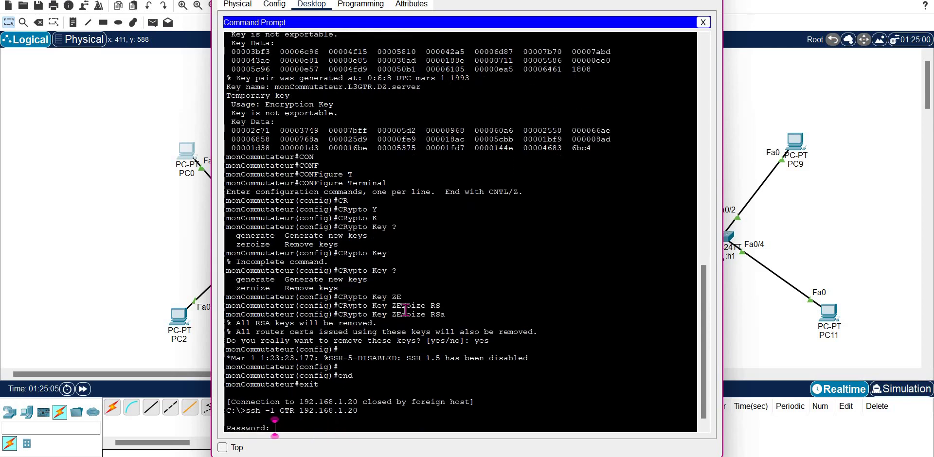
{"action": "key", "text": "Return"}
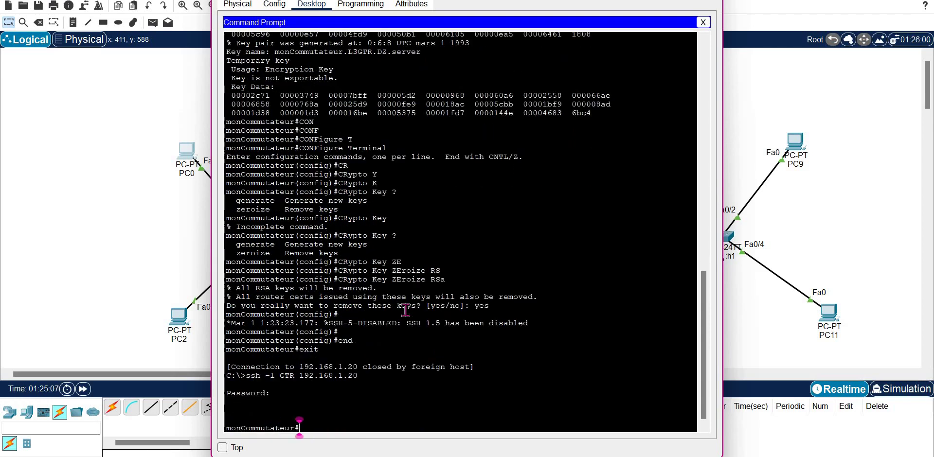
{"action": "type", "text": "EXI"}
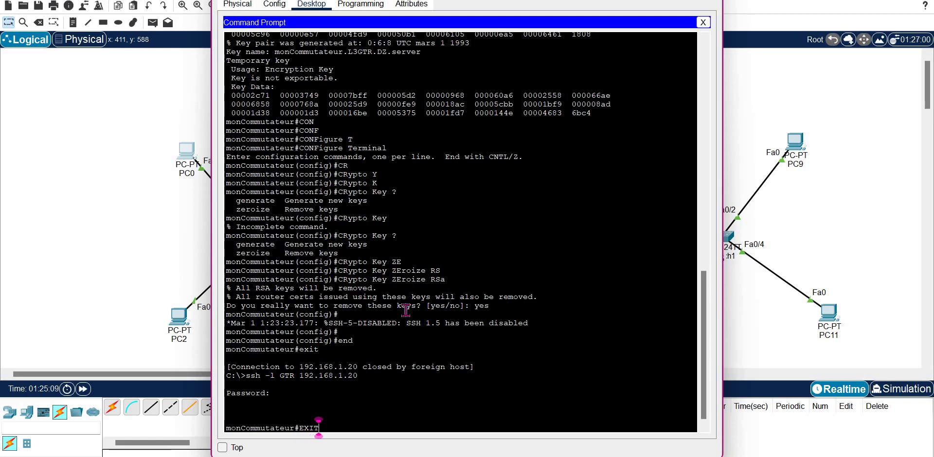
{"action": "type", "text": "T"}
{"action": "key", "text": "Return"}
{"action": "key", "text": "Return"}
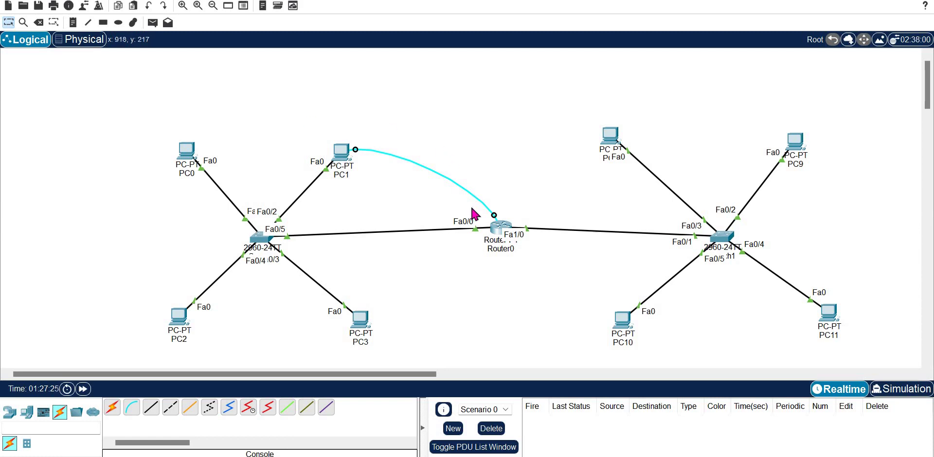
Step: Open Router0's console and enter privileged mode with enable and its password
{"action": "left_click", "coordinate": [506, 233]}
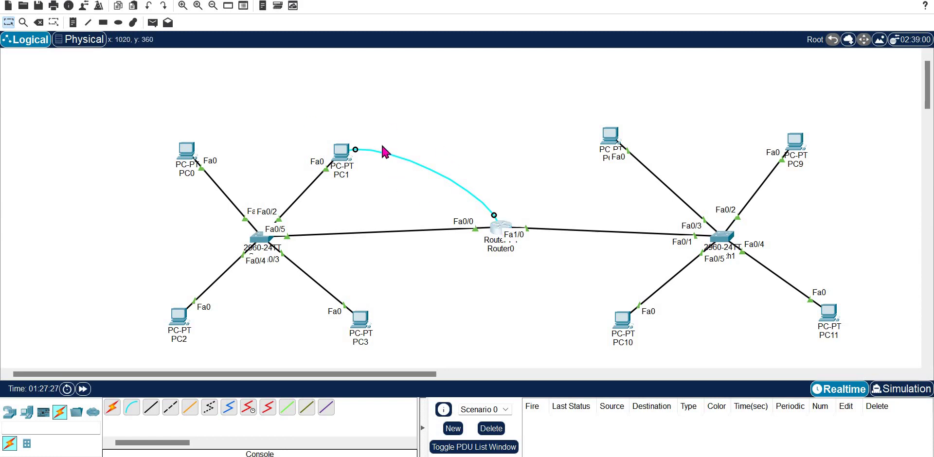
{"action": "key", "text": "Return"}
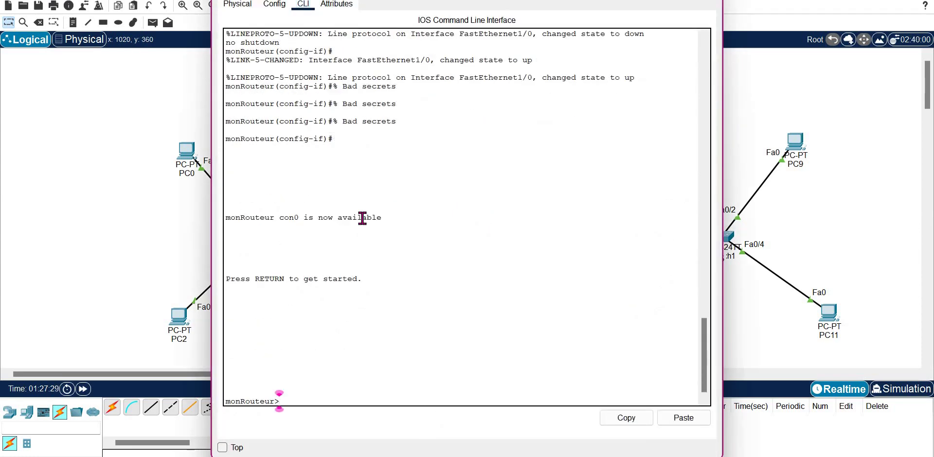
{"action": "type", "text": "EN"}
{"action": "key", "text": "Tab"}
{"action": "key", "text": "Return"}
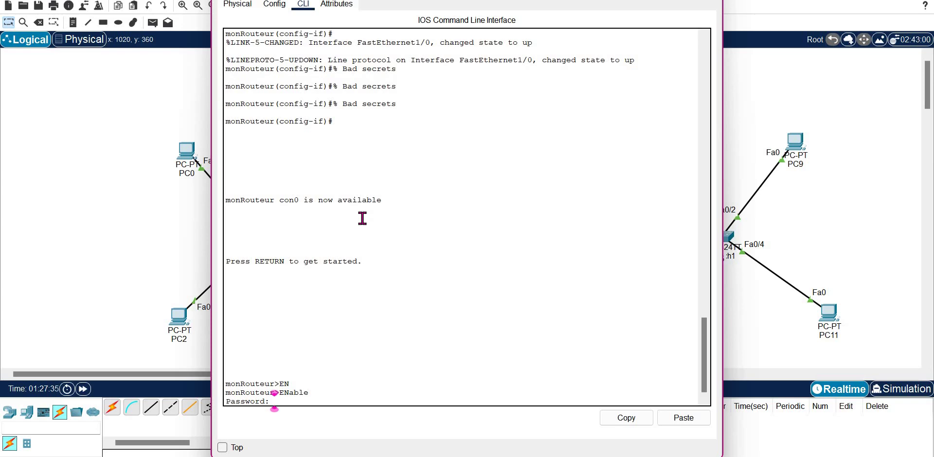
{"action": "key", "text": "Return"}
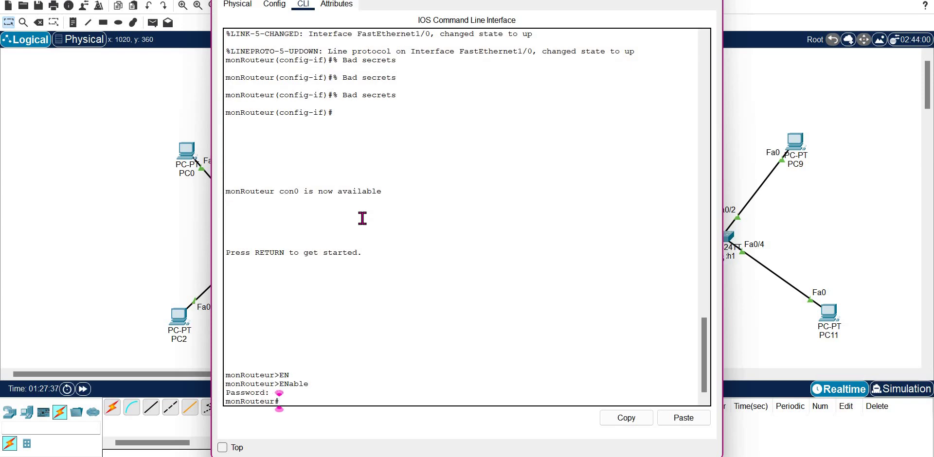
Step: List the ssh command's options, such as -l and -v, with 'ssh ?'
{"action": "type", "text": "ssh il"}
{"action": "key", "text": "BackSpace"}
{"action": "key", "text": "BackSpace"}
{"action": "type", "text": "?"}
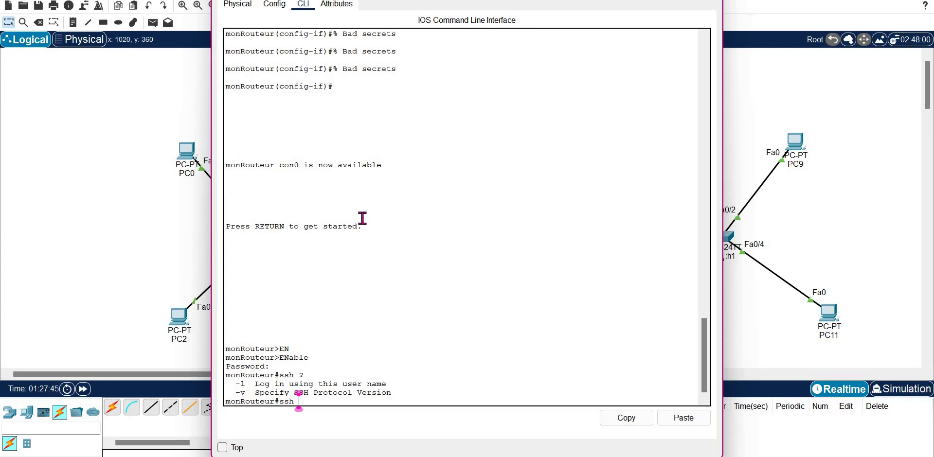
{"action": "type", "text": "-l"}
Step: Run 'sh run' on Router0 and page through its running configuration
{"action": "key", "text": "BackSpace"}
{"action": "key", "text": "BackSpace"}
{"action": "key", "text": "BackSpace"}
{"action": "key", "text": "BackSpace"}
{"action": "key", "text": "BackSpace"}
{"action": "key", "text": "BackSpace"}
{"action": "key", "text": "BackSpace"}
{"action": "type", "text": "sh run"}
{"action": "key", "text": "Return"}
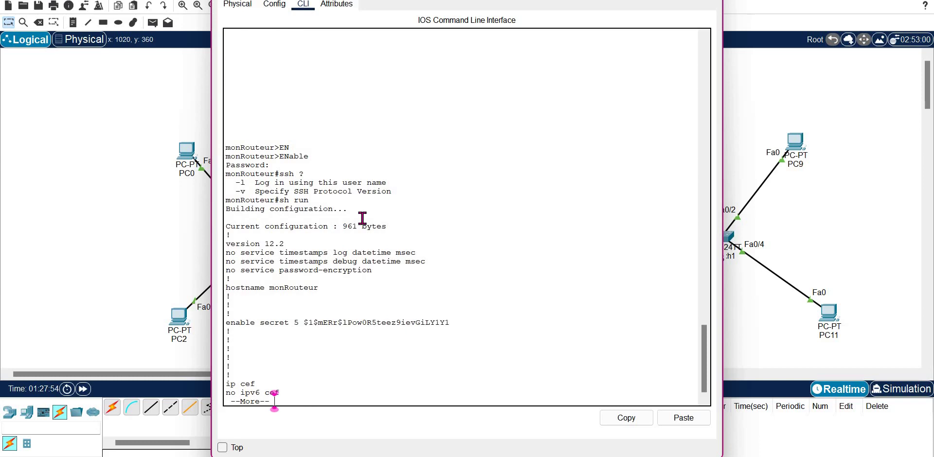
{"action": "key", "text": "space"}
{"action": "key", "text": "space"}
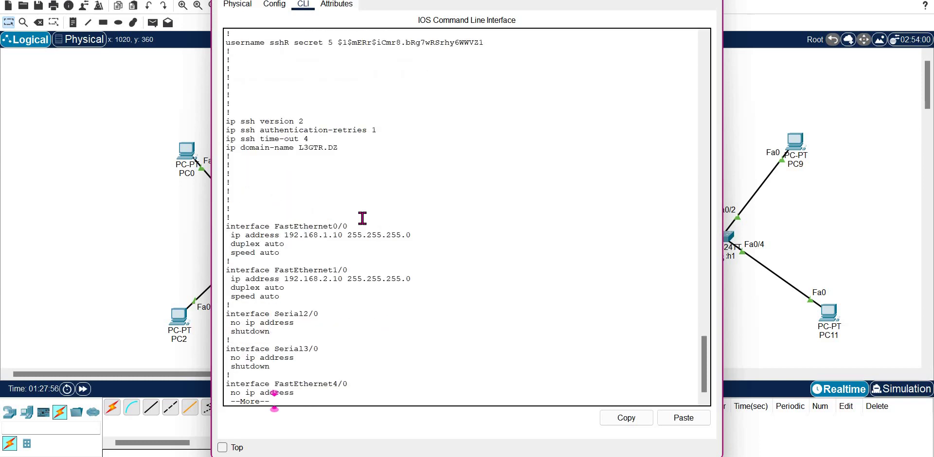
{"action": "key", "text": "space"}
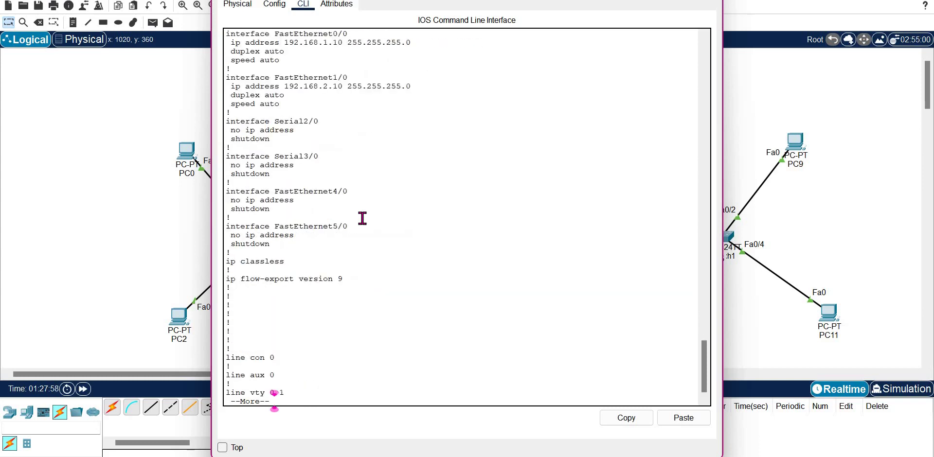
{"action": "key", "text": "space"}
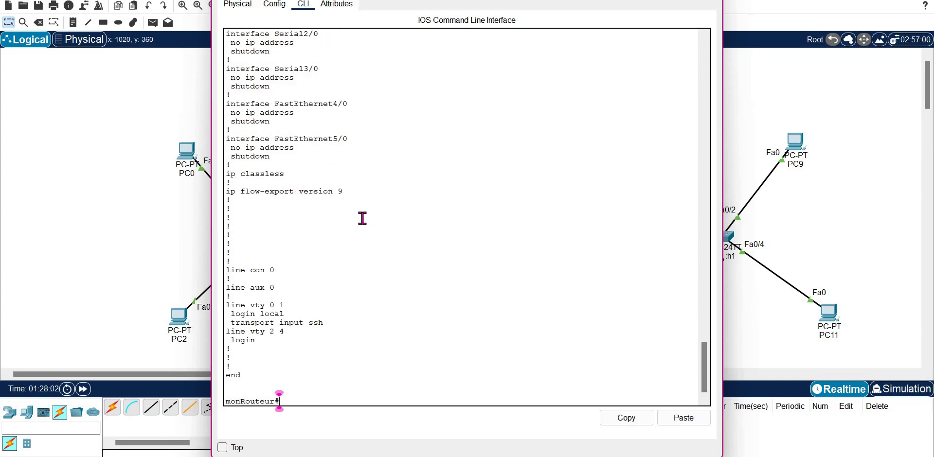
Step: Show the running configuration again and inspect the line vty 0 1 SSH settings
{"action": "type", "text": "sh run"}
{"action": "key", "text": "Return"}
{"action": "key", "text": "space"}
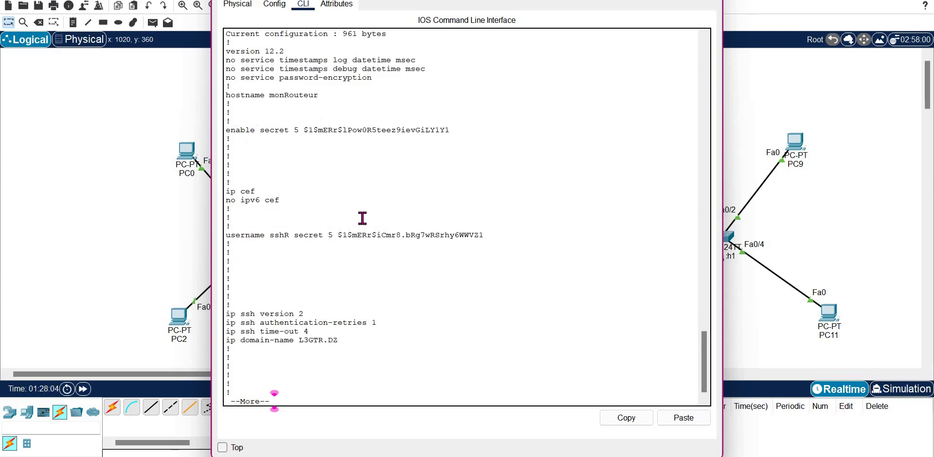
{"action": "key", "text": "space"}
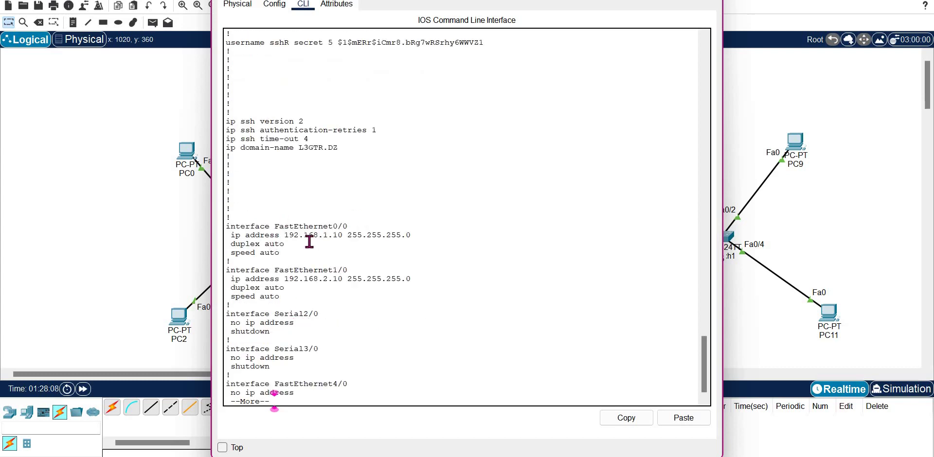
{"action": "key", "text": "space"}
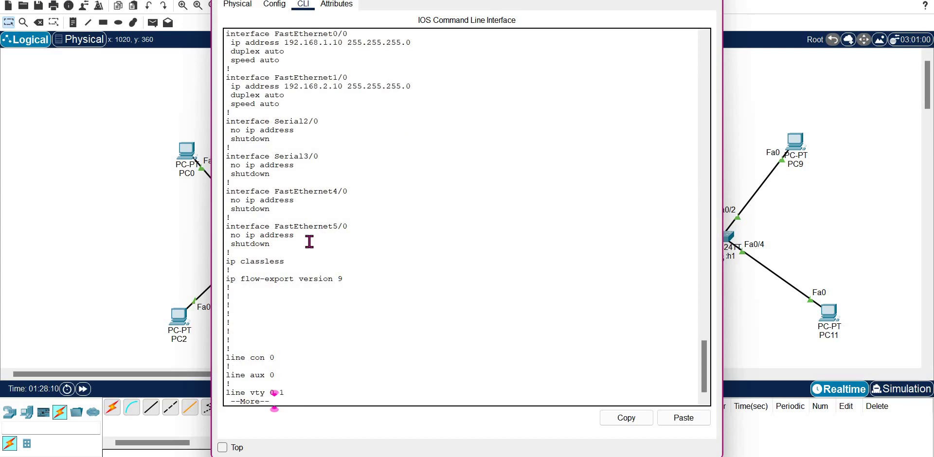
{"action": "key", "text": "space"}
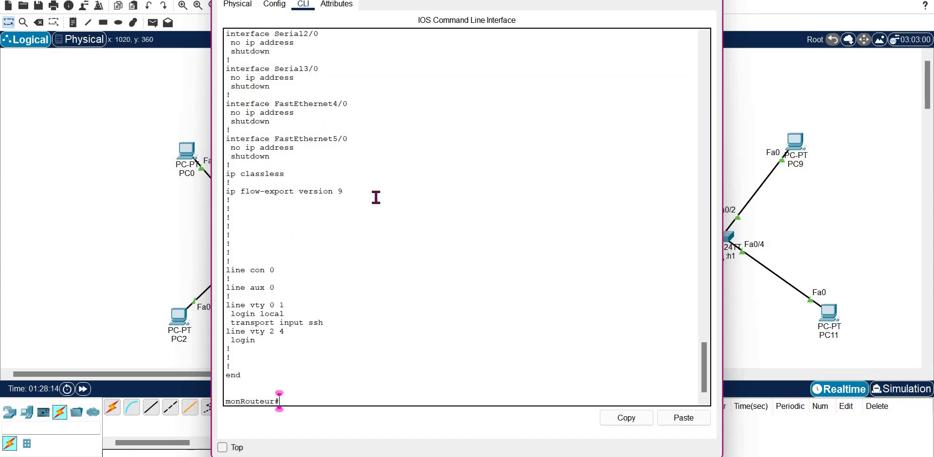
{"action": "scroll", "coordinate": [706, 385], "scroll_direction": "up", "scroll_amount": 3}
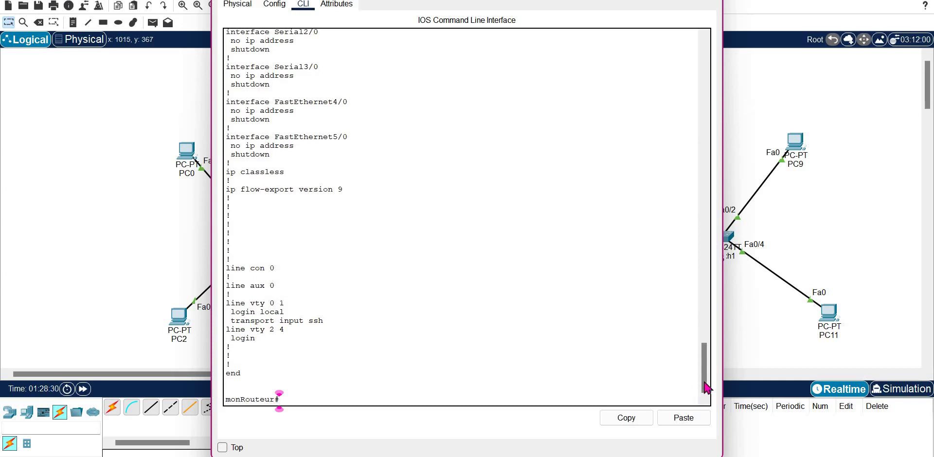
{"action": "scroll", "coordinate": [687, 333], "scroll_direction": "up", "scroll_amount": 12}
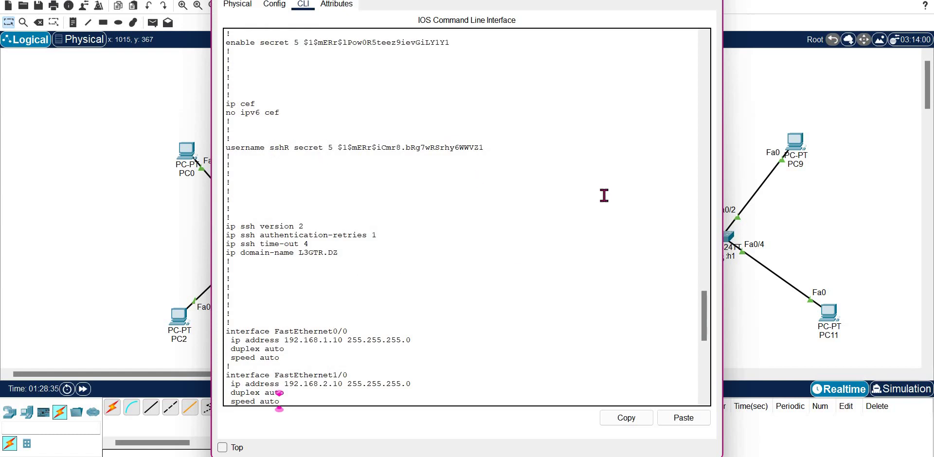
{"action": "key", "text": "Return"}
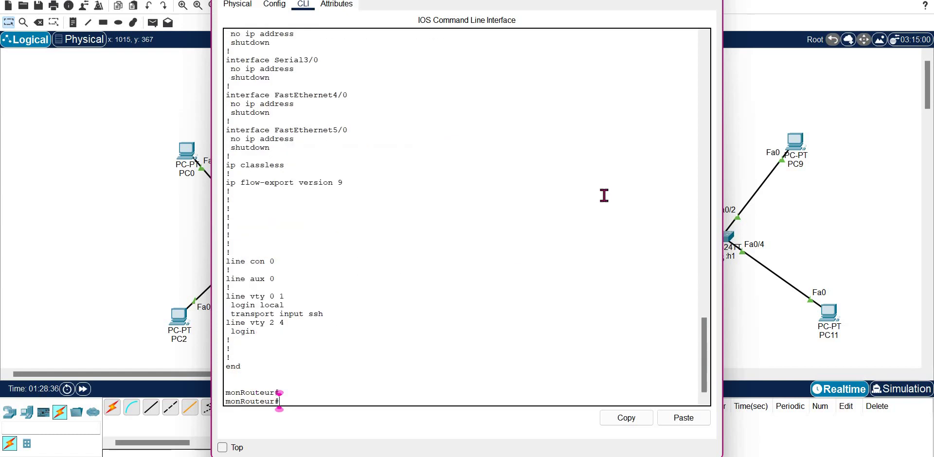
{"action": "type", "text": "ENable"}
{"action": "key", "text": "BackSpace"}
{"action": "key", "text": "BackSpace"}
{"action": "key", "text": "BackSpace"}
{"action": "key", "text": "BackSpace"}
{"action": "key", "text": "BackSpace"}
{"action": "key", "text": "BackSpace"}
Step: Run 'ssh -l <SSH user> -v 2 192.168.1.20' from monRouteur; both password attempts are rejected
{"action": "type", "text": "ssh -l "}
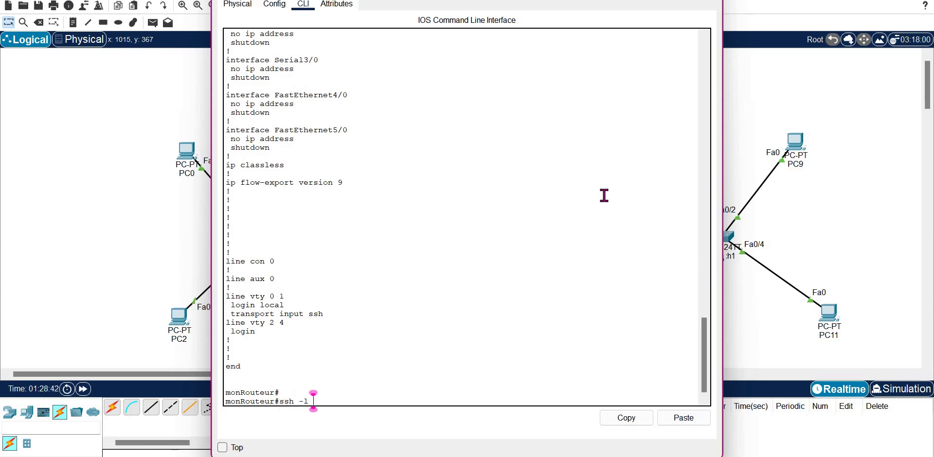
{"action": "type", "text": "sshR -v"}
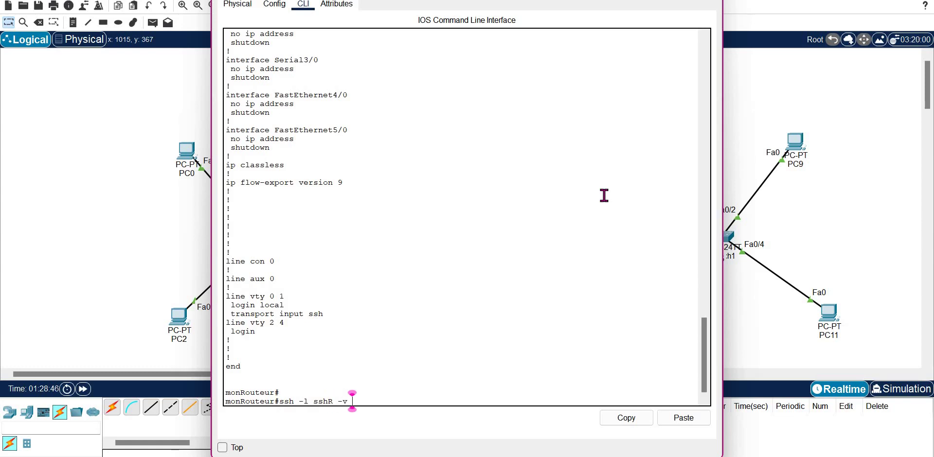
{"action": "type", "text": " 2 192."}
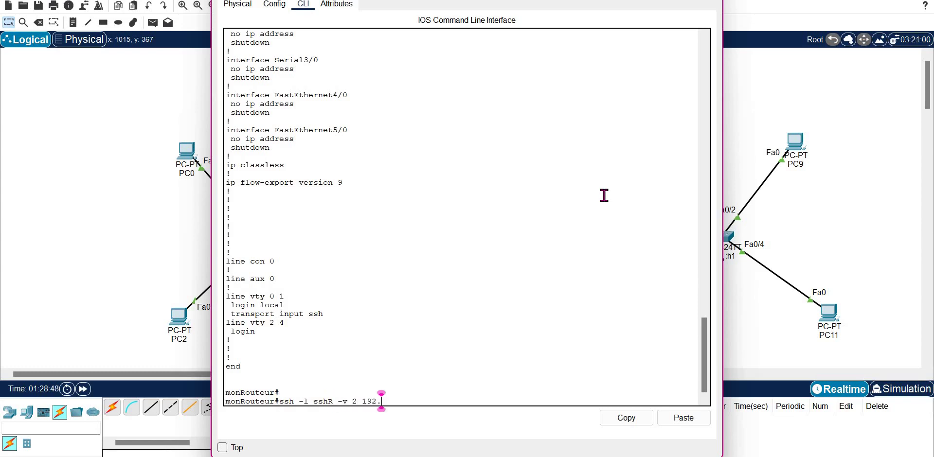
{"action": "type", "text": "168.1.20"}
{"action": "key", "text": "Return"}
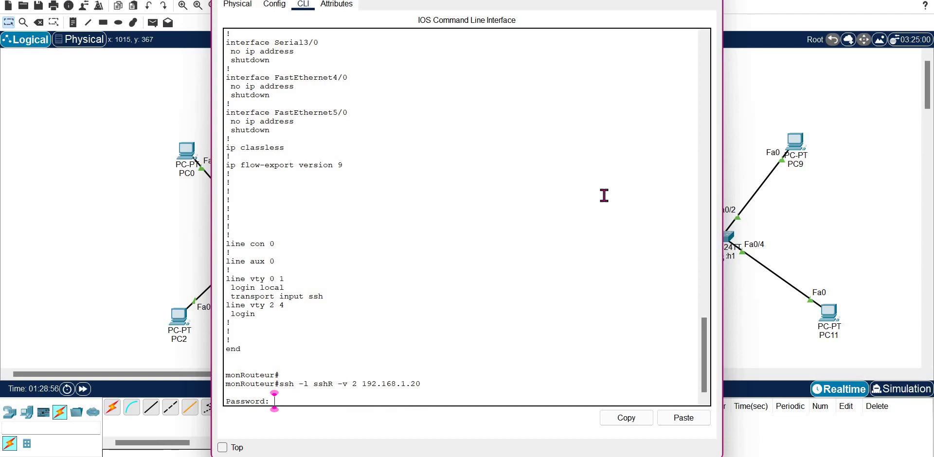
{"action": "key", "text": "Return"}
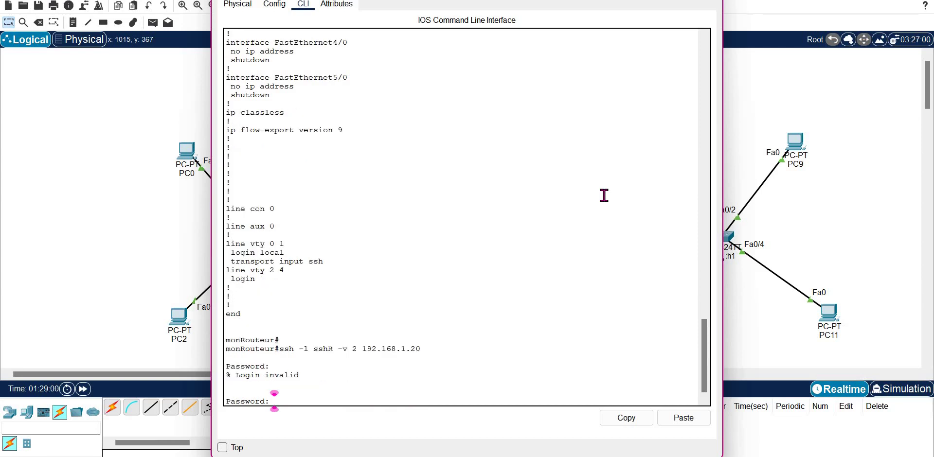
{"action": "key", "text": "Return"}
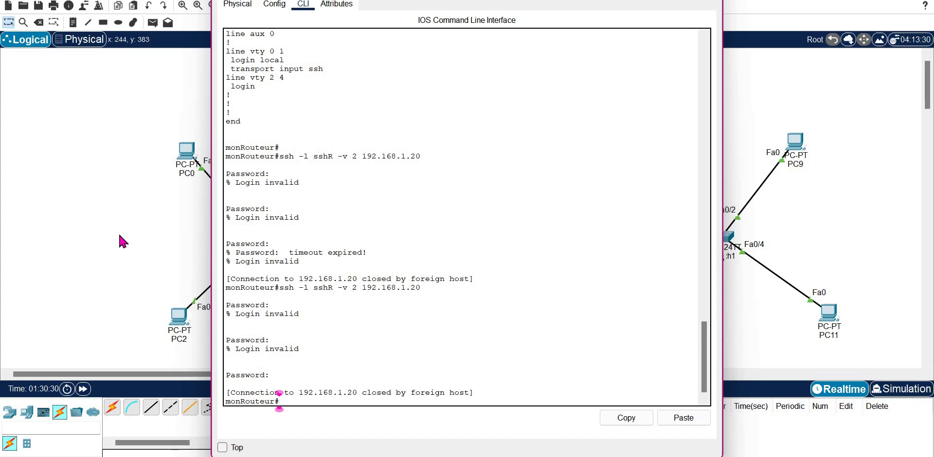
Step: Place a generic Router-PT, Router1, above Router0 on the canvas
{"action": "left_click", "coordinate": [98, 267]}
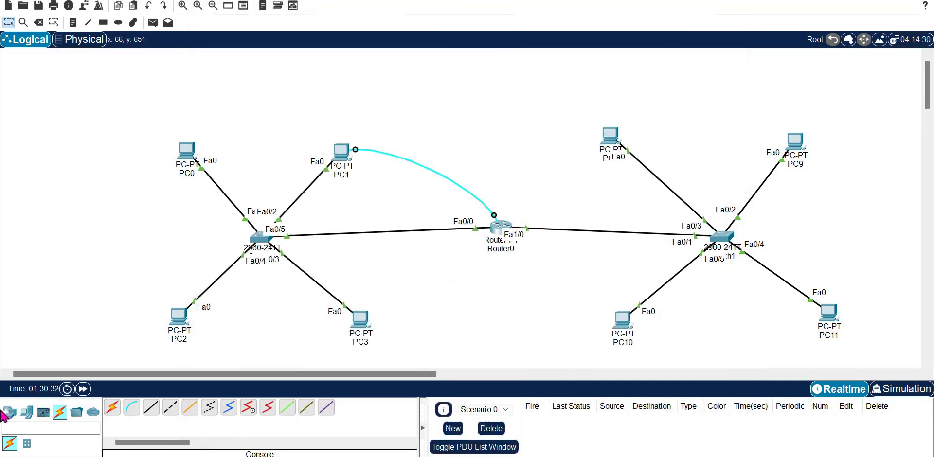
{"action": "left_click", "coordinate": [8, 415]}
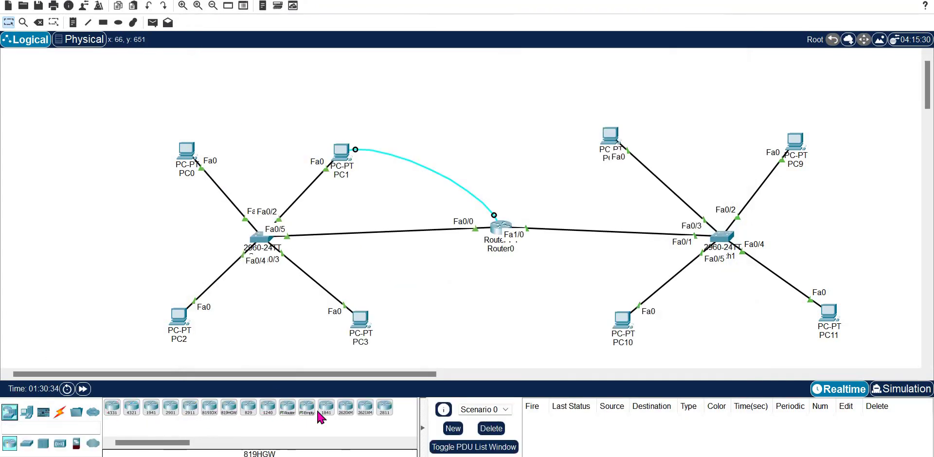
{"action": "left_click", "coordinate": [288, 408]}
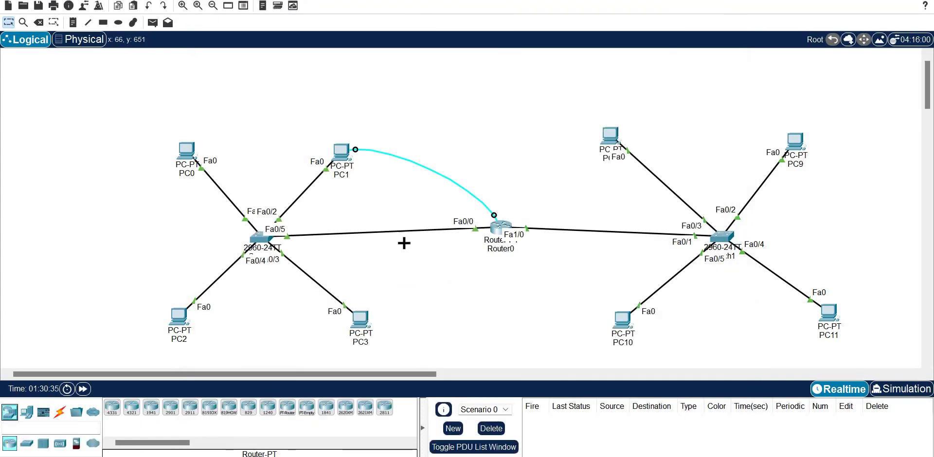
{"action": "left_click", "coordinate": [495, 95]}
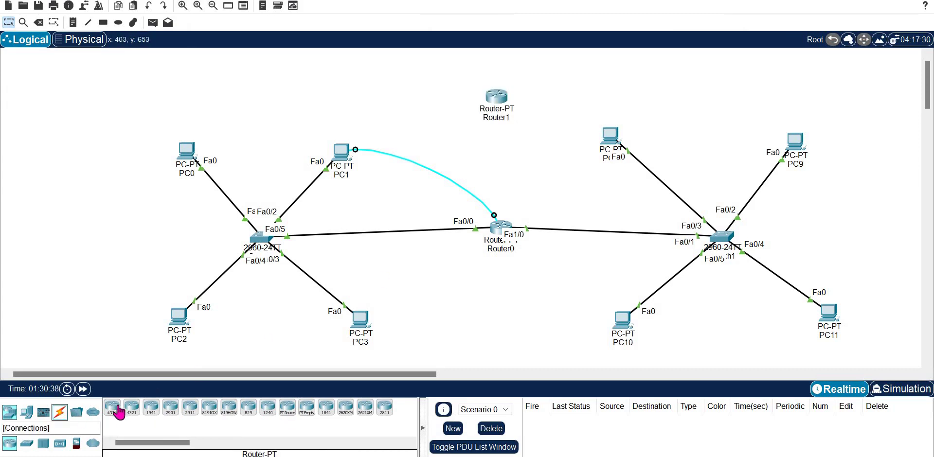
Step: Link the routers with an automatic cable, then delete the resulting serial link
{"action": "left_click", "coordinate": [59, 412]}
{"action": "left_click", "coordinate": [115, 410]}
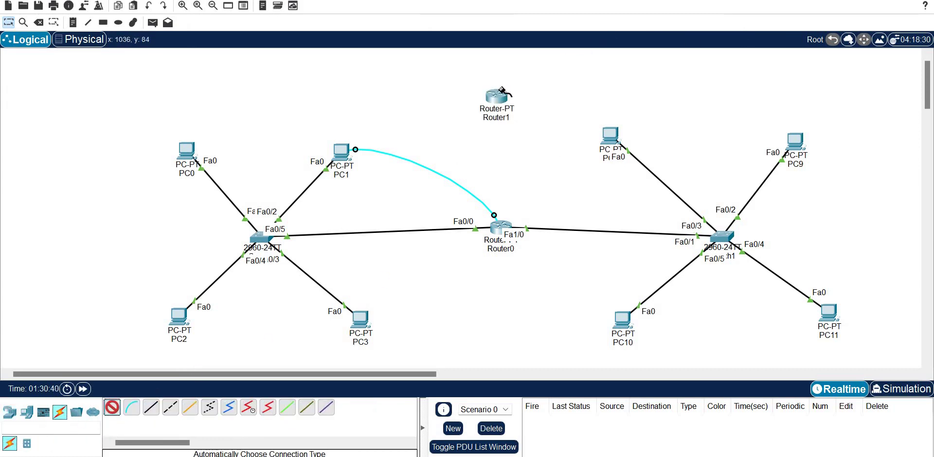
{"action": "left_click", "coordinate": [501, 226]}
{"action": "left_click", "coordinate": [496, 96]}
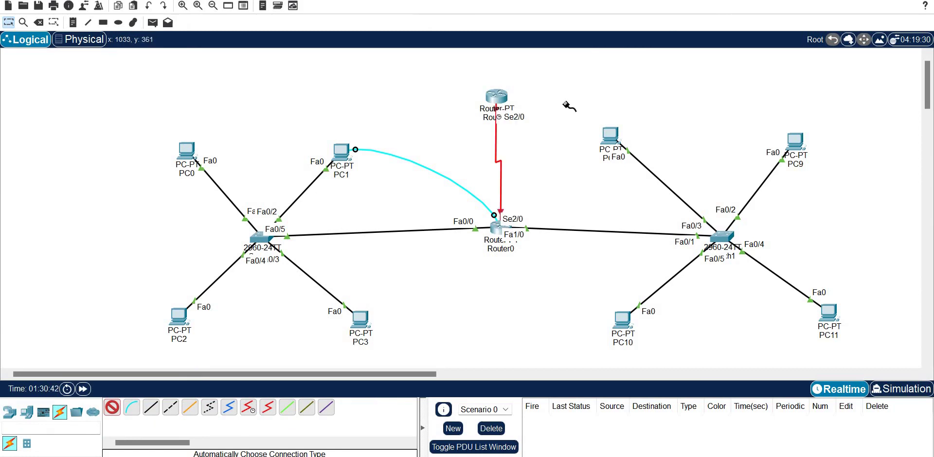
{"action": "left_click", "coordinate": [39, 22]}
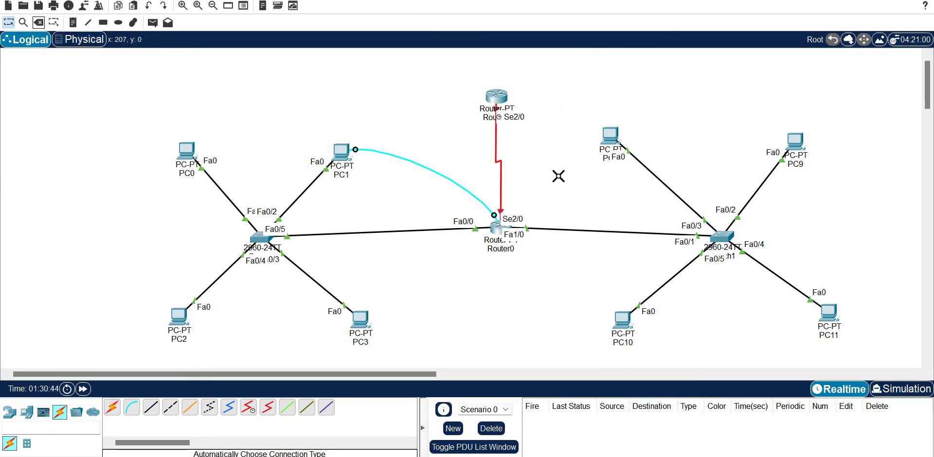
{"action": "left_click", "coordinate": [497, 156]}
Step: Start a copper cross-over cable from Router1's FastEthernet0/0, cancel it, and reopen Router0's CLI
{"action": "left_click", "coordinate": [170, 407]}
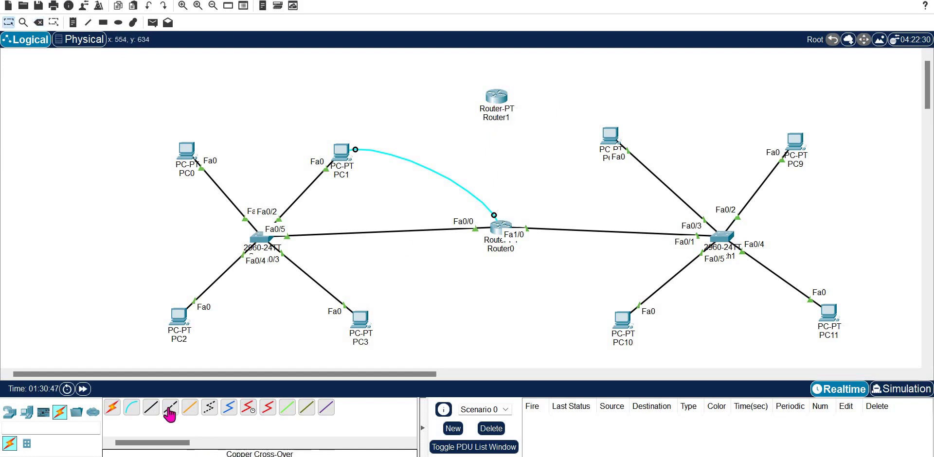
{"action": "left_click", "coordinate": [497, 100]}
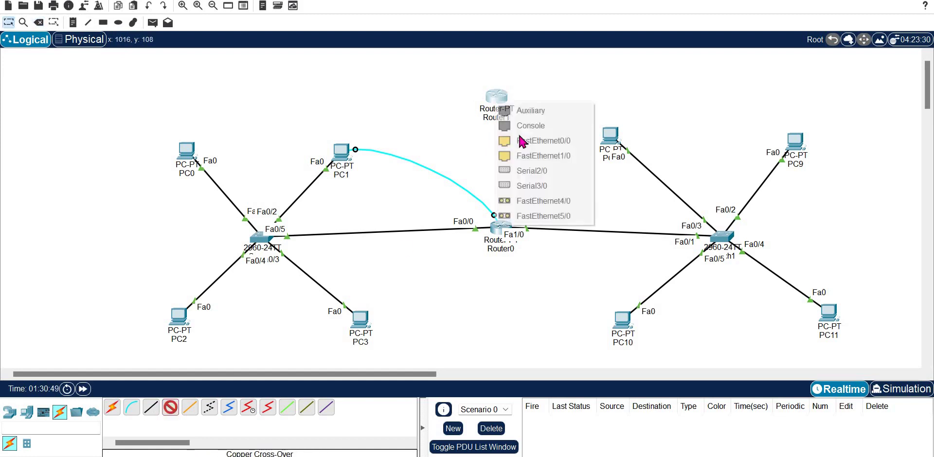
{"action": "left_click", "coordinate": [508, 210]}
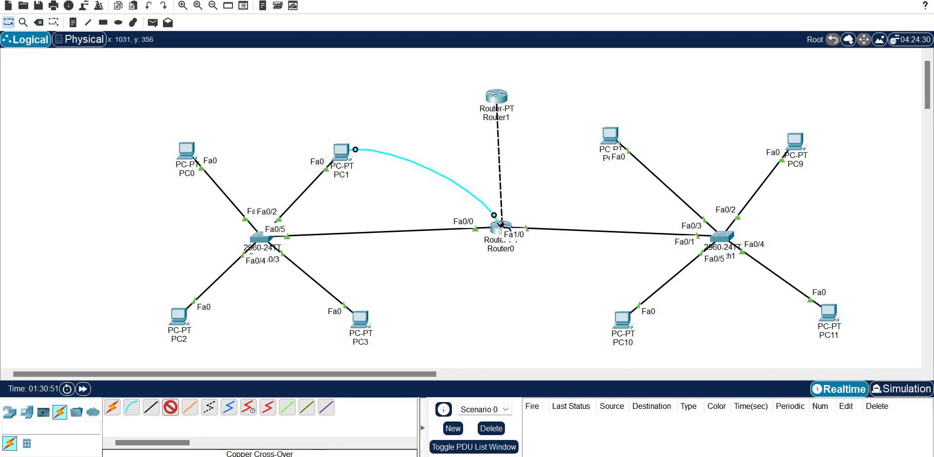
{"action": "left_click", "coordinate": [504, 230]}
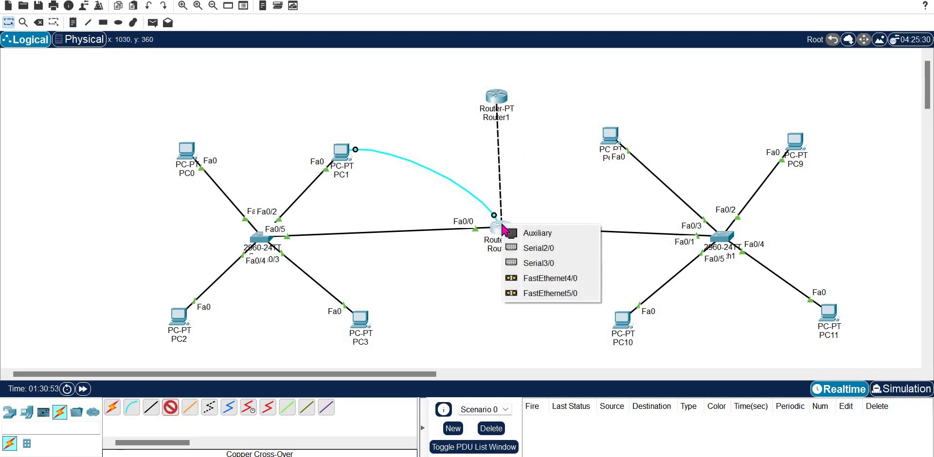
{"action": "key", "text": "Escape"}
{"action": "key", "text": "Escape"}
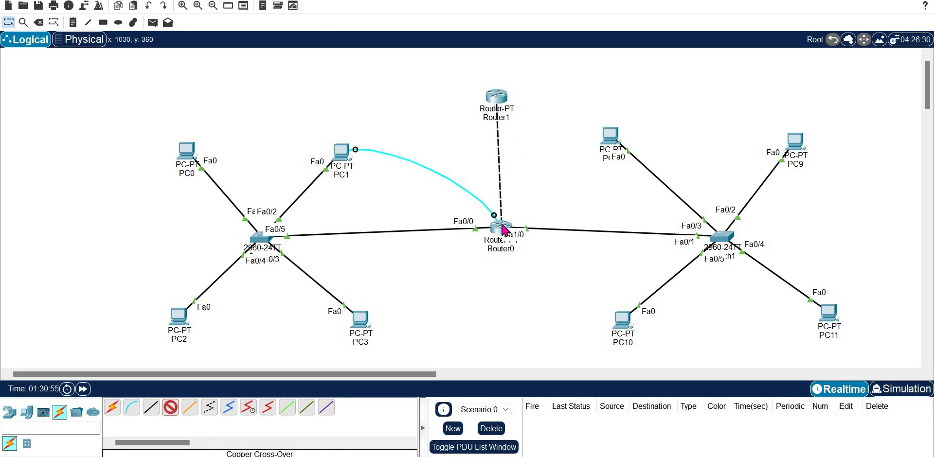
{"action": "left_click", "coordinate": [502, 227]}
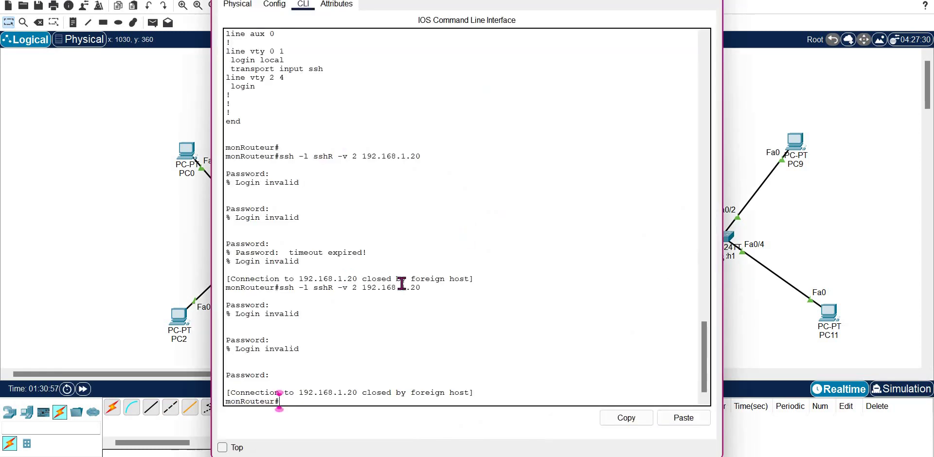
Step: Run 'copy running-config startup-config' on Router0, then install a PT-ROUTER-NM-1CFE module in an empty slot
{"action": "type", "text": "copy ru"}
{"action": "key", "text": "Tab"}
{"action": "key", "text": "Tab"}
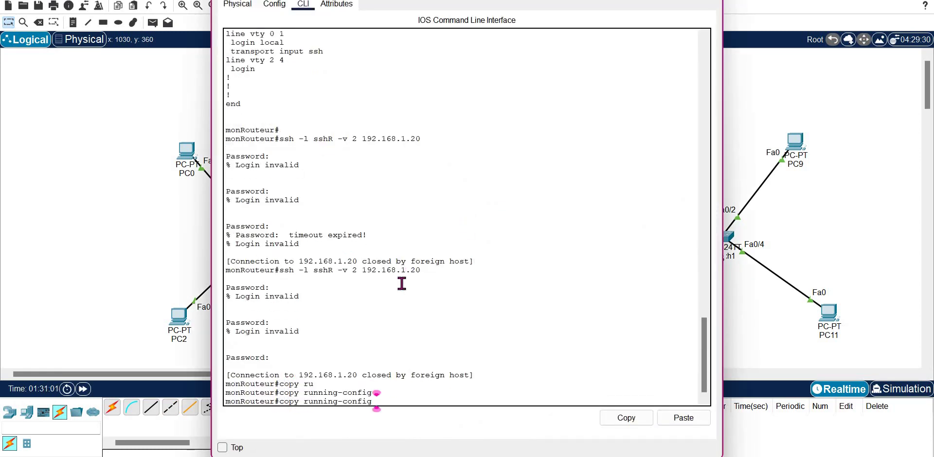
{"action": "type", "text": "st"}
{"action": "key", "text": "Tab"}
{"action": "key", "text": "Return"}
{"action": "key", "text": "Return"}
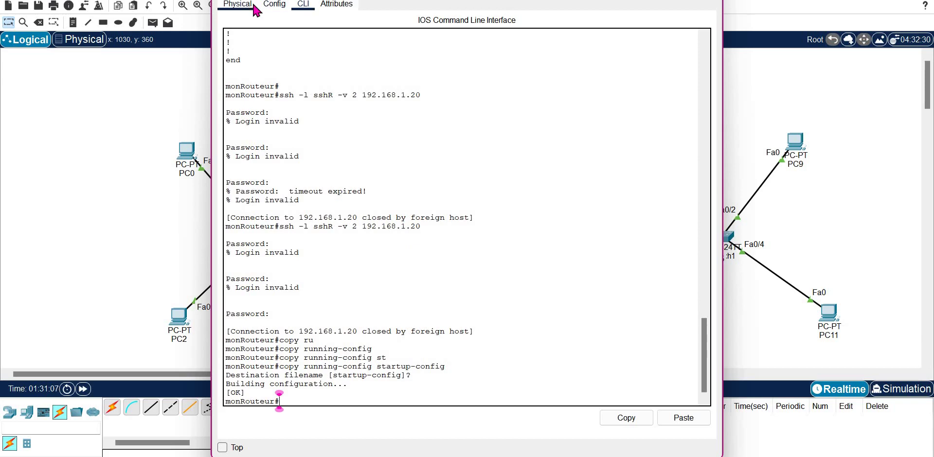
{"action": "left_click", "coordinate": [238, 4]}
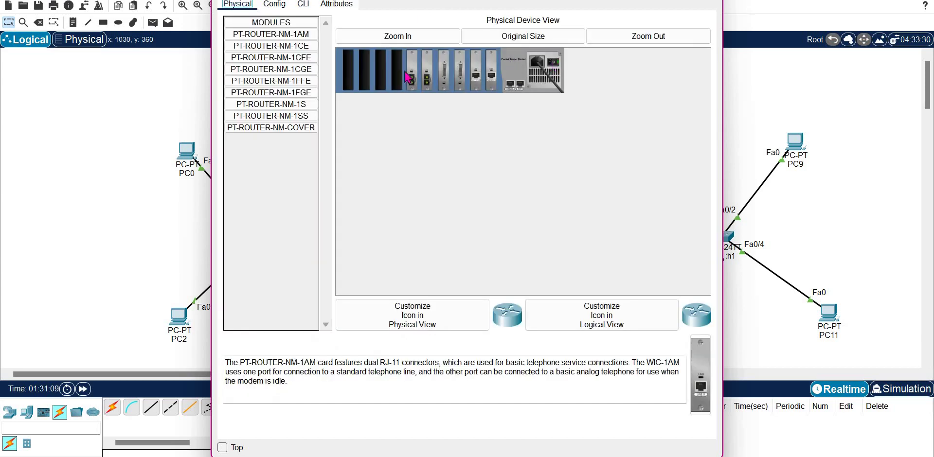
{"action": "left_click_drag", "start_coordinate": [289, 61], "coordinate": [397, 70]}
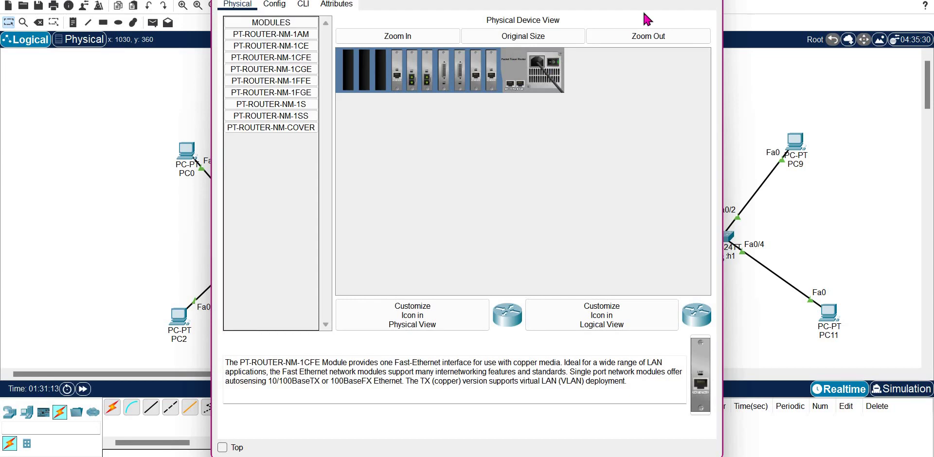
Step: Cable Router0's FastEthernet6/0 to Router1's FastEthernet0/0 with a copper cross-over cable
{"action": "left_click", "coordinate": [711, 1]}
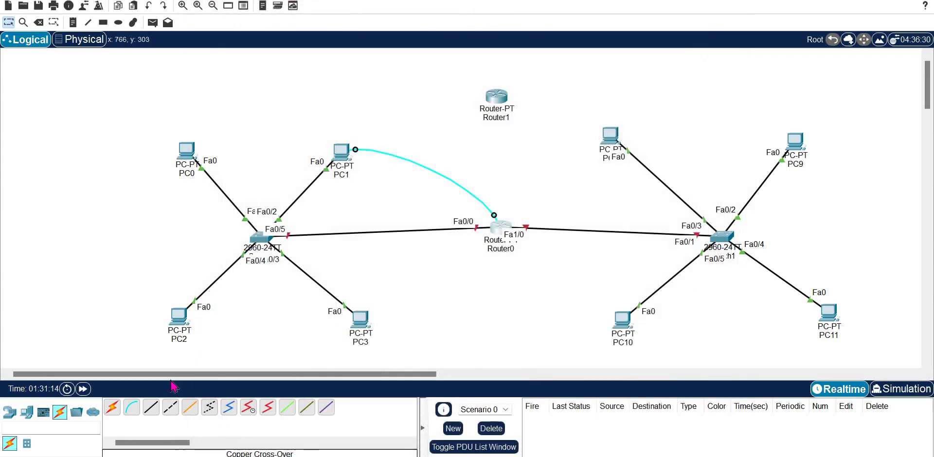
{"action": "left_click", "coordinate": [170, 409]}
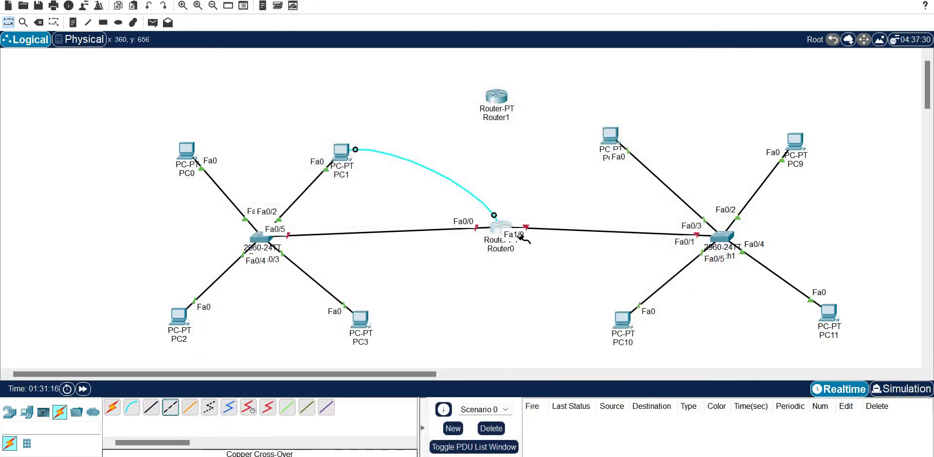
{"action": "left_click", "coordinate": [496, 226]}
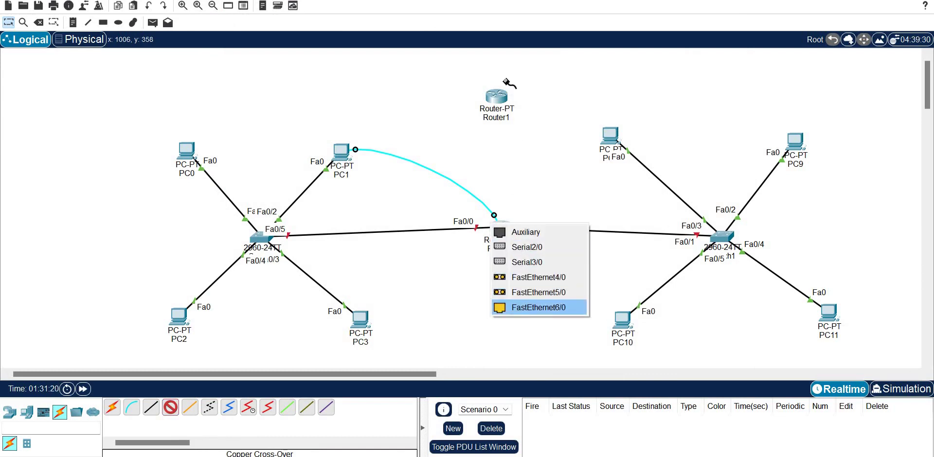
{"action": "left_click", "coordinate": [518, 307]}
{"action": "left_click", "coordinate": [496, 99]}
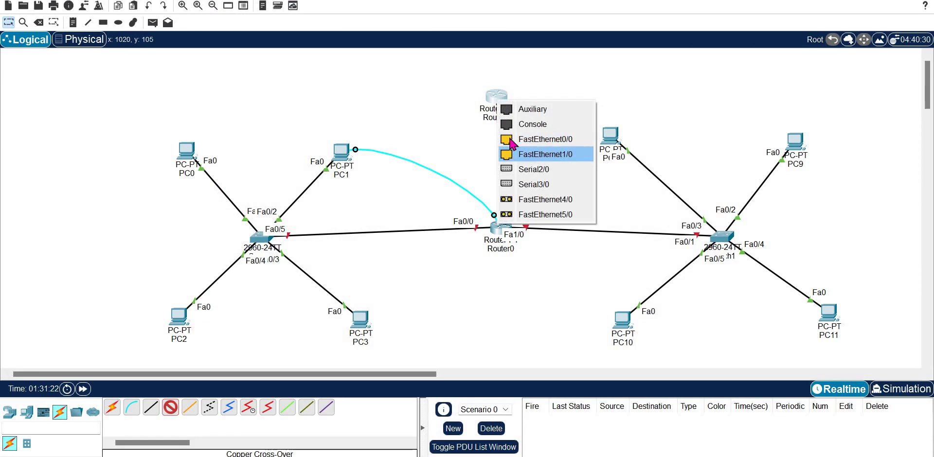
{"action": "left_click", "coordinate": [509, 140]}
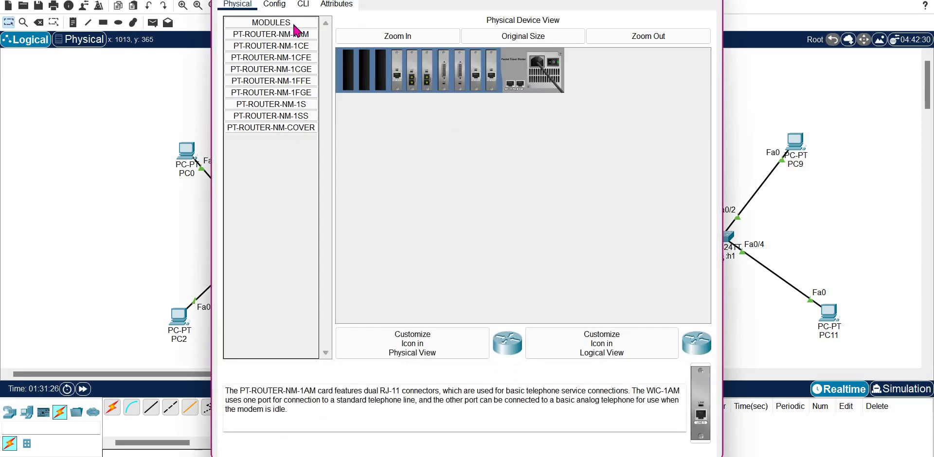
Step: Set Router0's FastEthernet6/0 IPv4 address to 192.168.3.10 with mask 255.255.255.0
{"action": "left_click", "coordinate": [275, 4]}
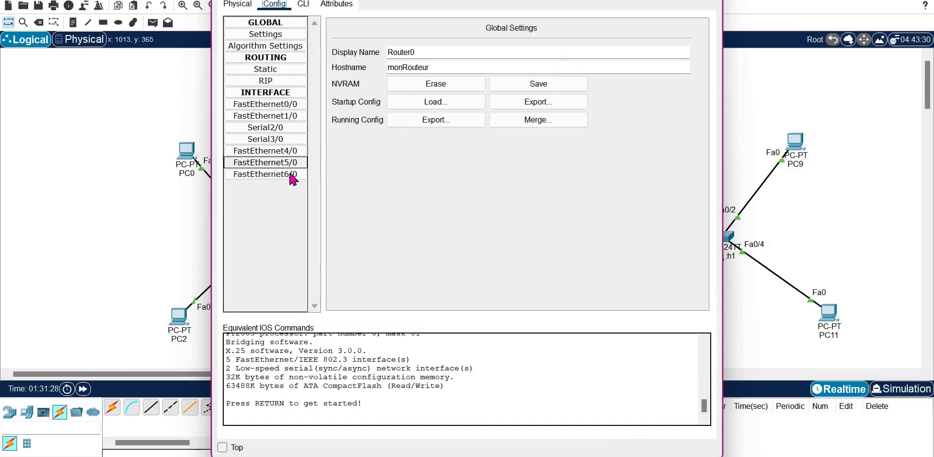
{"action": "left_click", "coordinate": [293, 175]}
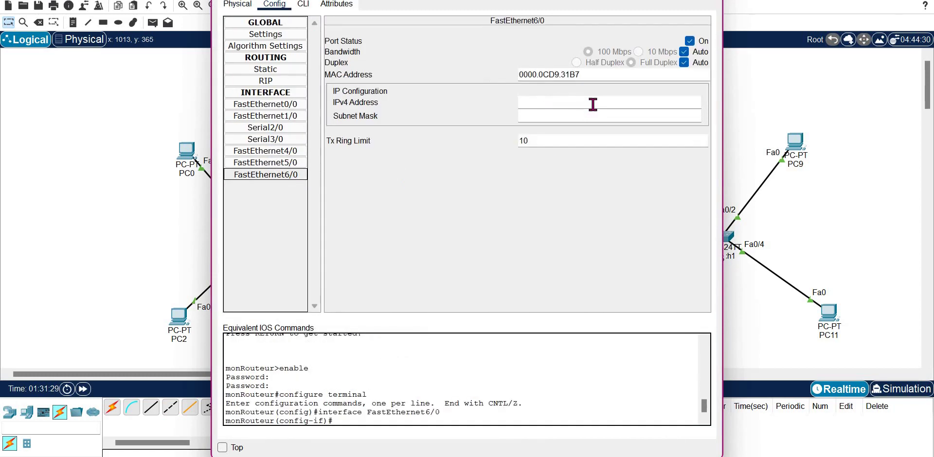
{"action": "left_click", "coordinate": [593, 104]}
{"action": "type", "text": "19"}
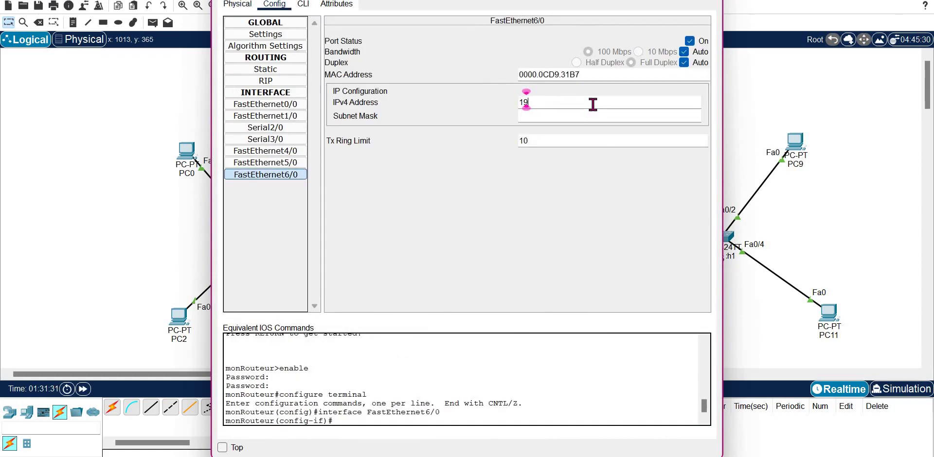
{"action": "type", "text": "2.168.3.10"}
{"action": "key", "text": "ctrl+a"}
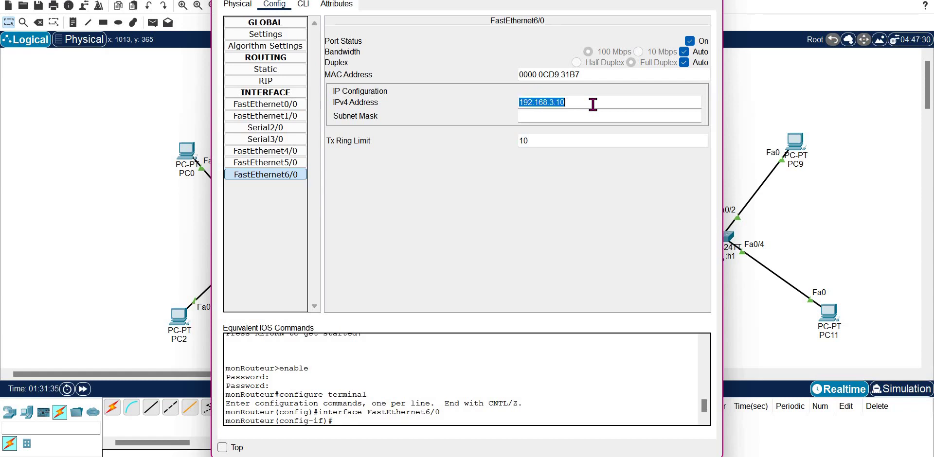
{"action": "type", "text": "C"}
{"action": "key", "text": "BackSpace"}
{"action": "type", "text": "192.168.1.10"}
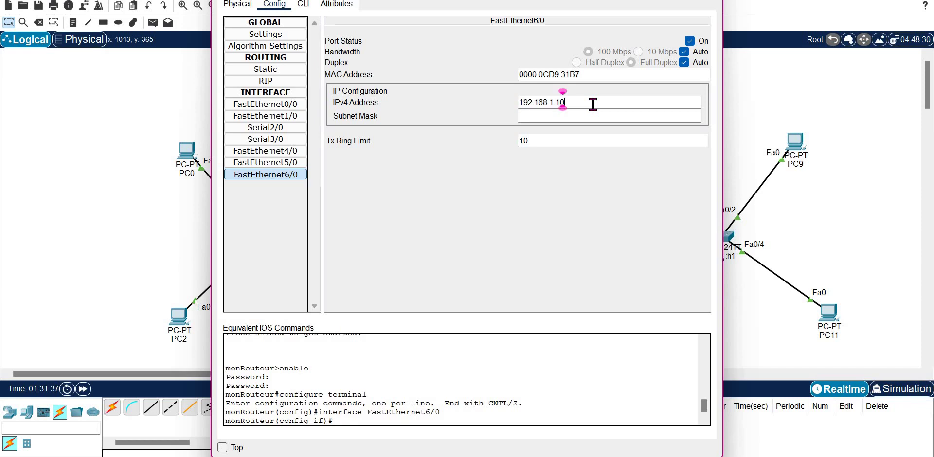
{"action": "key", "text": "Left"}
{"action": "key", "text": "Left"}
{"action": "key", "text": "Left"}
{"action": "key", "text": "BackSpace"}
{"action": "type", "text": "3"}
{"action": "key", "text": "Tab"}
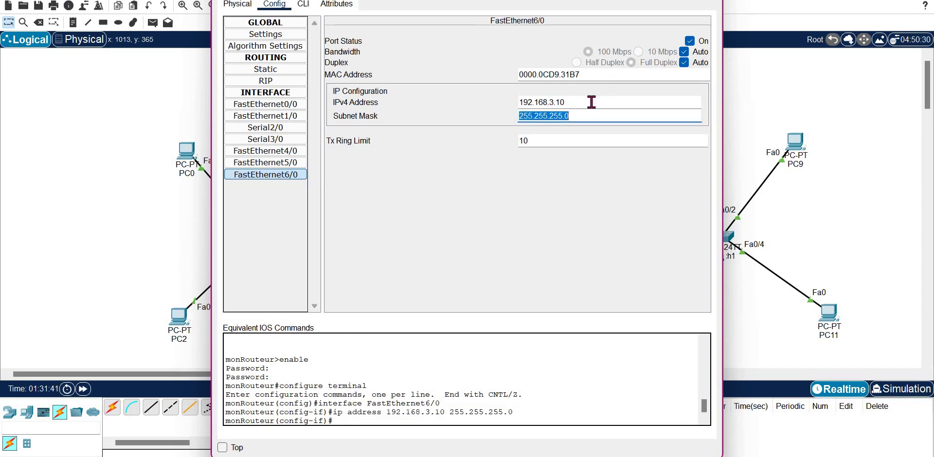
{"action": "key", "text": "shift+Tab"}
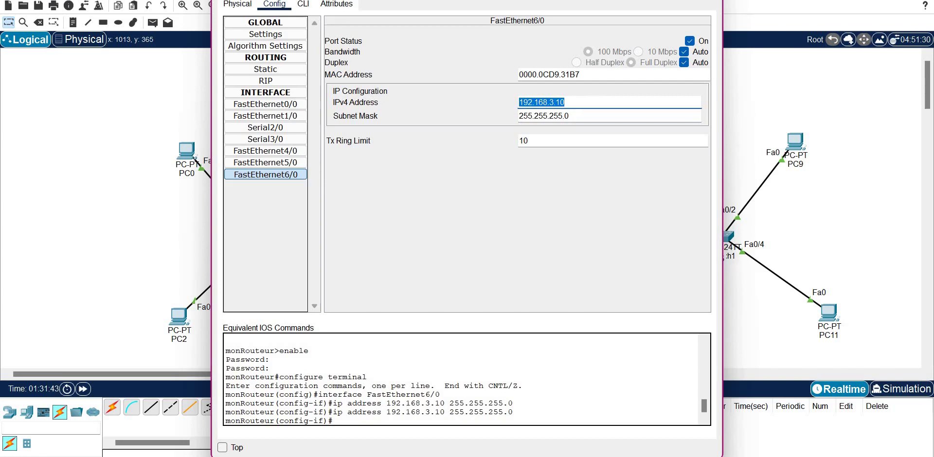
{"action": "key", "text": "alt+F4"}
Step: Turn on Router1's FastEthernet0/0 and address it 192.168.3.20 with mask 255.255.255.0
{"action": "left_click", "coordinate": [499, 103]}
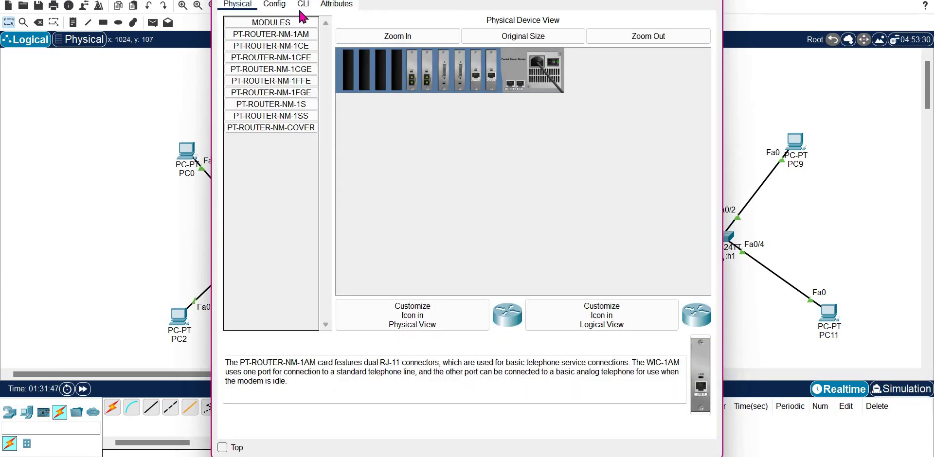
{"action": "left_click", "coordinate": [303, 6]}
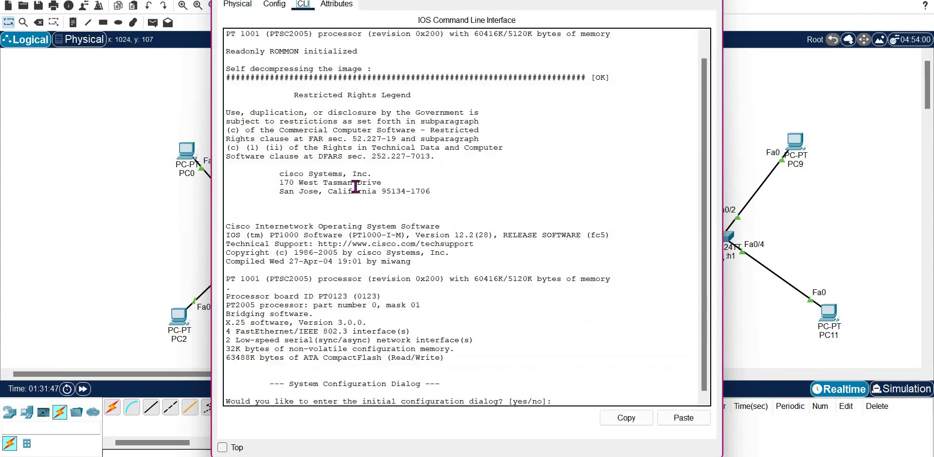
{"action": "left_click", "coordinate": [275, 5]}
{"action": "left_click", "coordinate": [290, 104]}
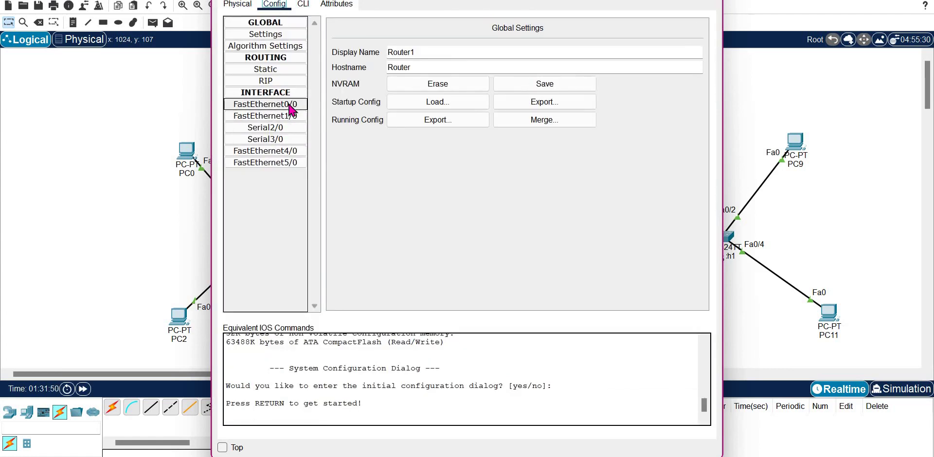
{"action": "left_click", "coordinate": [690, 41]}
{"action": "left_click", "coordinate": [620, 102]}
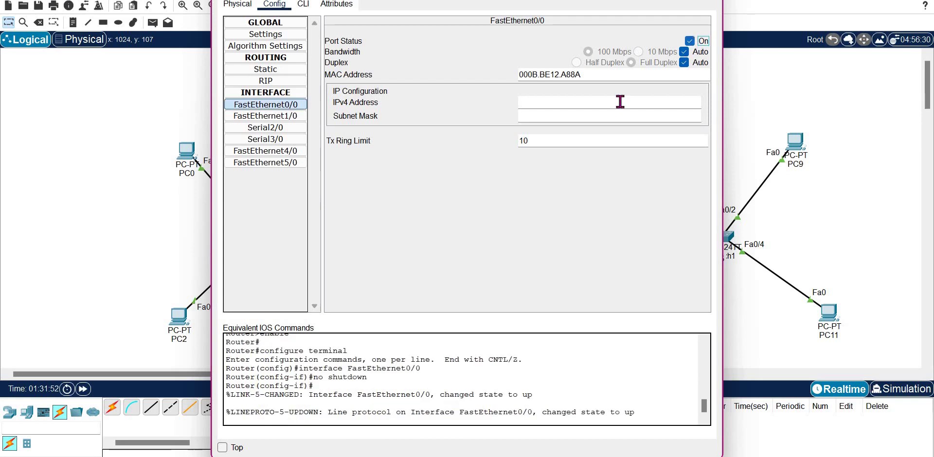
{"action": "type", "text": "192.168.3.10"}
{"action": "key", "text": "BackSpace"}
{"action": "key", "text": "BackSpace"}
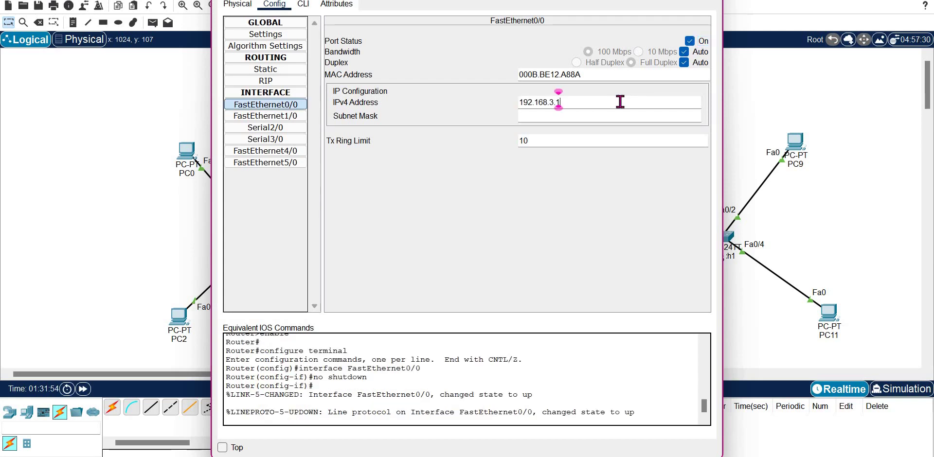
{"action": "type", "text": "20"}
{"action": "key", "text": "Tab"}
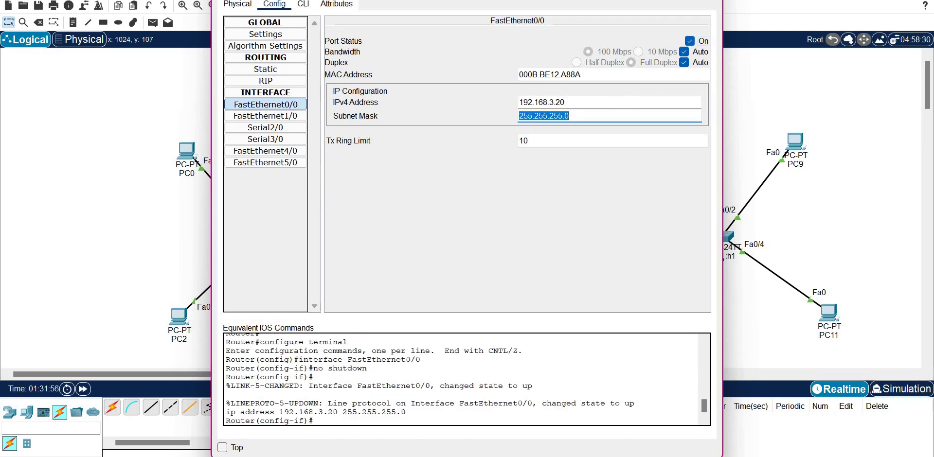
{"action": "key", "text": "Escape"}
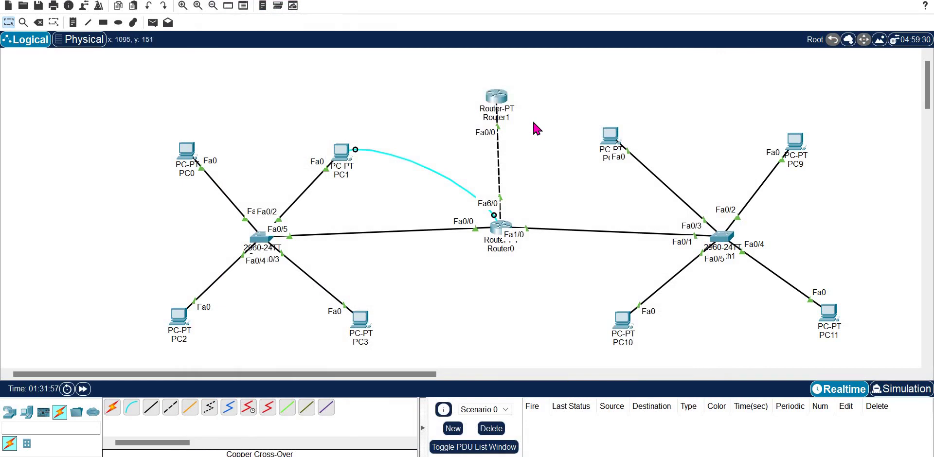
Step: In Router1's CLI, leave interface and global configuration modes with EXIT twice
{"action": "left_click", "coordinate": [498, 98]}
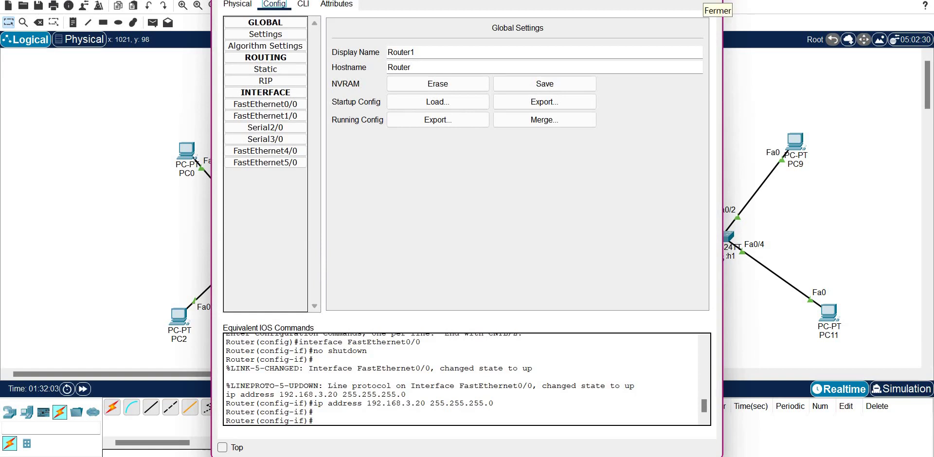
{"action": "left_click", "coordinate": [303, 6]}
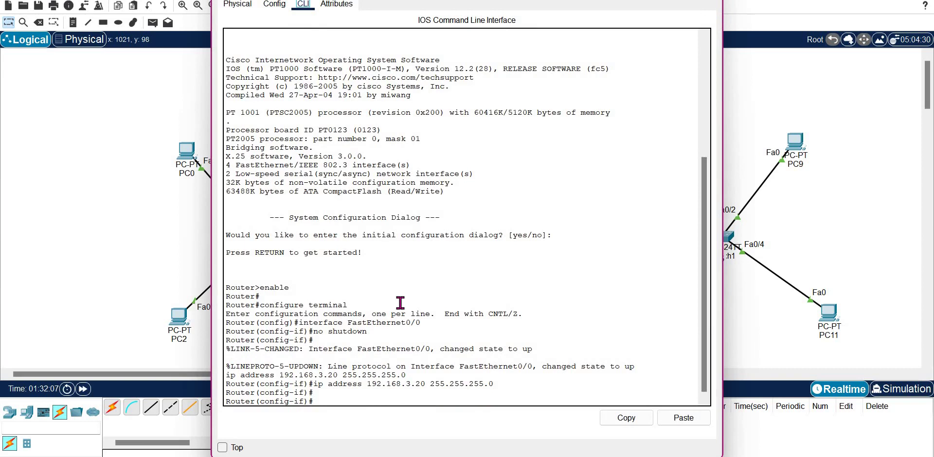
{"action": "key", "text": "Return"}
{"action": "type", "text": "EXIT"}
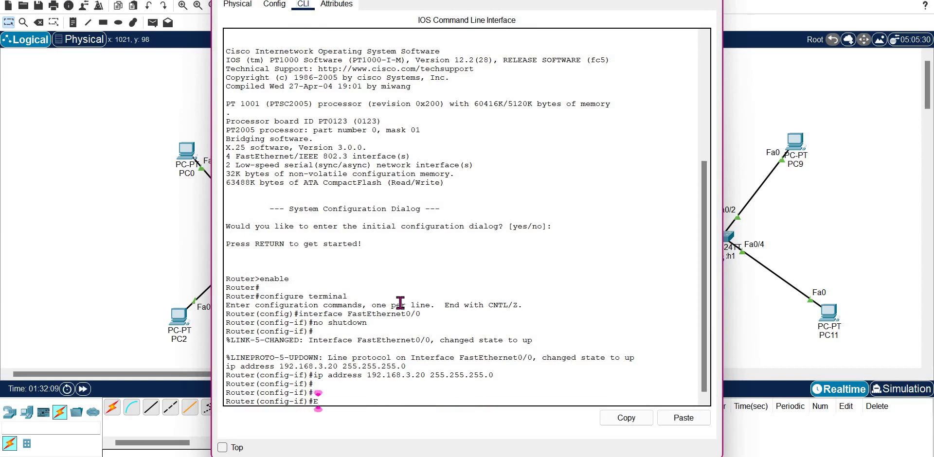
{"action": "key", "text": "Return"}
{"action": "type", "text": "EXIT"}
{"action": "key", "text": "Return"}
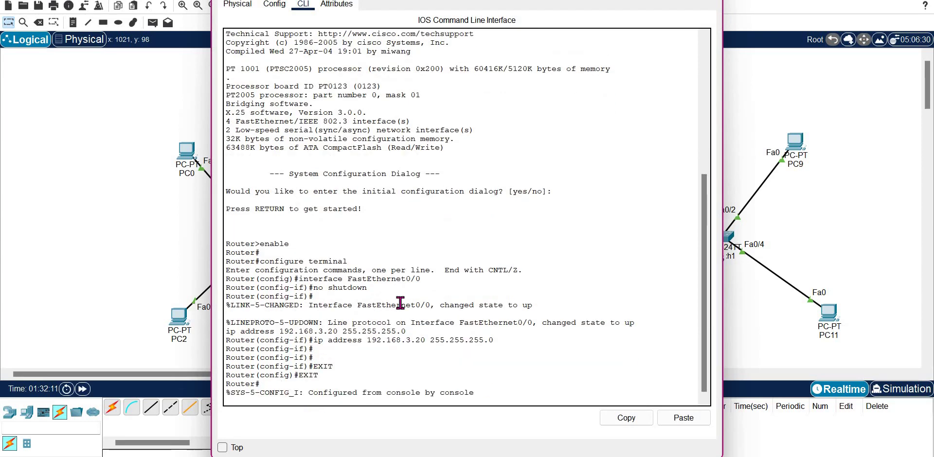
Step: Type the SSH version 2 login command toward 192.168.1.10 as sshR
{"action": "type", "text": "SSH 6"}
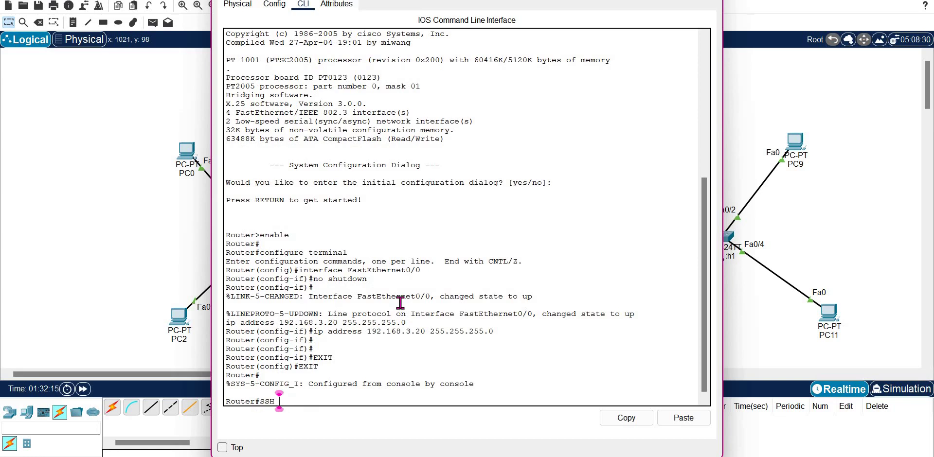
{"action": "key", "text": "BackSpace"}
{"action": "type", "text": "-l sshR -b"}
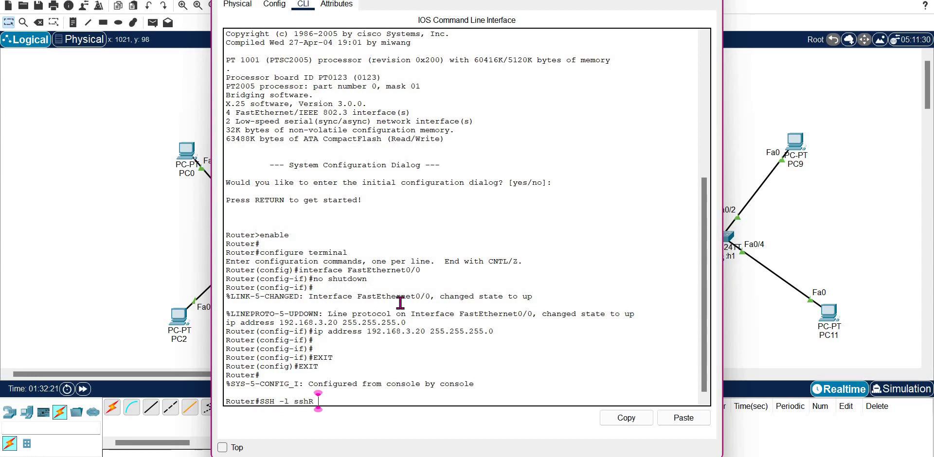
{"action": "key", "text": "BackSpace"}
{"action": "type", "text": "v"}
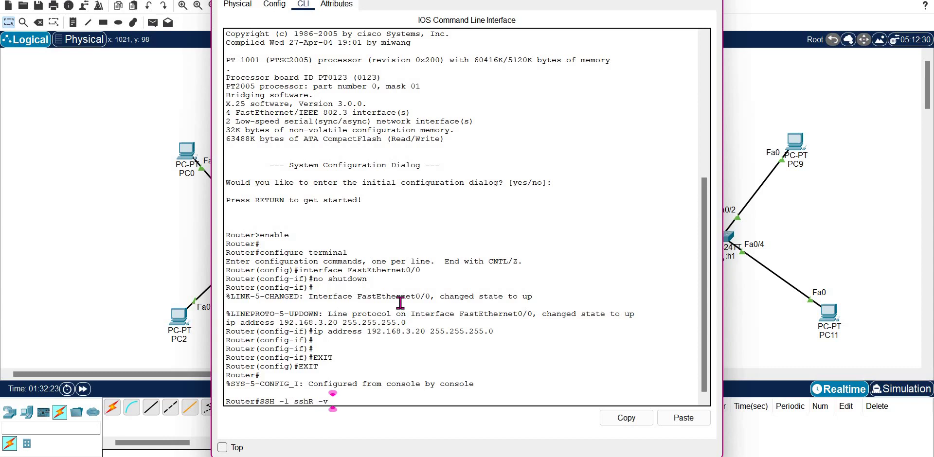
{"action": "type", "text": " 2 192.168.1."}
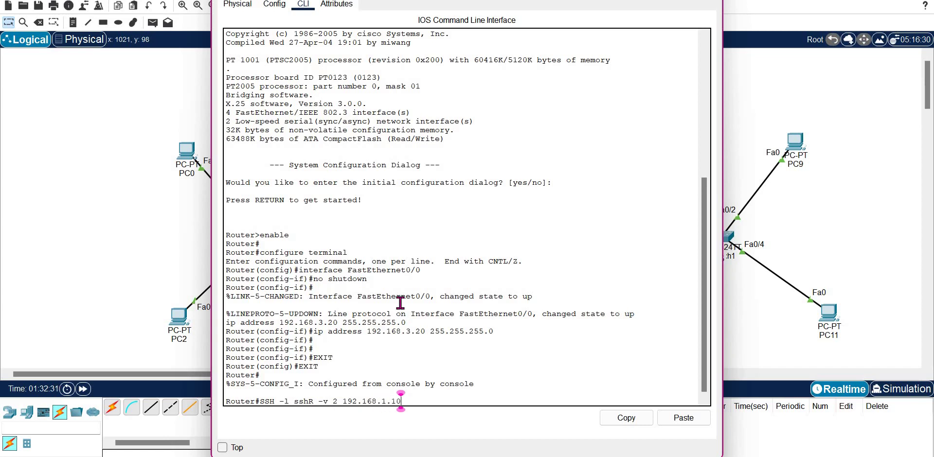
{"action": "type", "text": "10"}
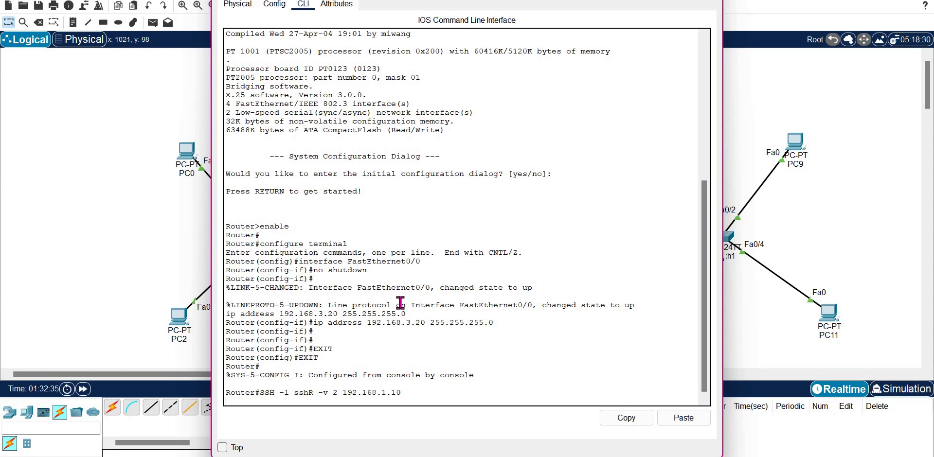
Step: Retarget Router1's SSH login to monRouteur at 192.168.3.10, enter the password, and close the window
{"action": "left_click", "coordinate": [133, 241]}
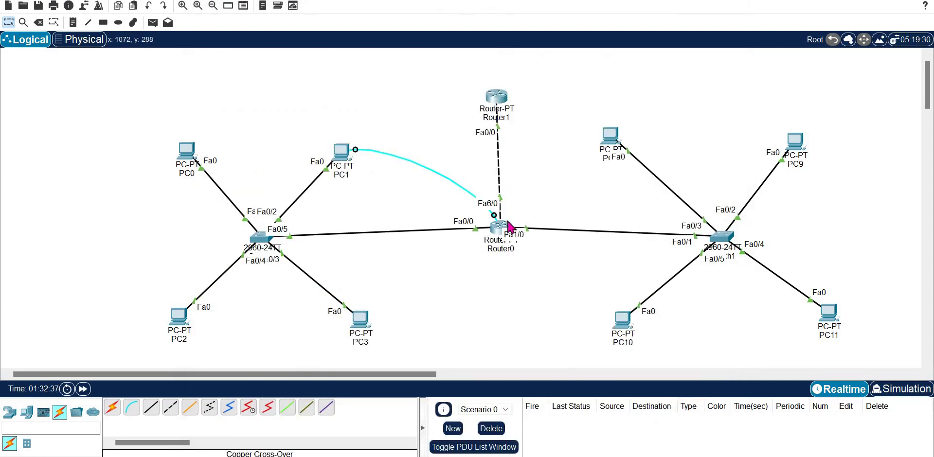
{"action": "mouse_move", "coordinate": [505, 226]}
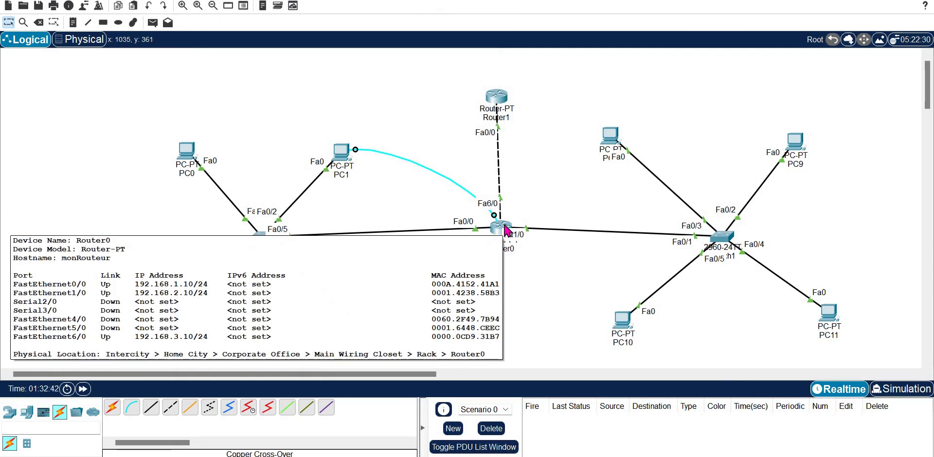
{"action": "left_click", "coordinate": [501, 100]}
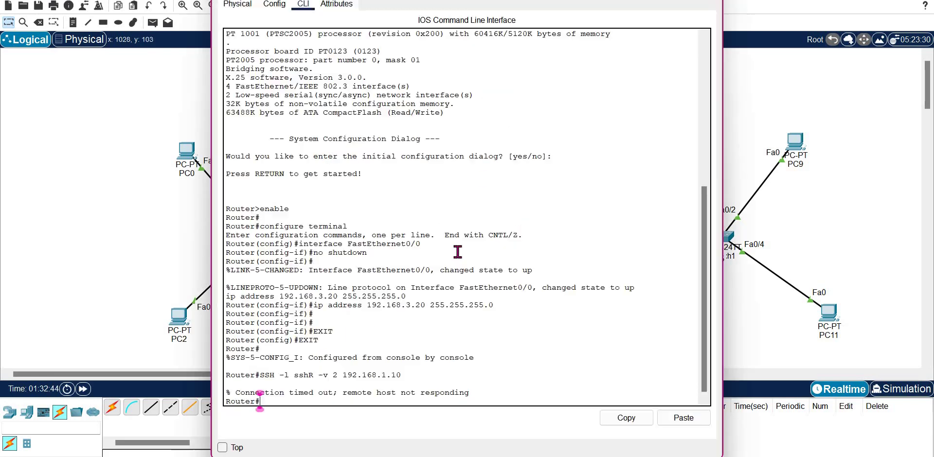
{"action": "key", "text": "Up"}
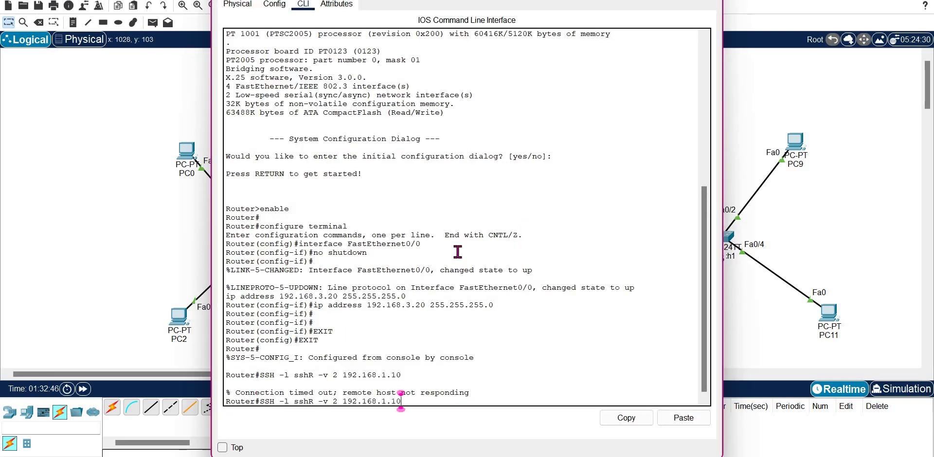
{"action": "key", "text": "Left"}
{"action": "key", "text": "Left"}
{"action": "key", "text": "Left"}
{"action": "key", "text": "BackSpace"}
{"action": "type", "text": "3"}
{"action": "key", "text": "Return"}
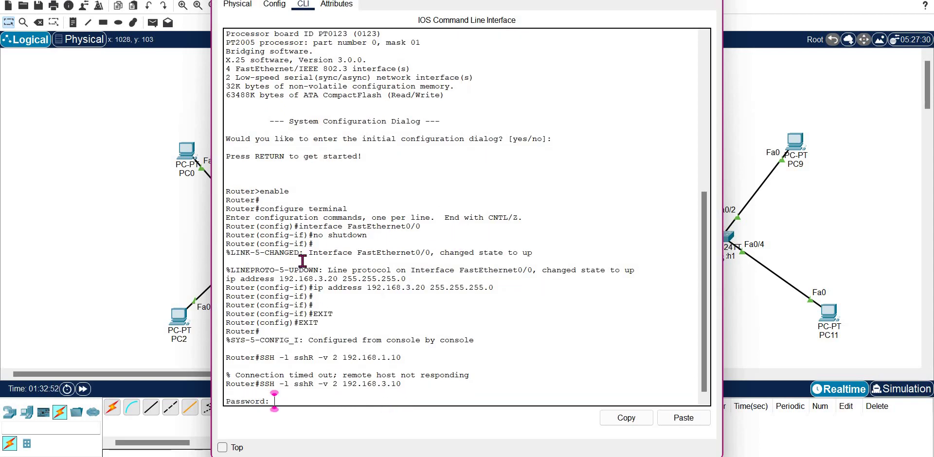
{"action": "key", "text": "Return"}
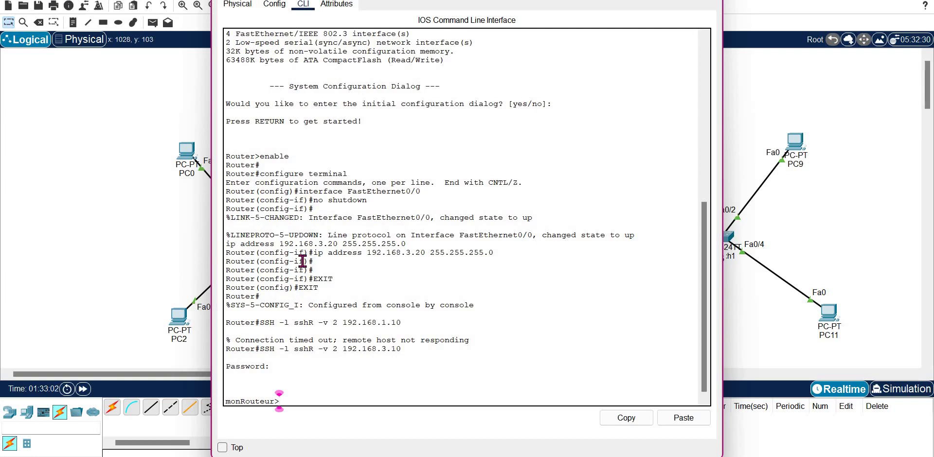
{"action": "left_click", "coordinate": [109, 244]}
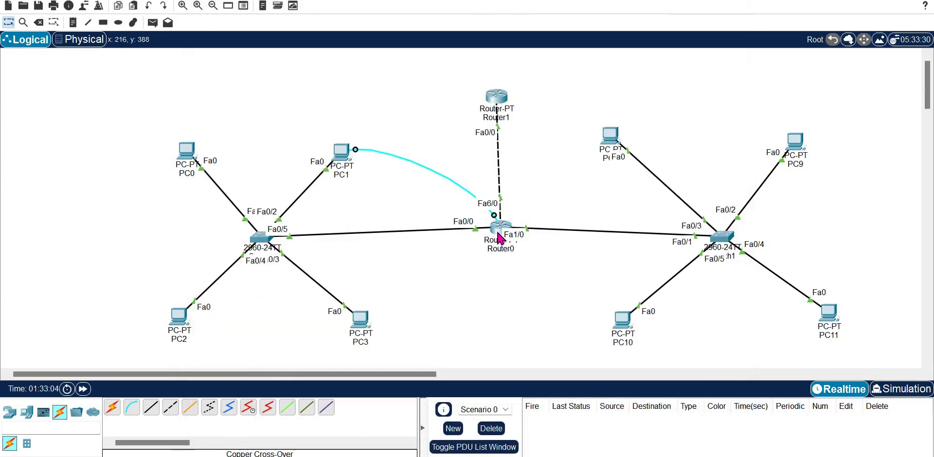